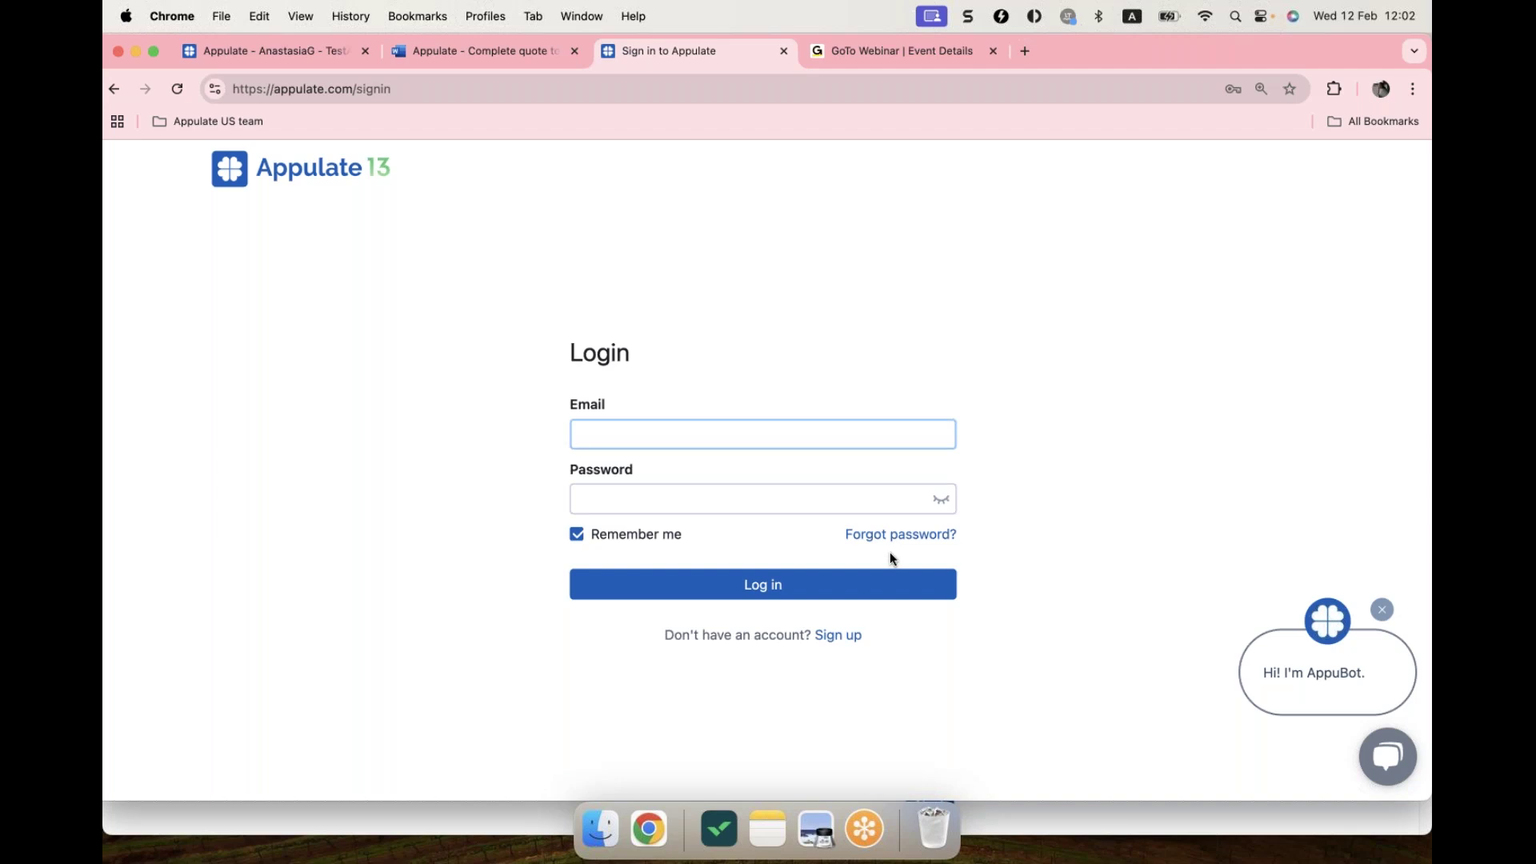
Step: Sign in to Appulate with the agent's saved login credentials from autofill
click(781, 429)
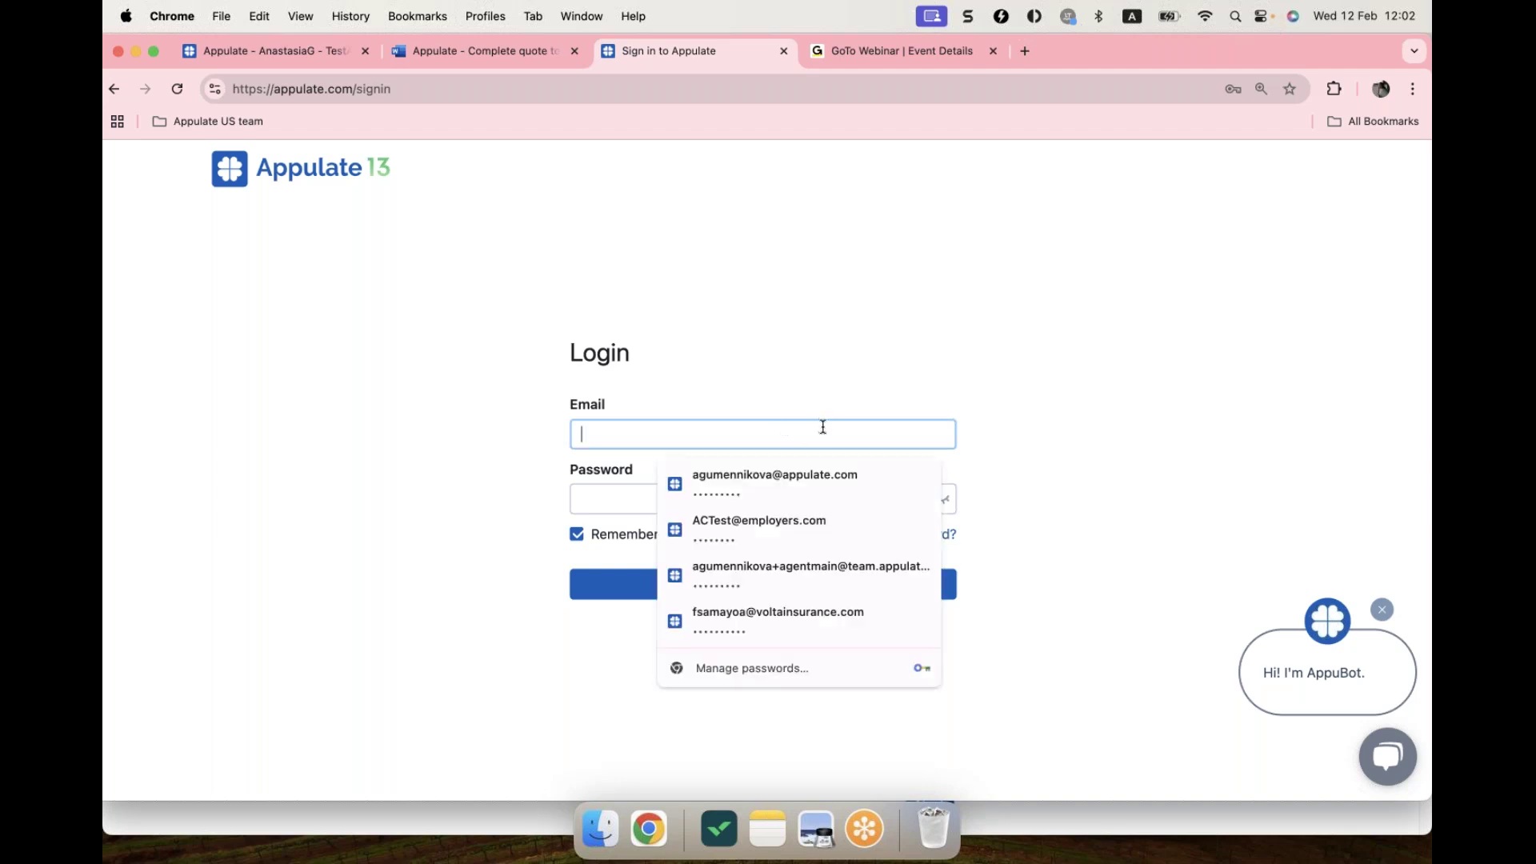
click(811, 571)
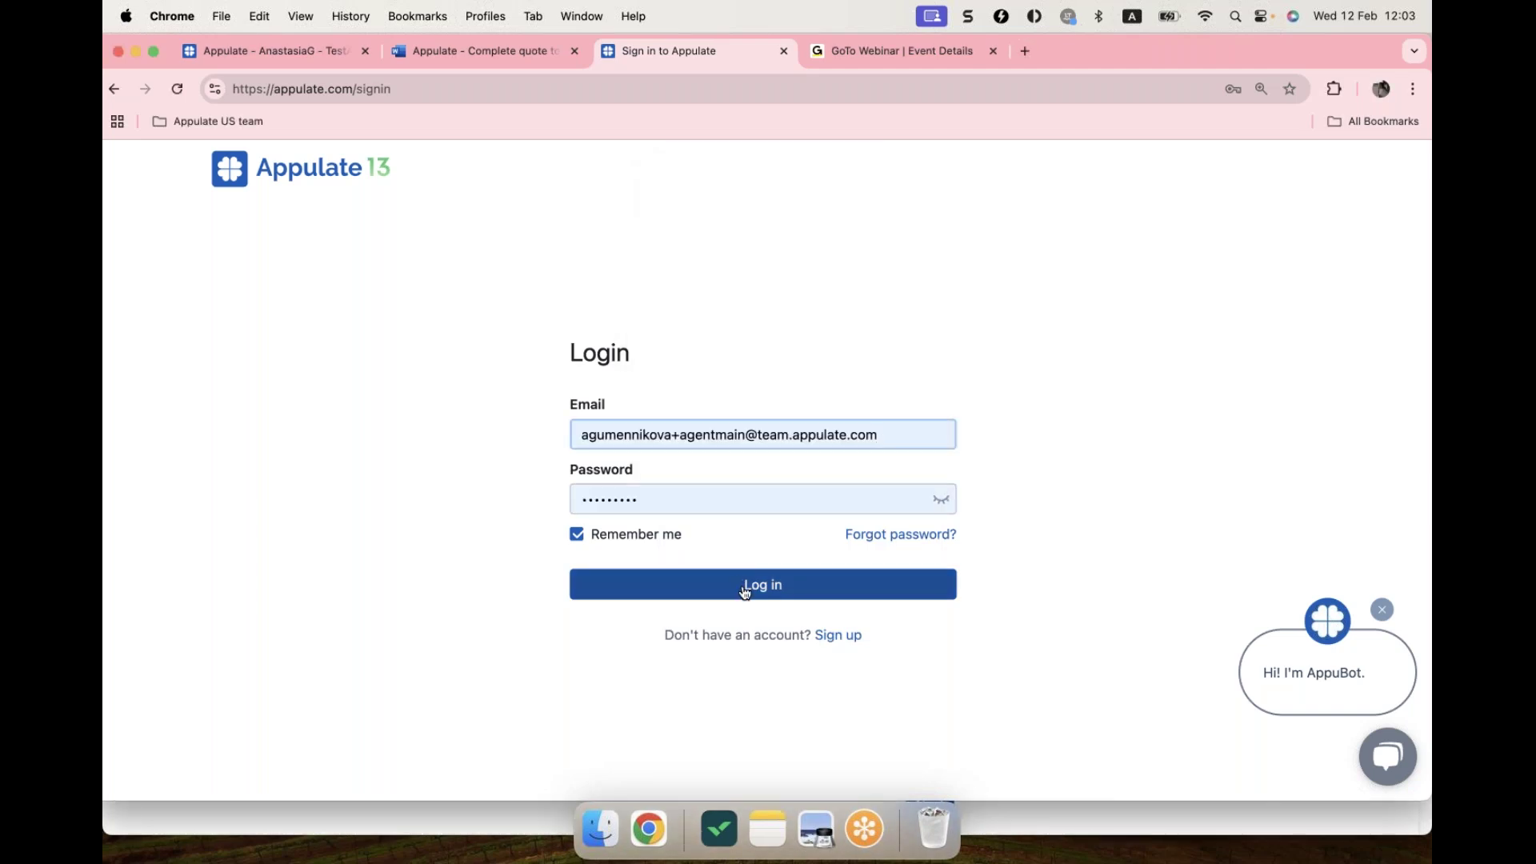
click(745, 591)
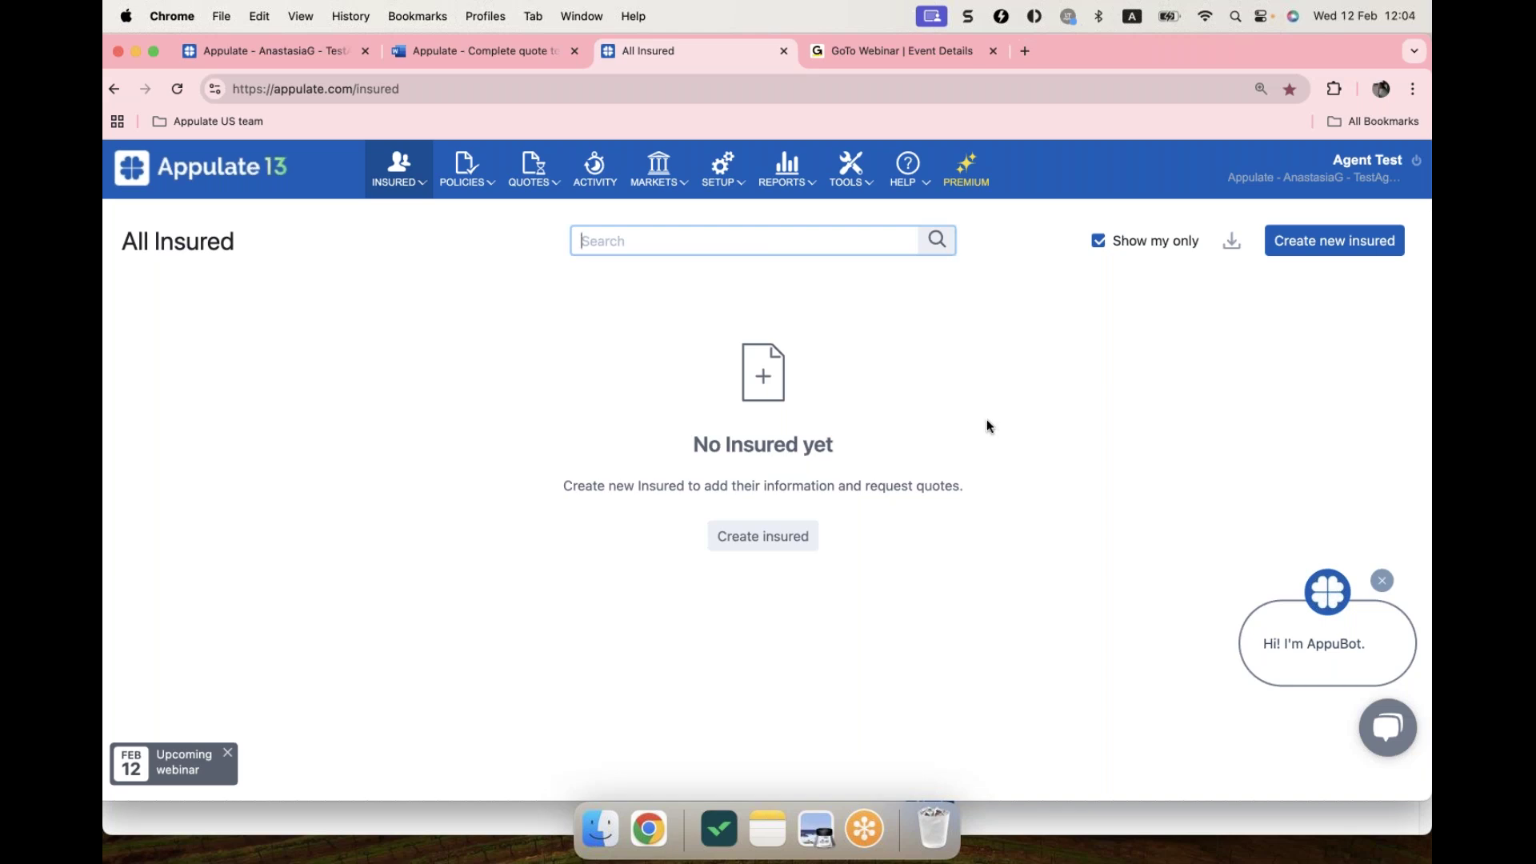
Step: Look over the Appulate Uplink tool page, return to All Insured, and bring Preview forward
click(840, 178)
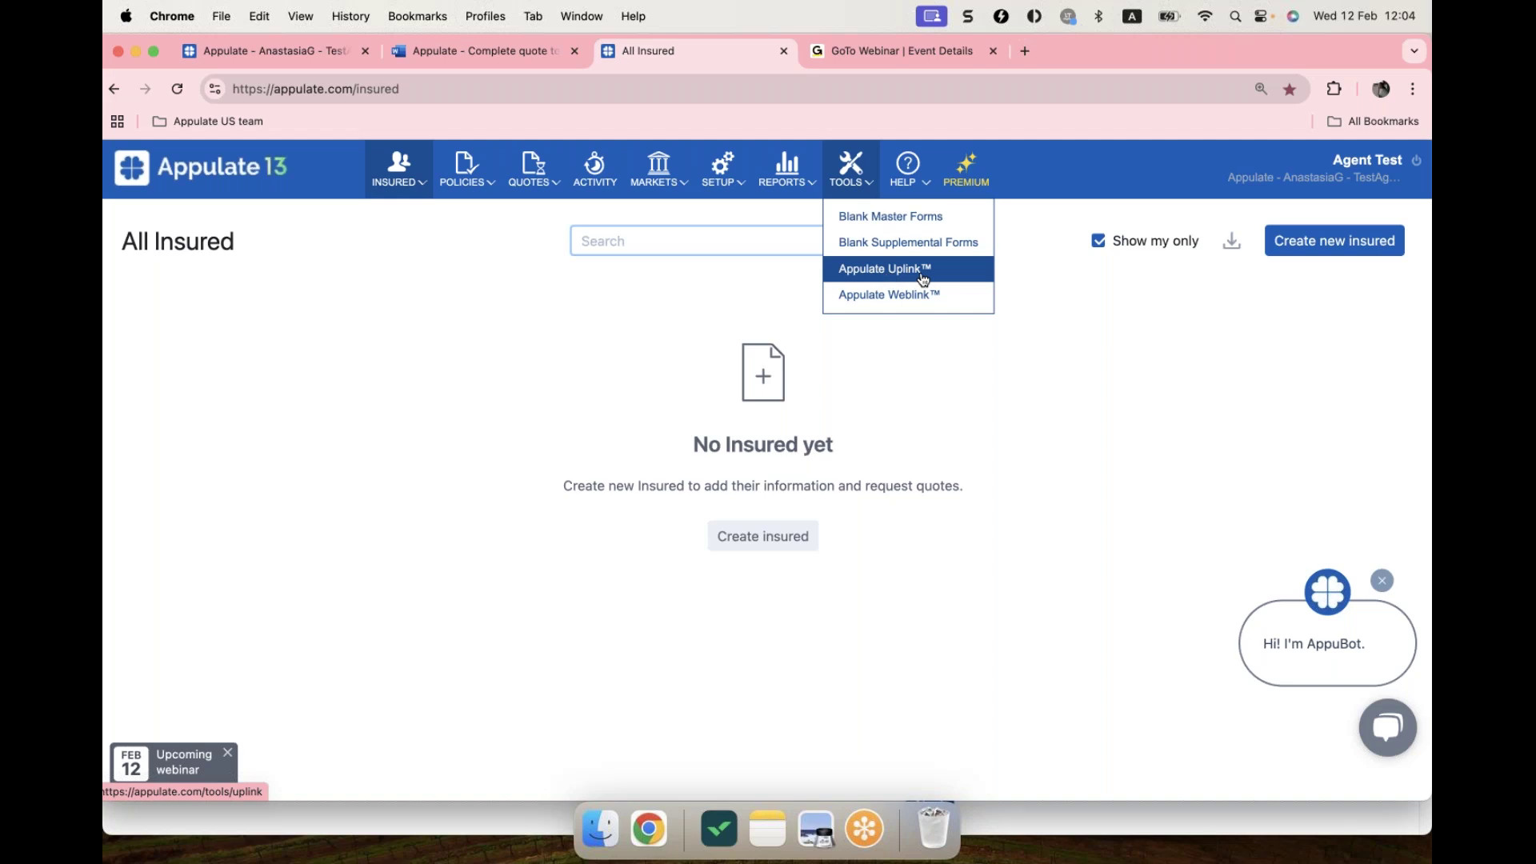
click(925, 278)
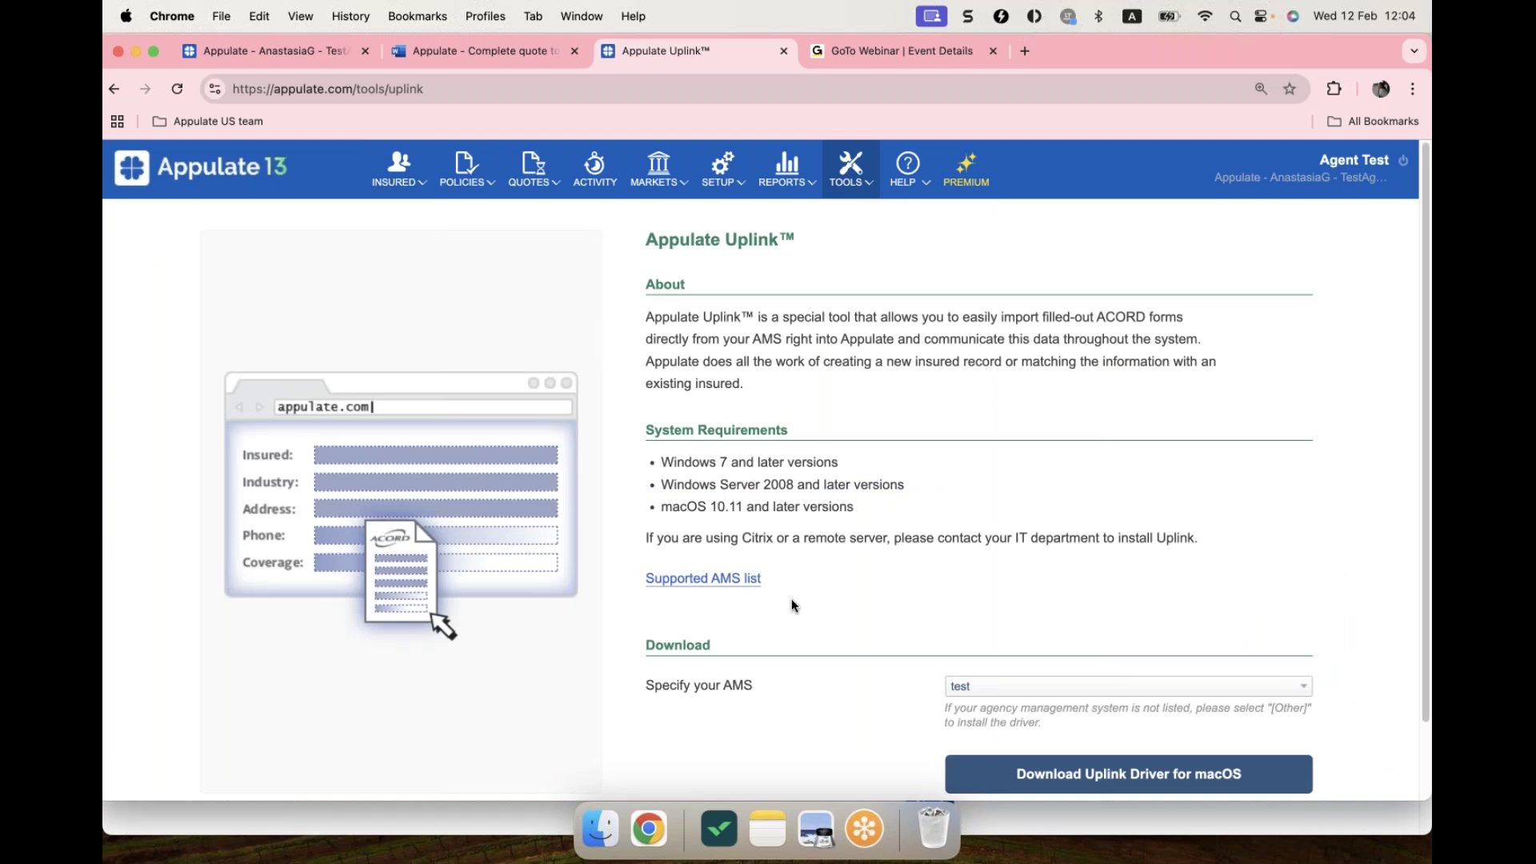
scroll(836, 561, down, 1)
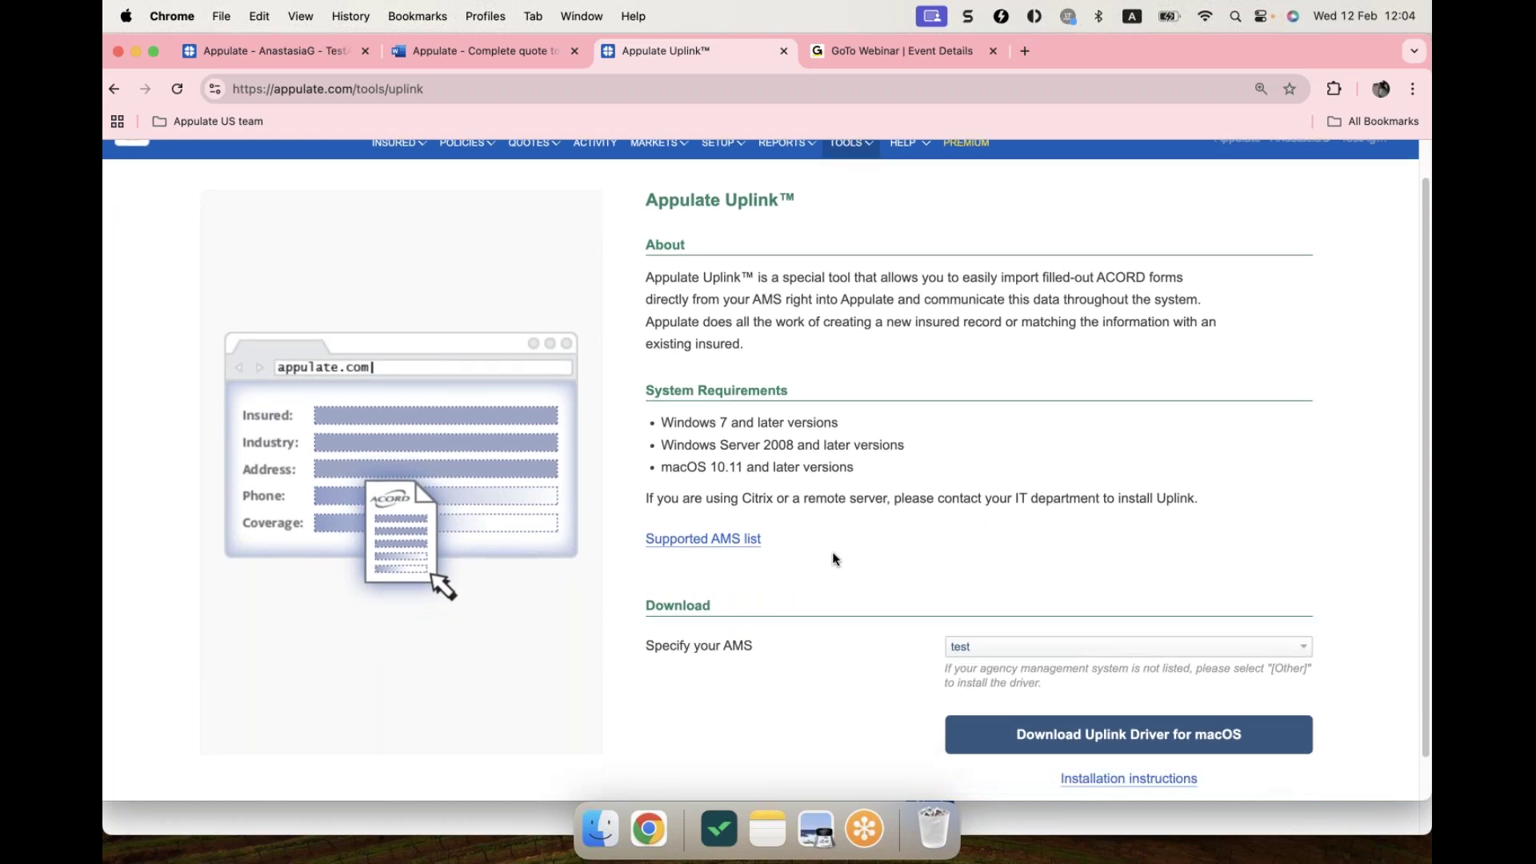
scroll(837, 499, up, 1)
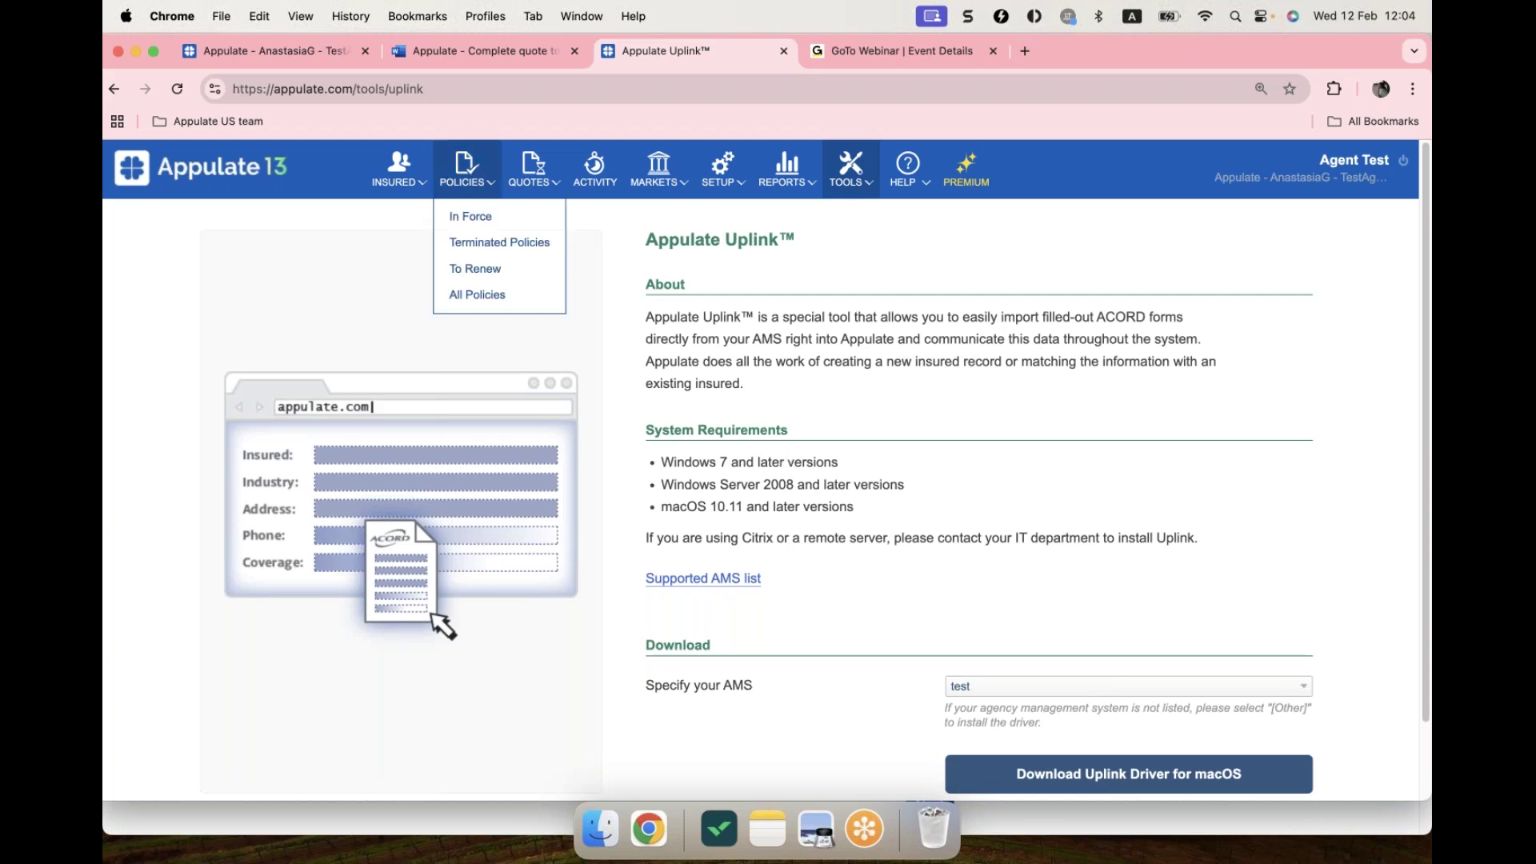
click(260, 184)
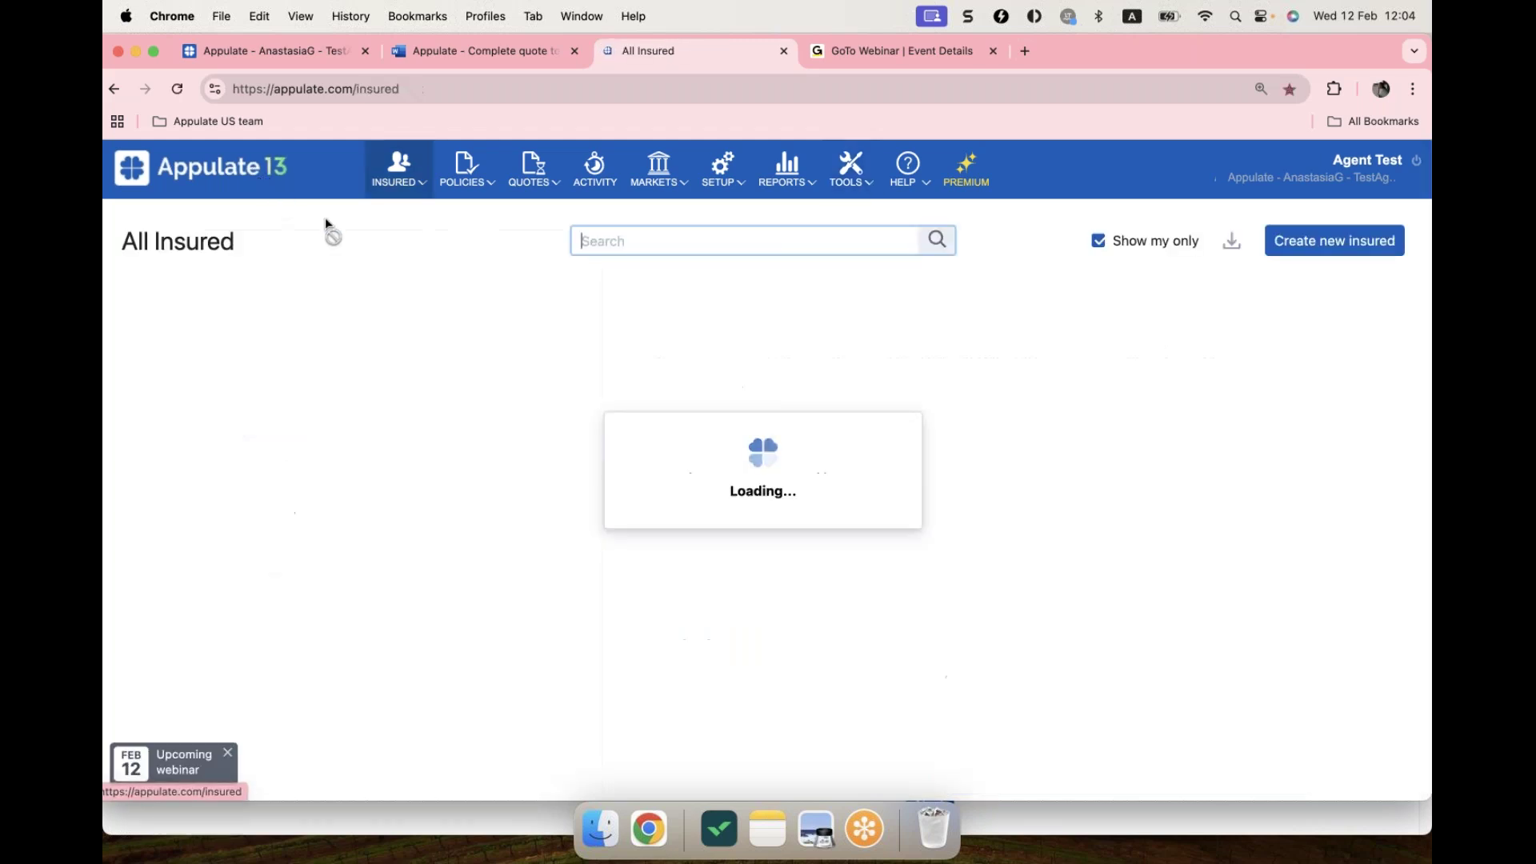
click(810, 834)
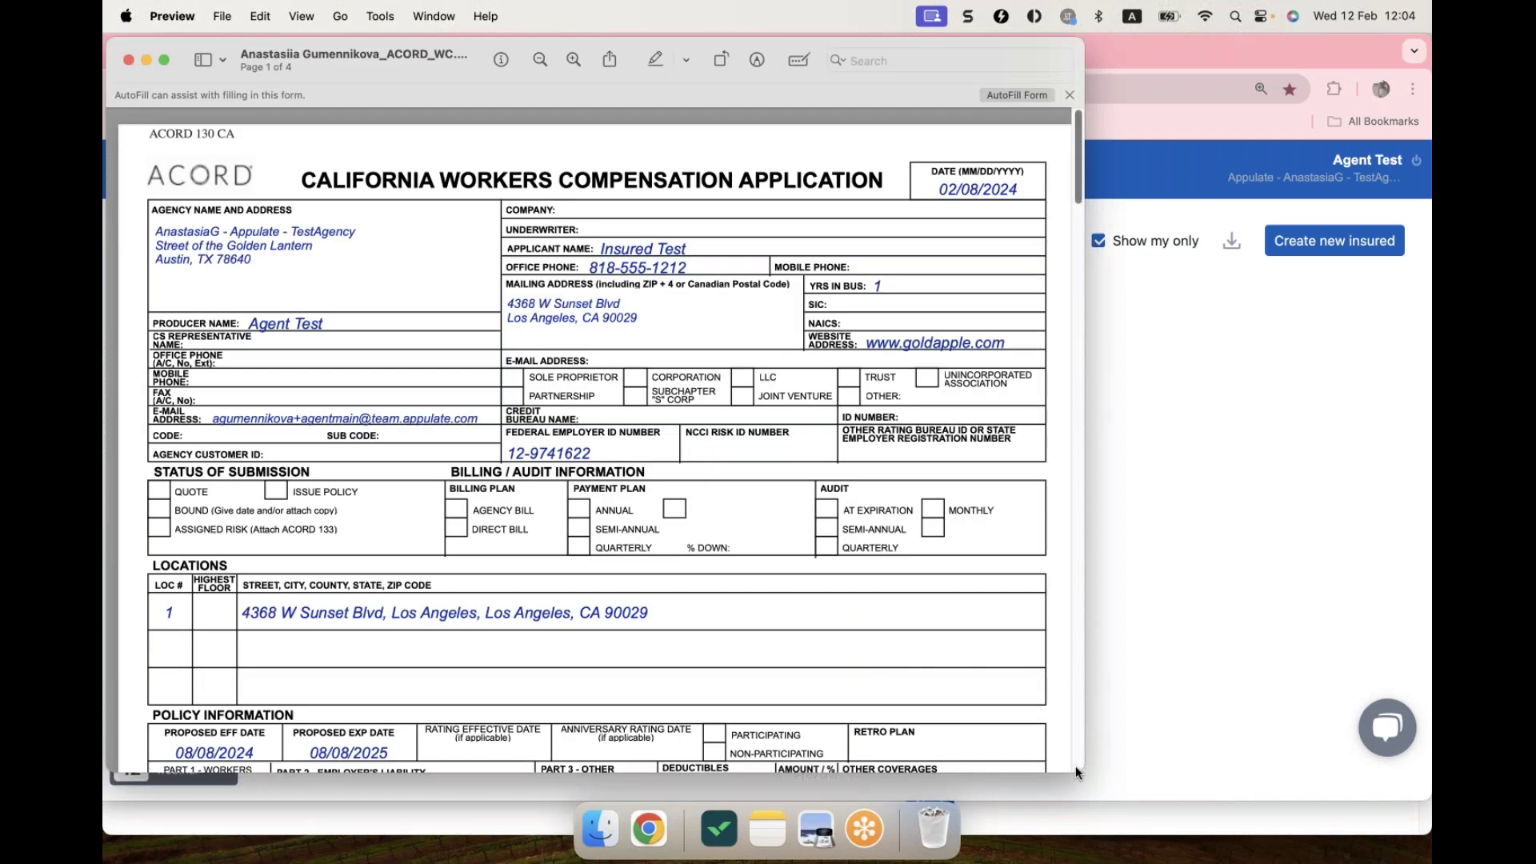
Step: Enlarge the Preview window and open print settings for the ACORD 130 CA form
drag(1077, 774, 1083, 795)
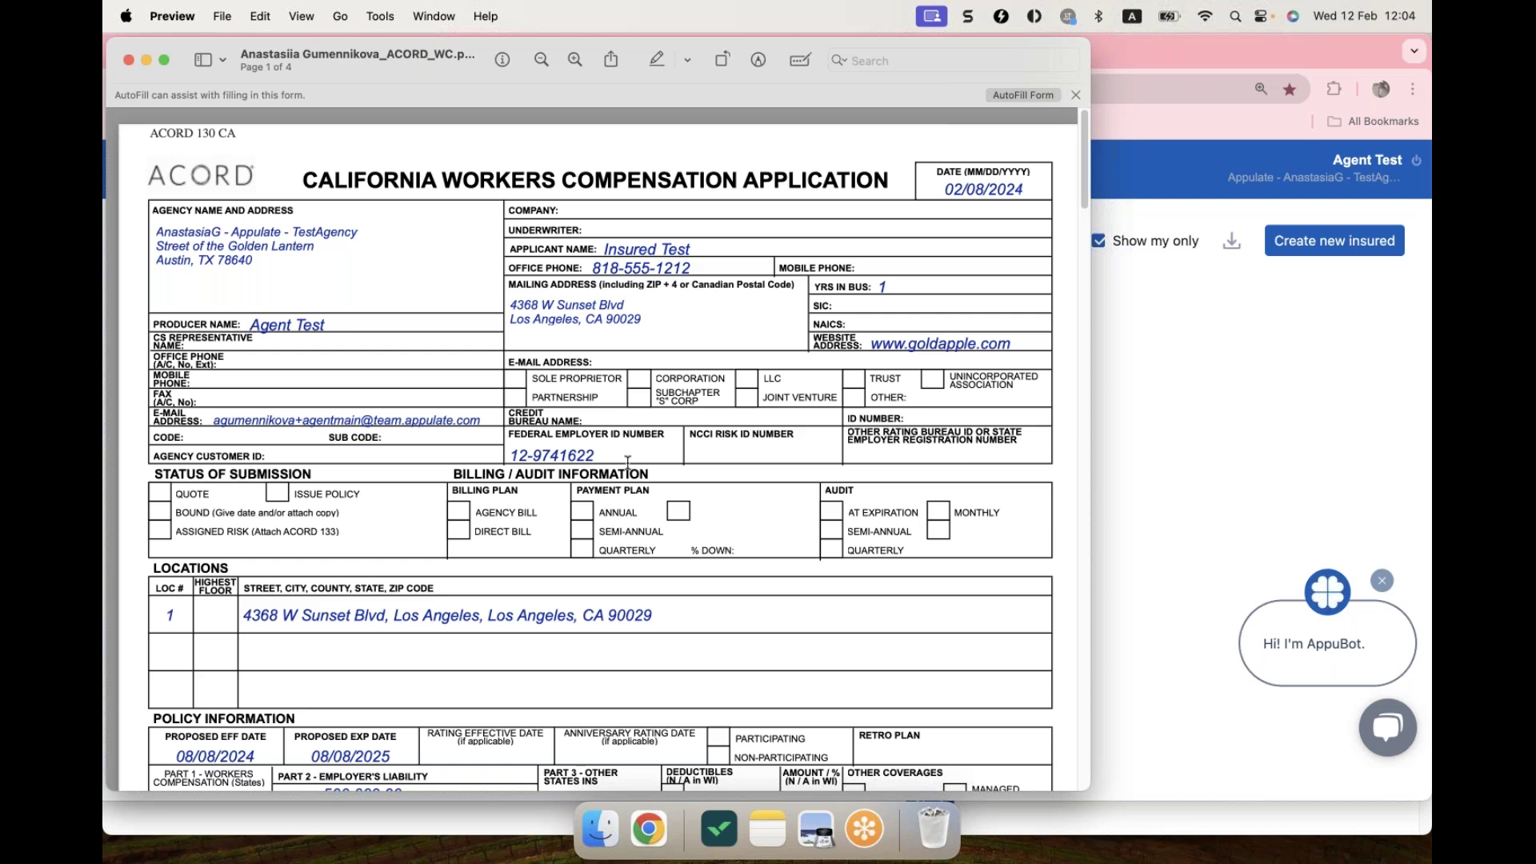
key(super+p)
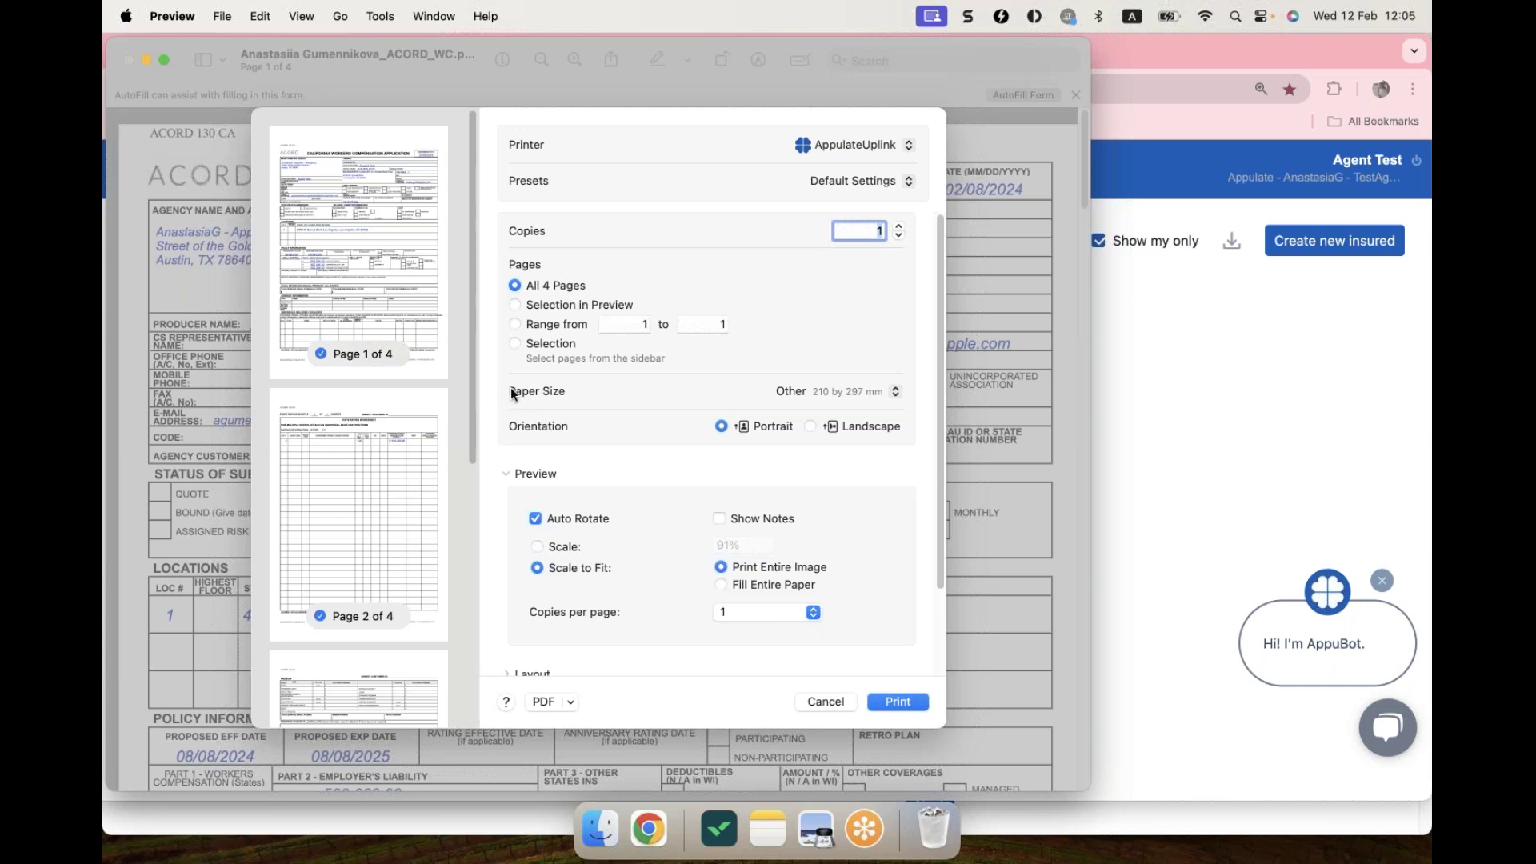
Step: Print the ACORD form on US Letter to Appulate Uplink and send it to the account
click(804, 391)
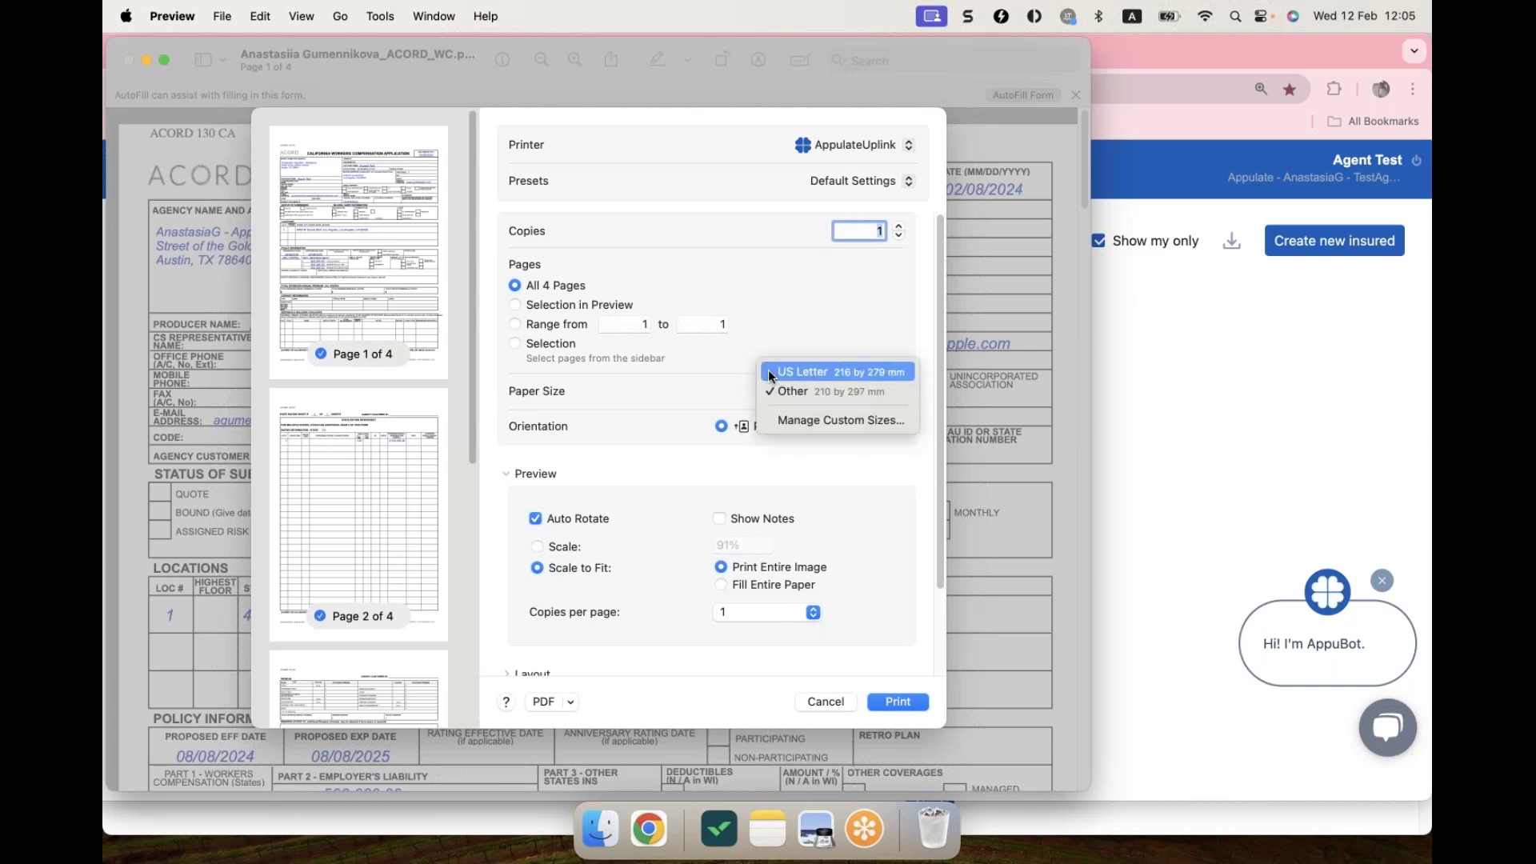
click(827, 372)
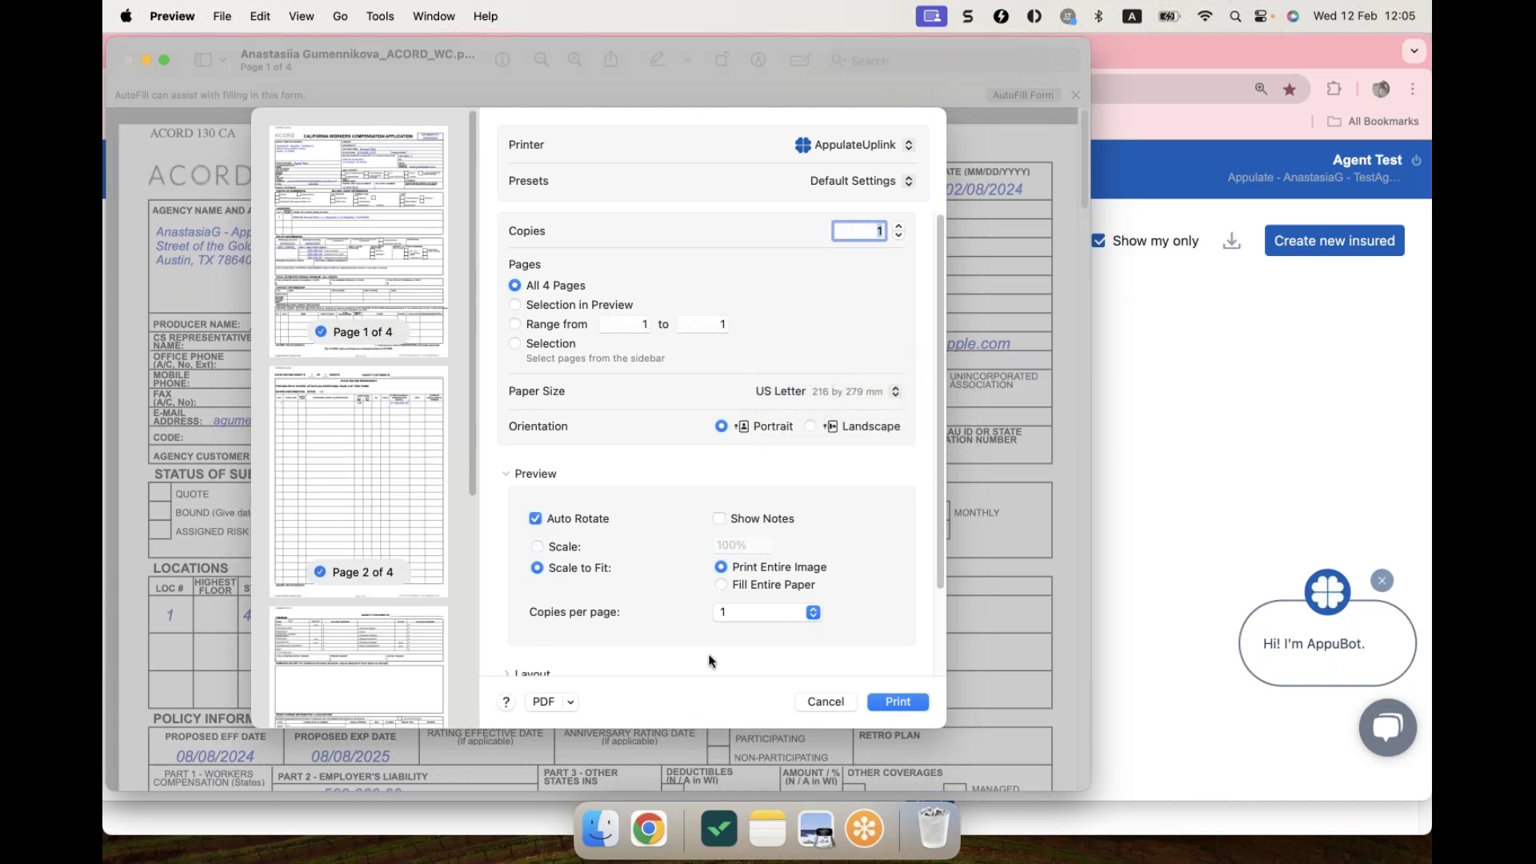
scroll(760, 483, down, 3)
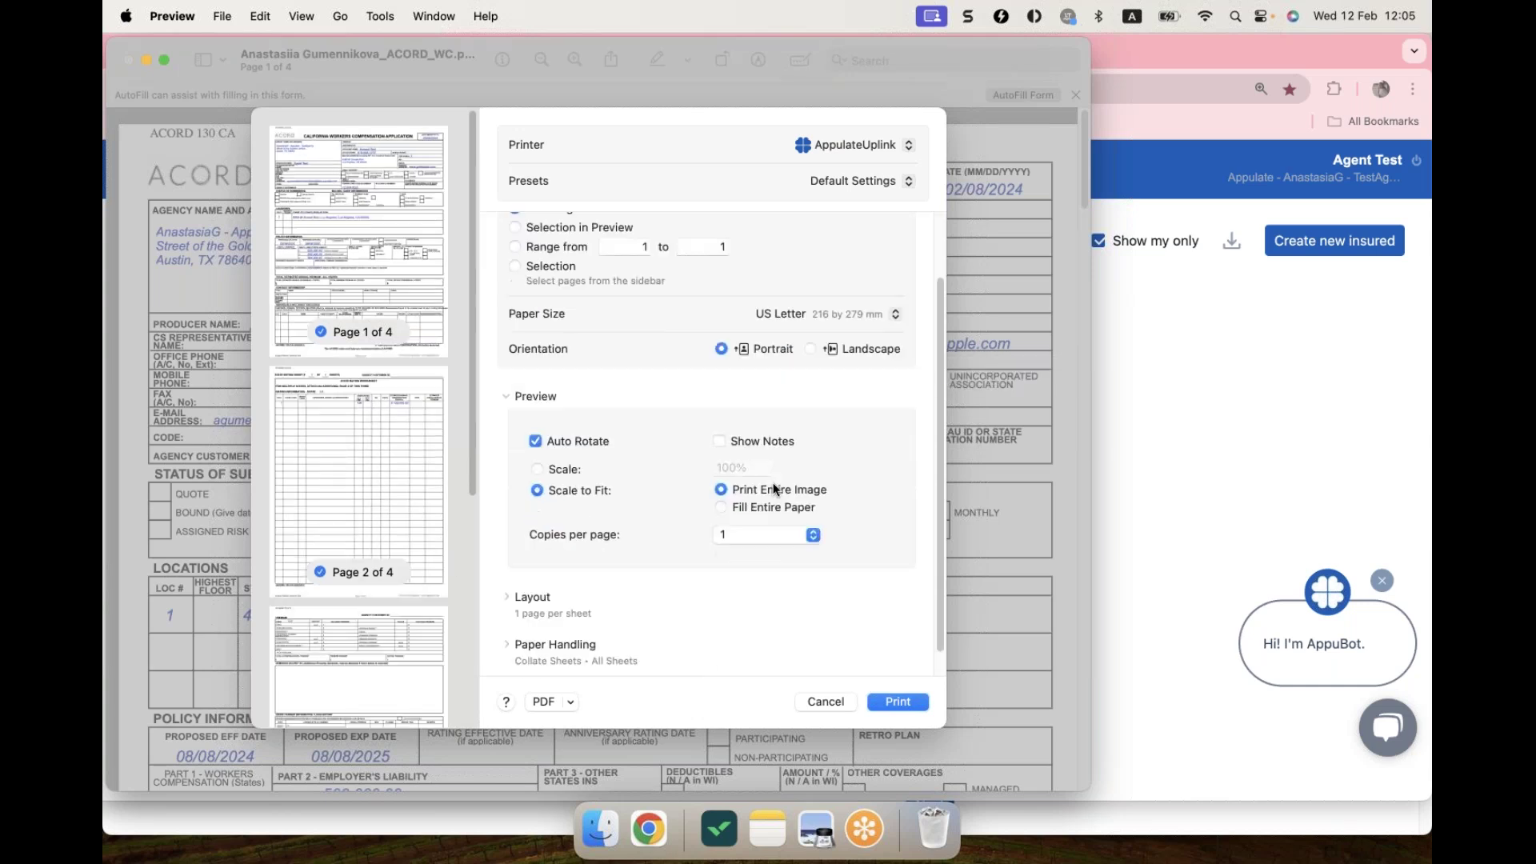
click(896, 702)
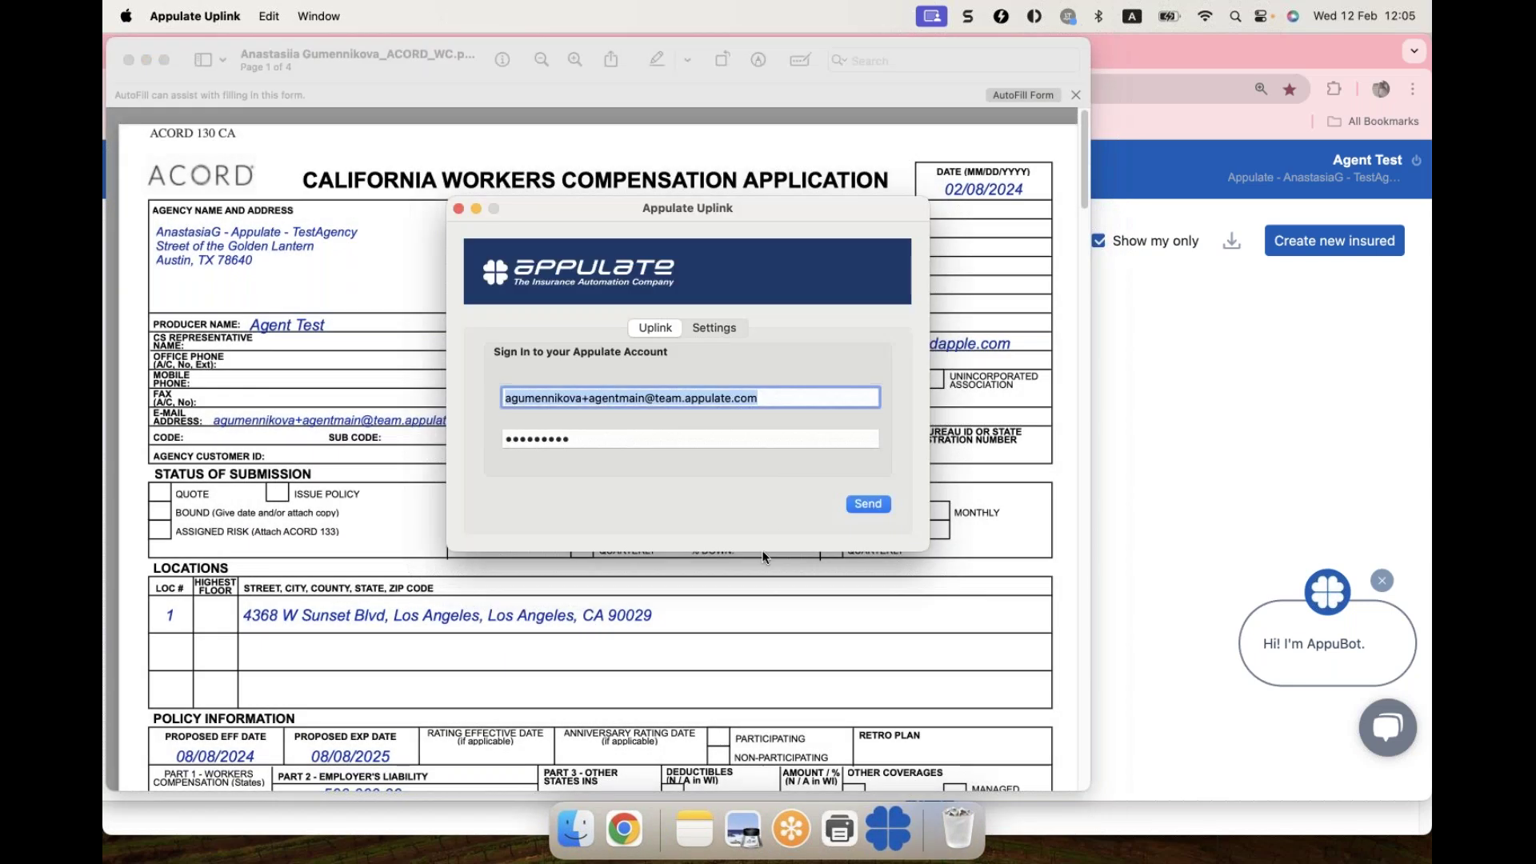
click(868, 506)
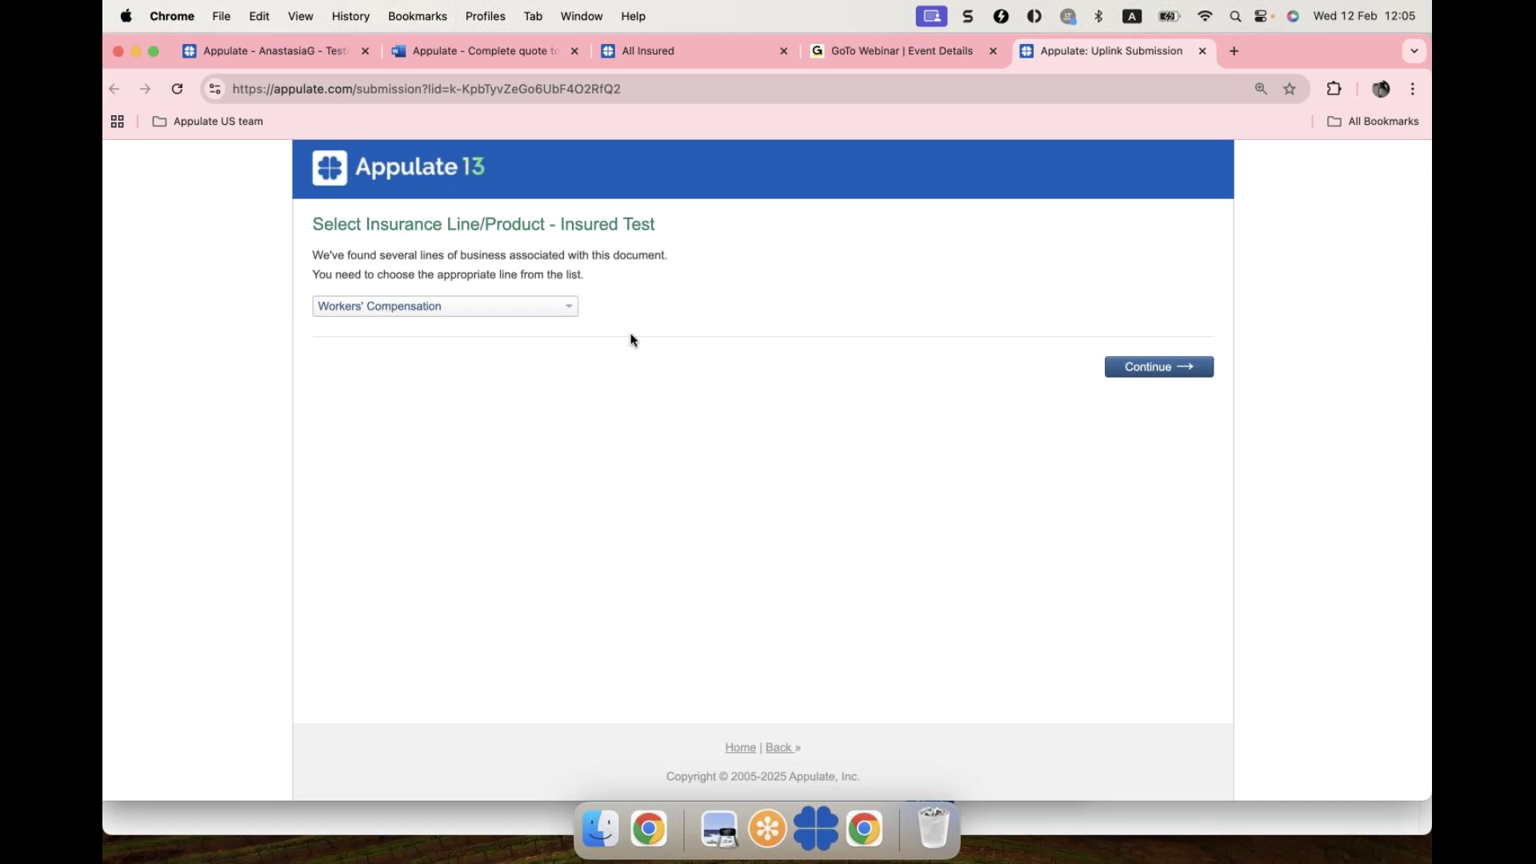
Step: Keep Workers' Compensation as the line and send the submission to Appulate
click(512, 306)
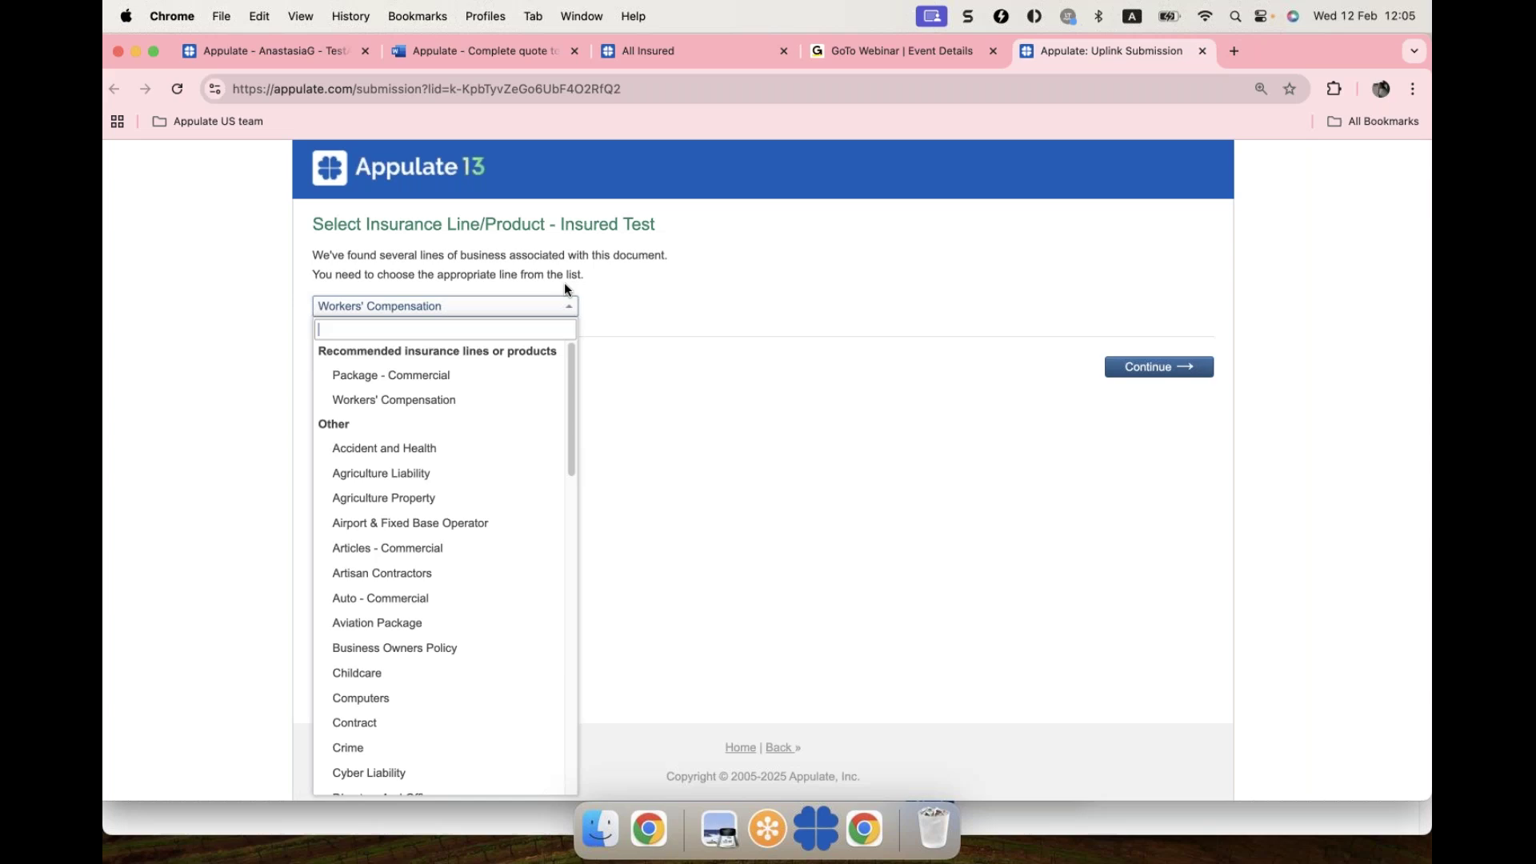
click(643, 308)
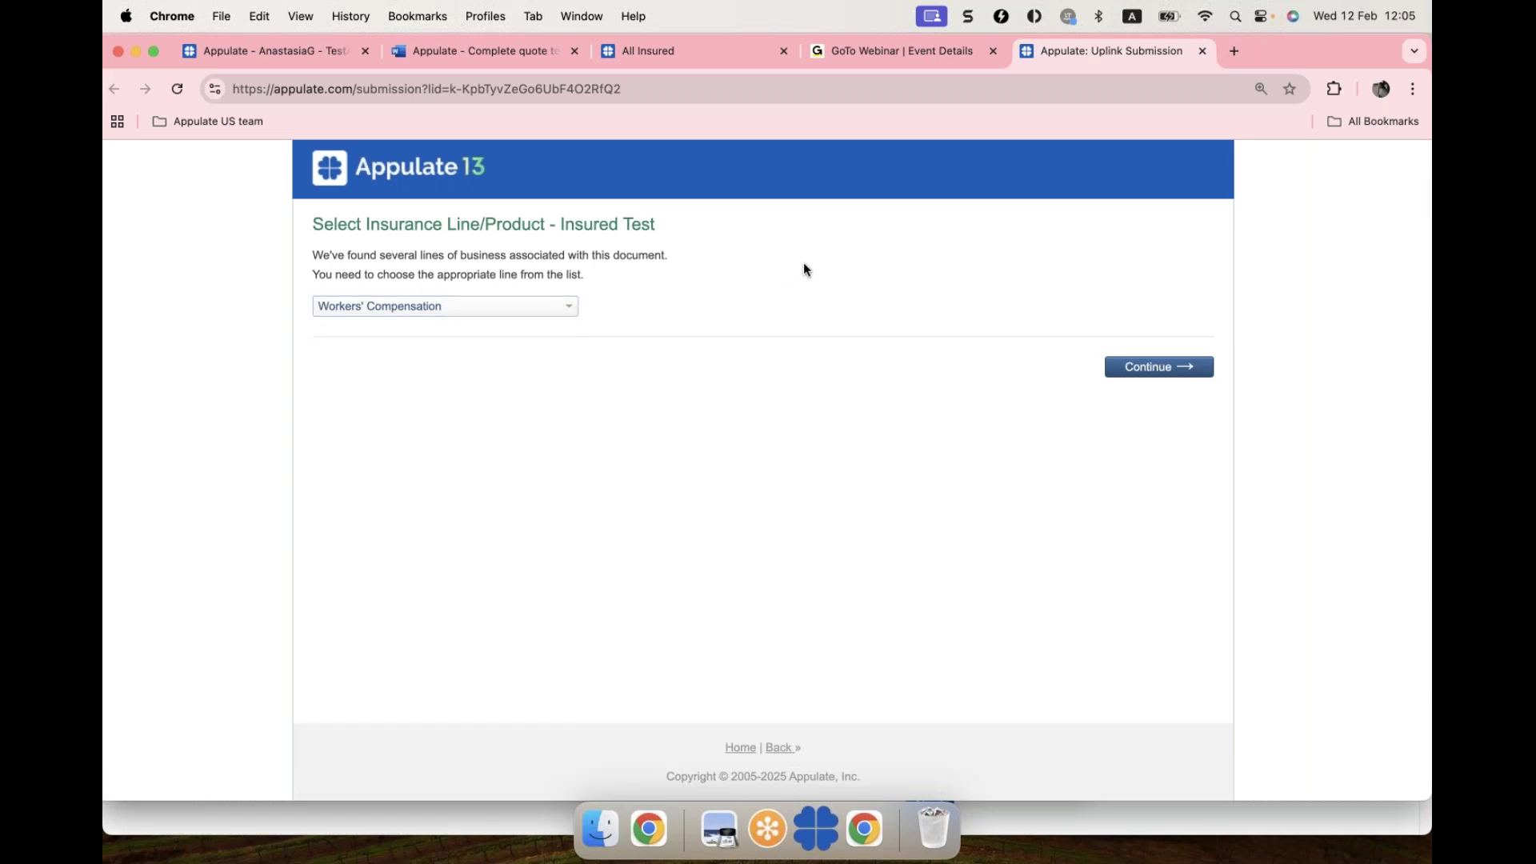
click(1136, 368)
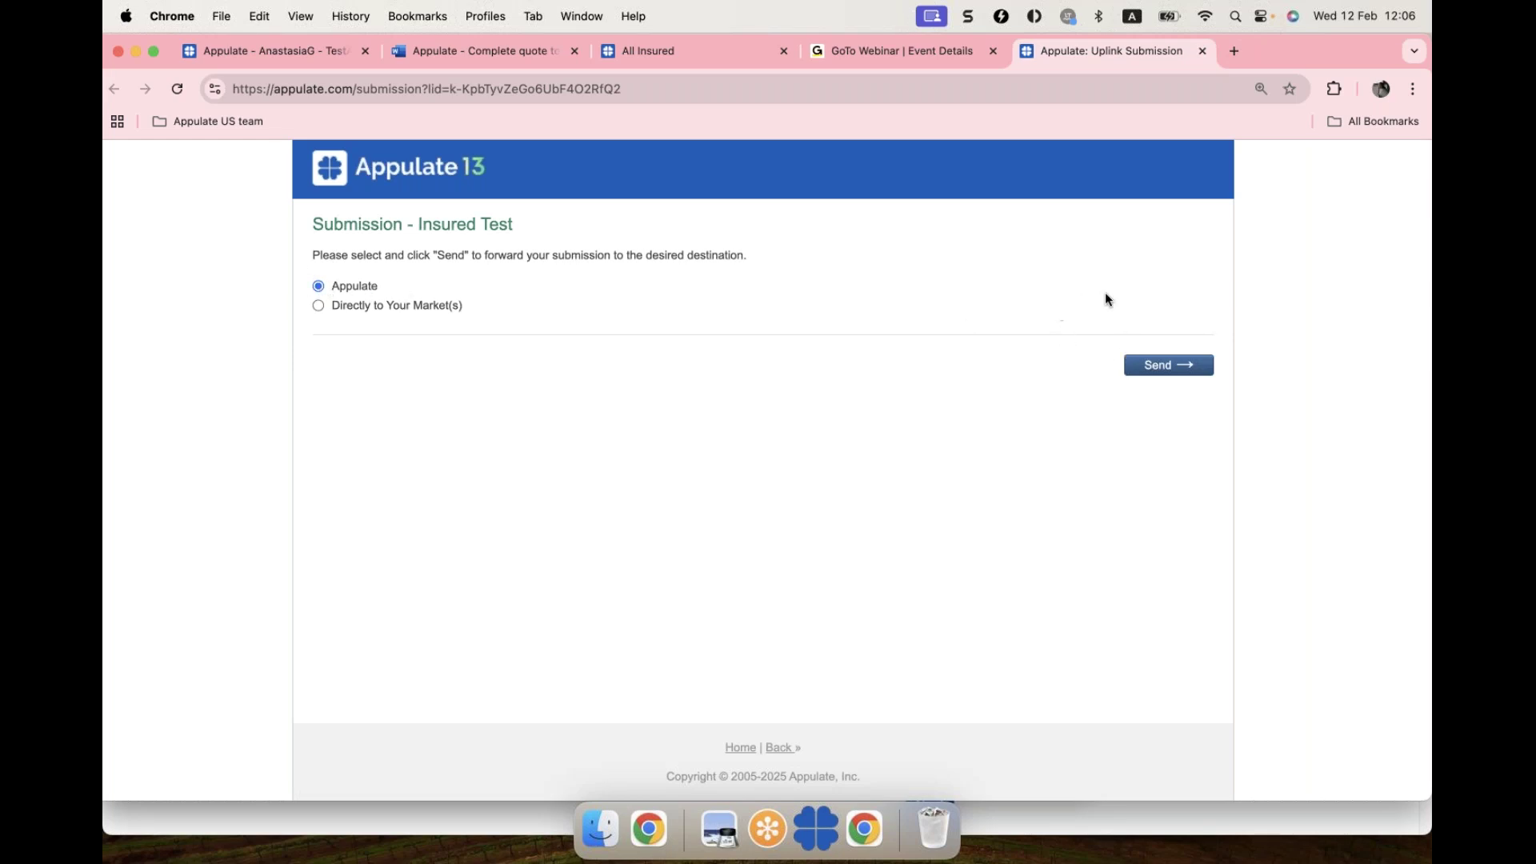
click(1144, 365)
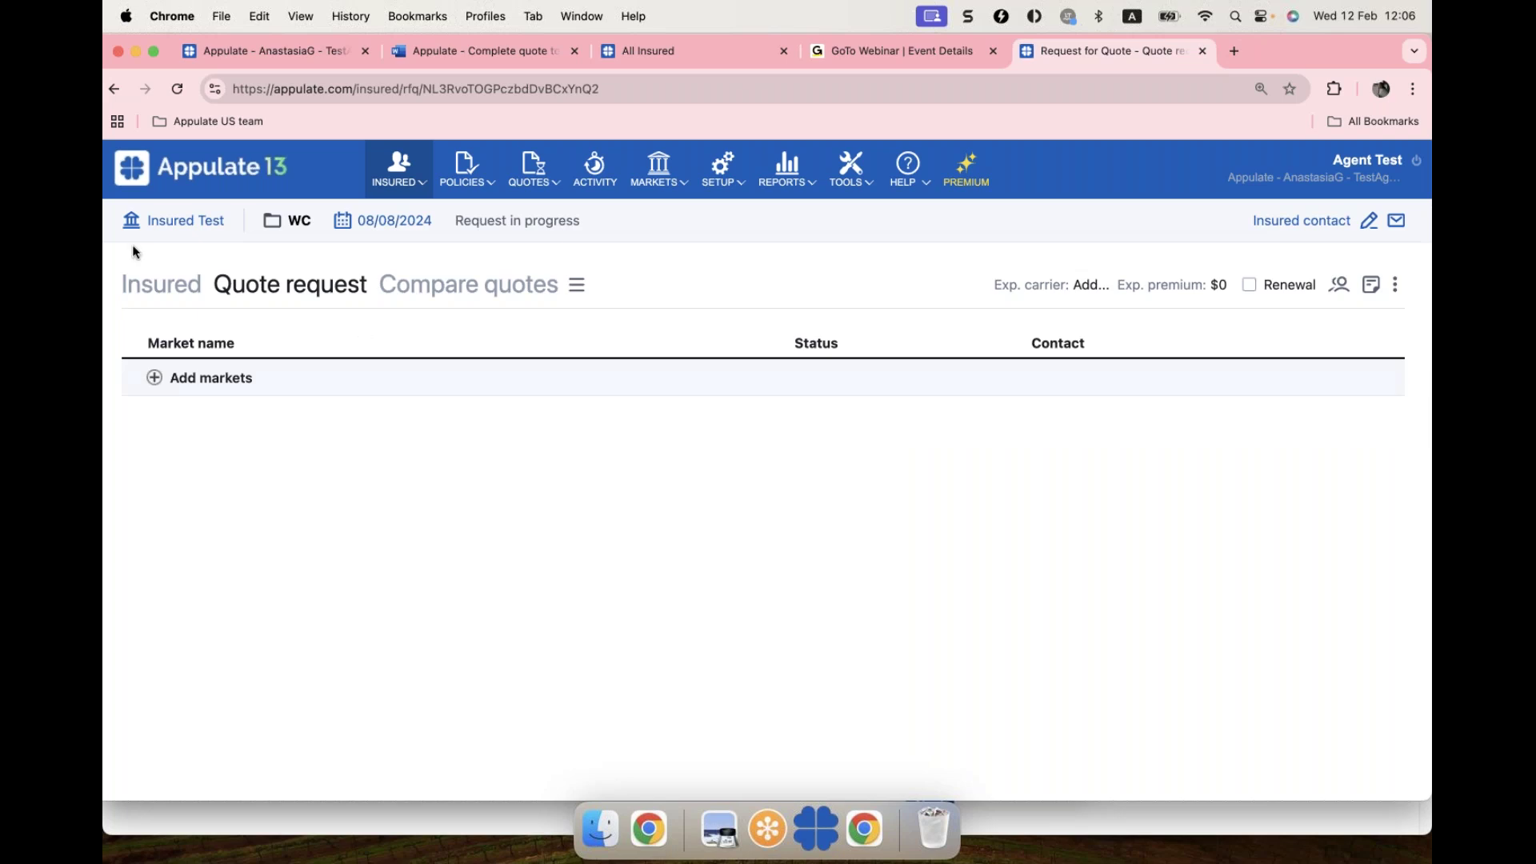
Step: Open the Insured Test profile, review the Edit insured form, and close it unsaved
click(178, 228)
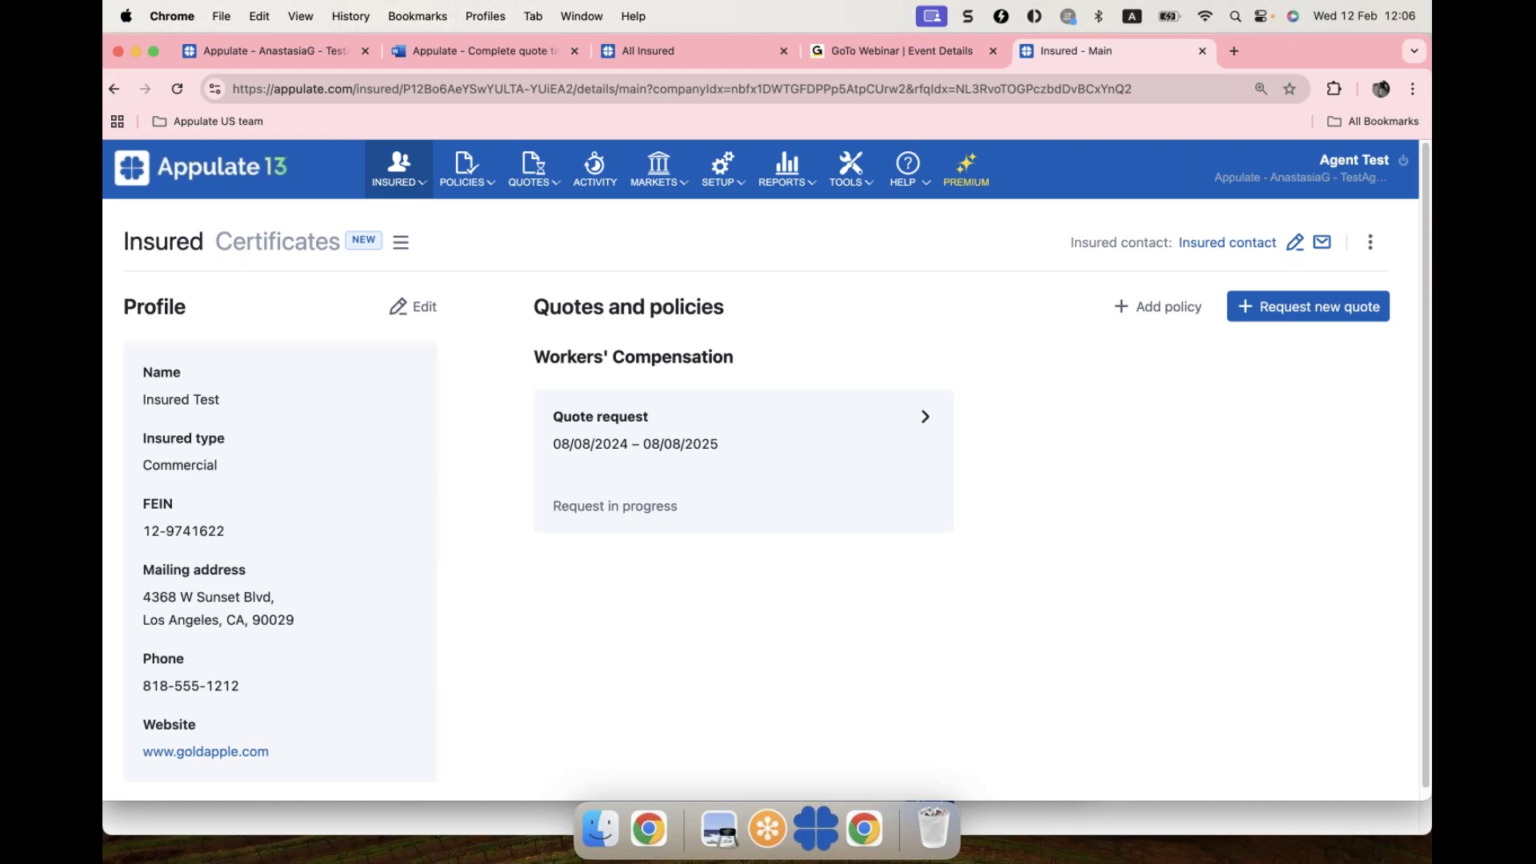
click(425, 311)
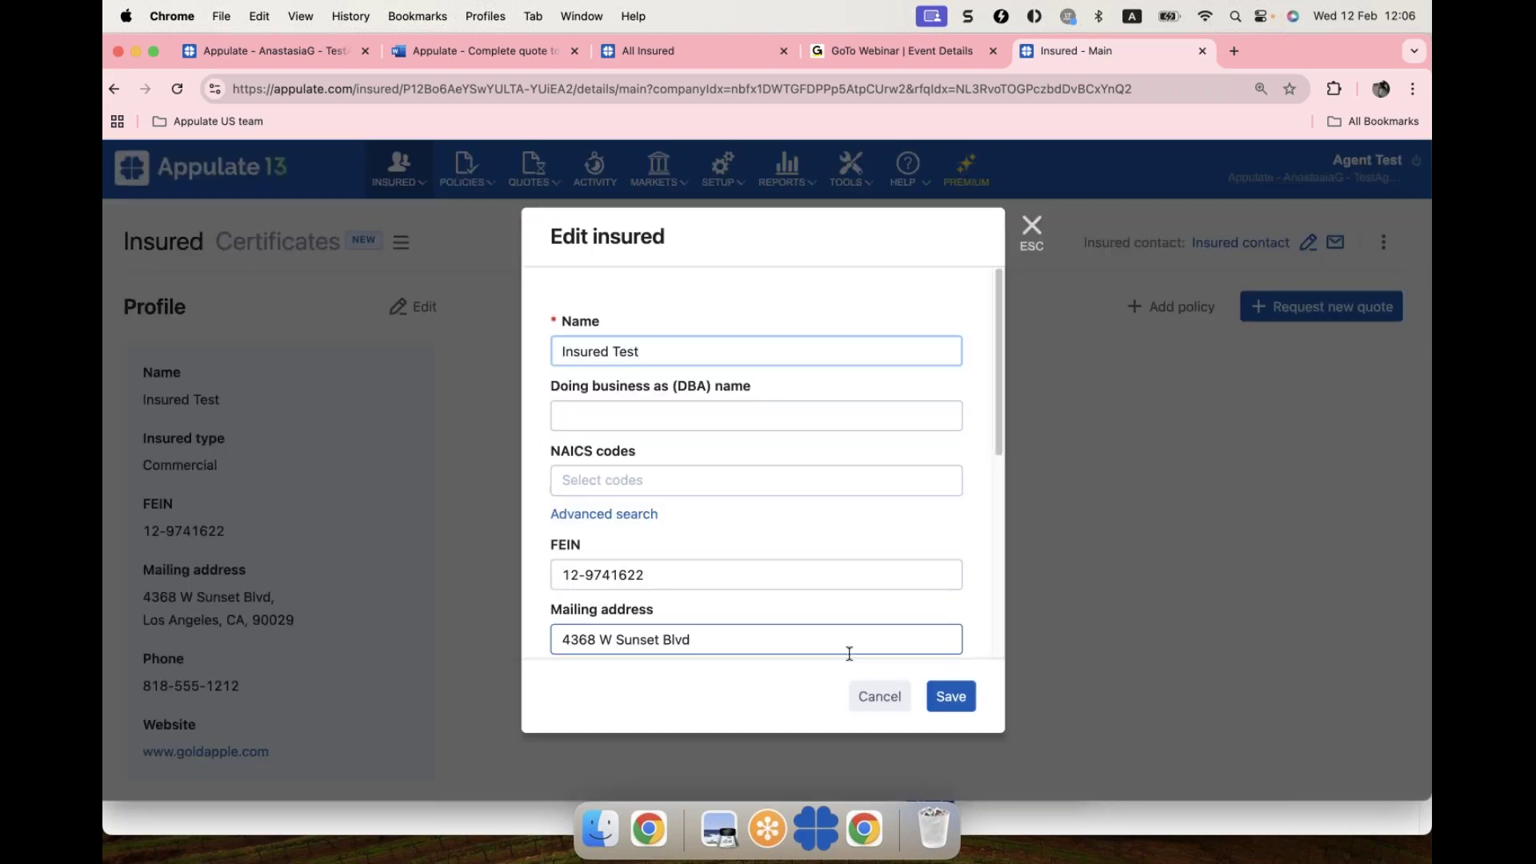
scroll(846, 651, down, 5)
click(747, 488)
scroll(747, 488, up, 2)
scroll(751, 489, up, 4)
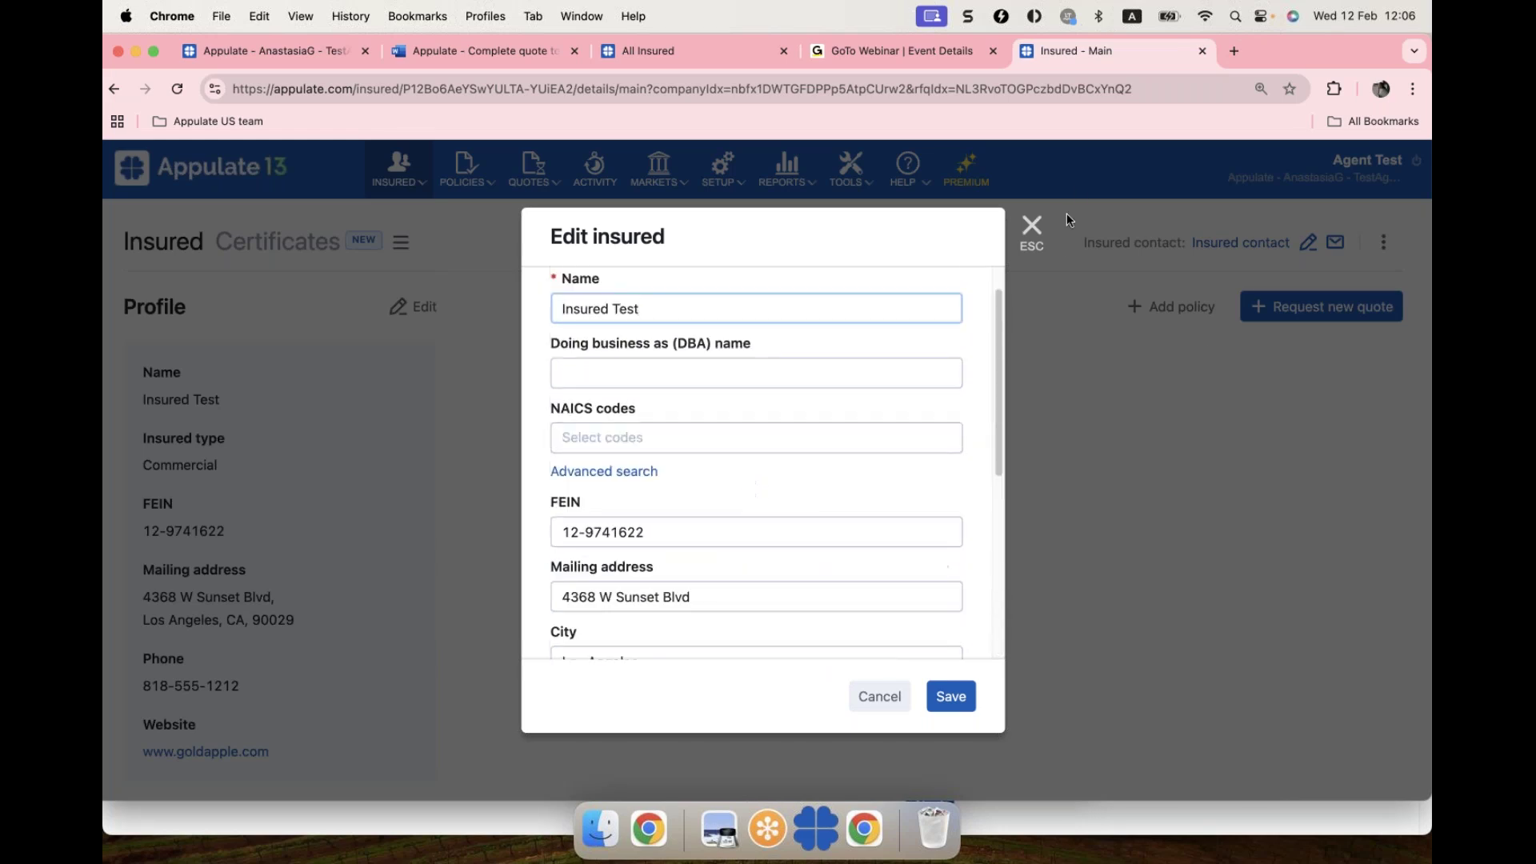
click(1032, 225)
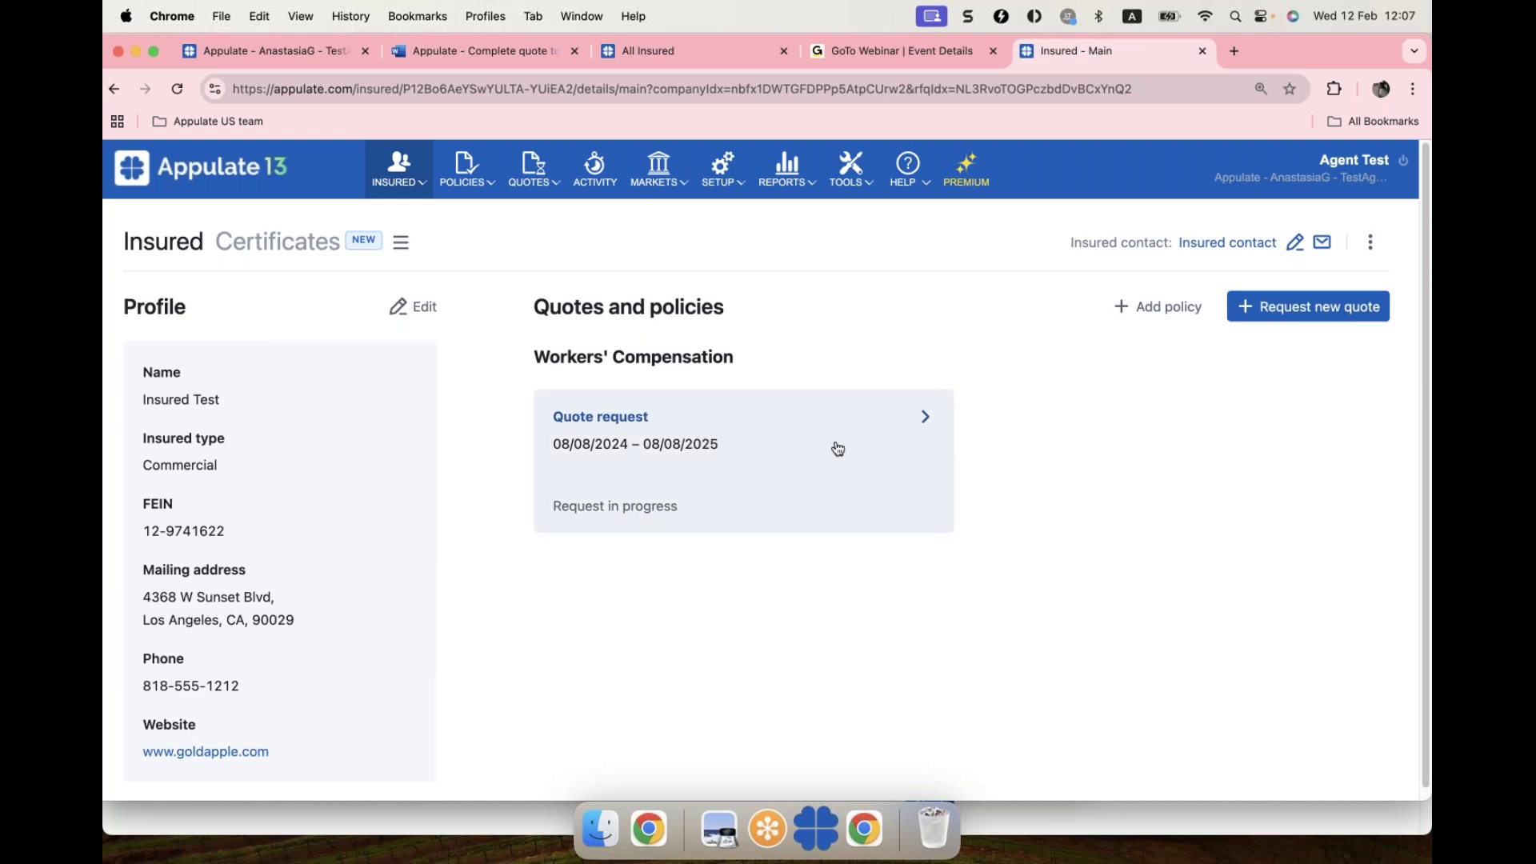
Step: Open the WC quote request and set its effective date to 02/12/2025
click(773, 441)
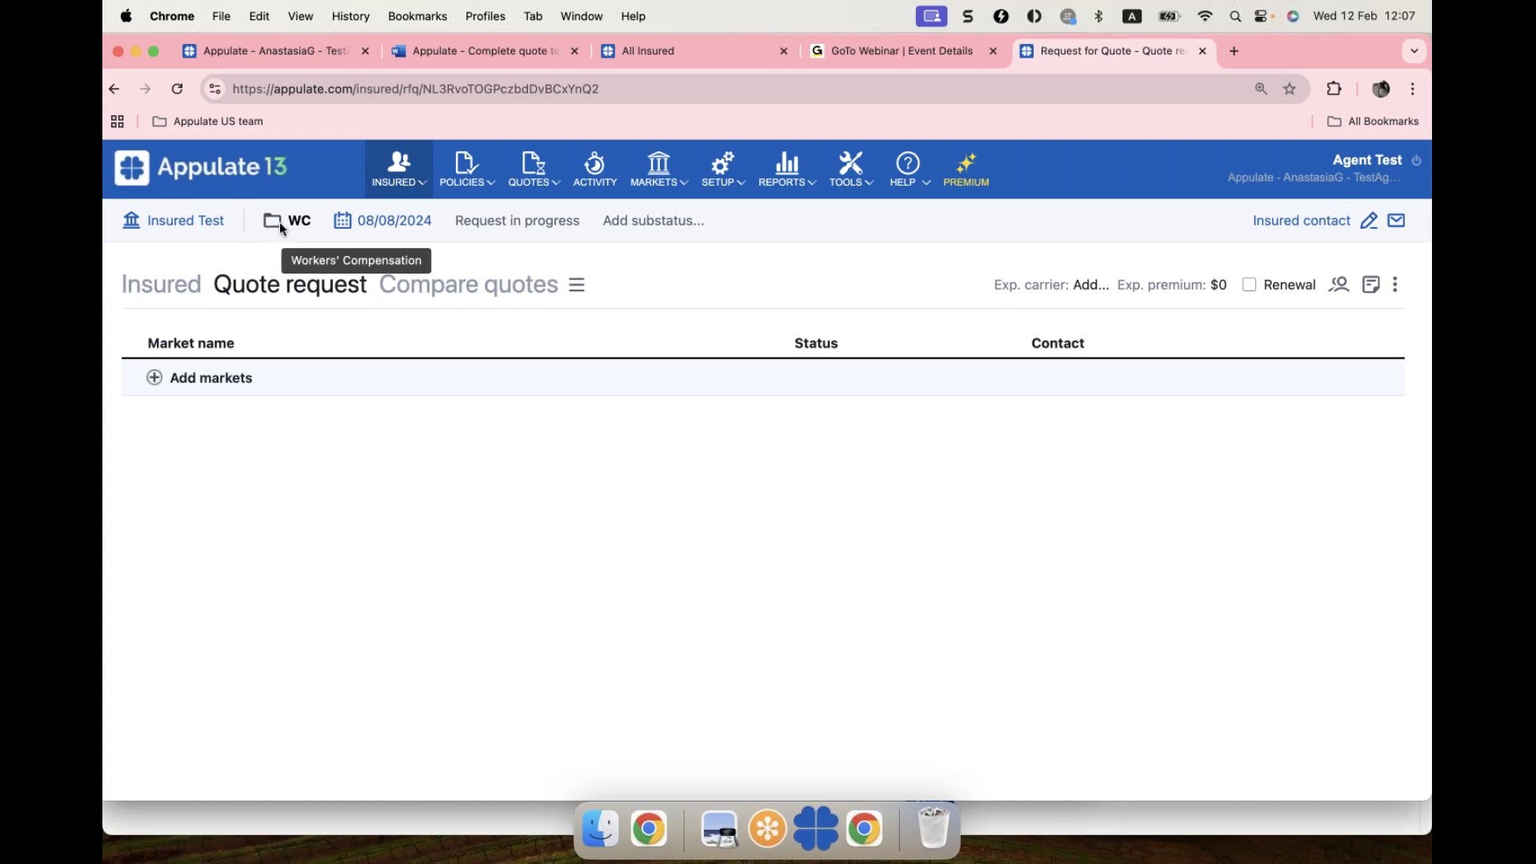
click(344, 228)
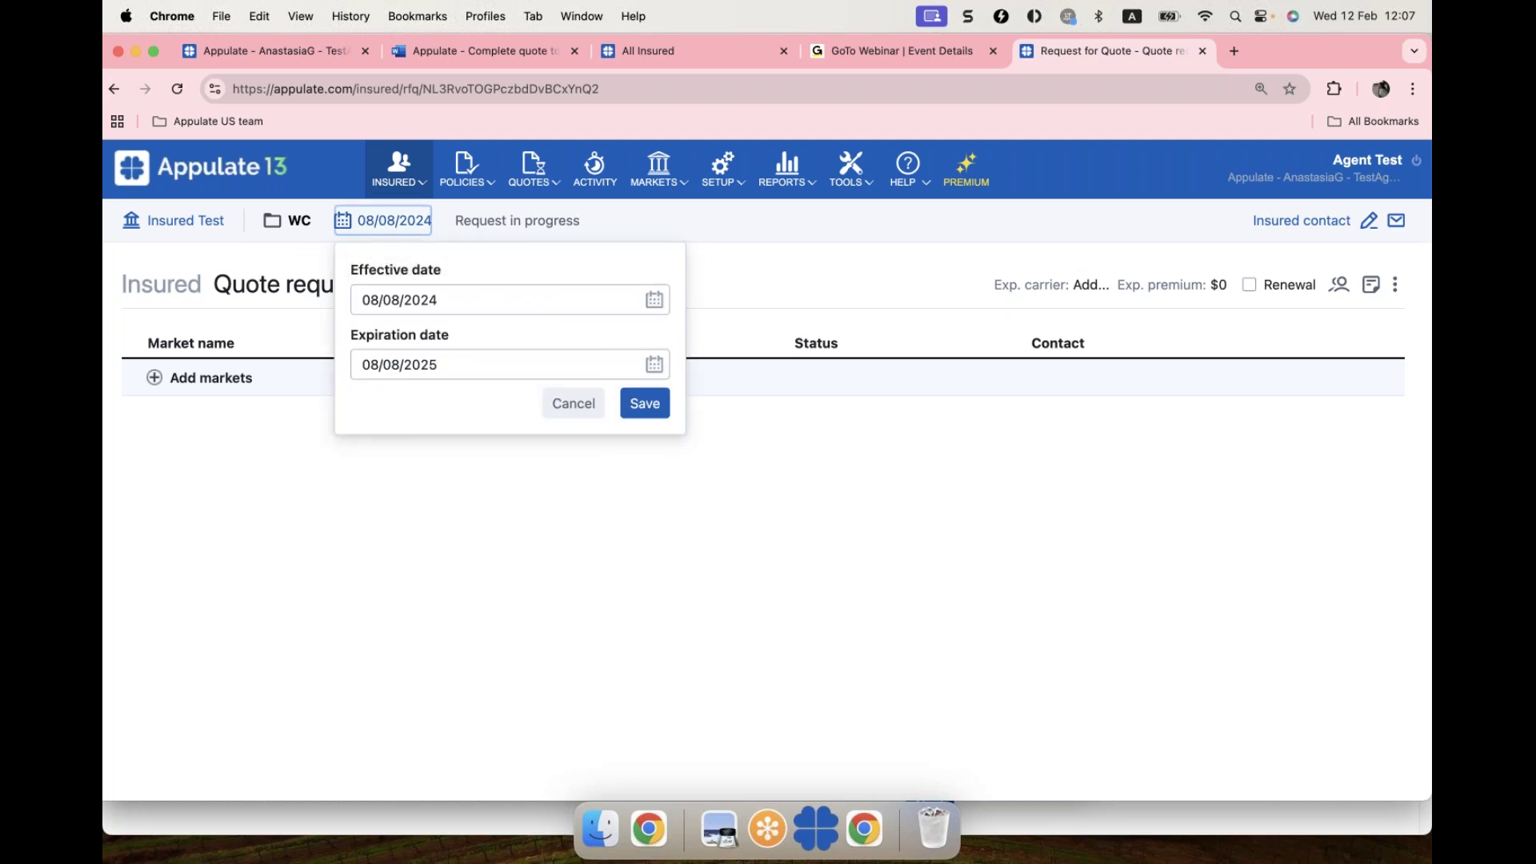
click(656, 302)
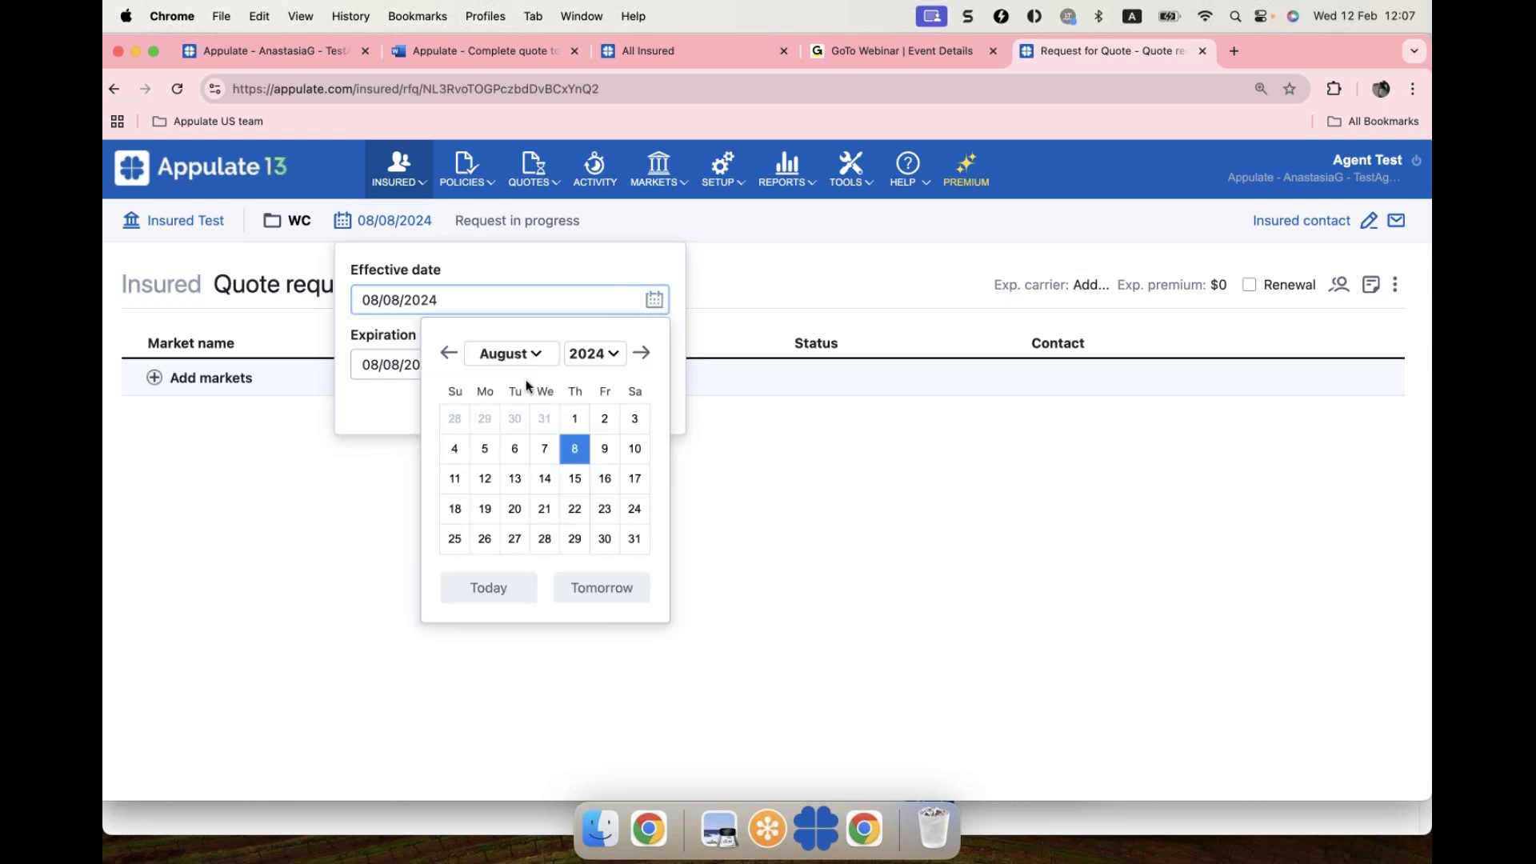
click(535, 354)
scroll(516, 436, up, 3)
click(516, 407)
click(620, 358)
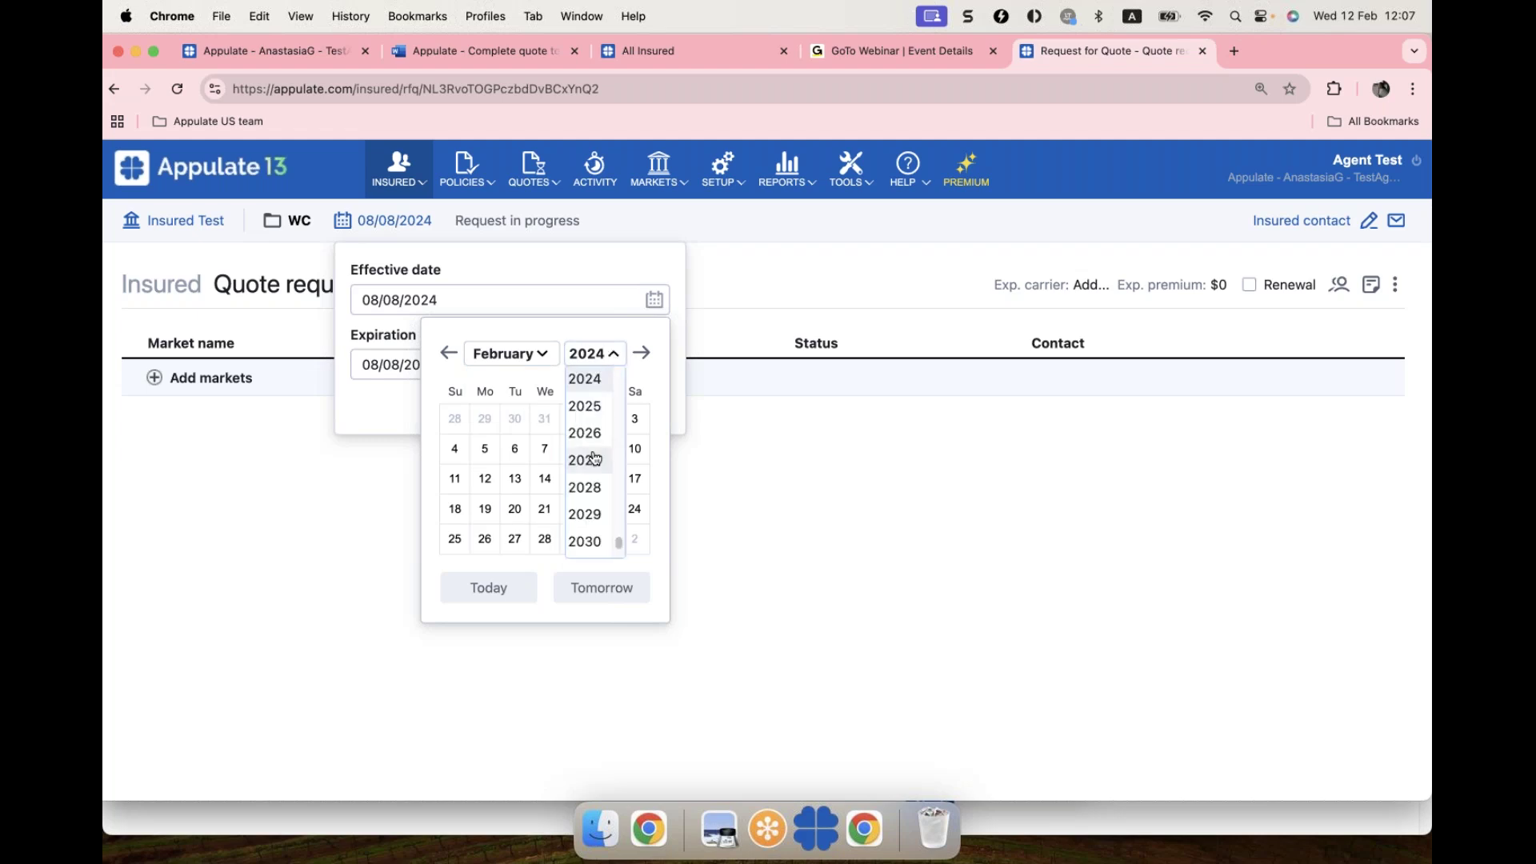
click(586, 405)
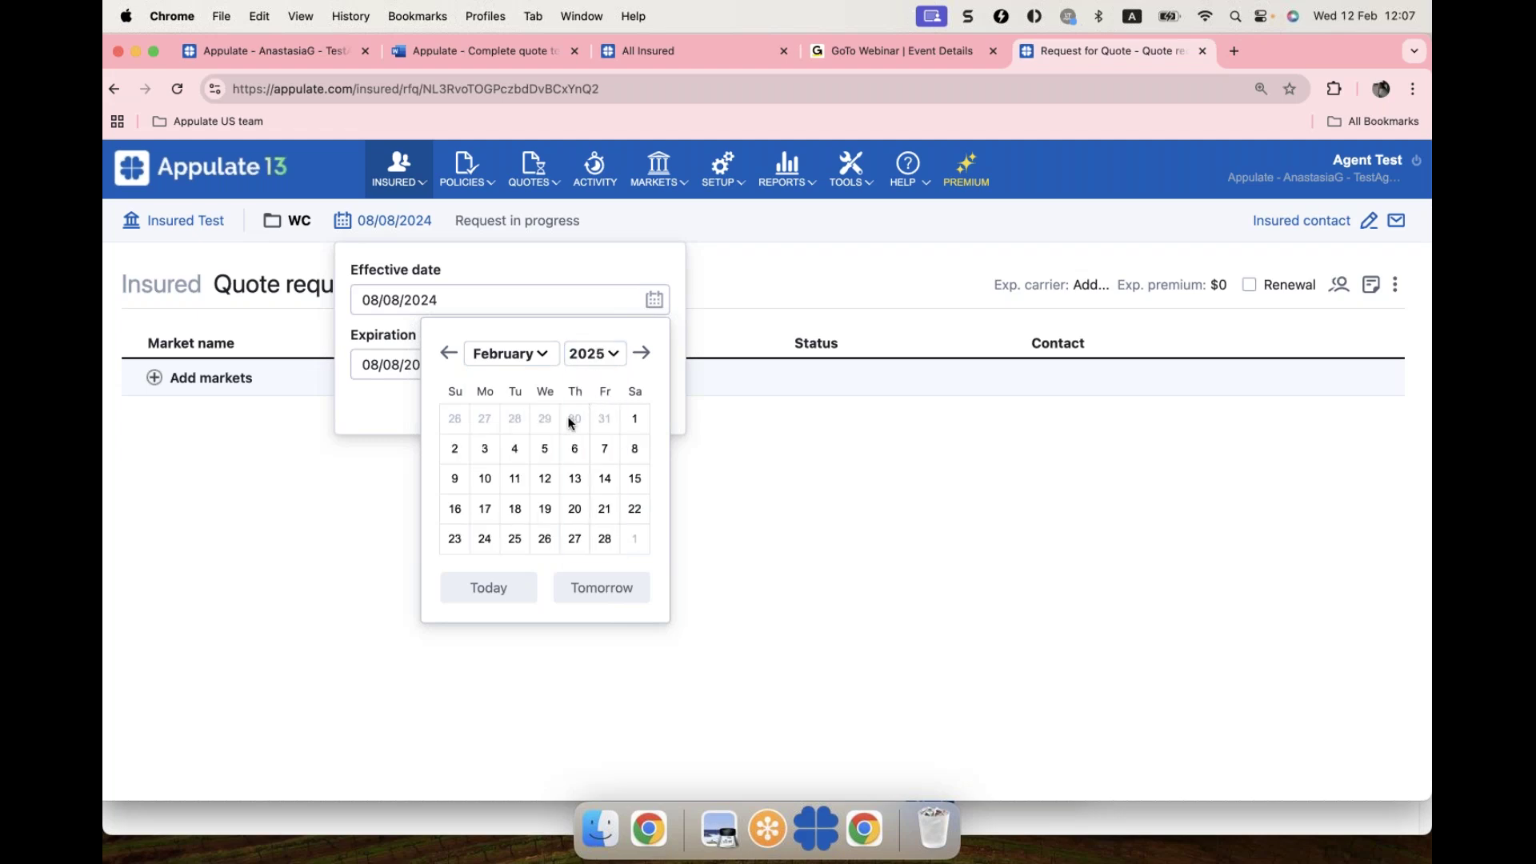
click(544, 478)
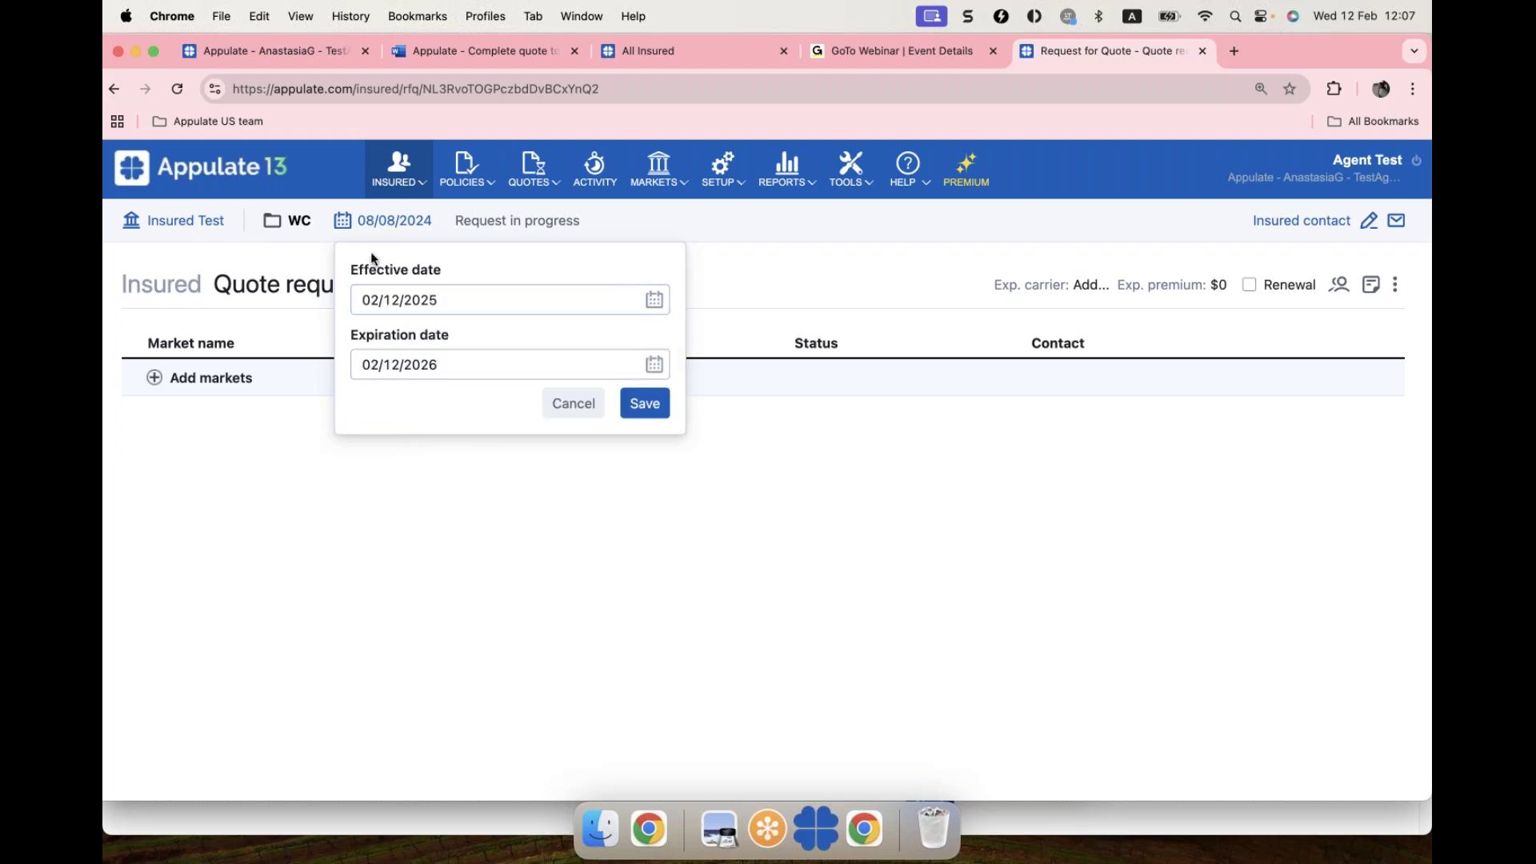
Step: Save the new policy dates and switch to the insured's details
click(409, 297)
click(656, 416)
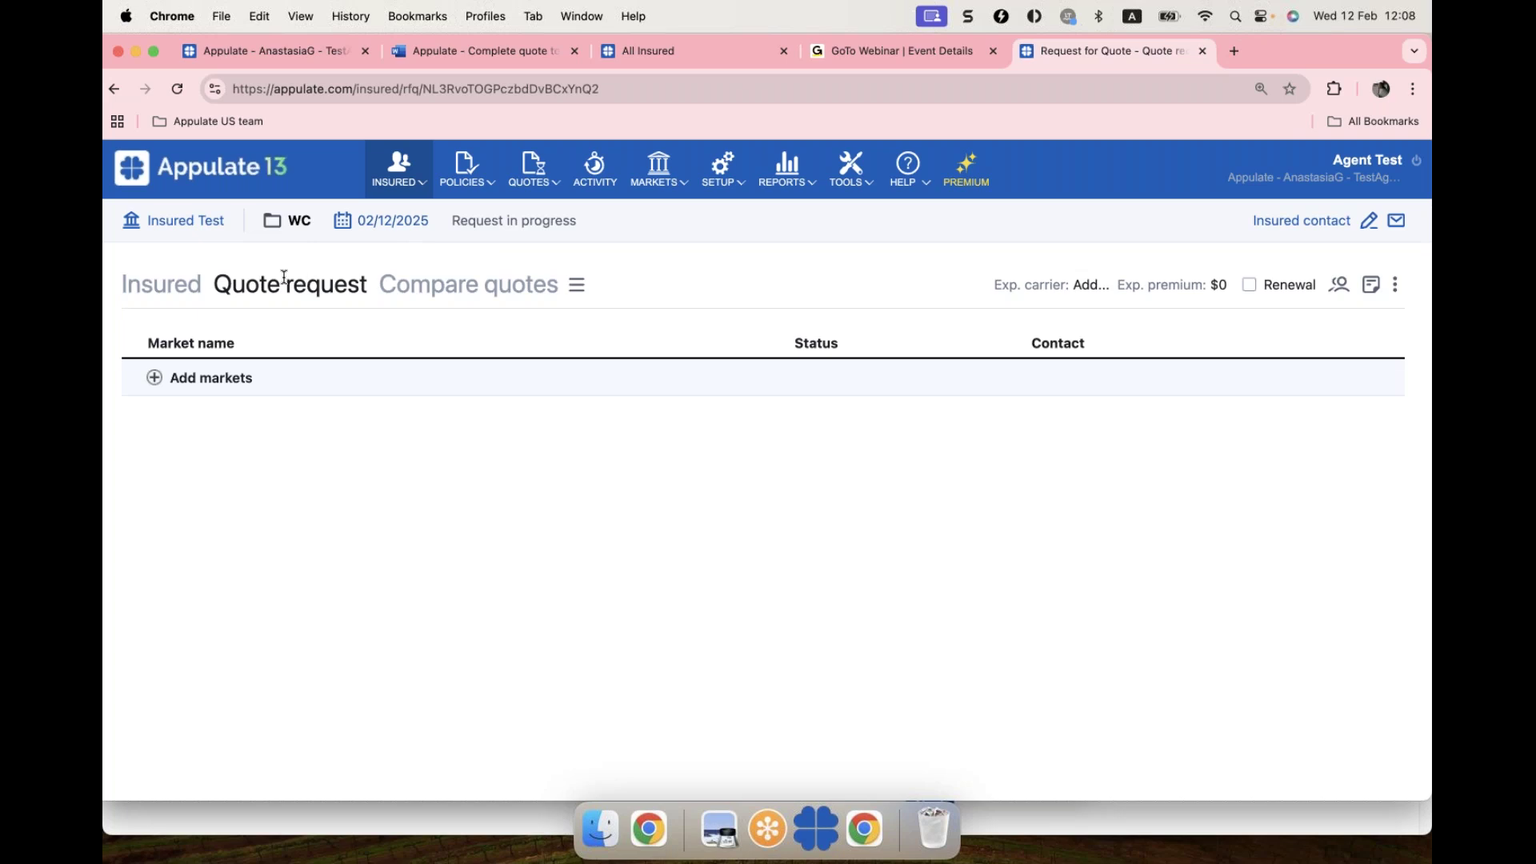
click(164, 290)
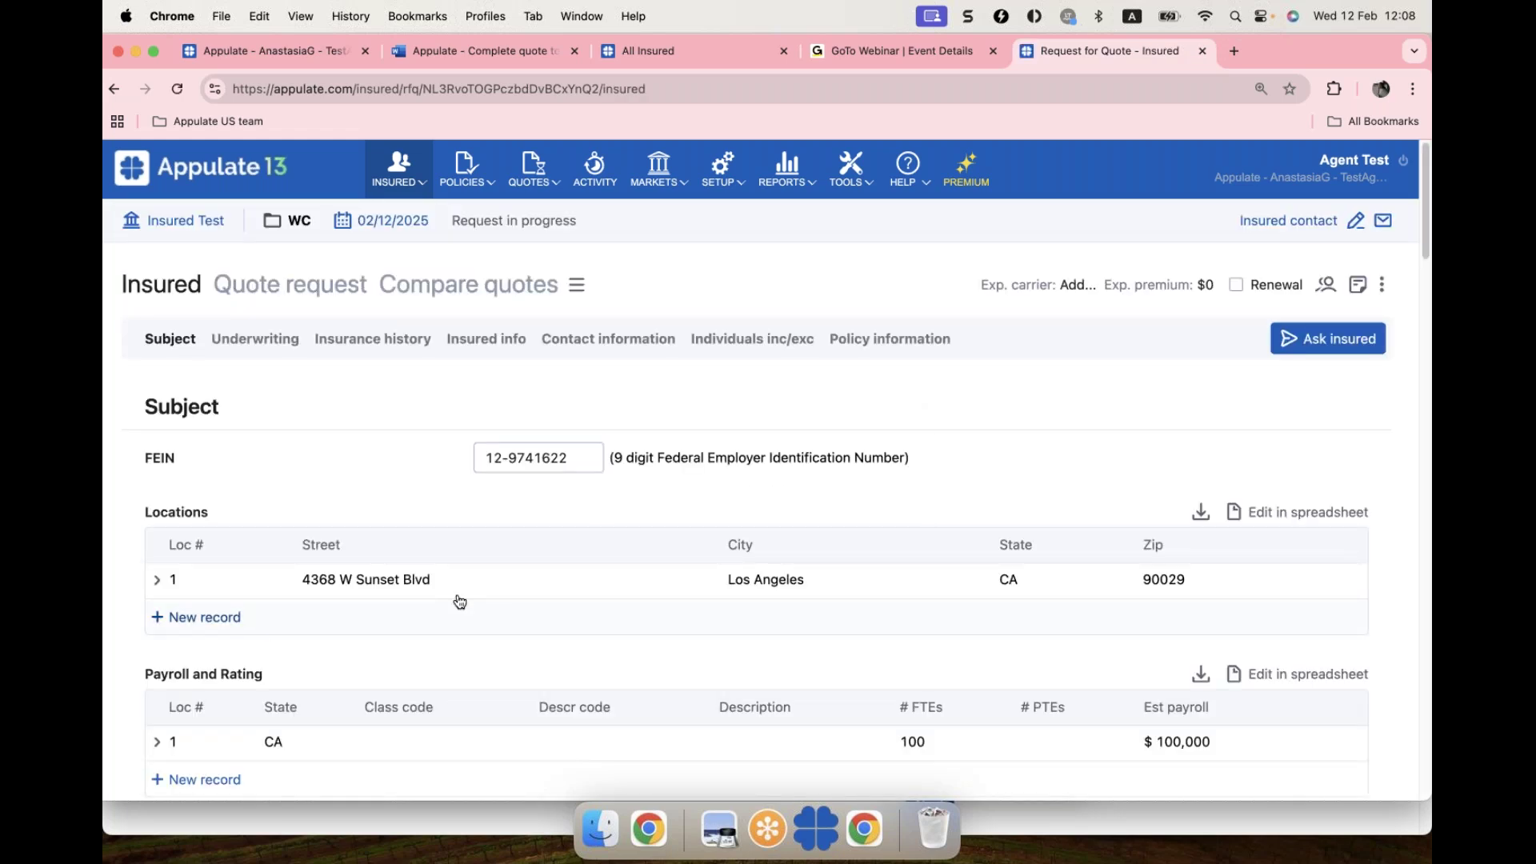
Step: Review the FEIN field and expand location 1 on the Insured tab
scroll(566, 521, down, 1)
scroll(569, 523, down, 1)
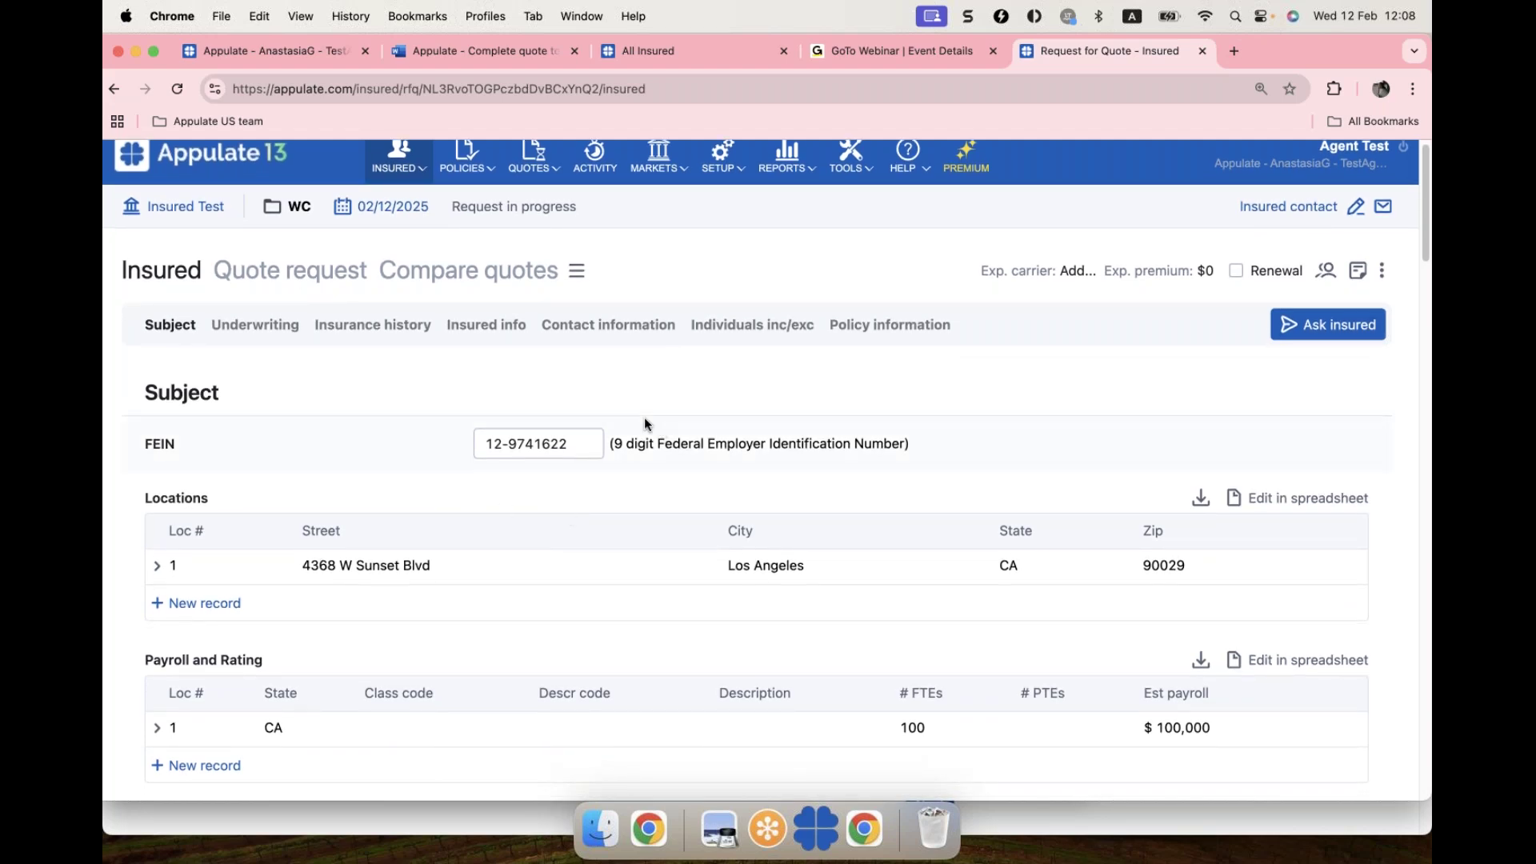
click(476, 432)
scroll(312, 477, down, 3)
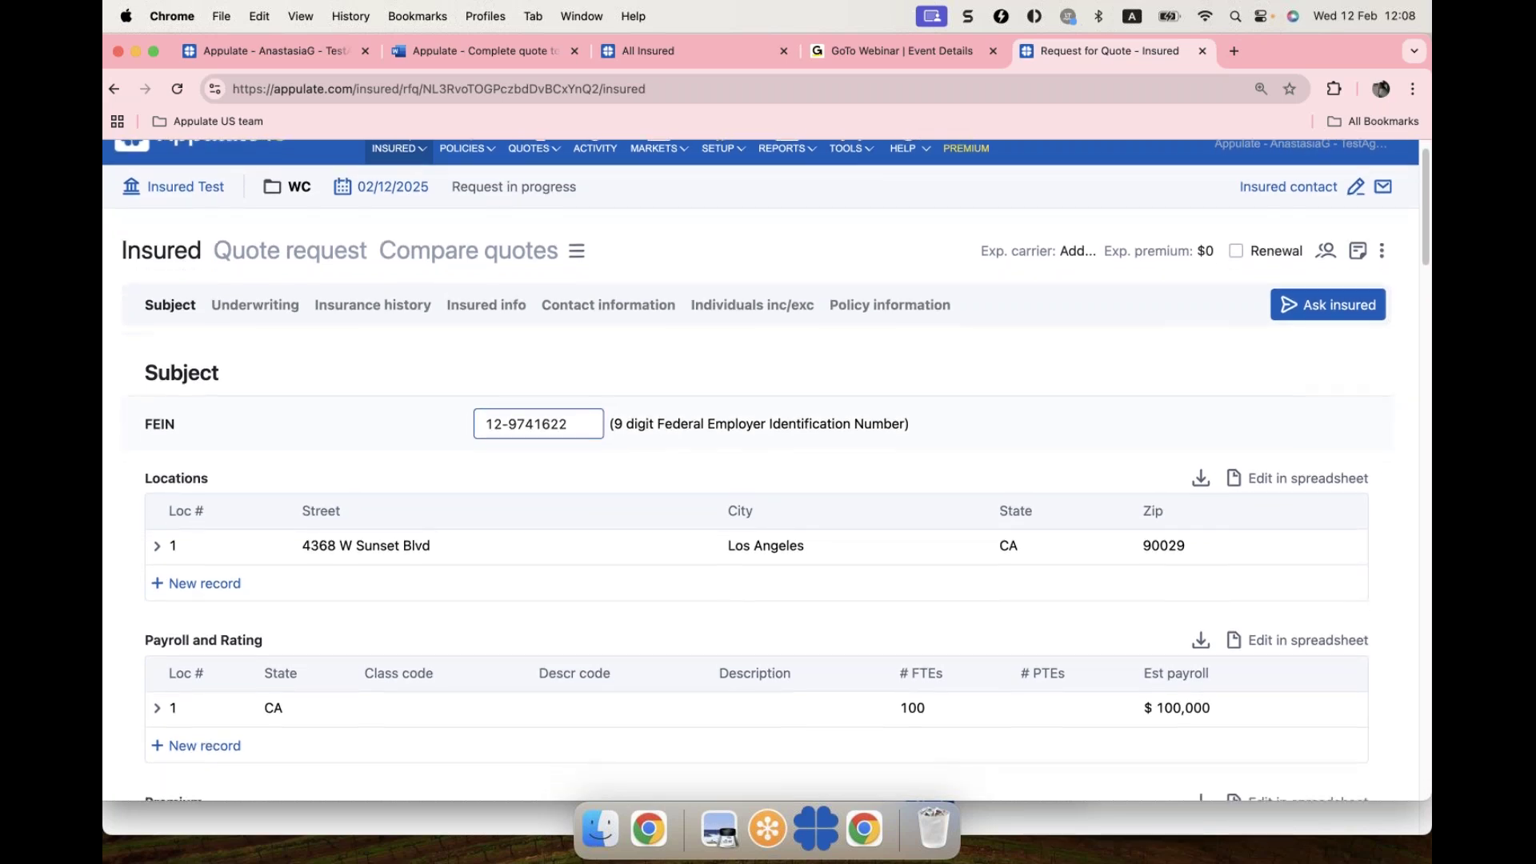
scroll(583, 576, down, 5)
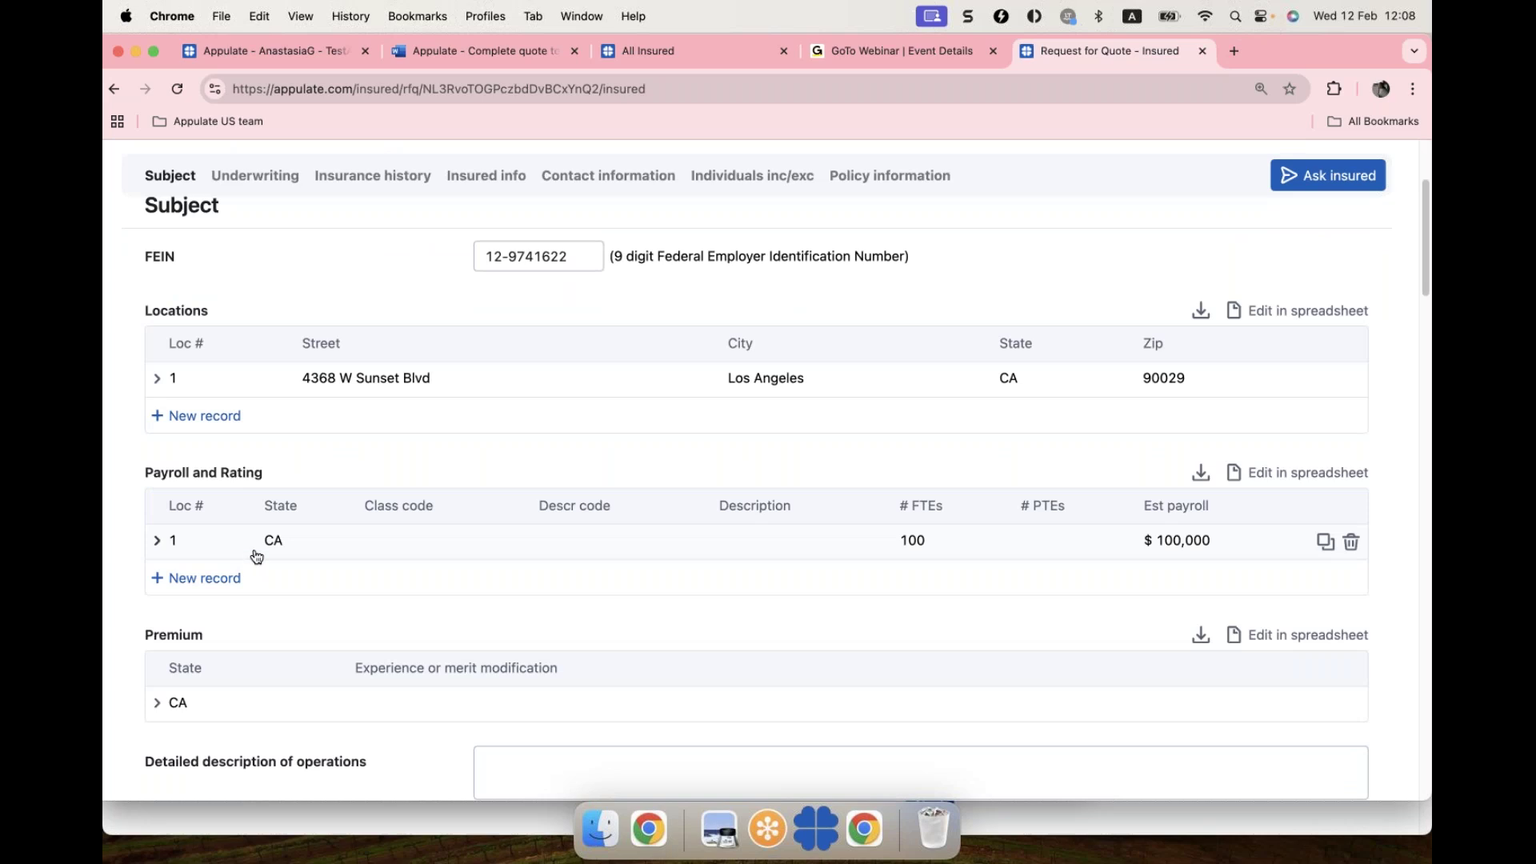
click(155, 380)
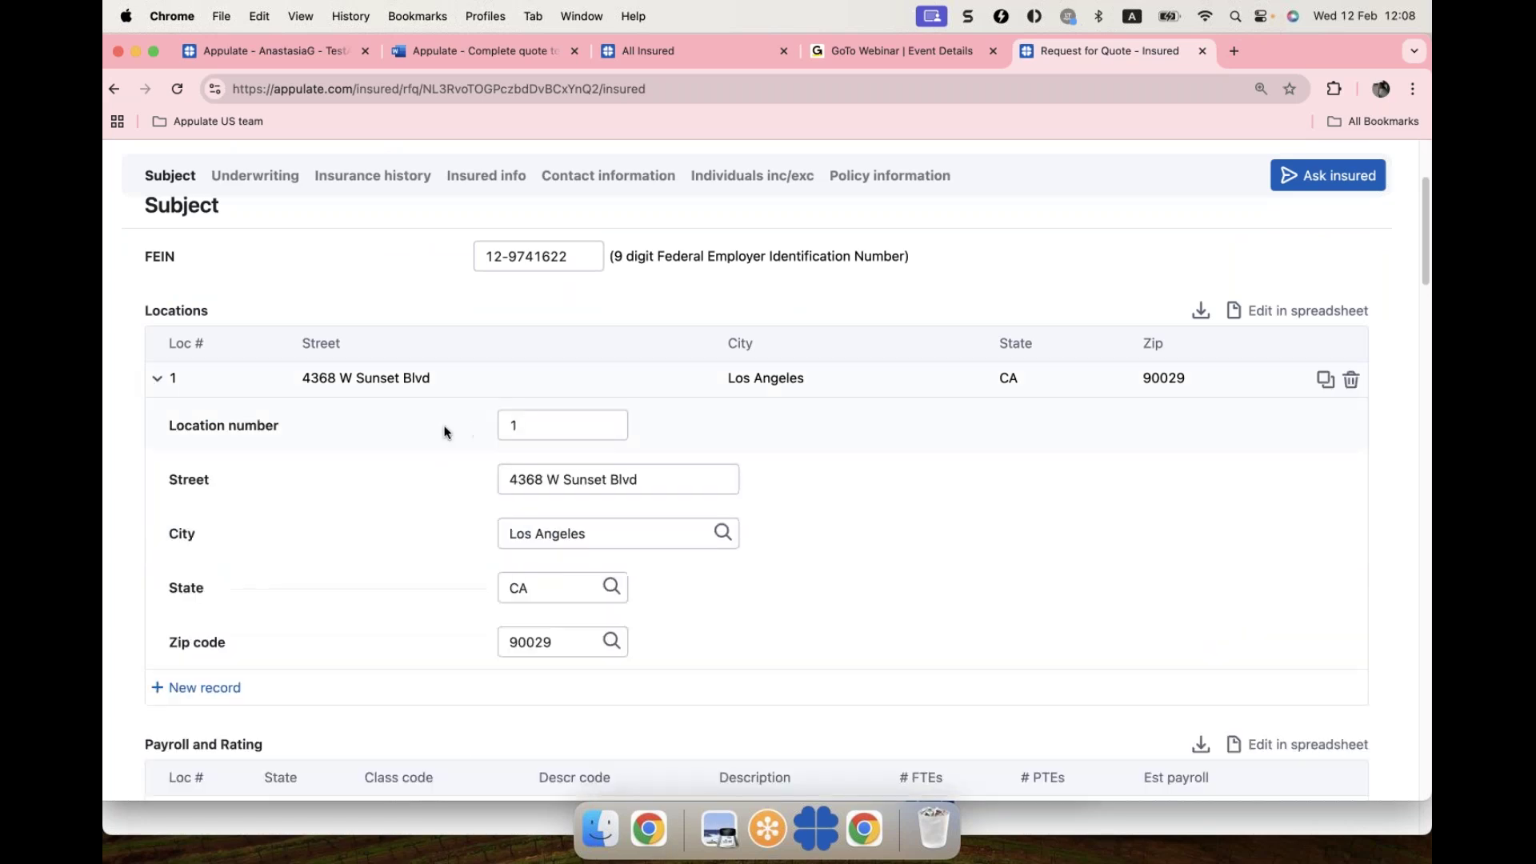
Step: Enter 'test' as the detailed description of operations
scroll(512, 476, down, 5)
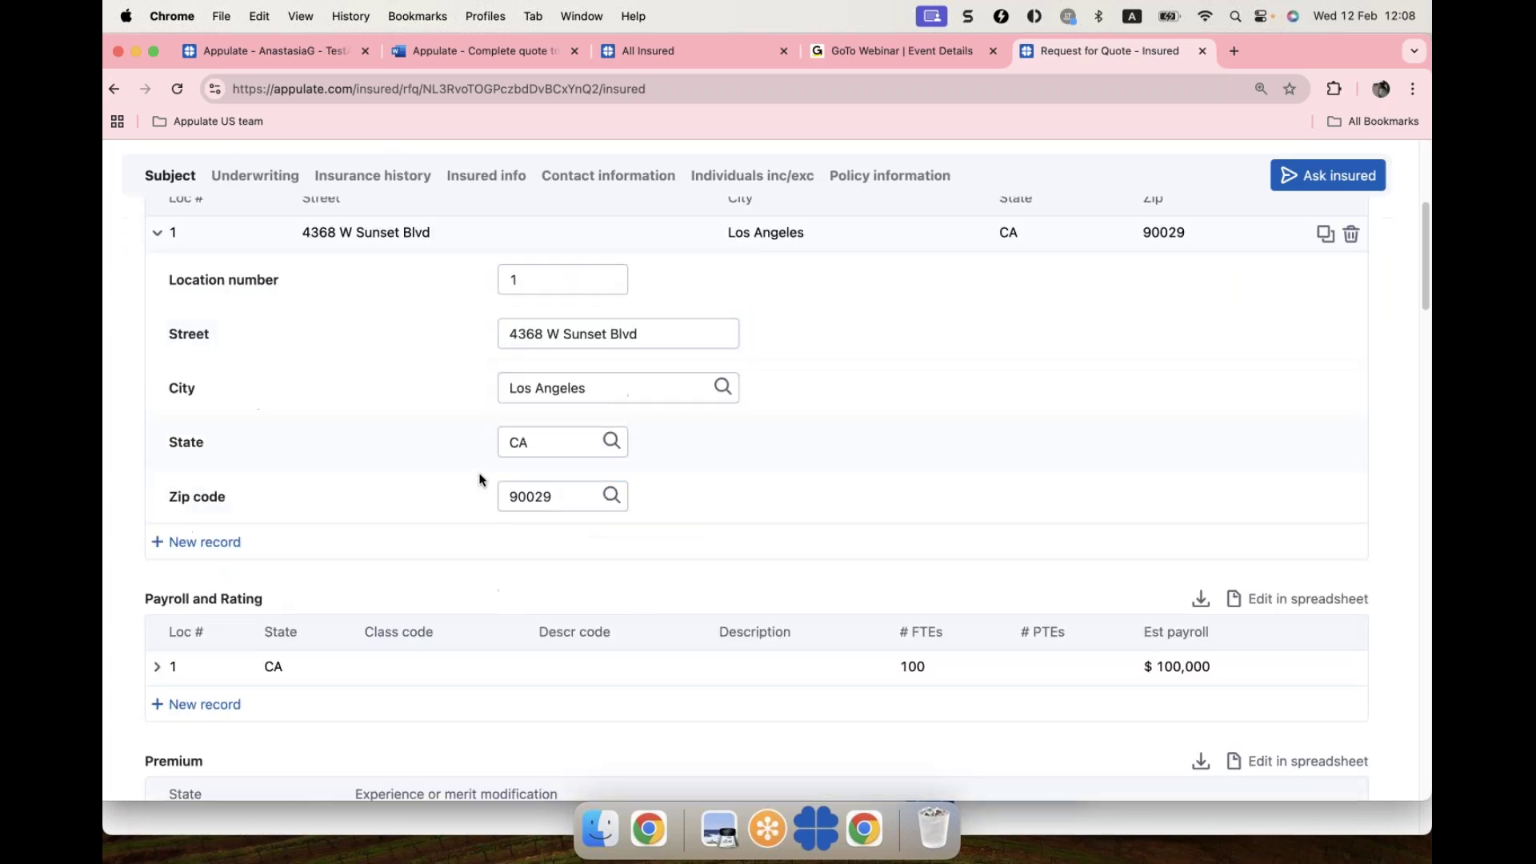
scroll(454, 535, down, 5)
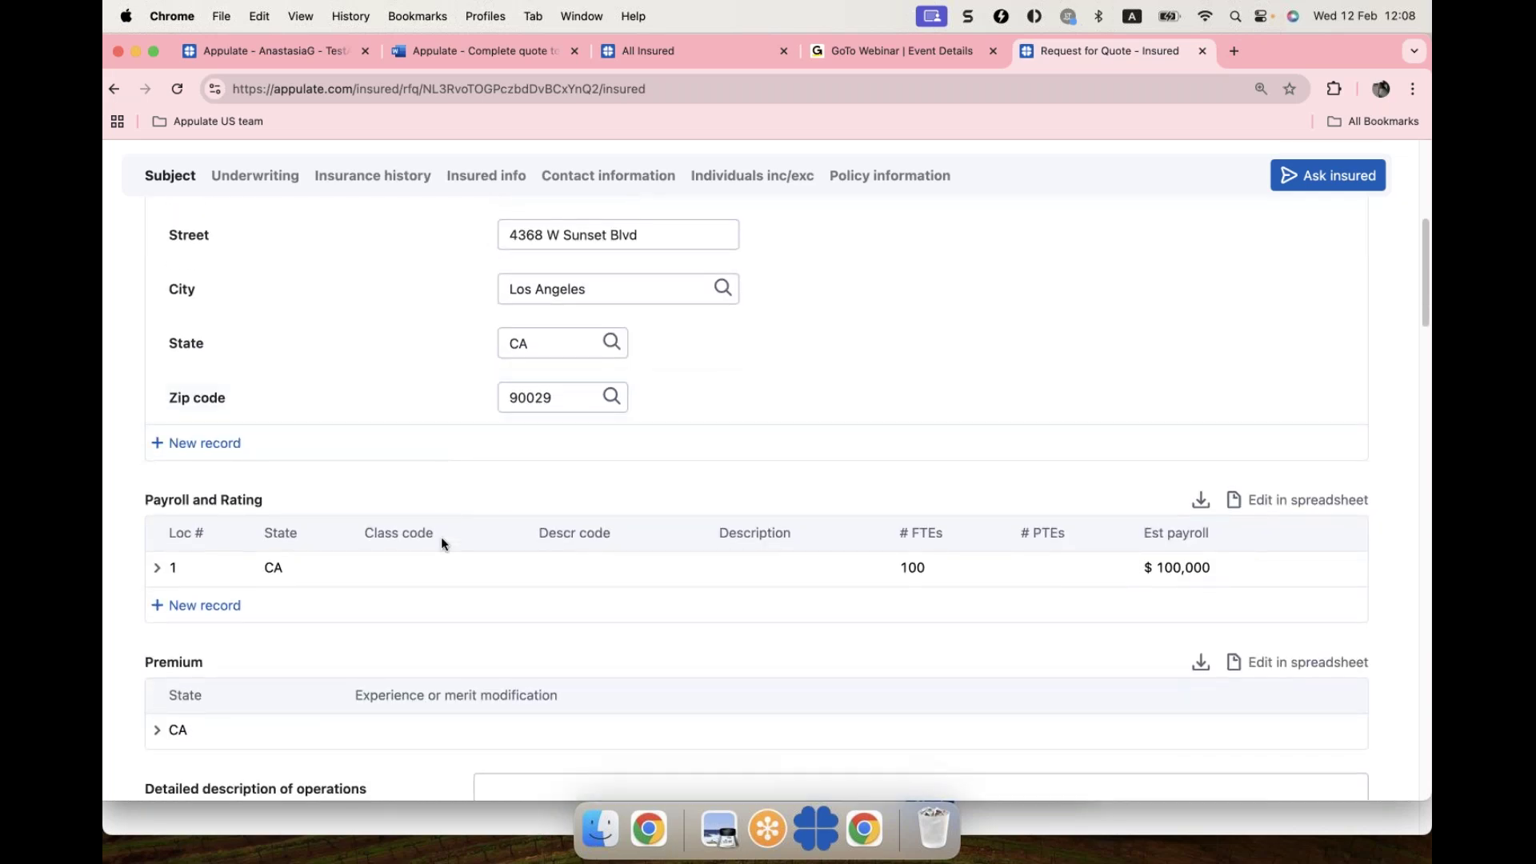
scroll(579, 723, down, 1)
click(581, 725)
text(te)
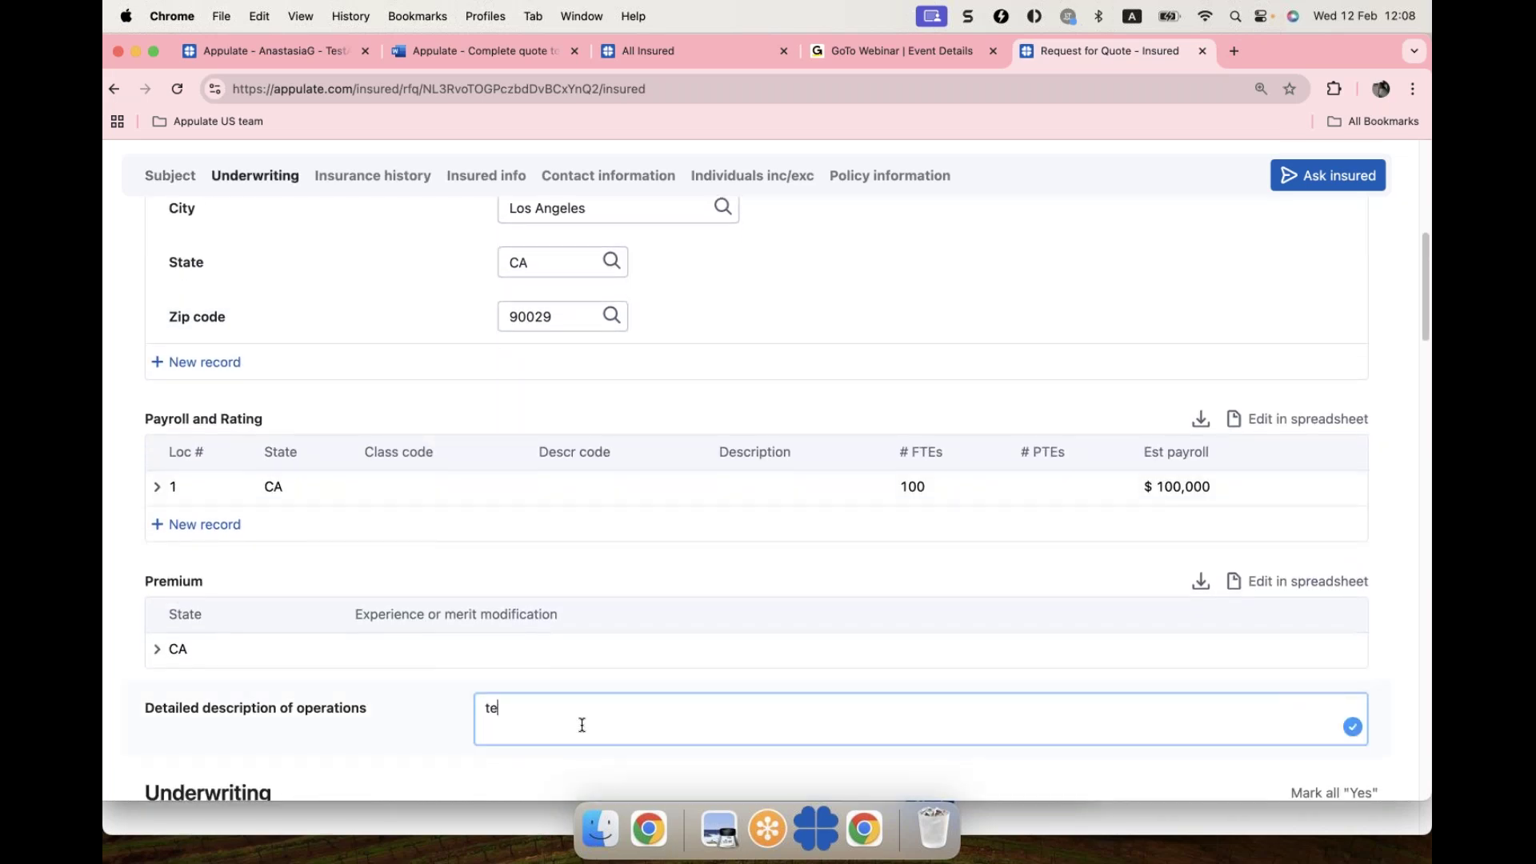
text(st)
scroll(668, 676, down, 1)
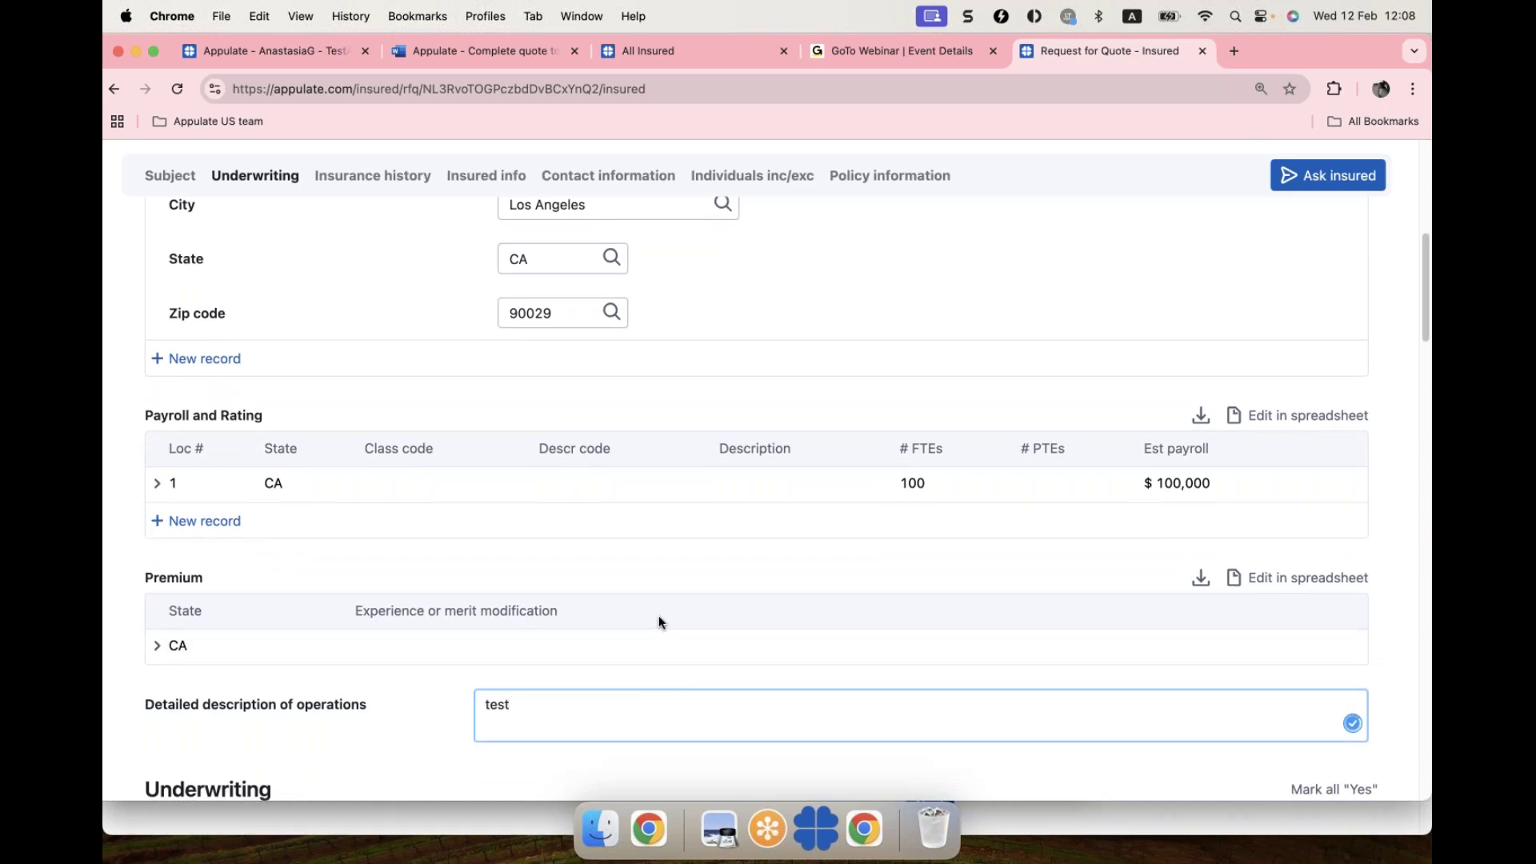
scroll(784, 511, up, 3)
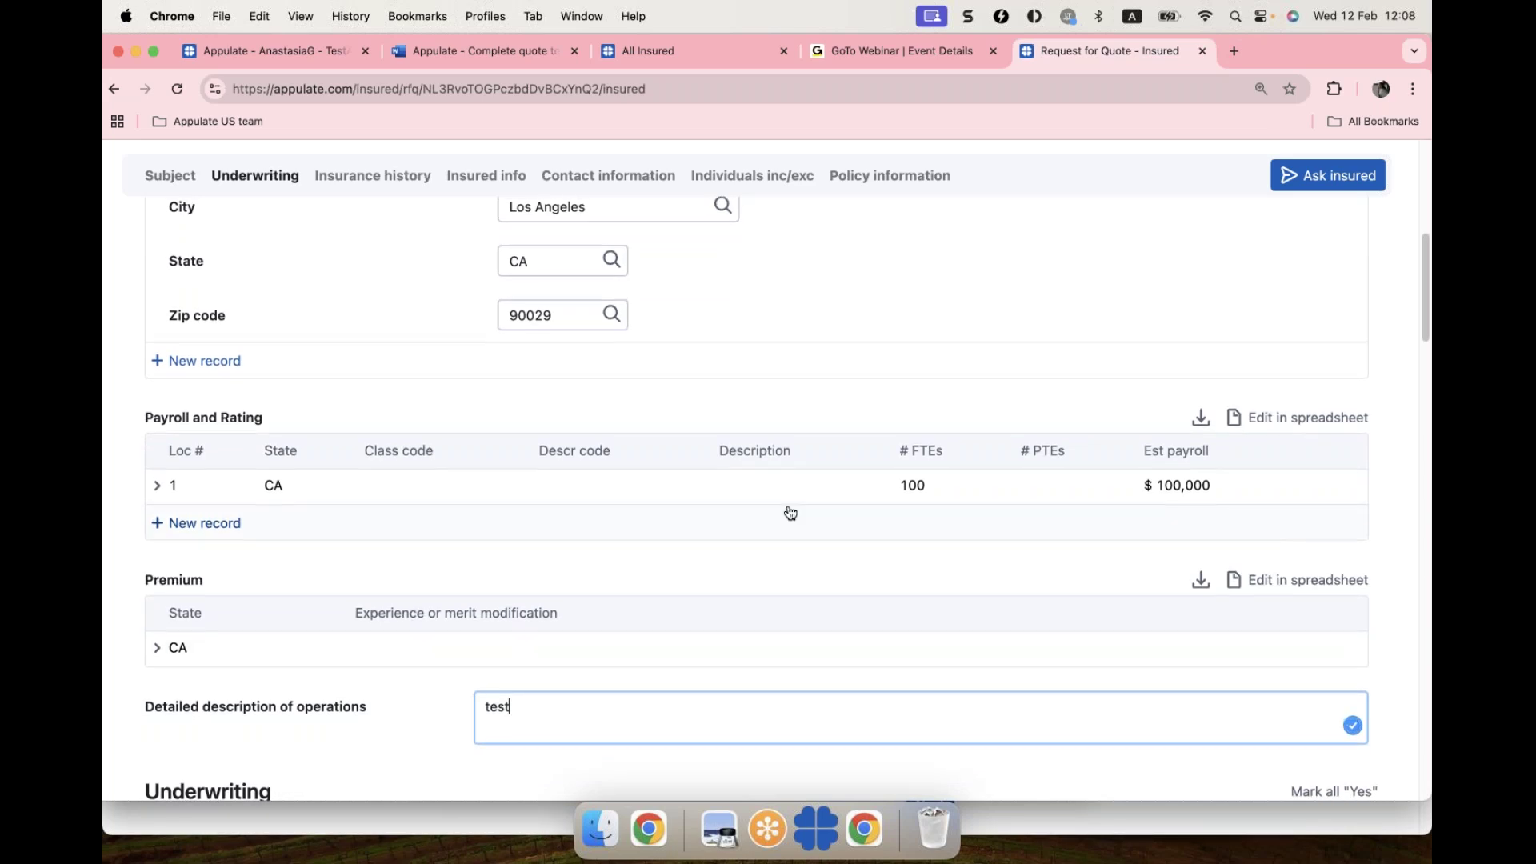
scroll(756, 496, up, 6)
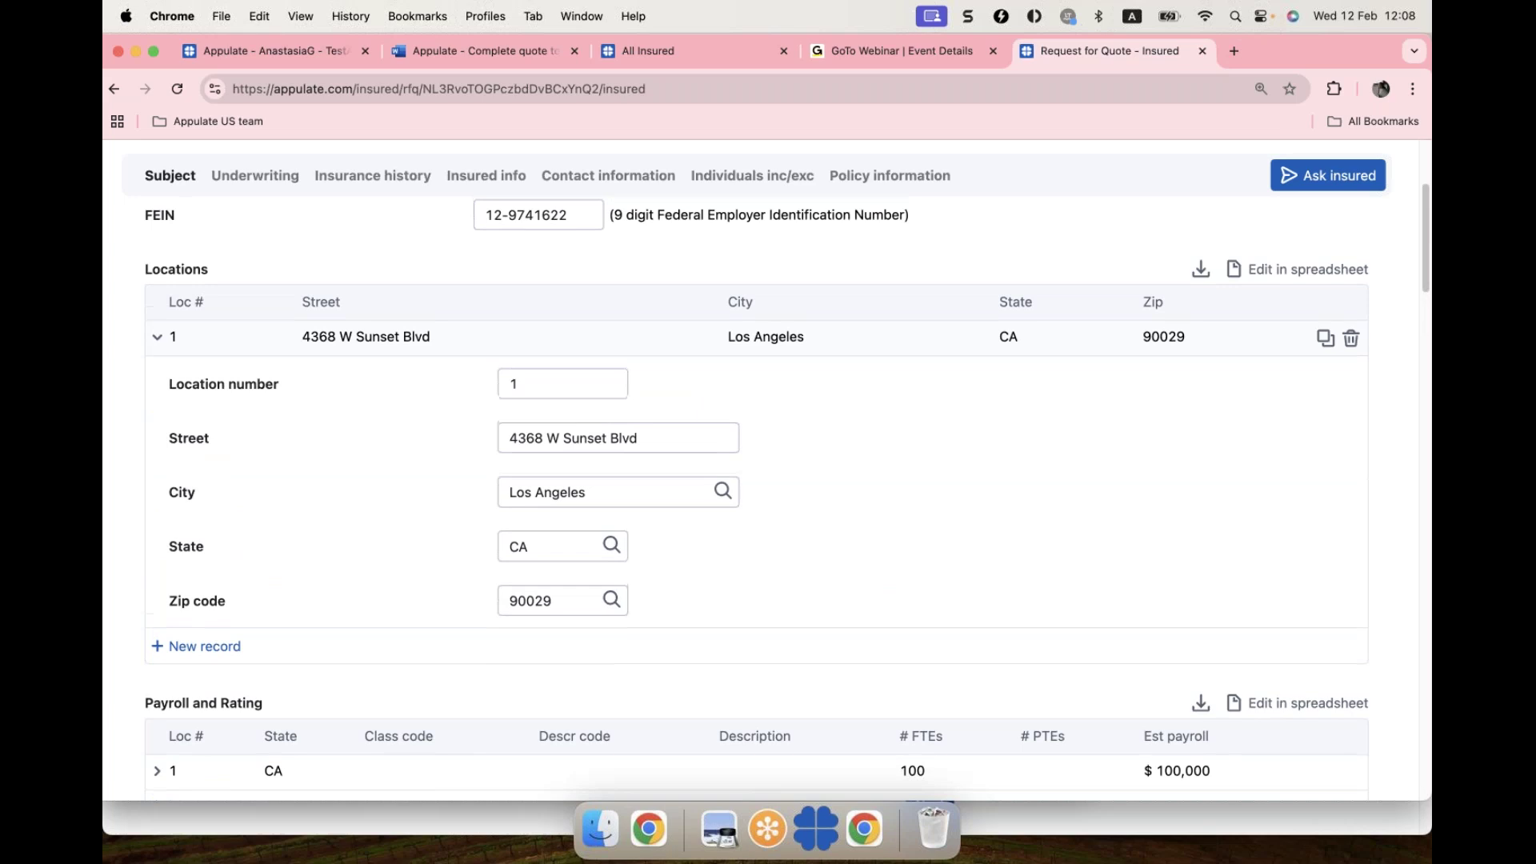
scroll(756, 496, up, 6)
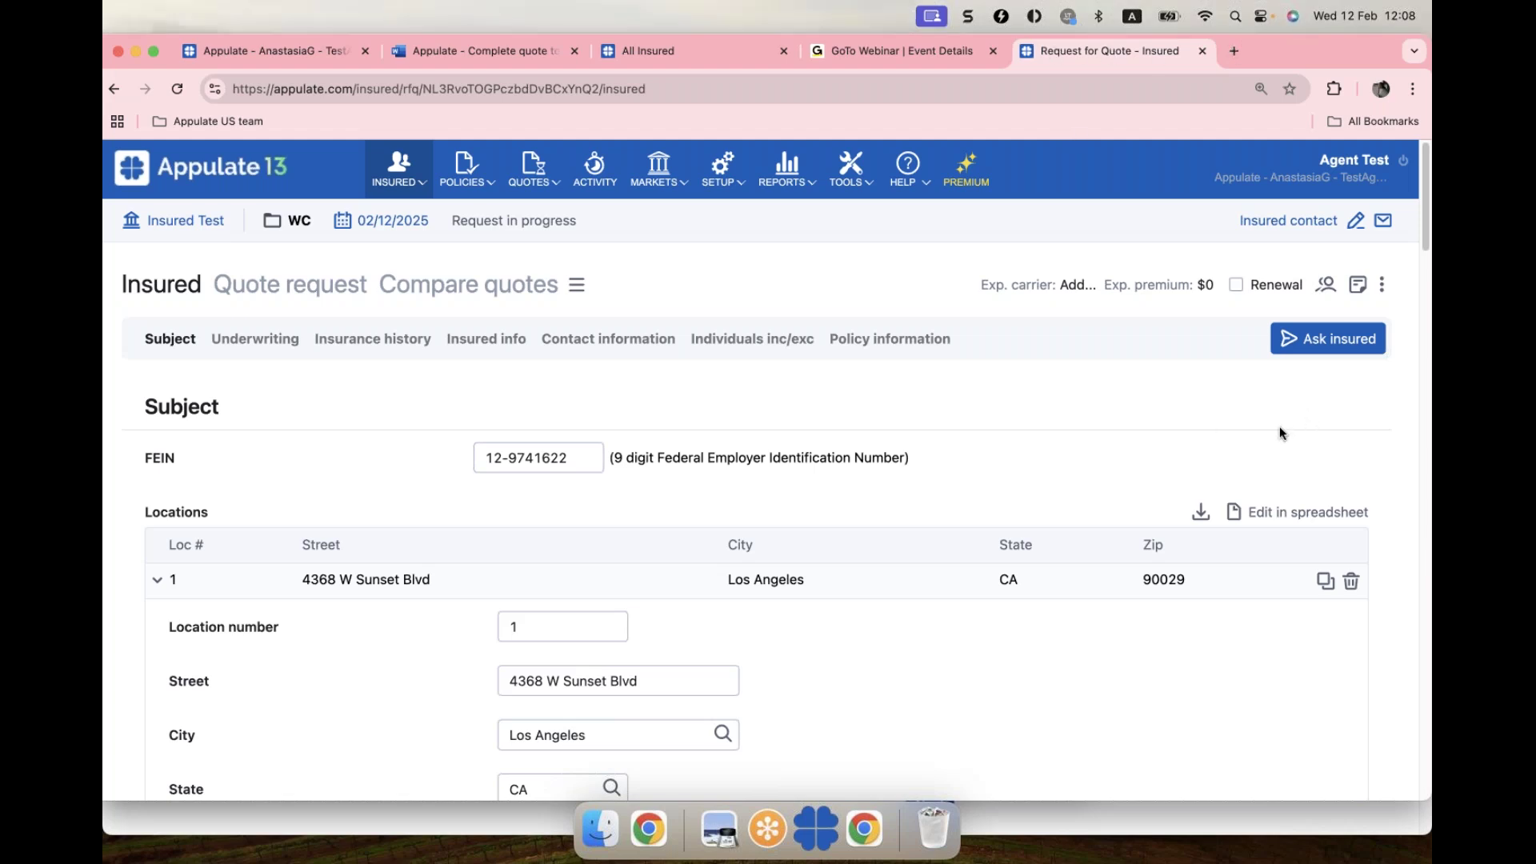
Step: Start an Ask insured questionnaire, entering the contact's last name and e-mail
click(1334, 344)
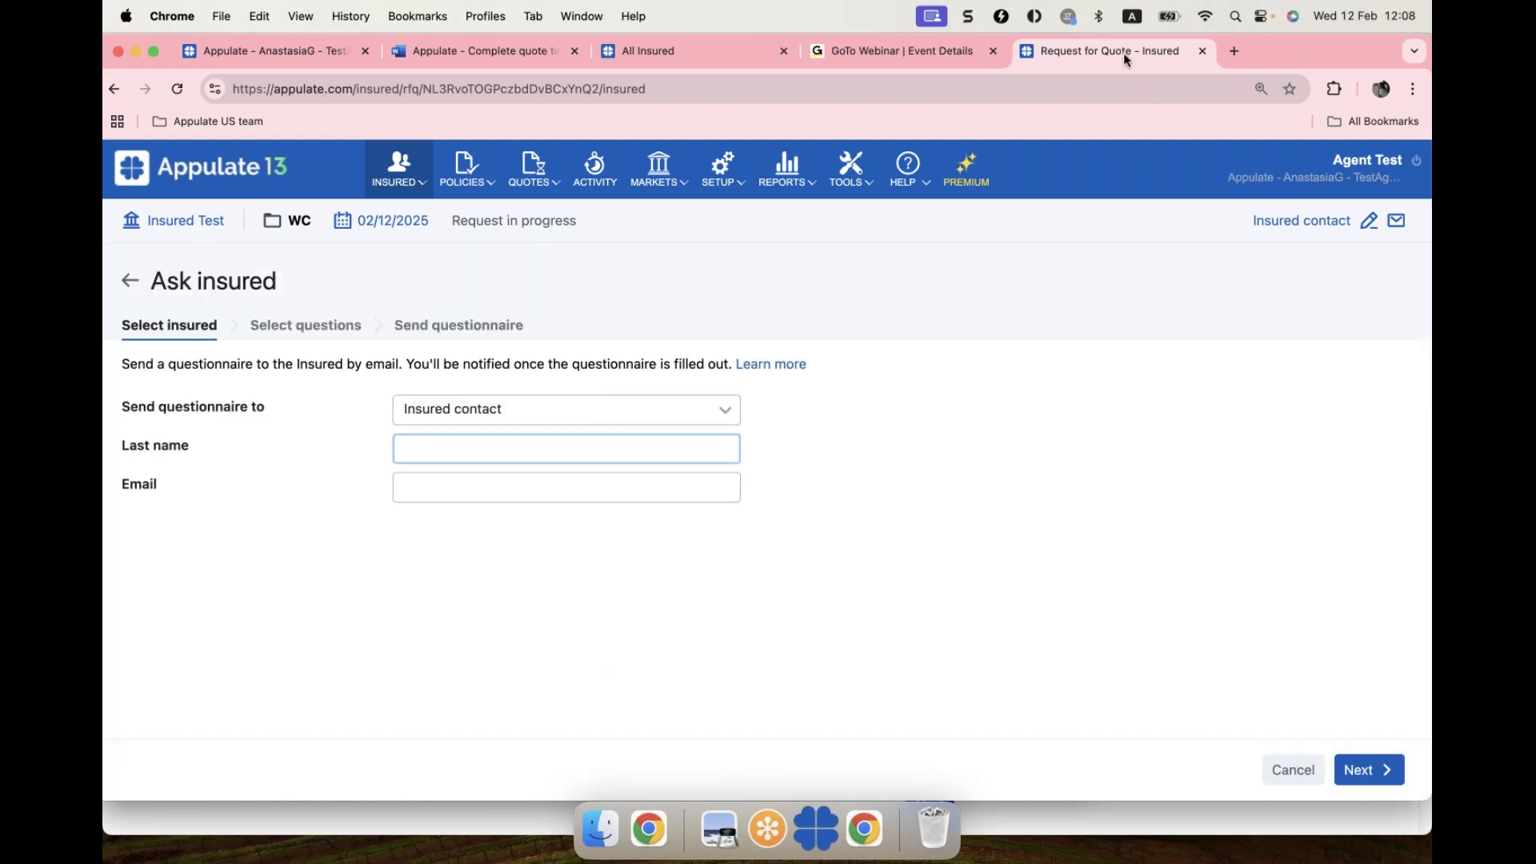
click(470, 446)
text(test)
click(459, 485)
click(563, 529)
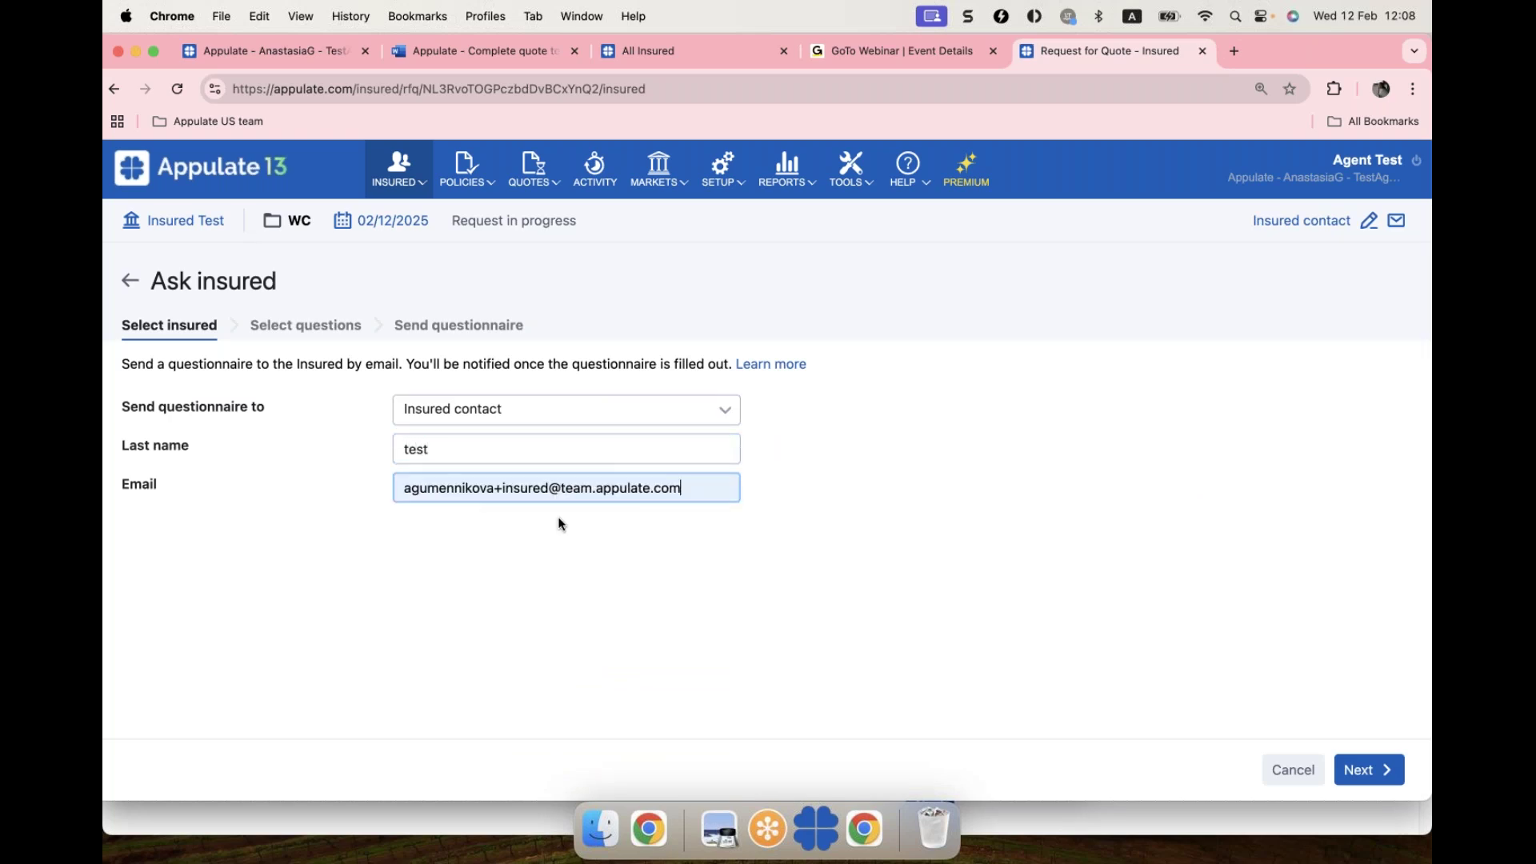
click(1365, 771)
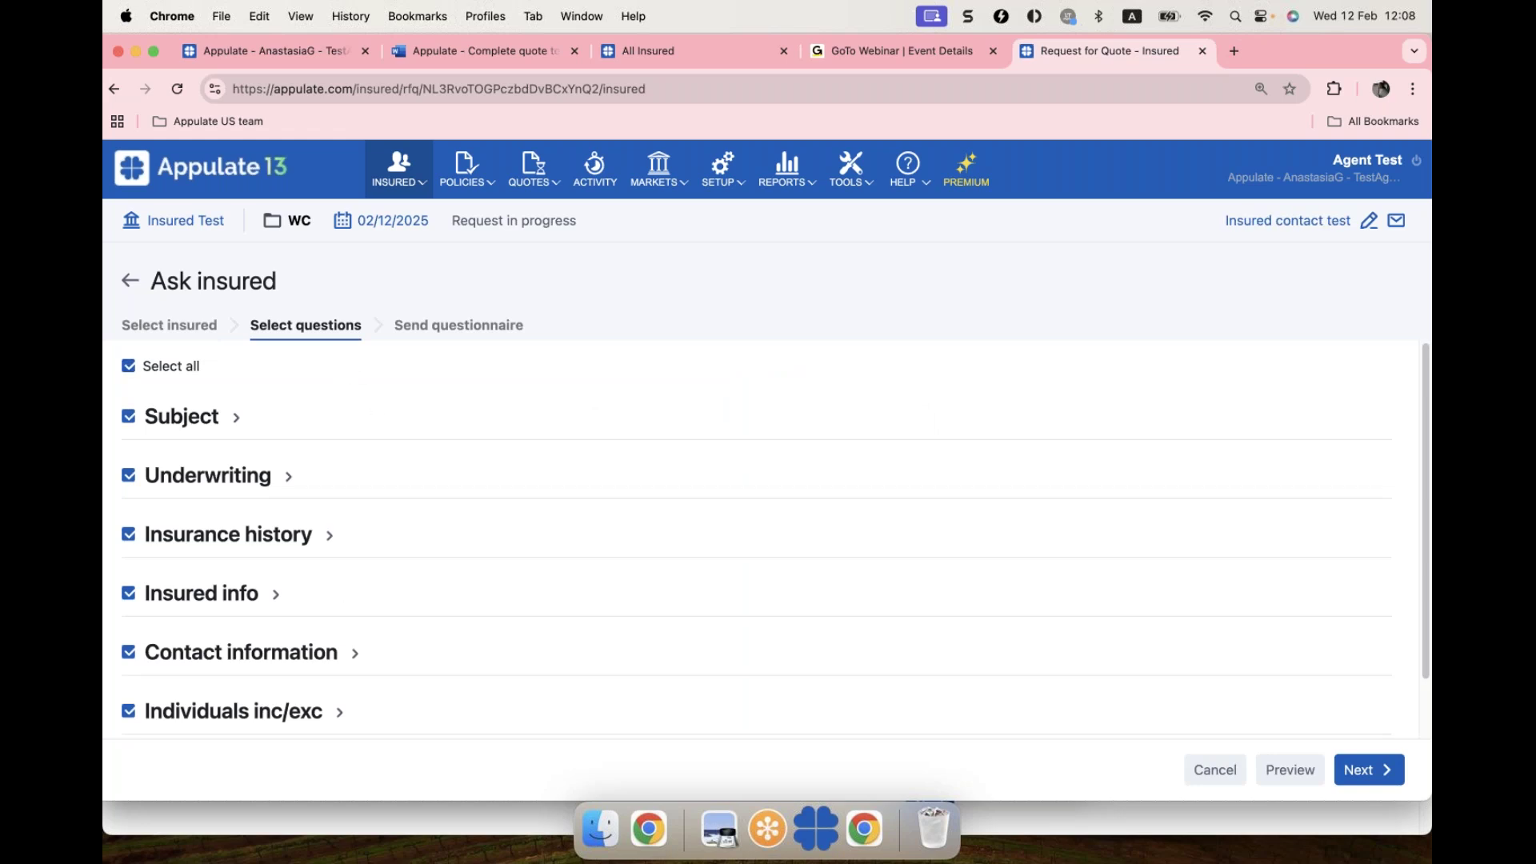
Step: Deselect all questions except Detailed description of operations
click(197, 418)
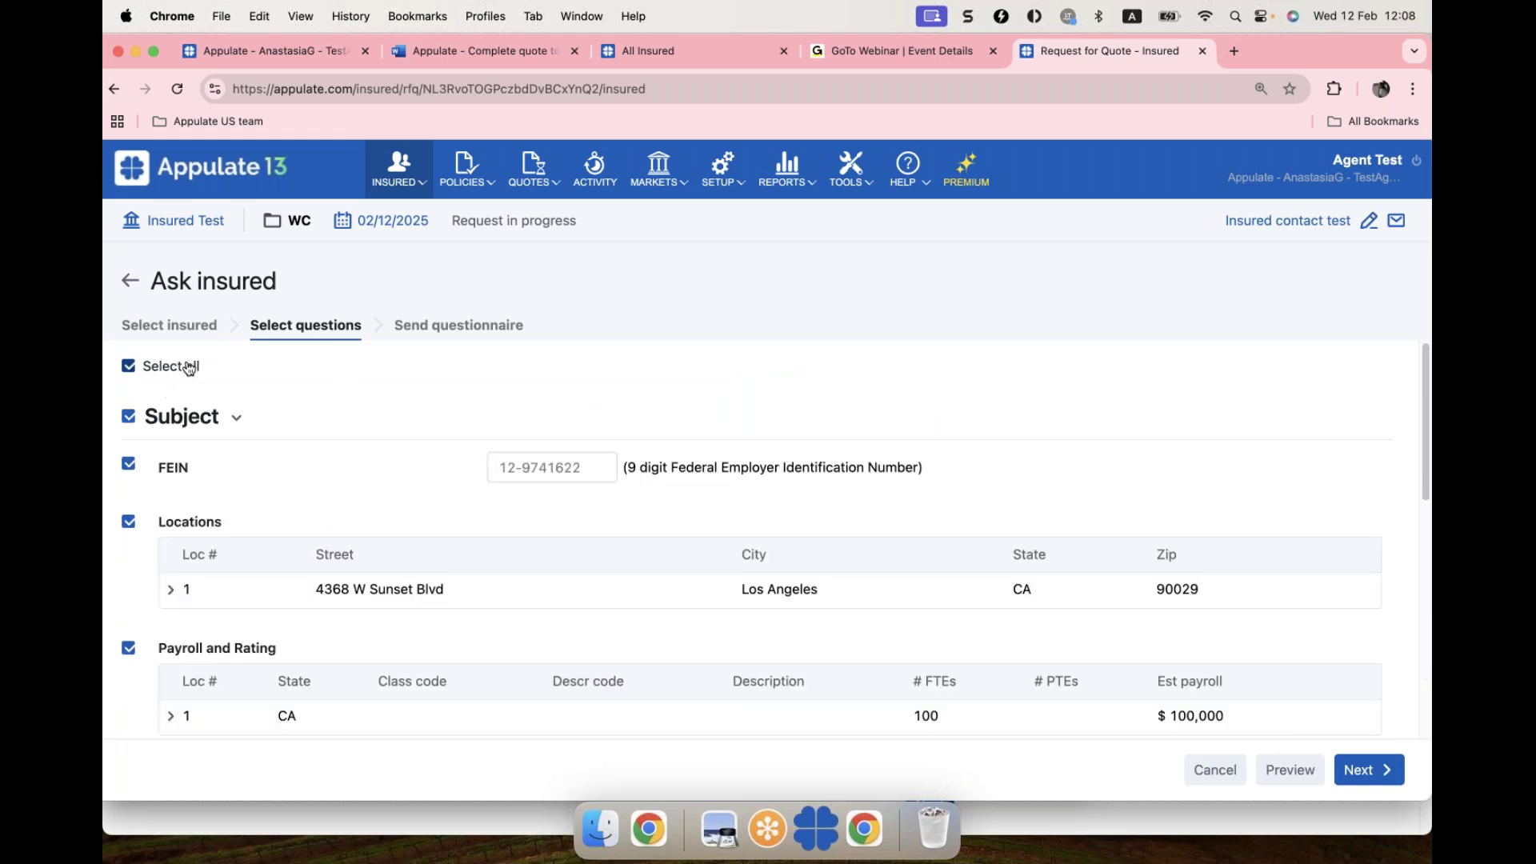
click(188, 368)
scroll(324, 429, down, 5)
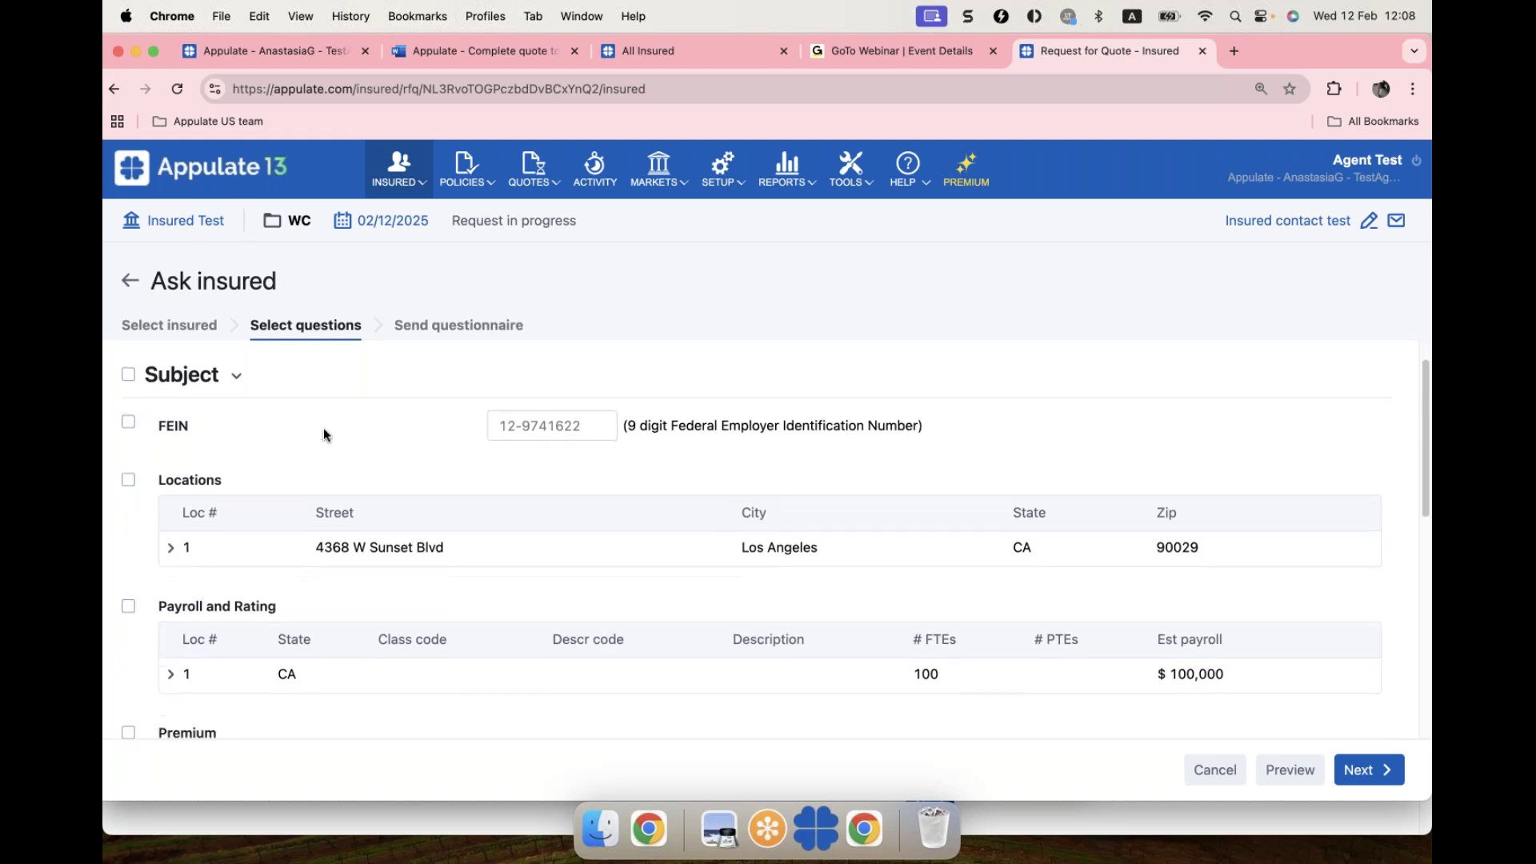
scroll(323, 434, down, 3)
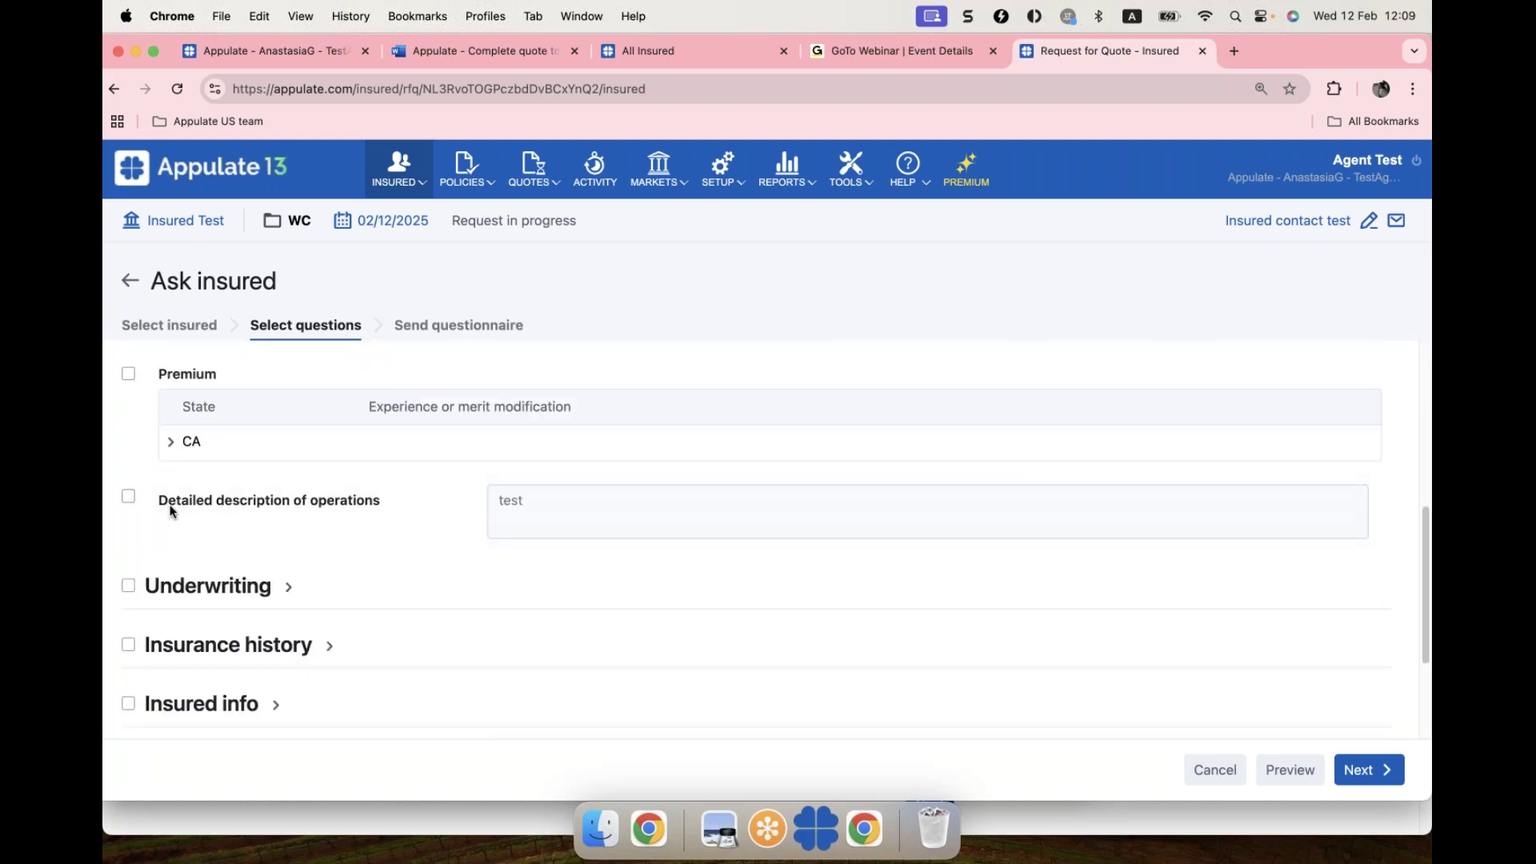
click(128, 499)
Step: Preview the one-question questionnaire in a new tab, then return to the Request for Quote tab
click(1301, 772)
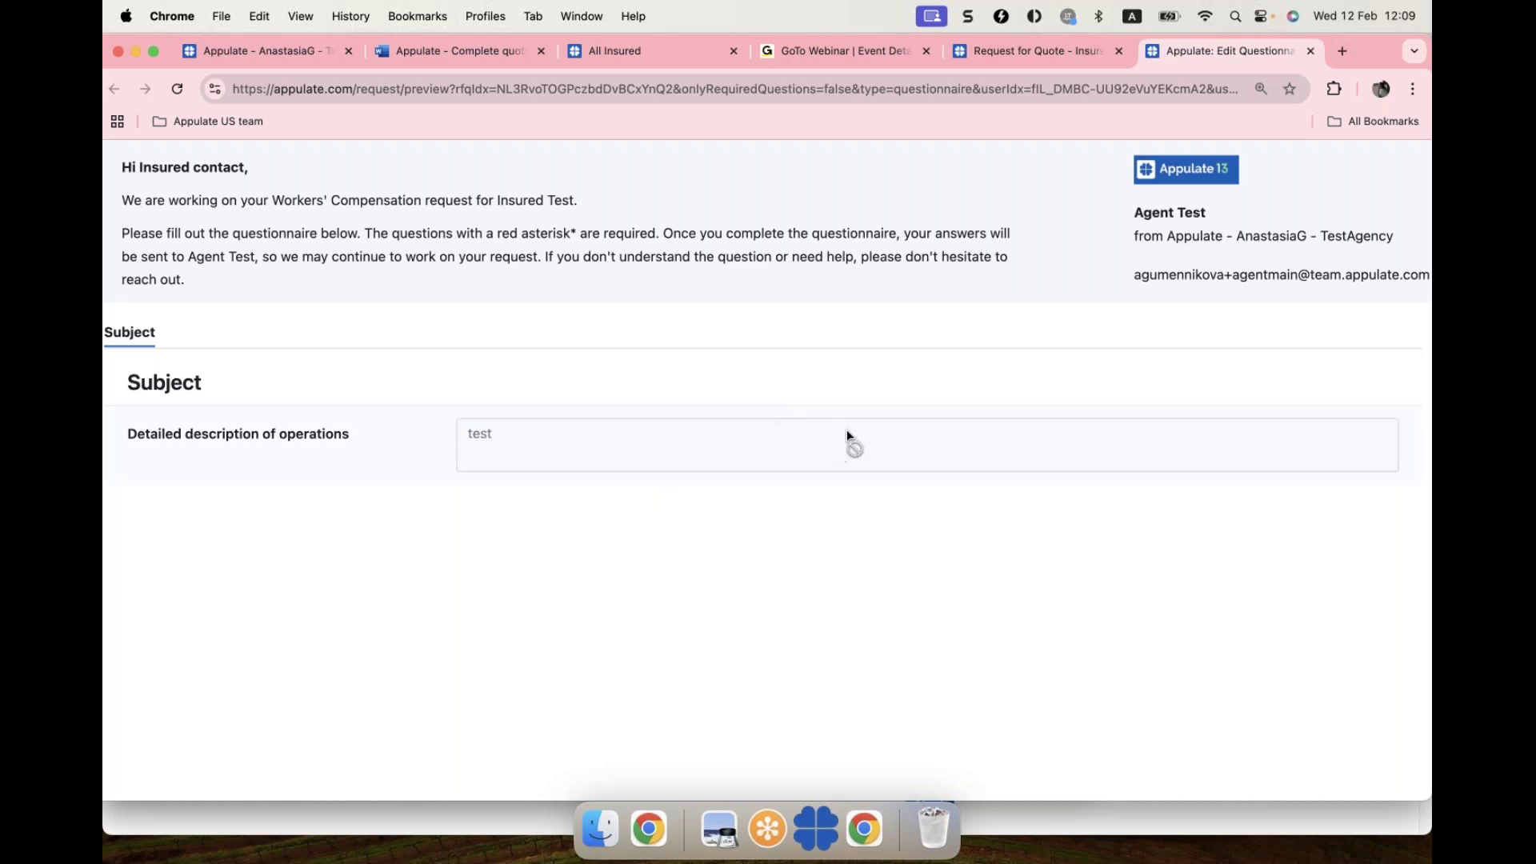
click(1010, 53)
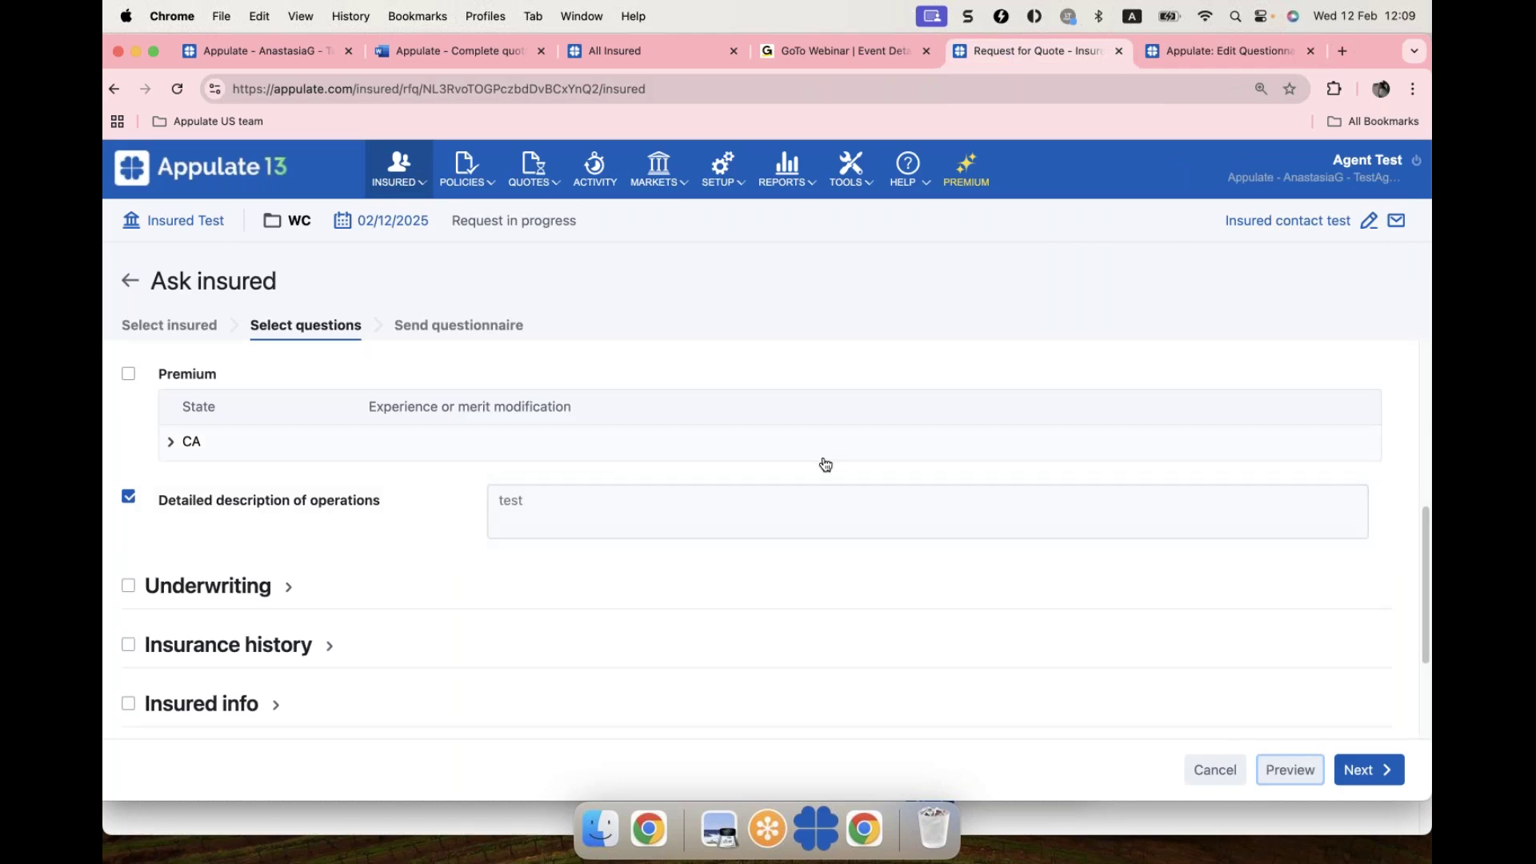
Step: Leave the insured questionnaire unsent, return to the empty WC quote request, and open HELP
click(130, 280)
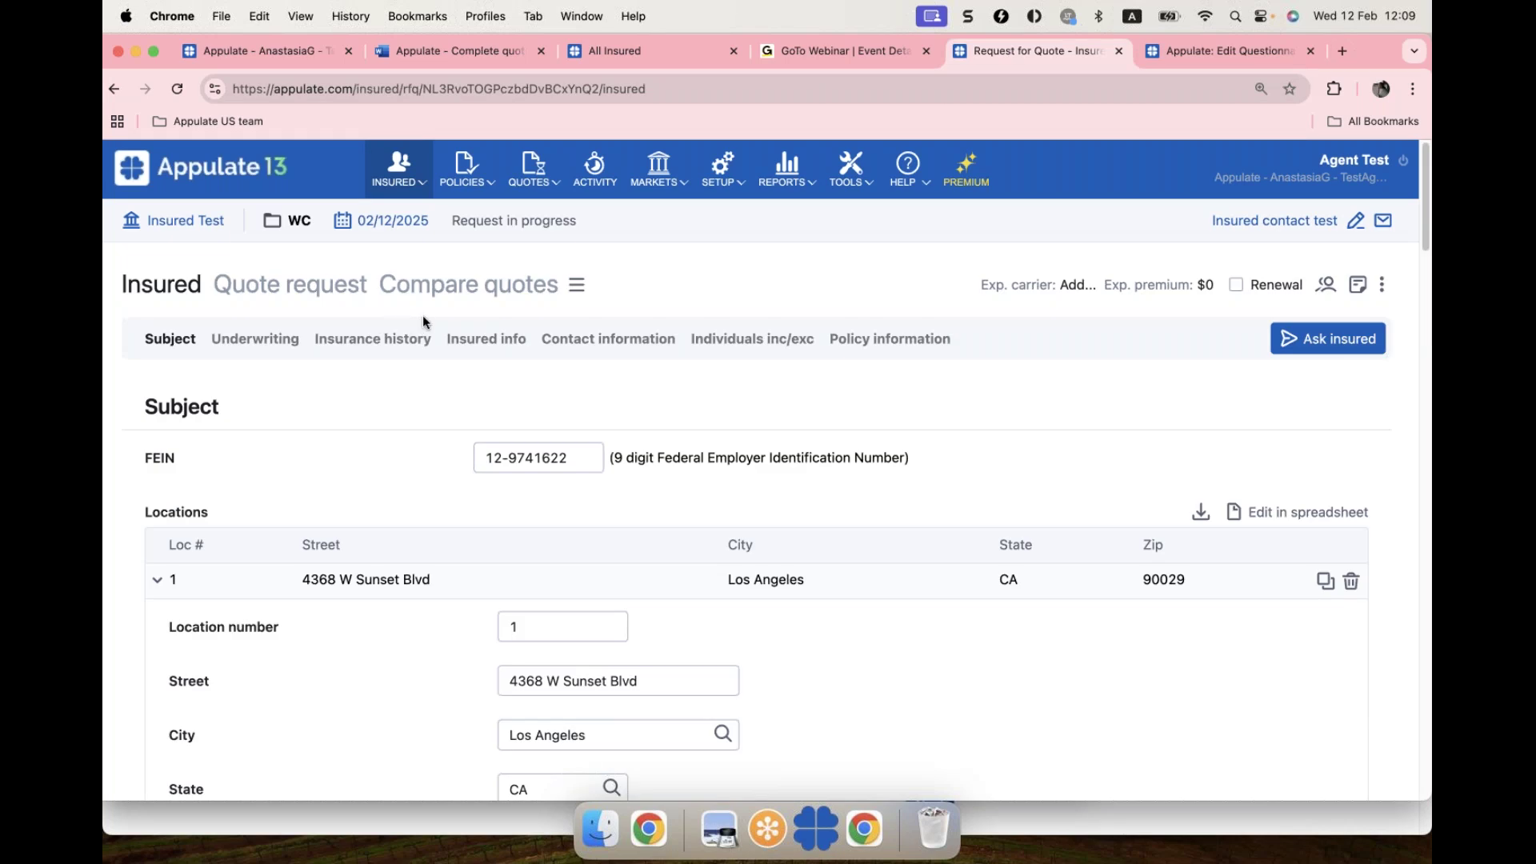
click(512, 457)
scroll(346, 489, down, 1)
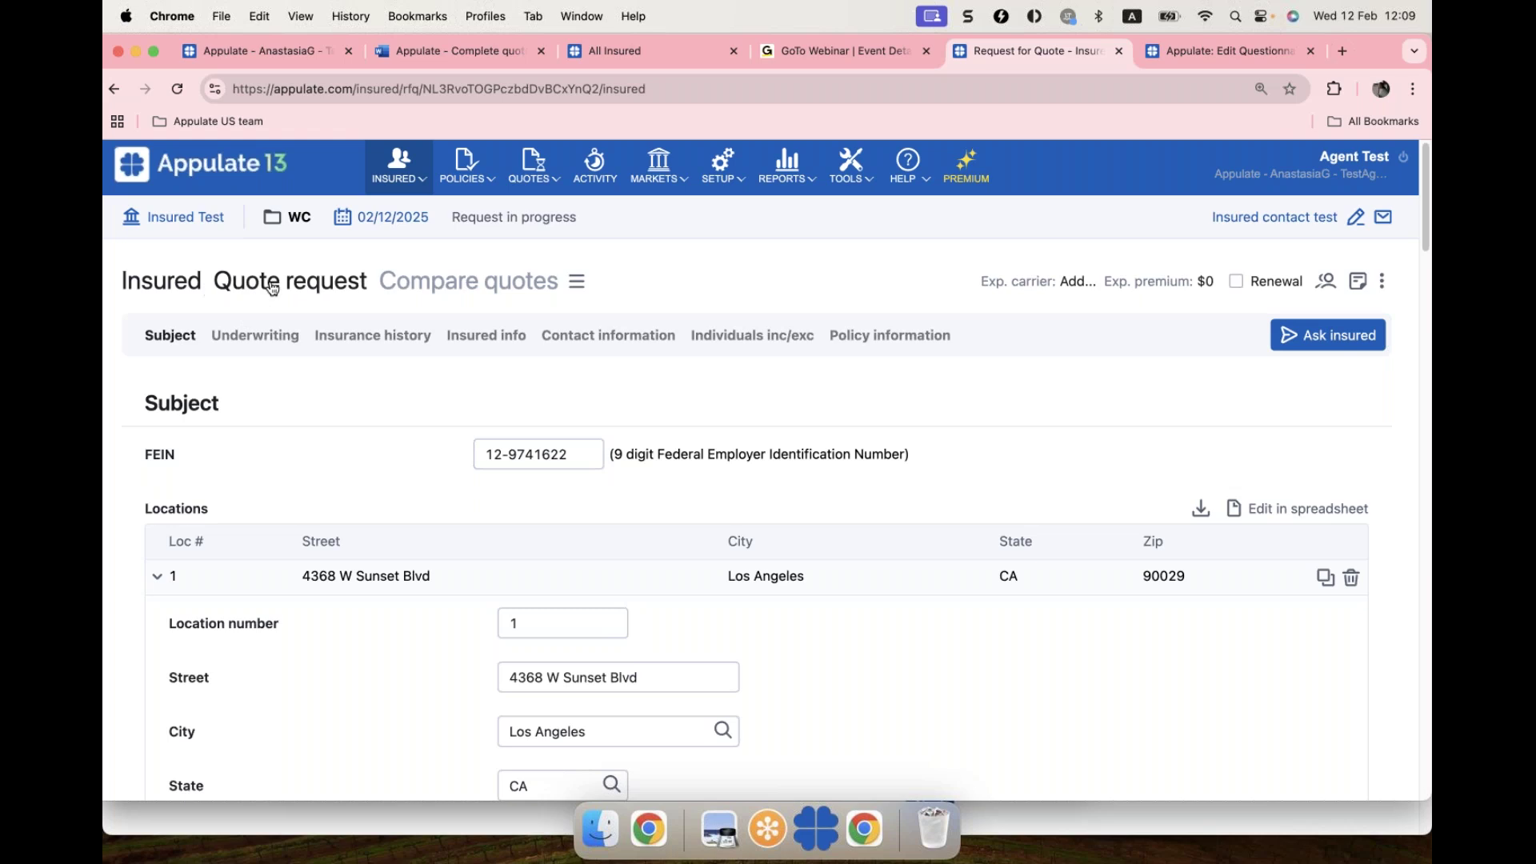
click(342, 286)
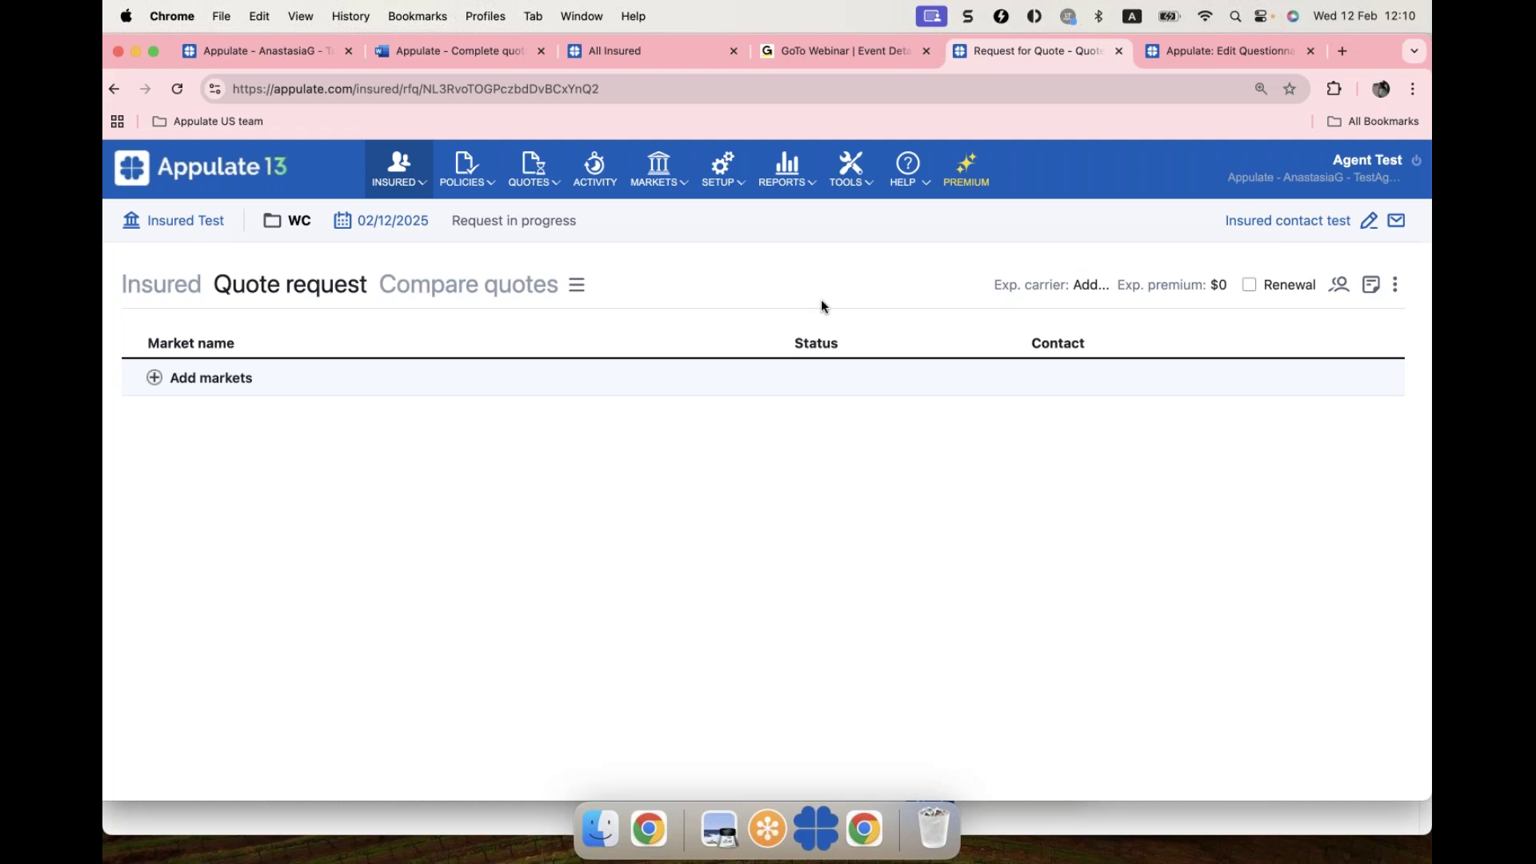
click(913, 178)
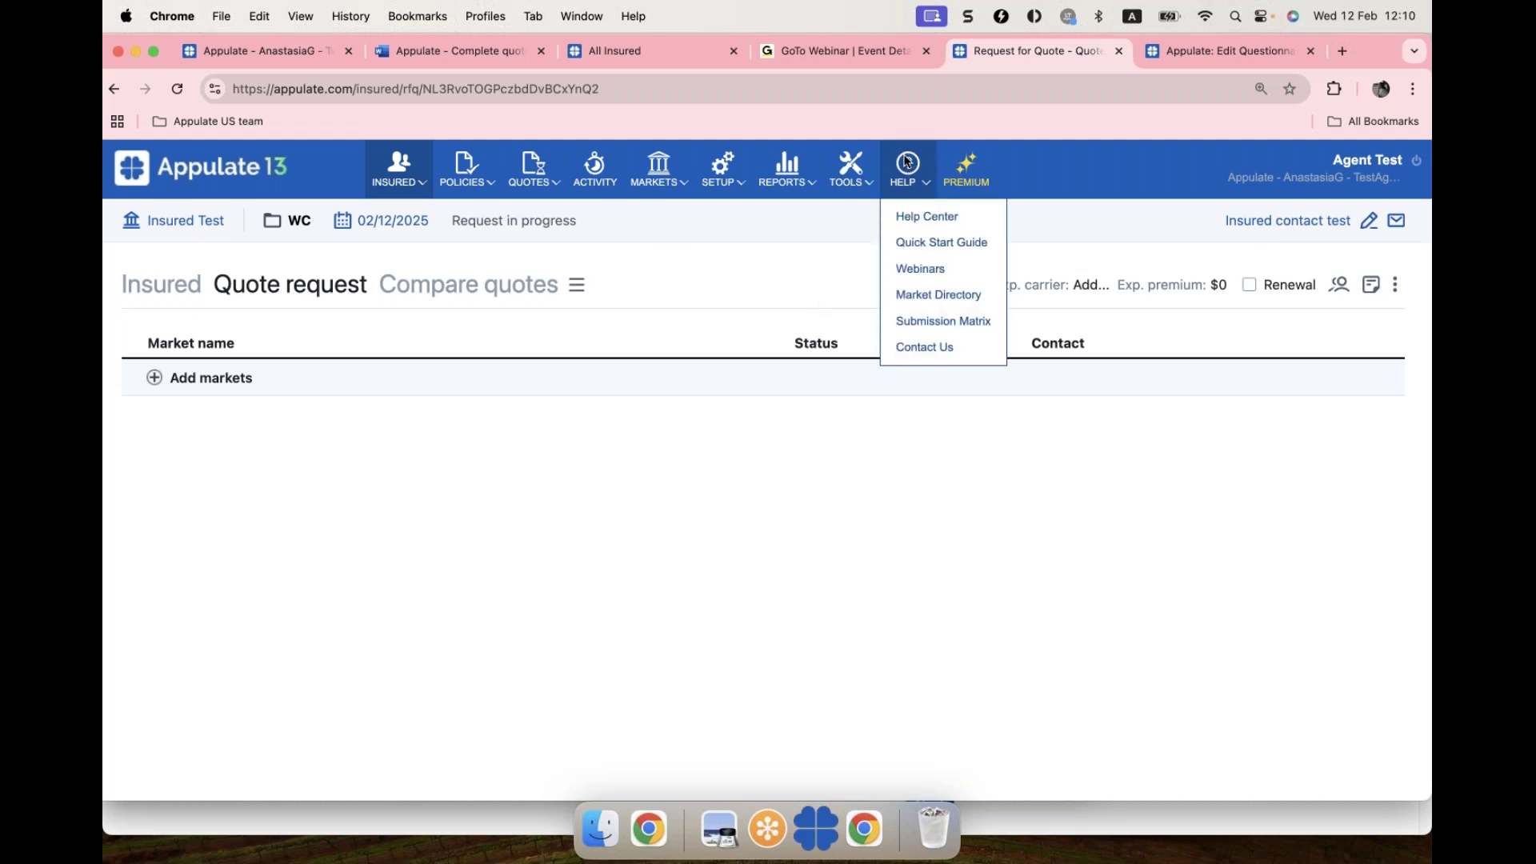
Step: Open the Submission Matrix from HELP in a new tab and scroll through its table
click(919, 327)
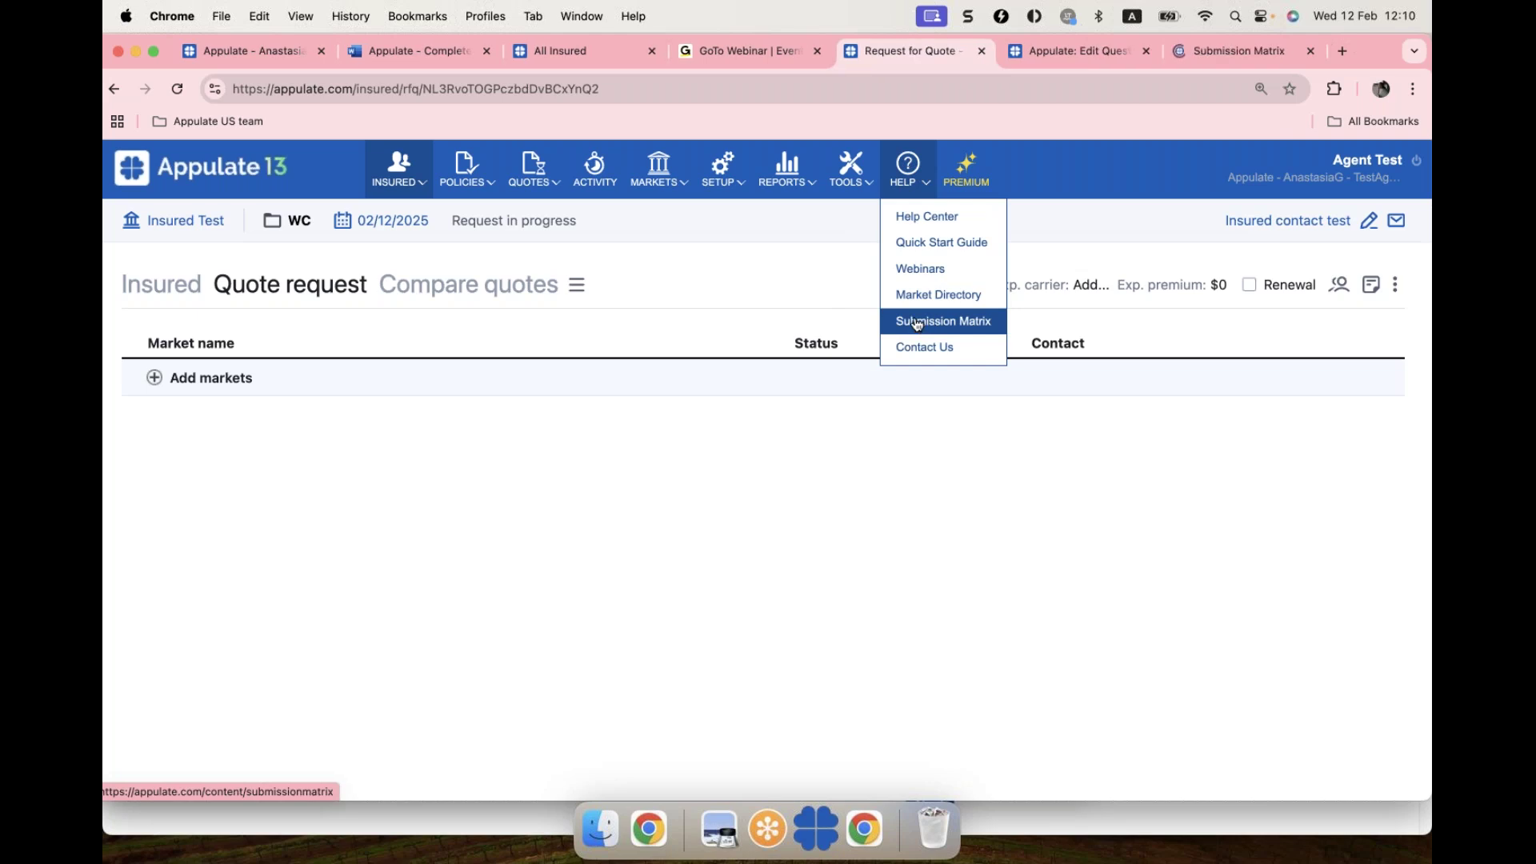
click(1217, 48)
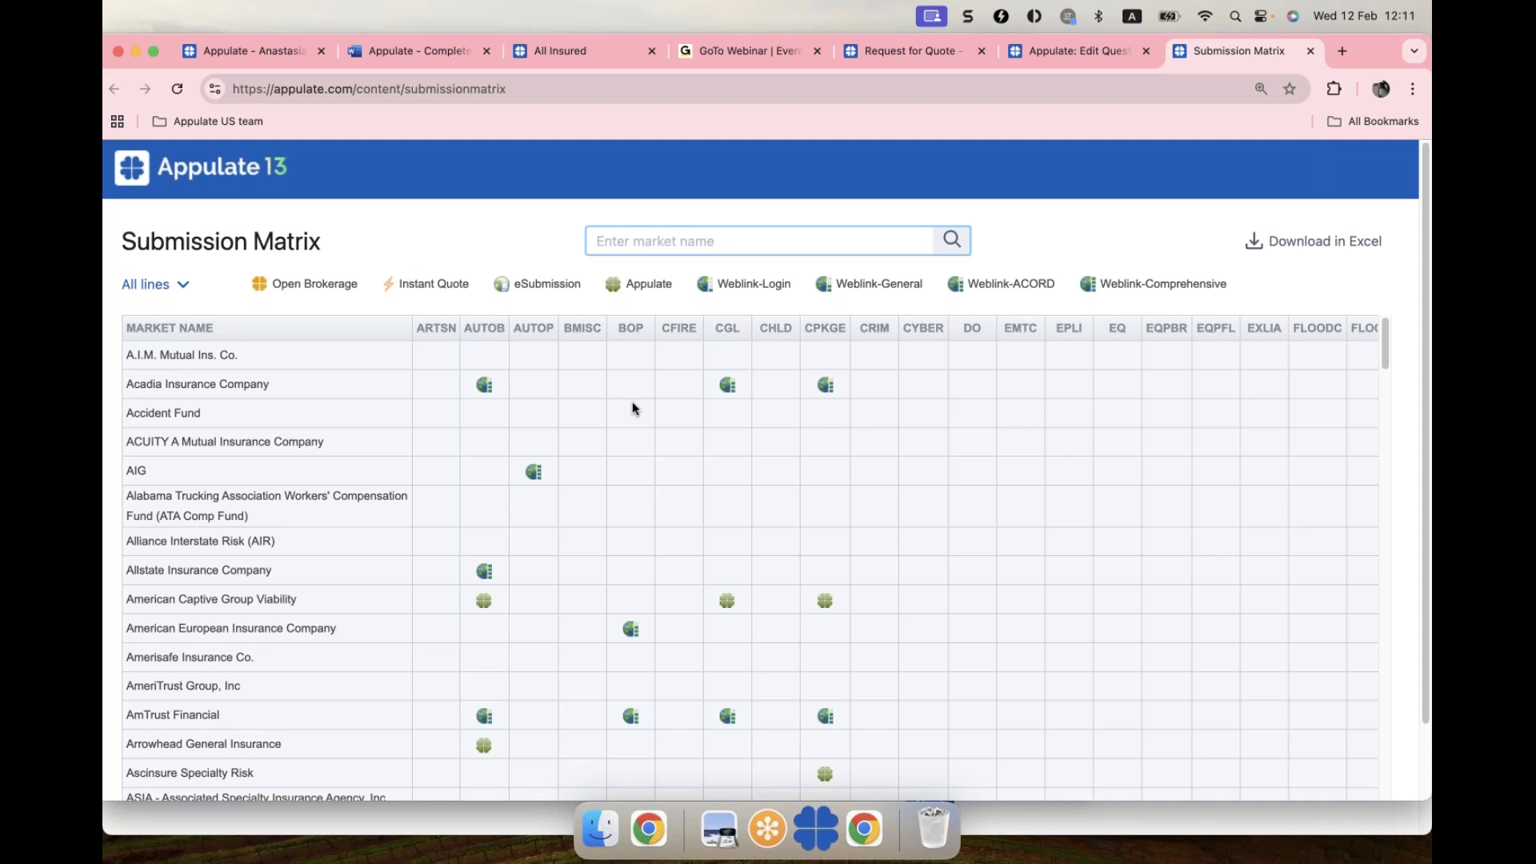
scroll(631, 402, down, 1)
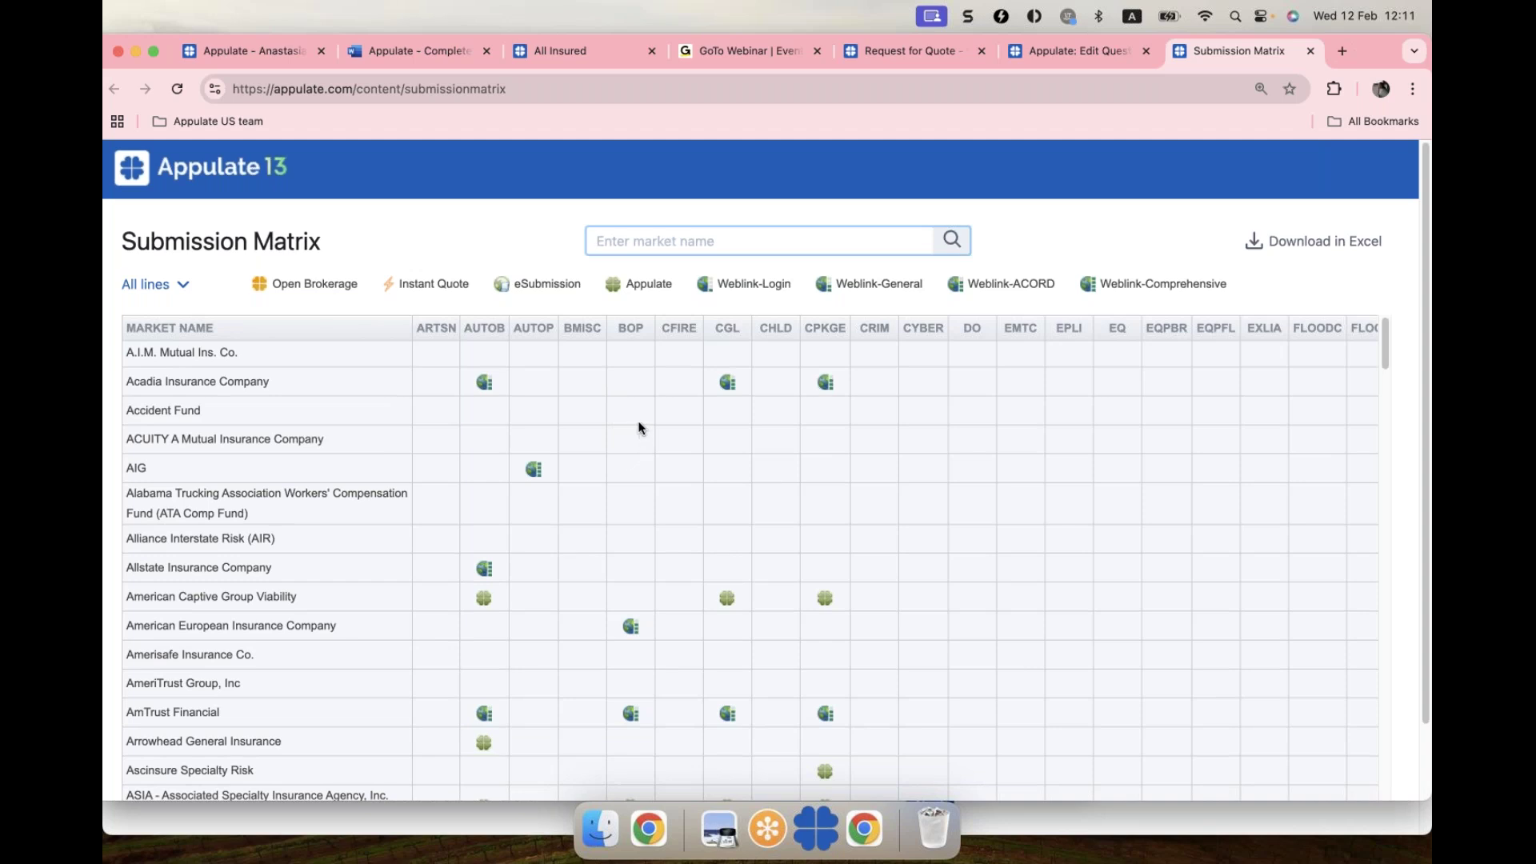
scroll(638, 426, down, 1)
scroll(638, 419, down, 2)
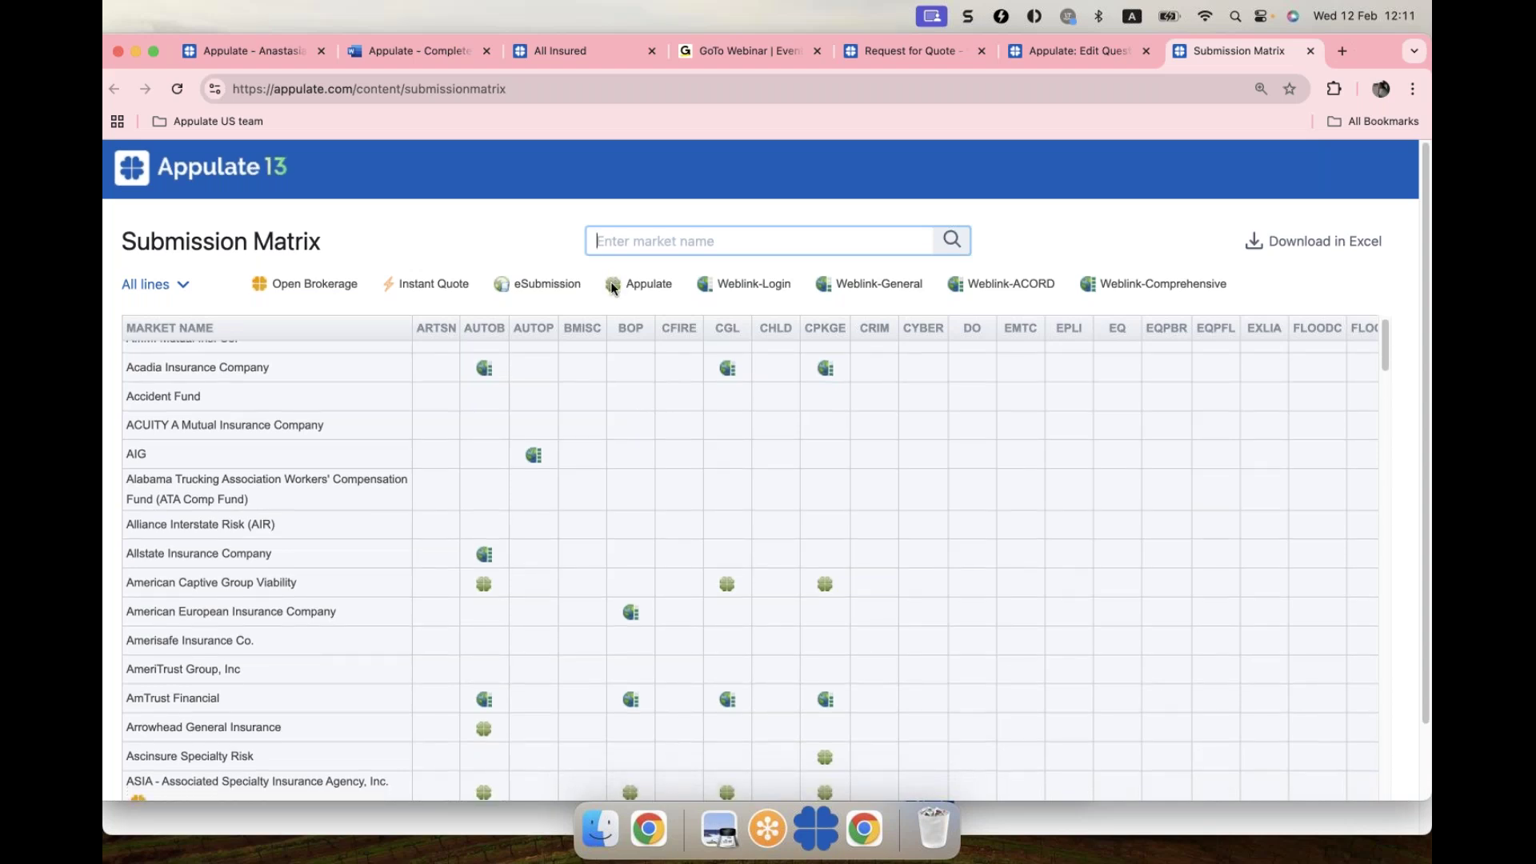
Step: Scroll down the Submission Matrix to review markets like CNA against AUTOB, BOP and CGL
scroll(648, 426, down, 5)
scroll(649, 425, down, 5)
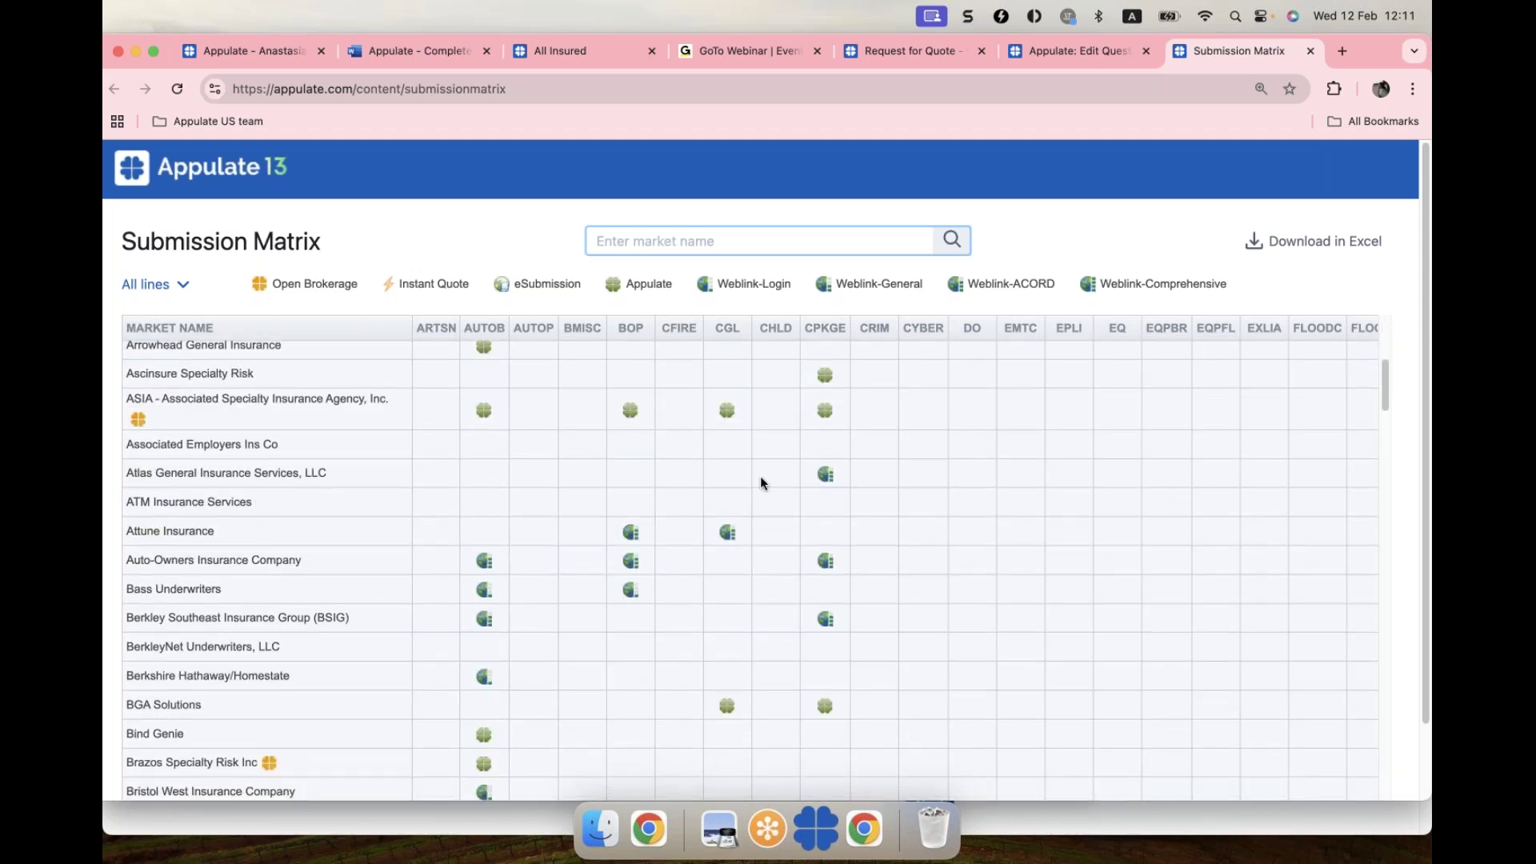
scroll(760, 477, down, 5)
scroll(760, 482, down, 12)
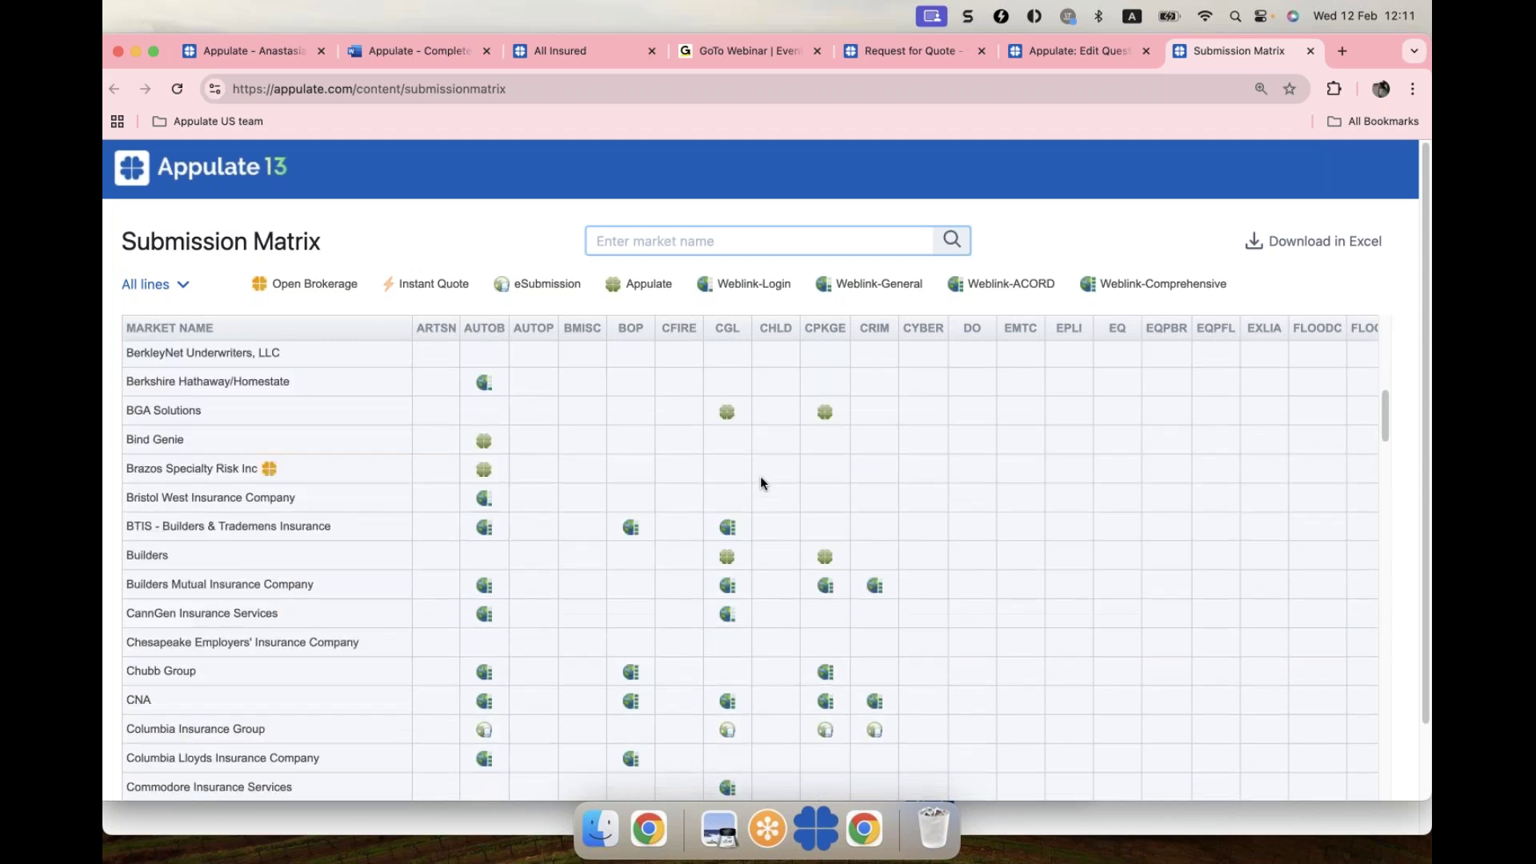
scroll(760, 476, down, 1)
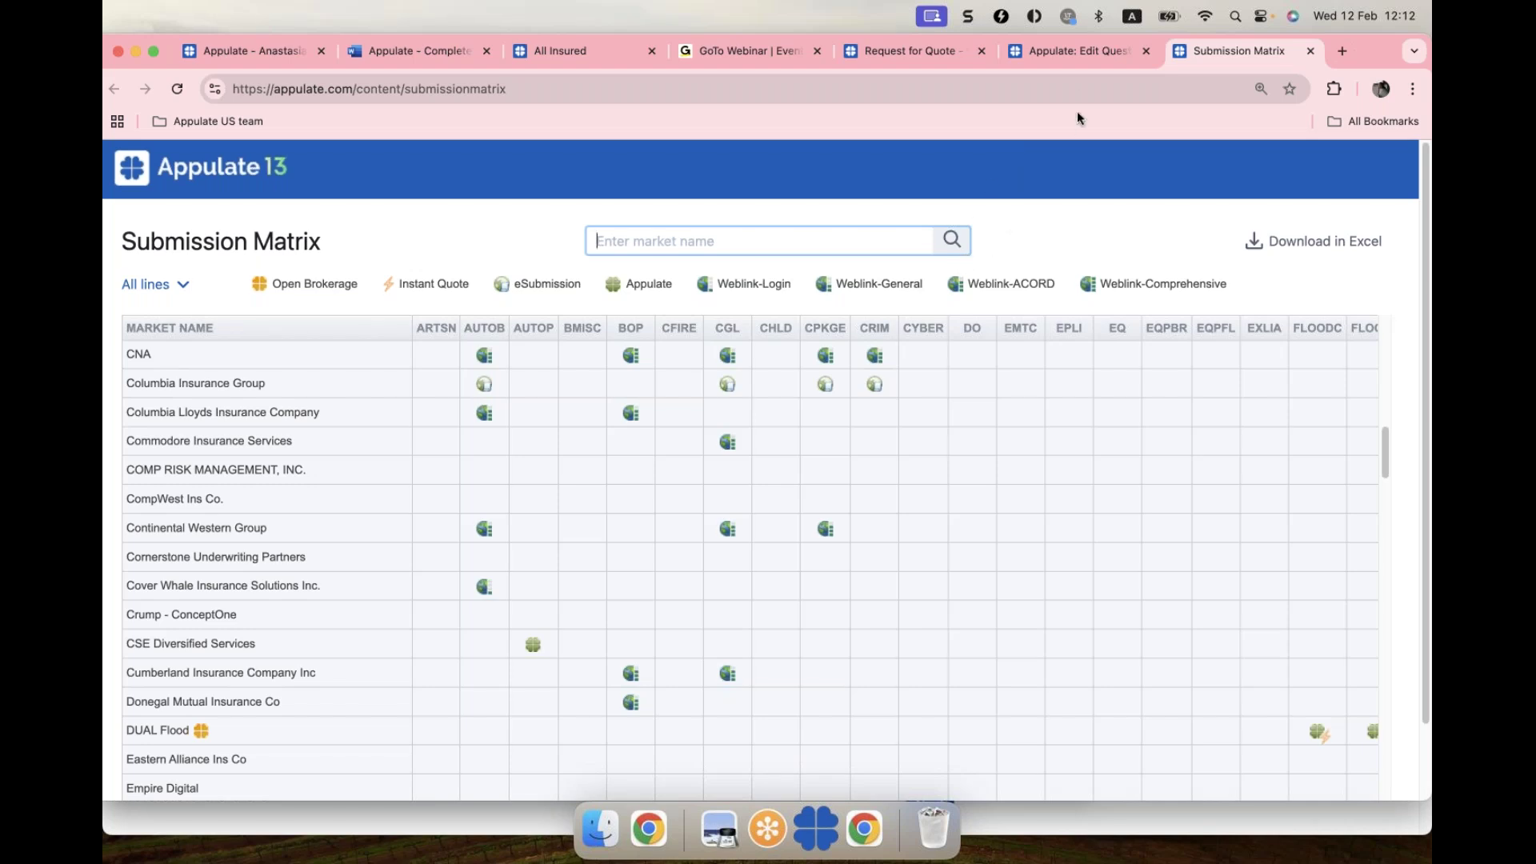
Step: Return to the WC quote request for Insured Test and bring up the Add markets window
click(916, 51)
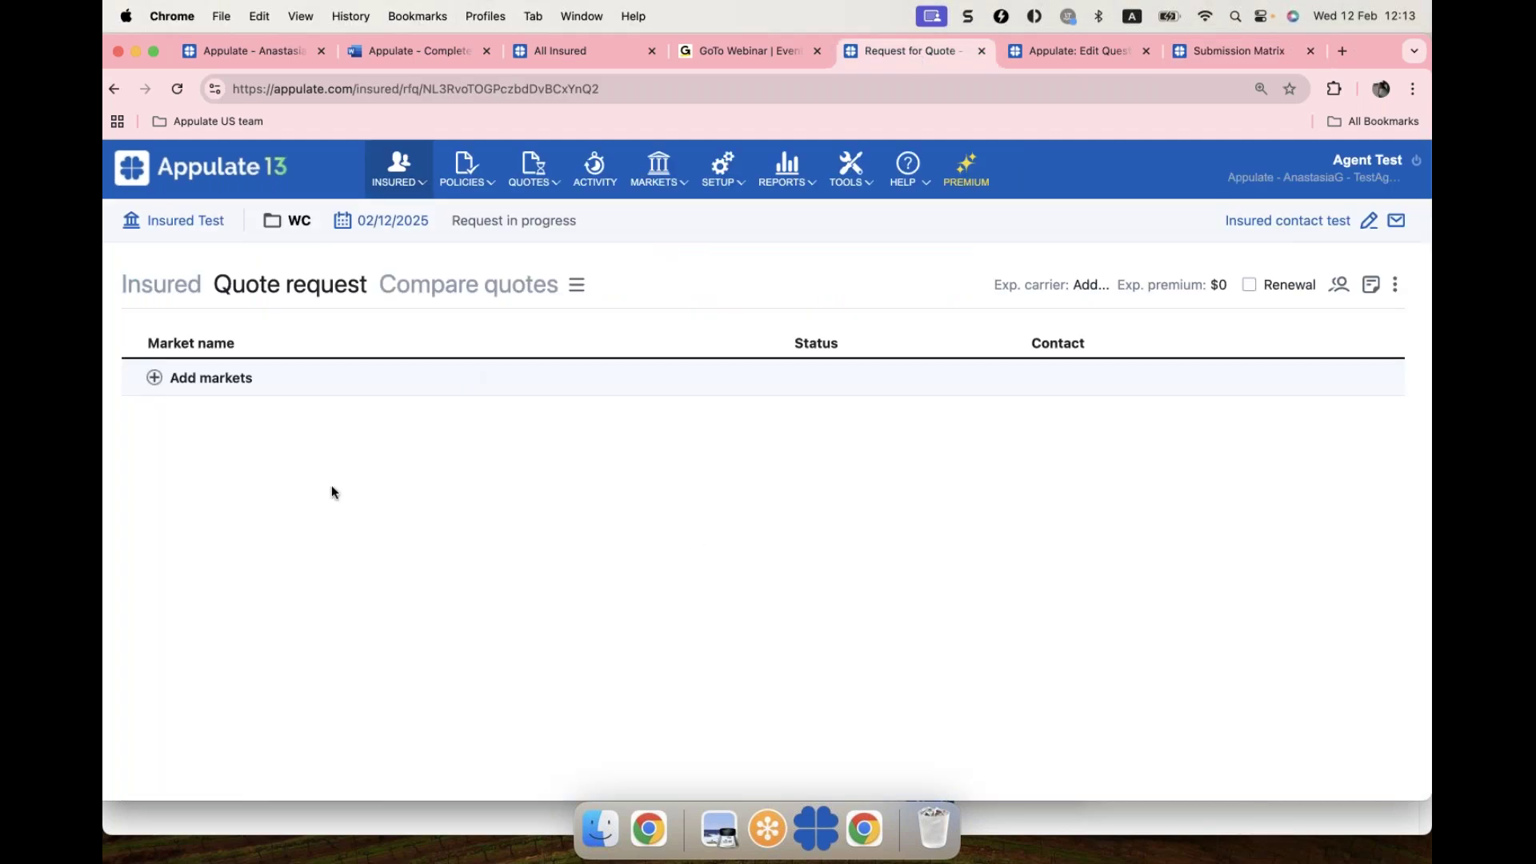
click(153, 378)
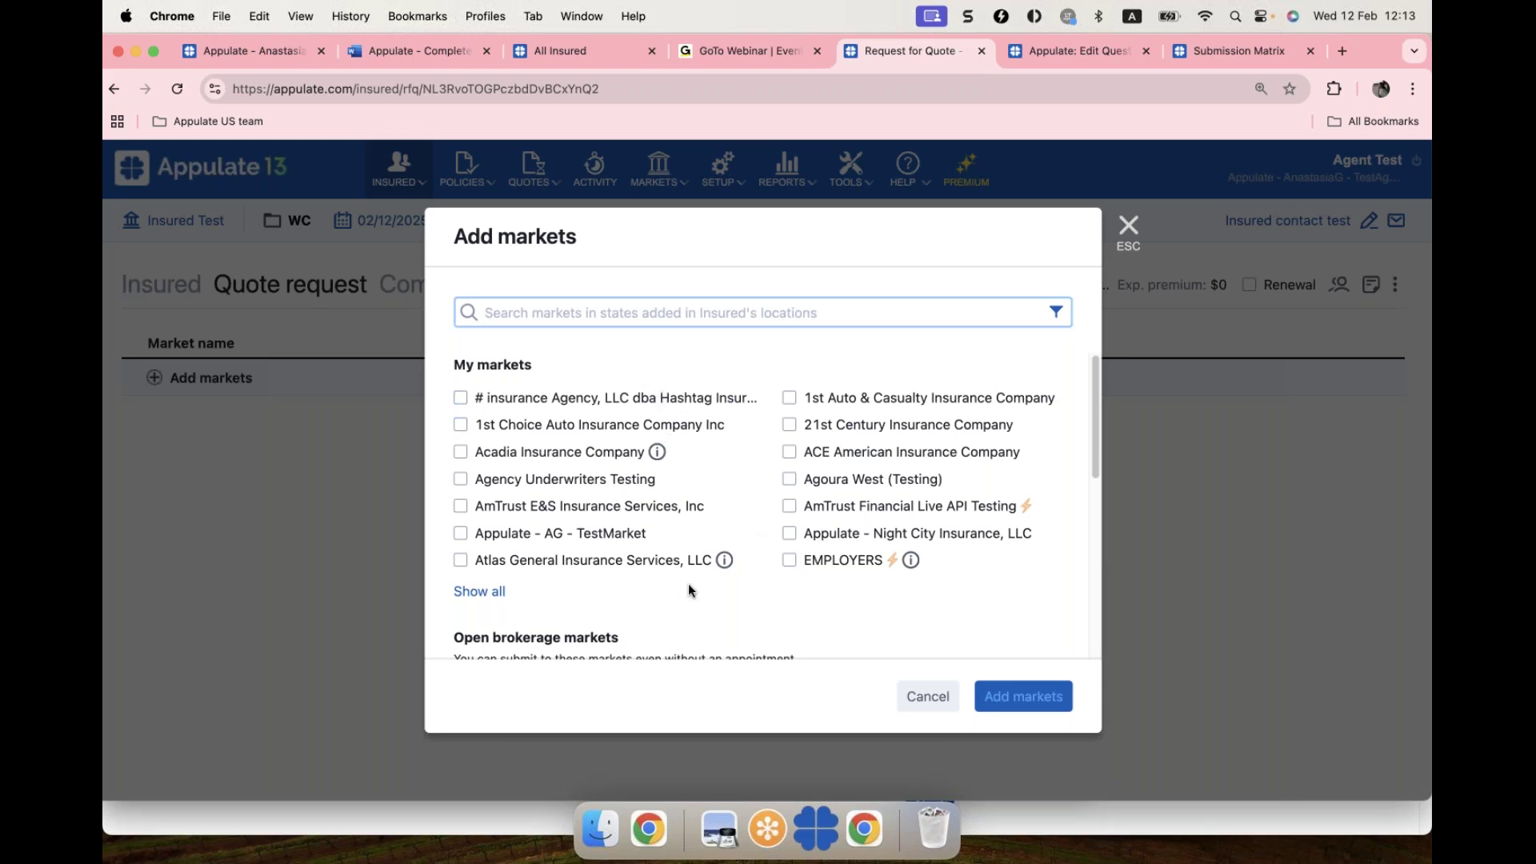
Step: Show all My markets, tick EMPLOYERS Testing, and scroll through the market list
click(483, 591)
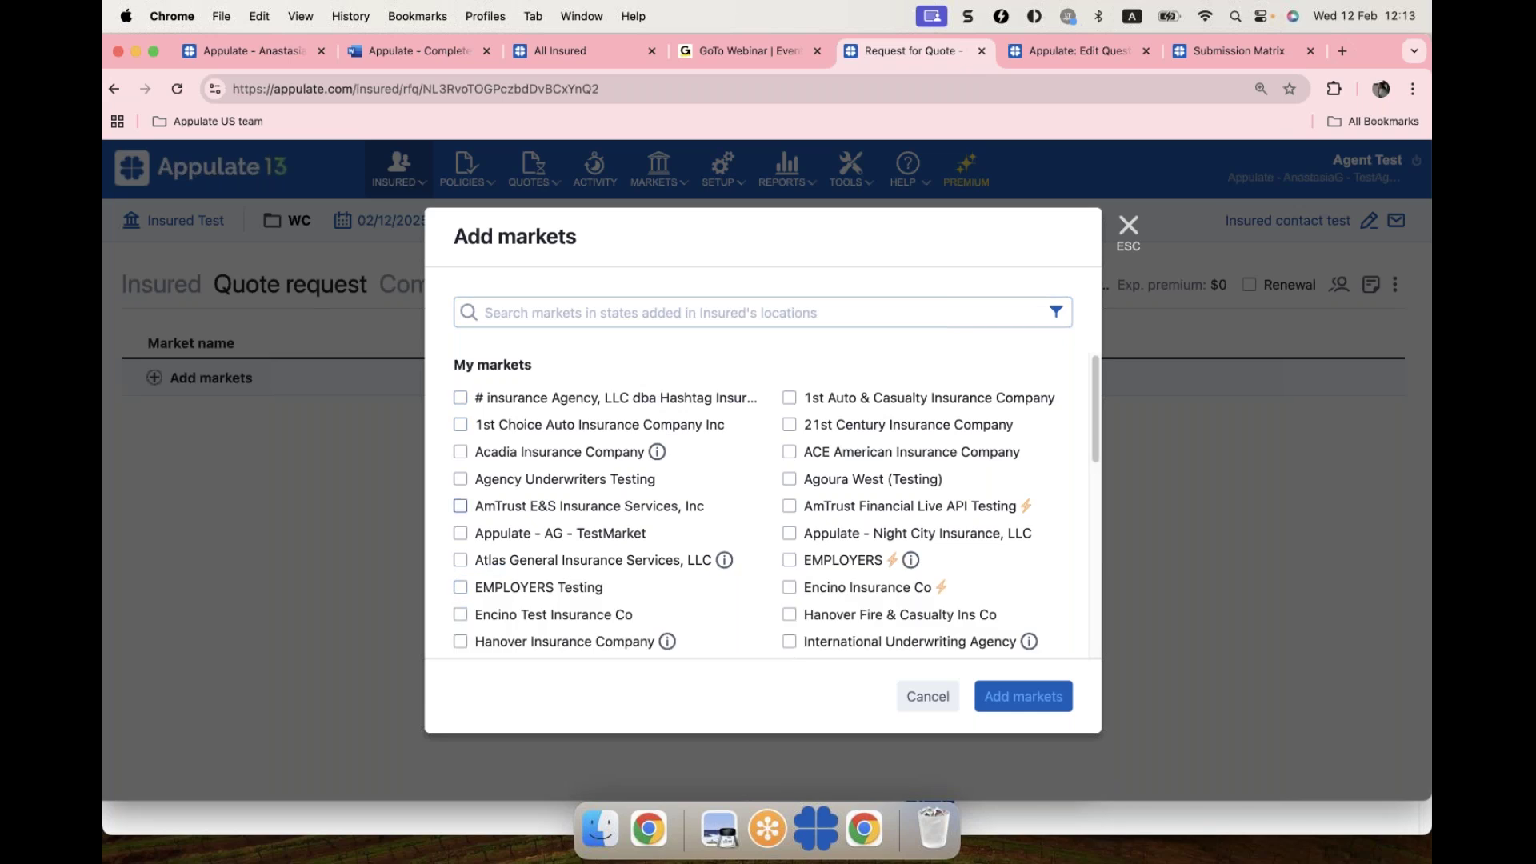
click(482, 588)
scroll(702, 530, down, 3)
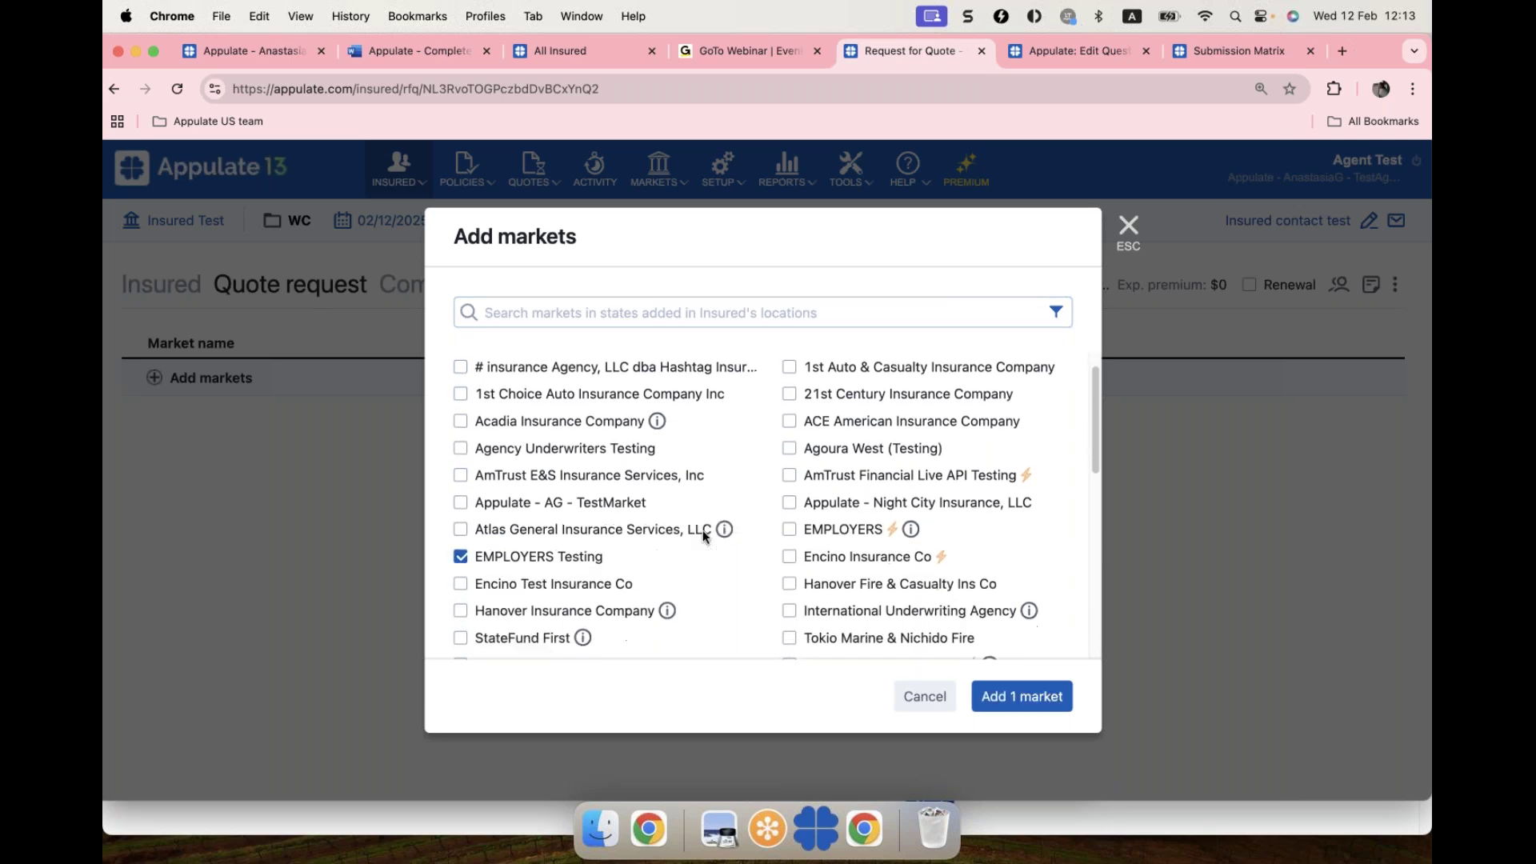
scroll(702, 530, down, 3)
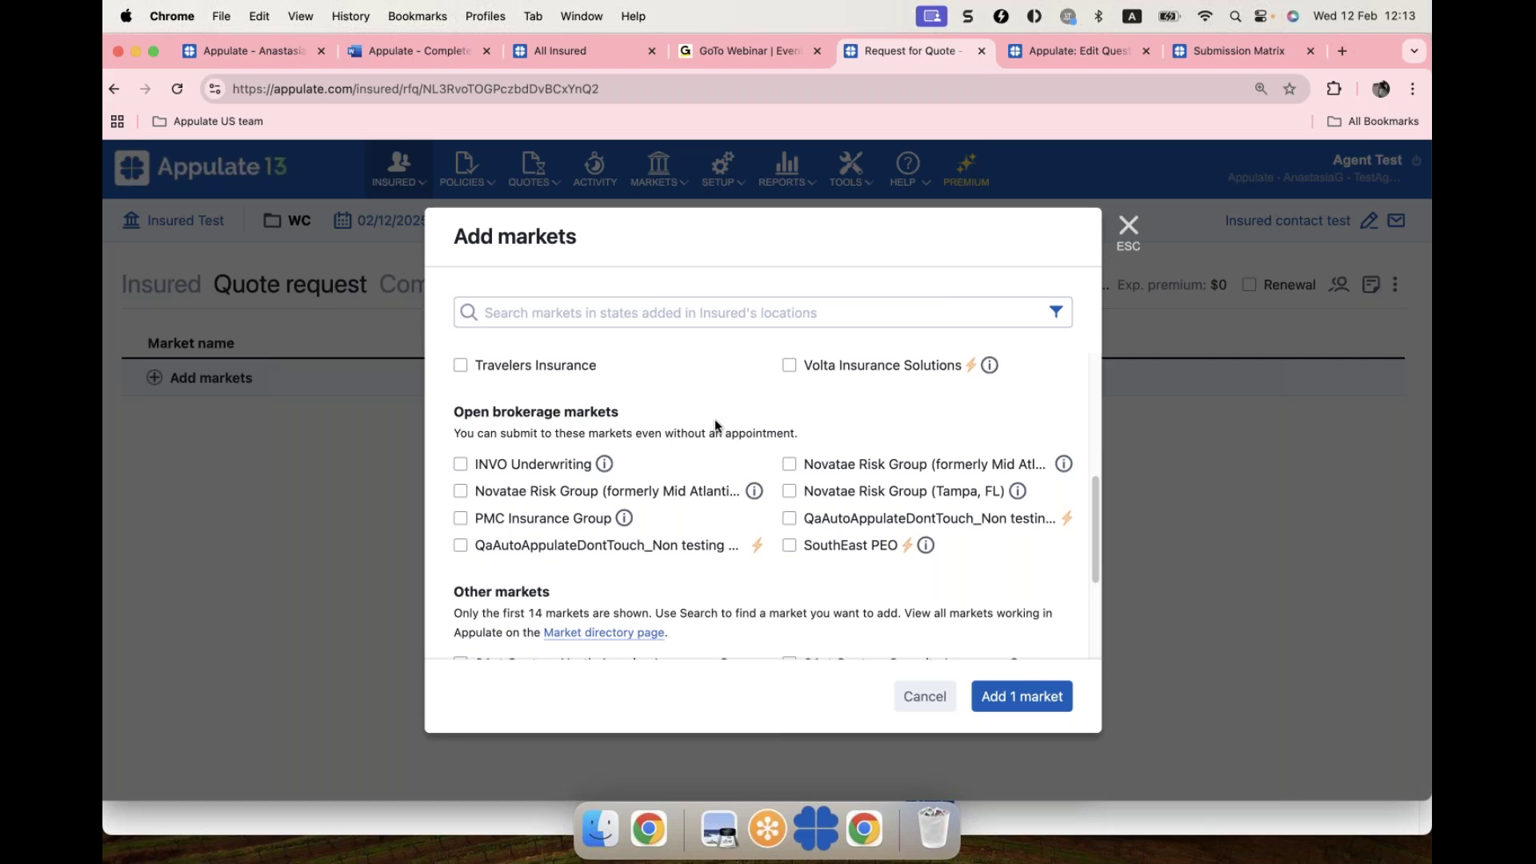
Step: Add EMPLOYERS Testing to the WC quote request and start its quote form
click(1046, 702)
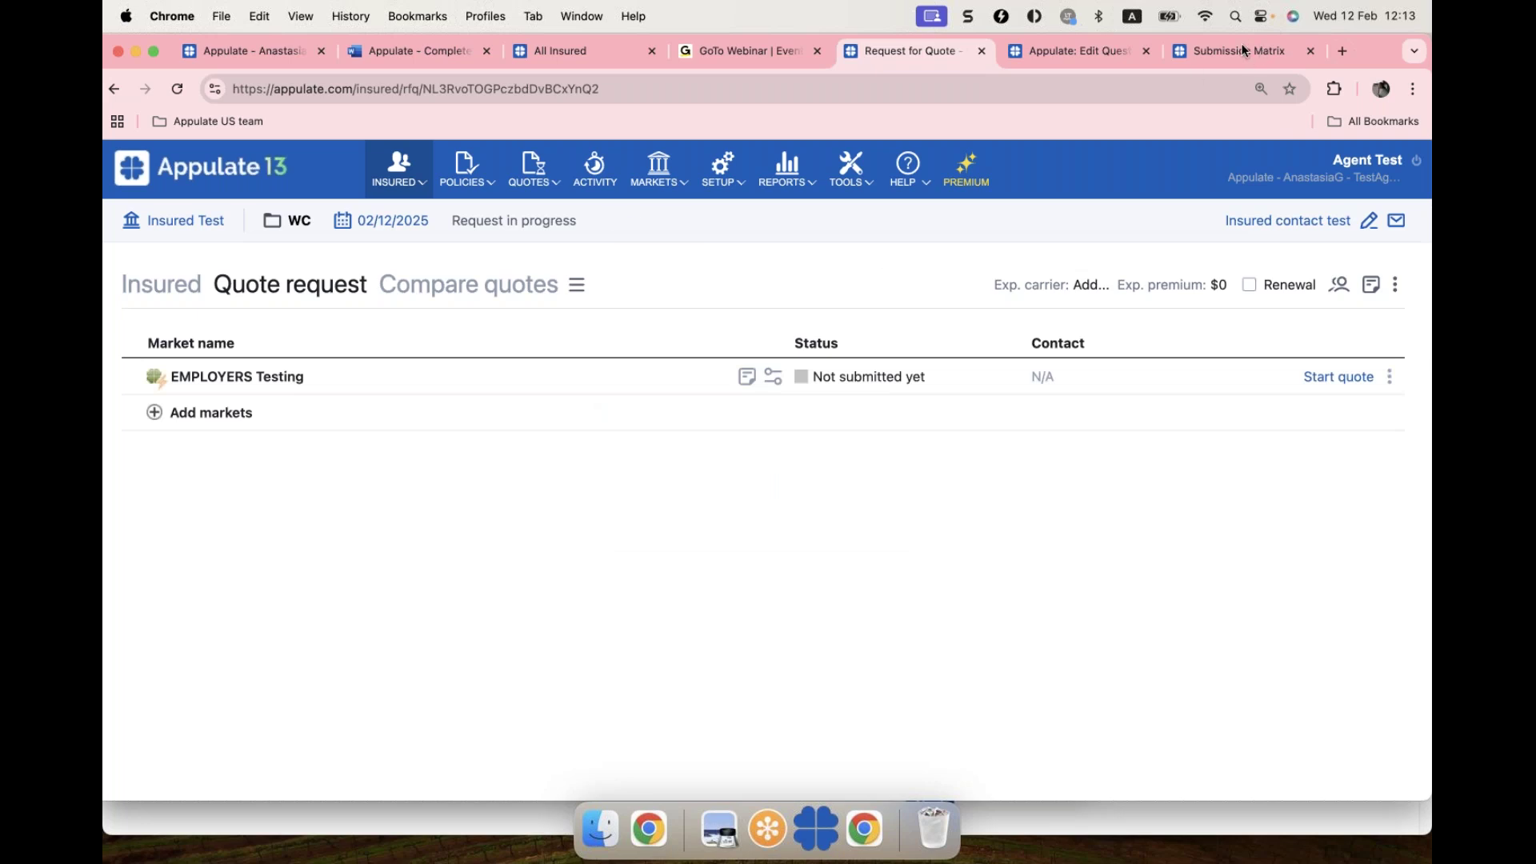
click(1336, 378)
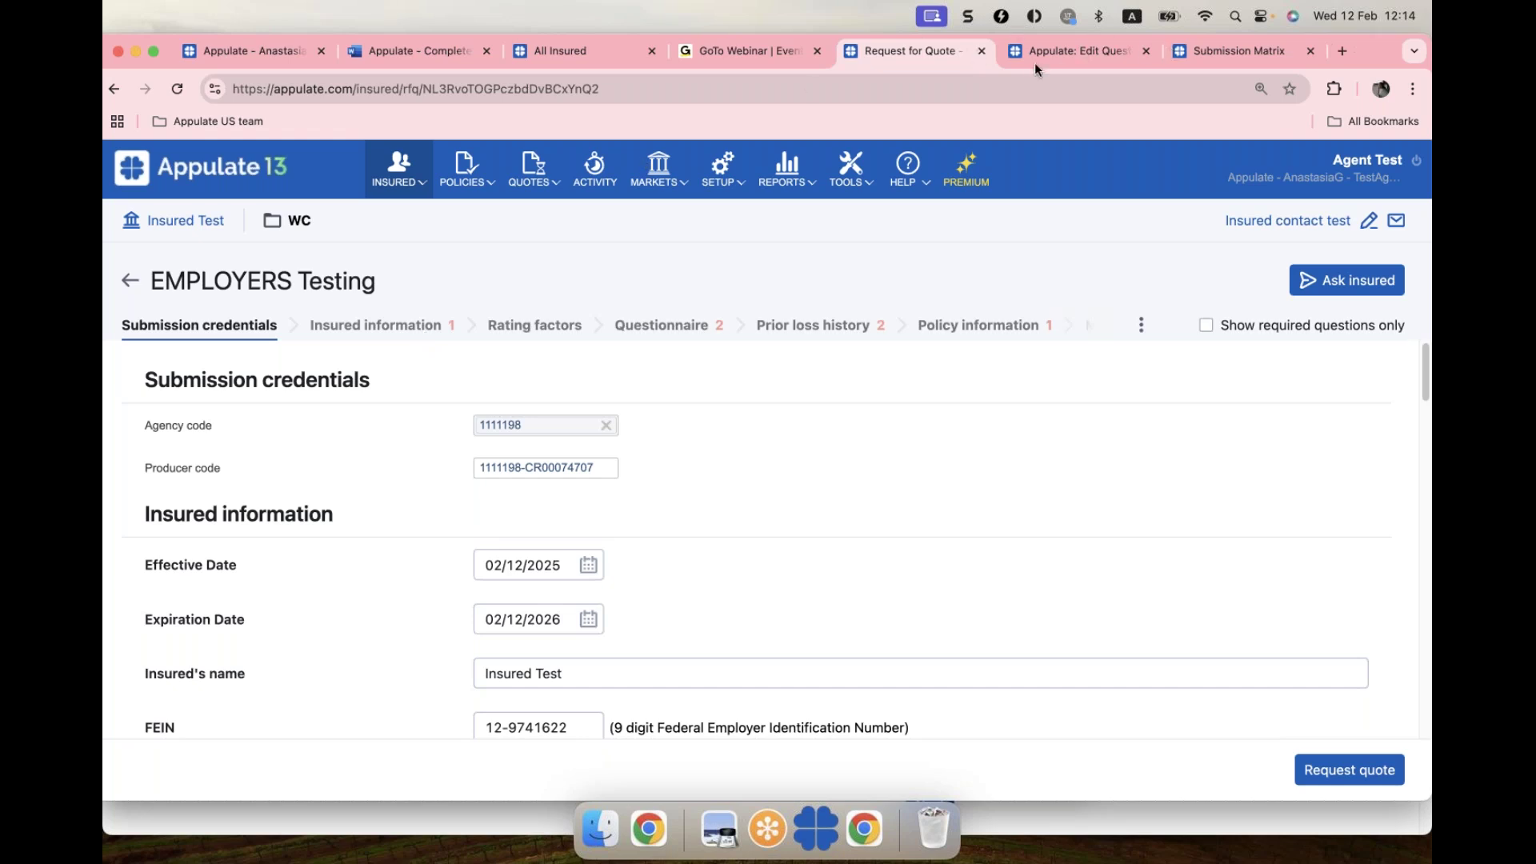
Step: Show required questions only and set location 1's Employers class code to 0035 Florists
click(1206, 327)
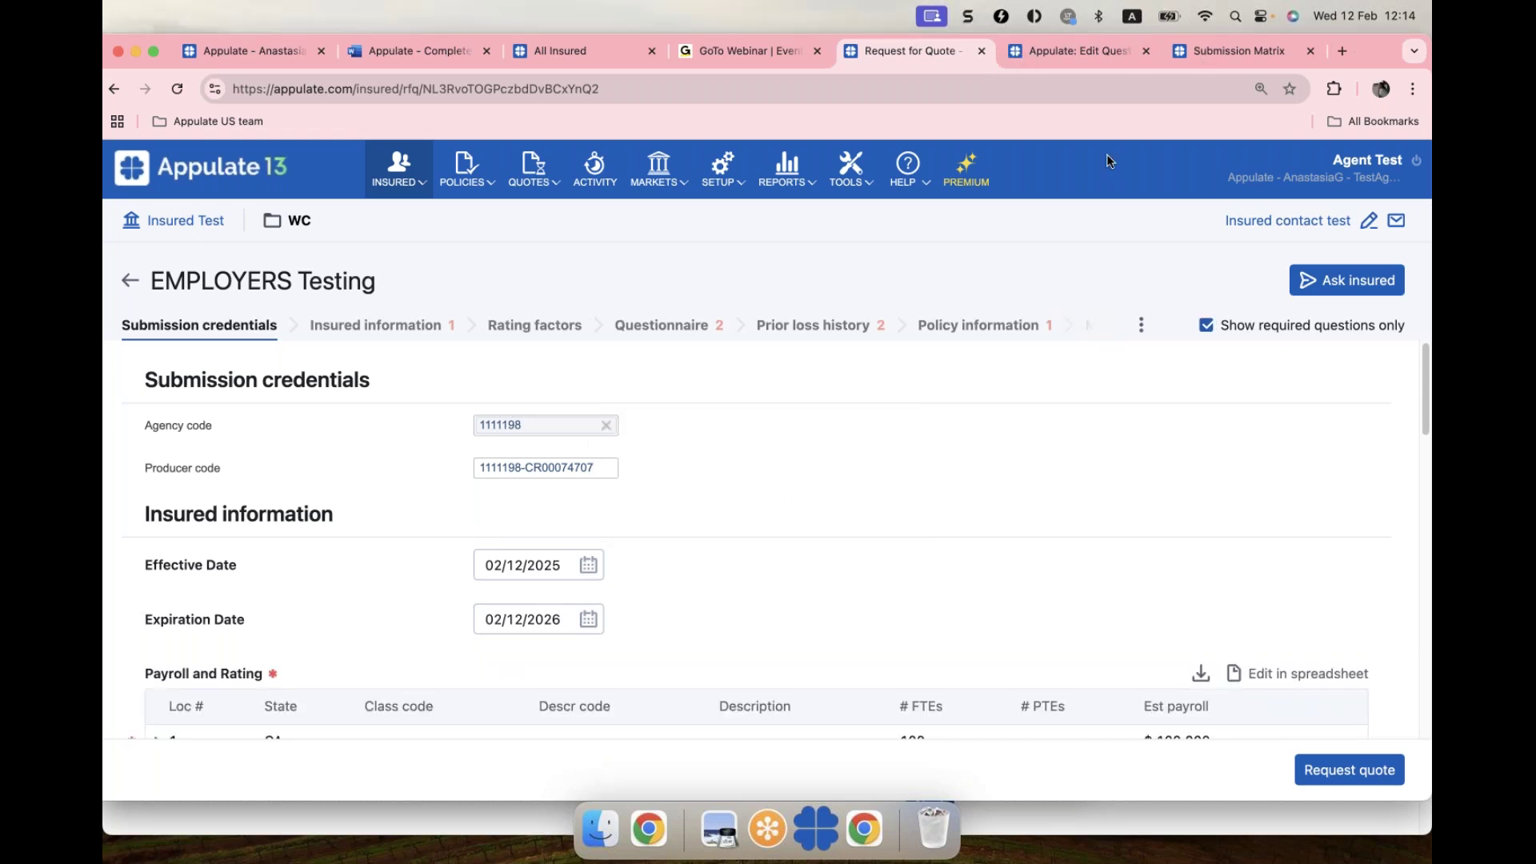
scroll(691, 482, down, 3)
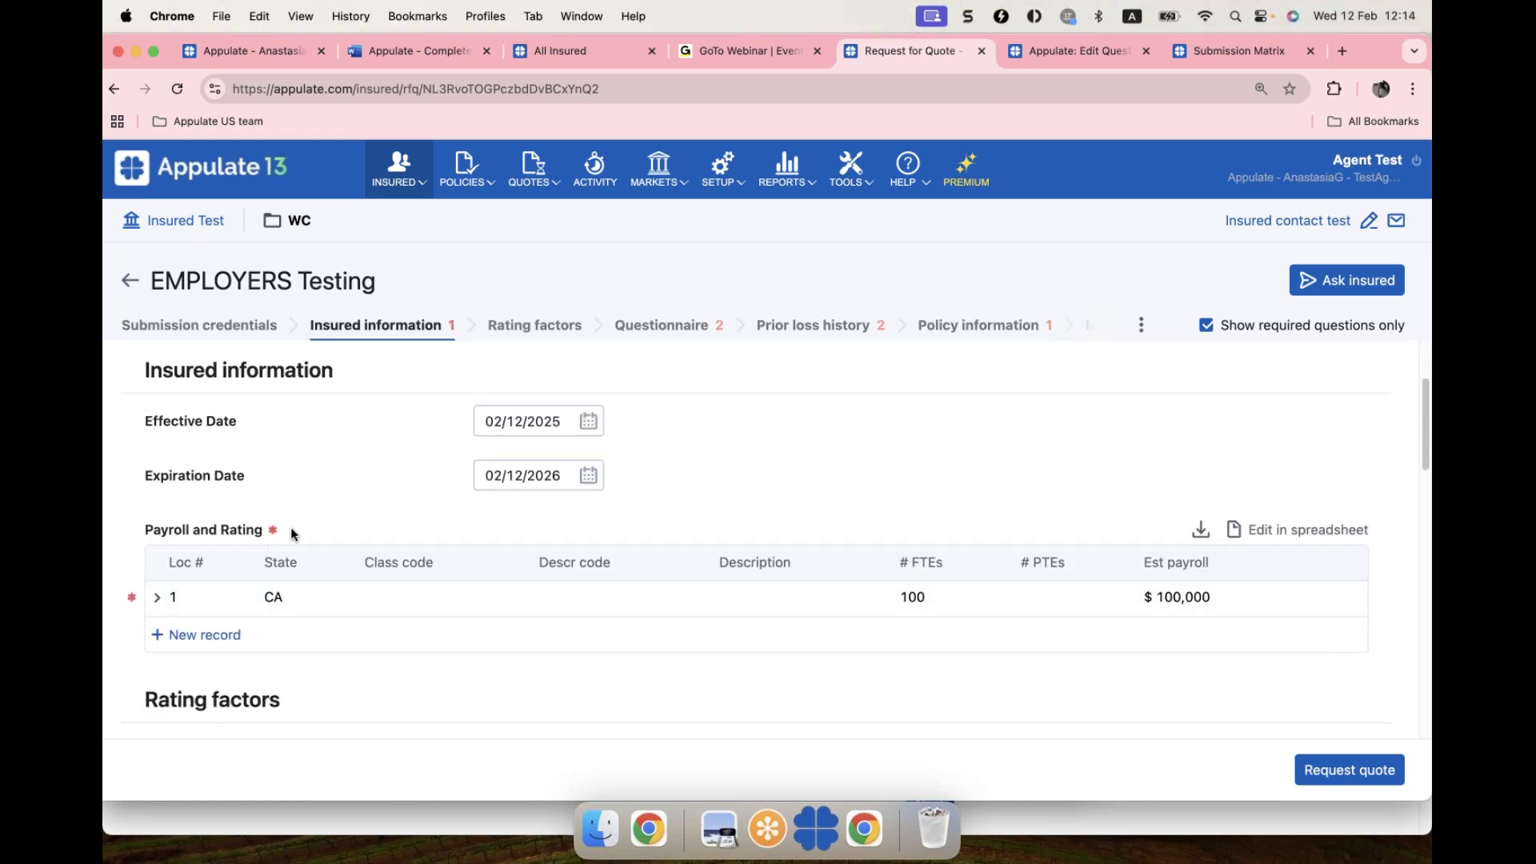
click(154, 595)
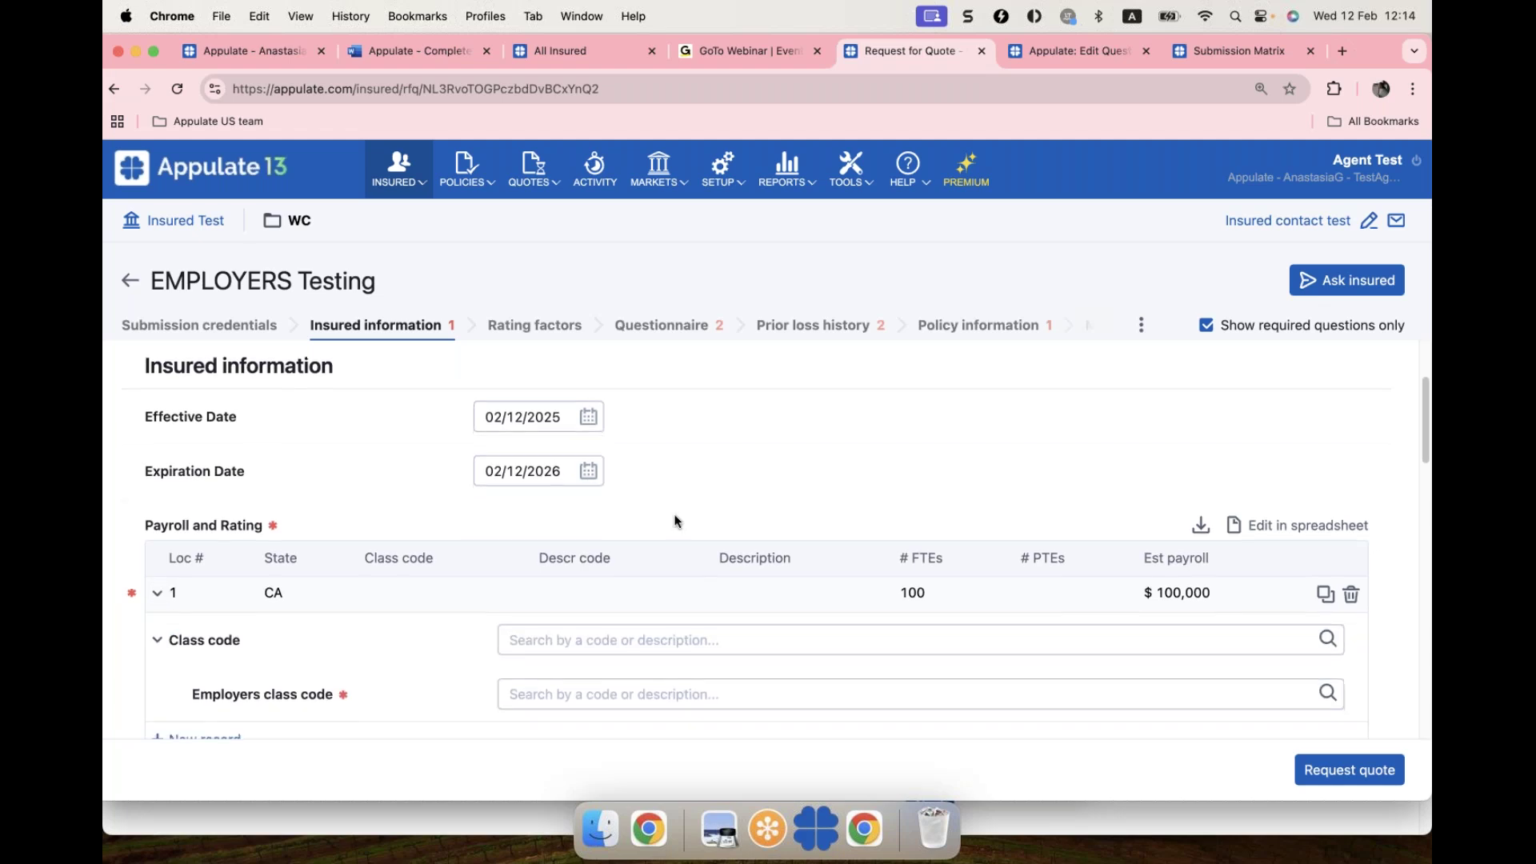
click(536, 677)
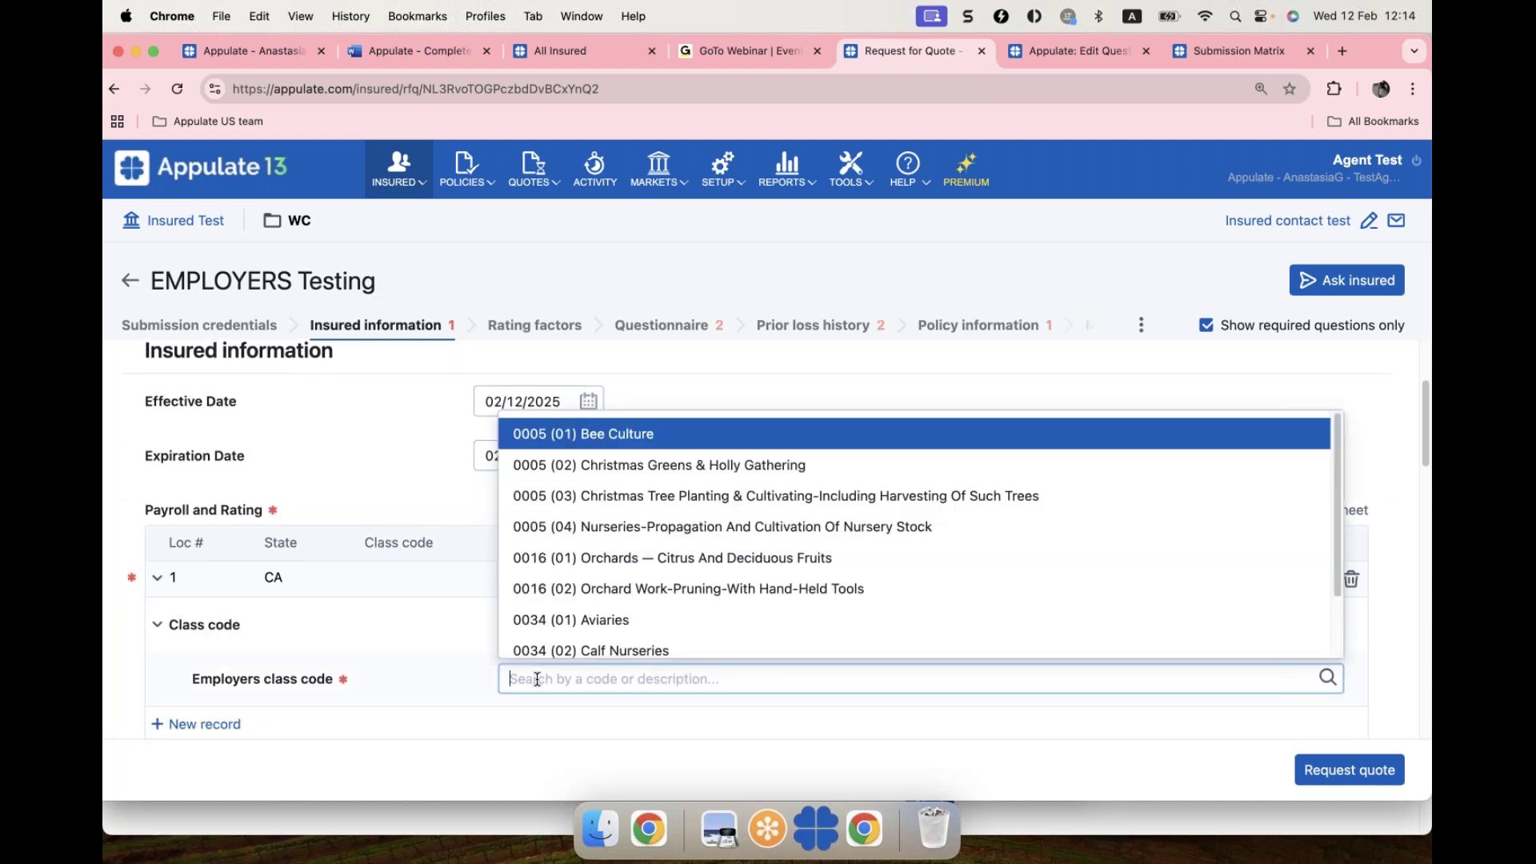
text(0035)
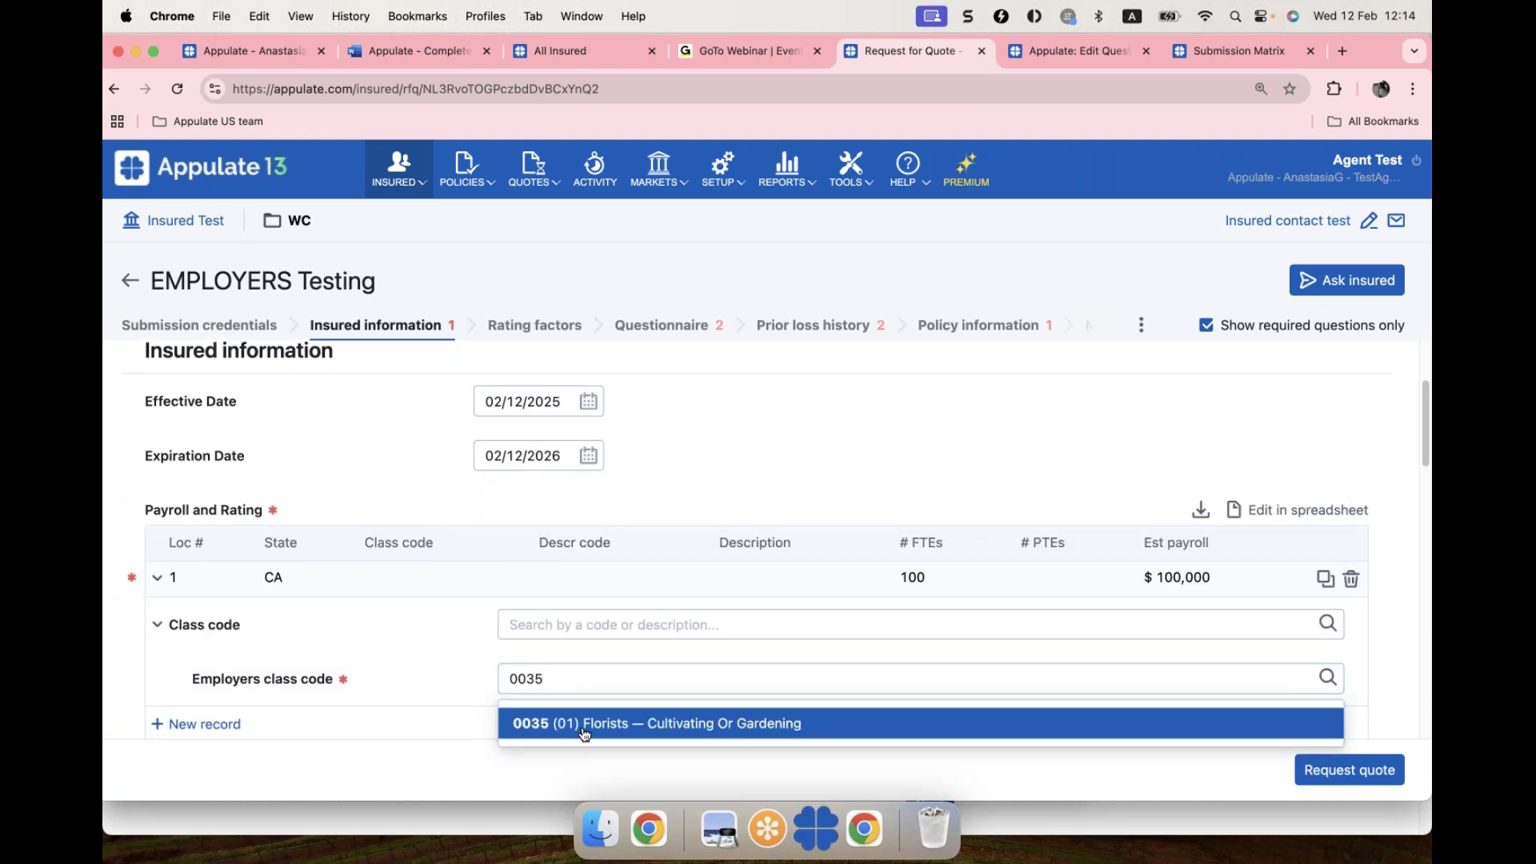
click(583, 732)
Step: Answer every questionnaire question No, choose 1M/1M/1M liability limits, and request the quote
click(671, 327)
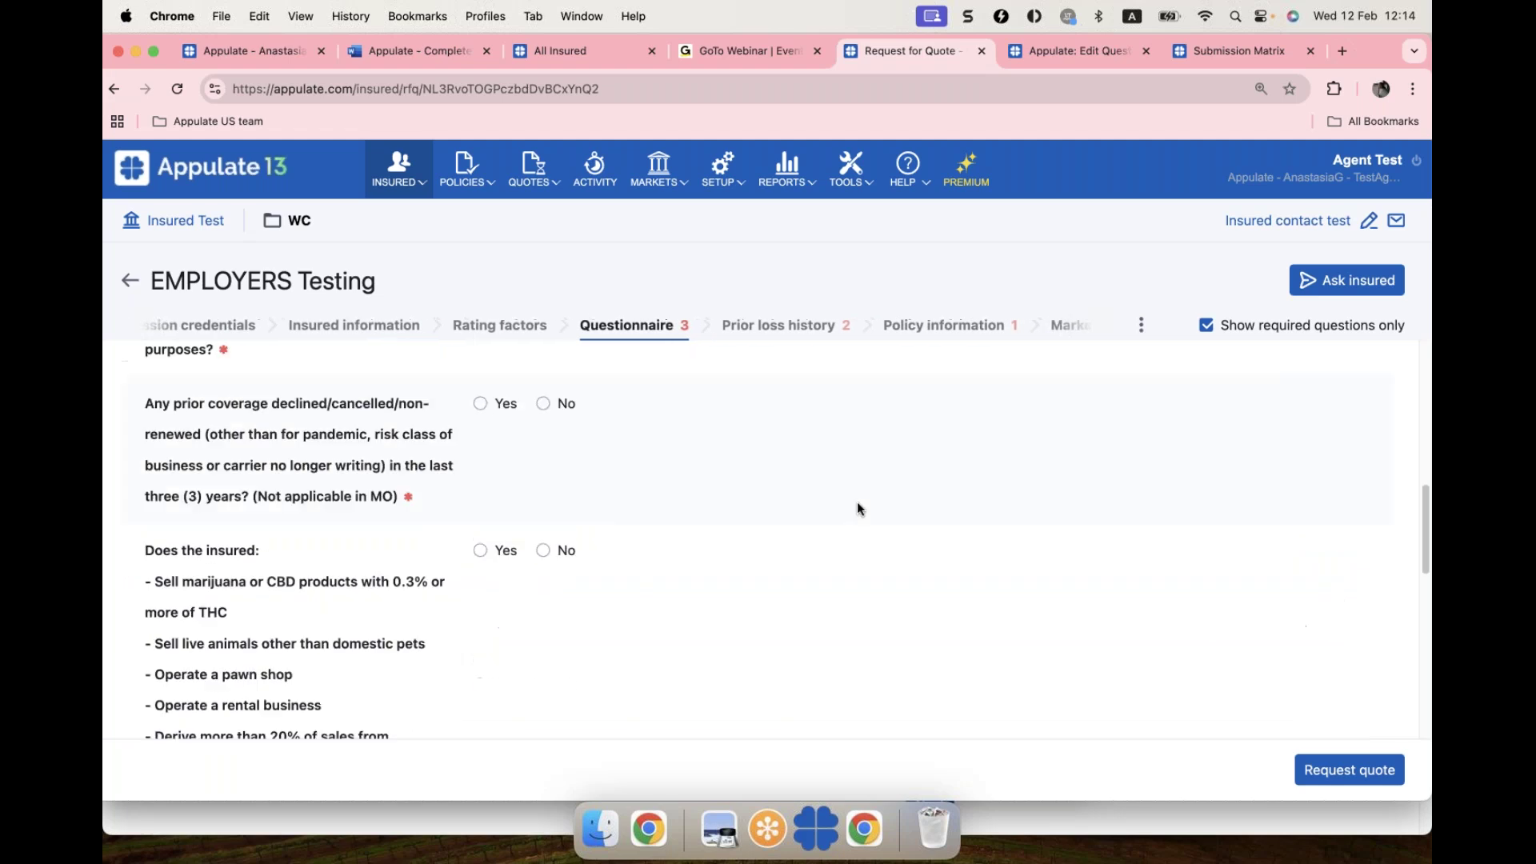
scroll(1342, 479, up, 2)
scroll(1342, 478, up, 5)
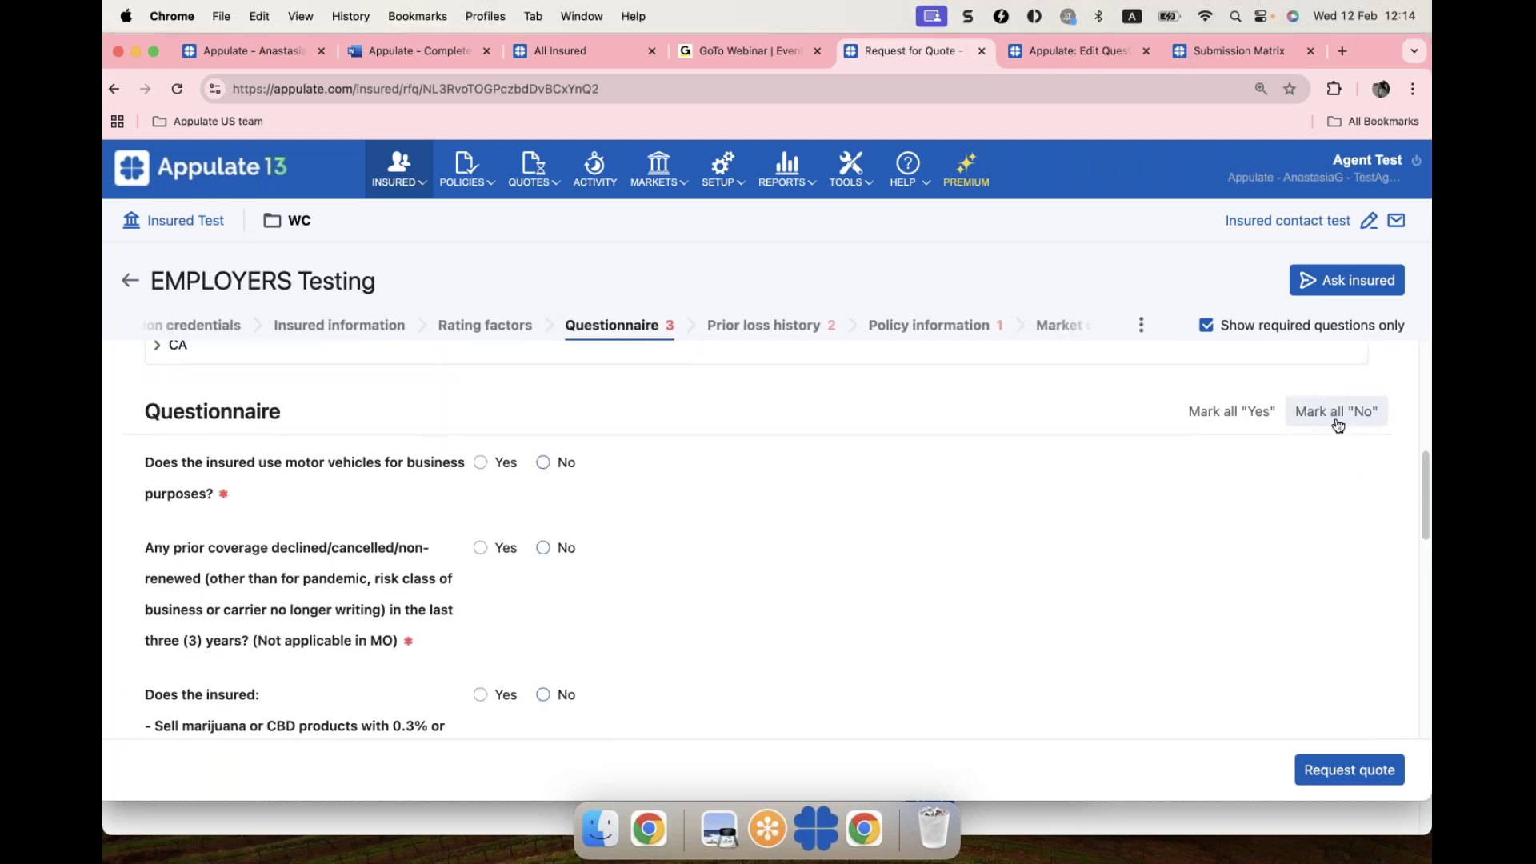
click(1333, 411)
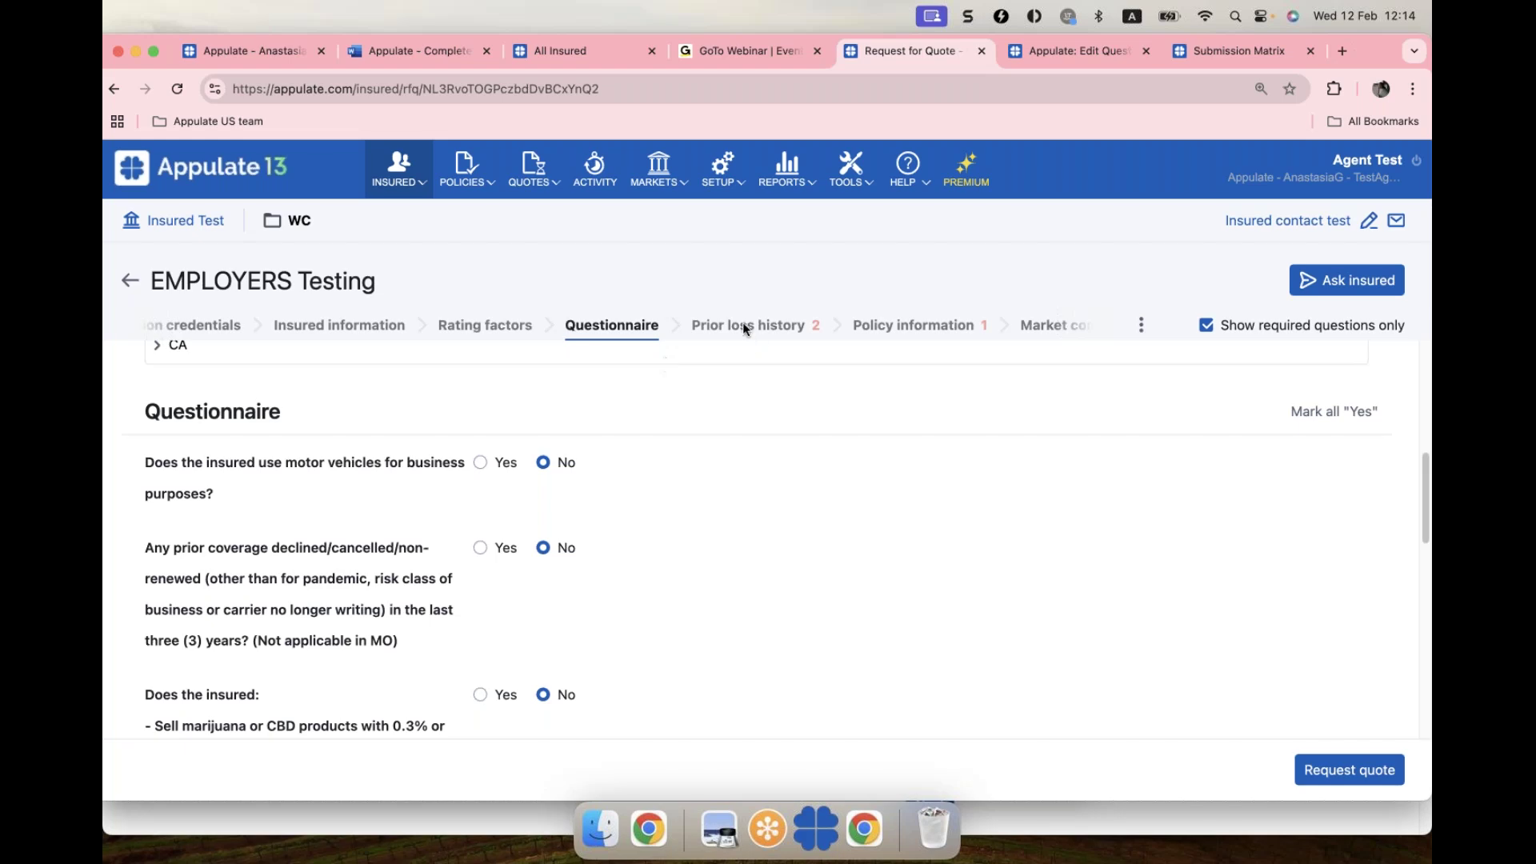
scroll(786, 512, down, 4)
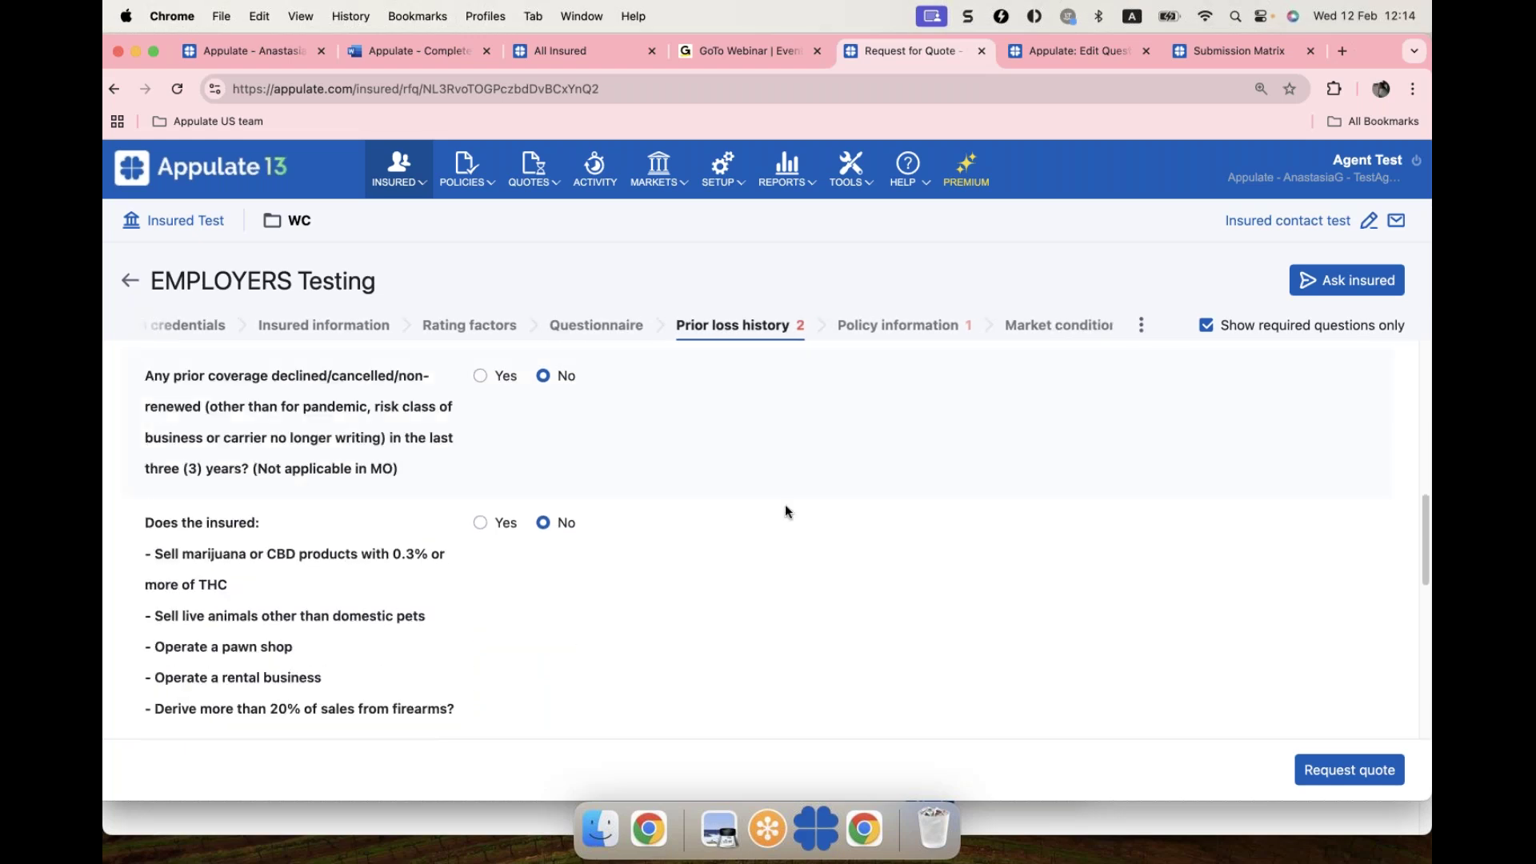
scroll(785, 512, down, 5)
click(638, 583)
click(531, 688)
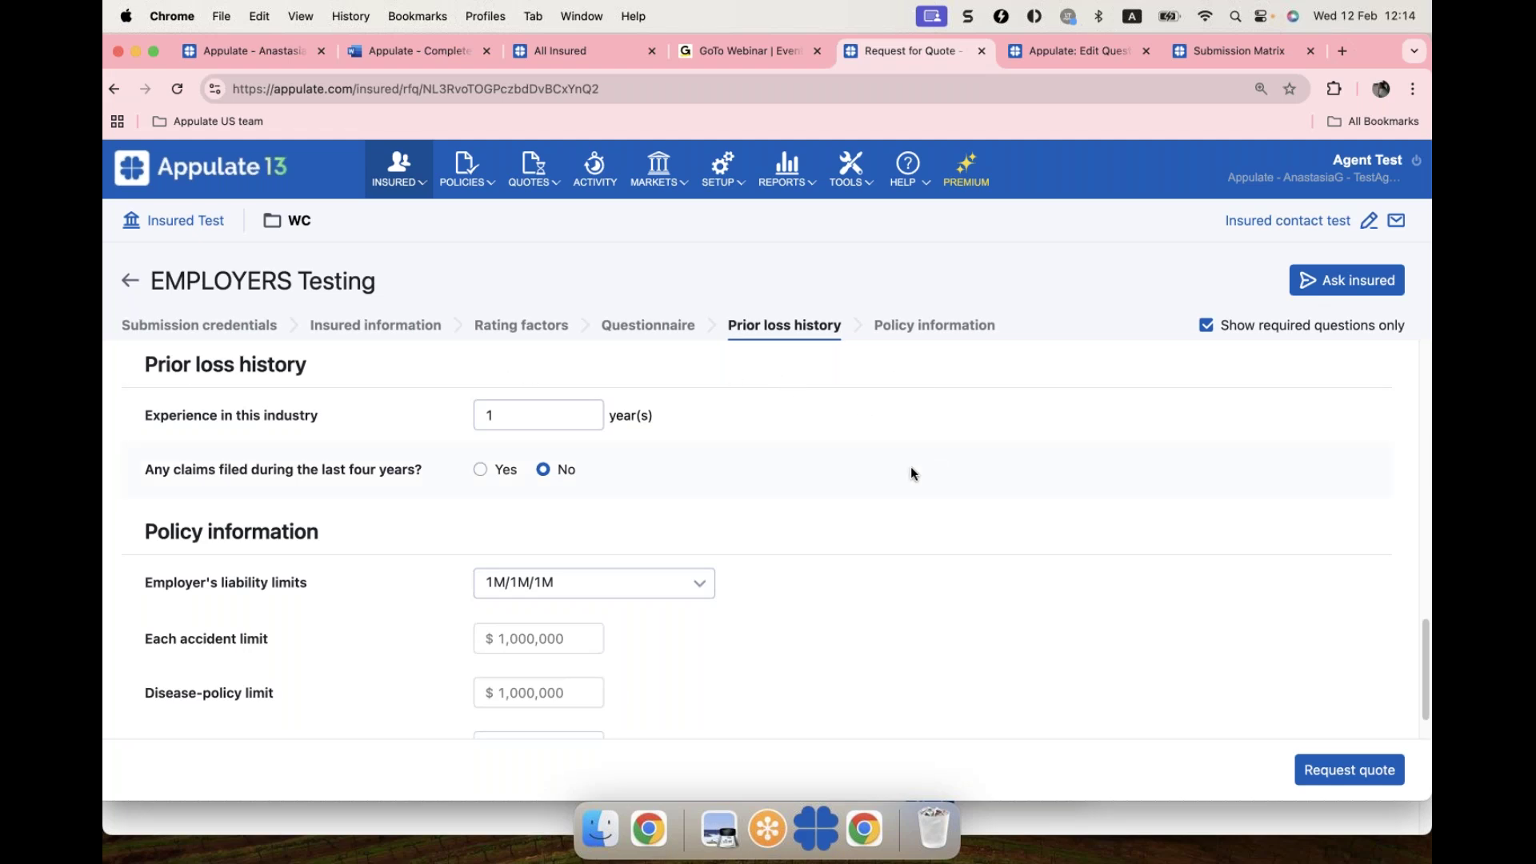
click(1324, 779)
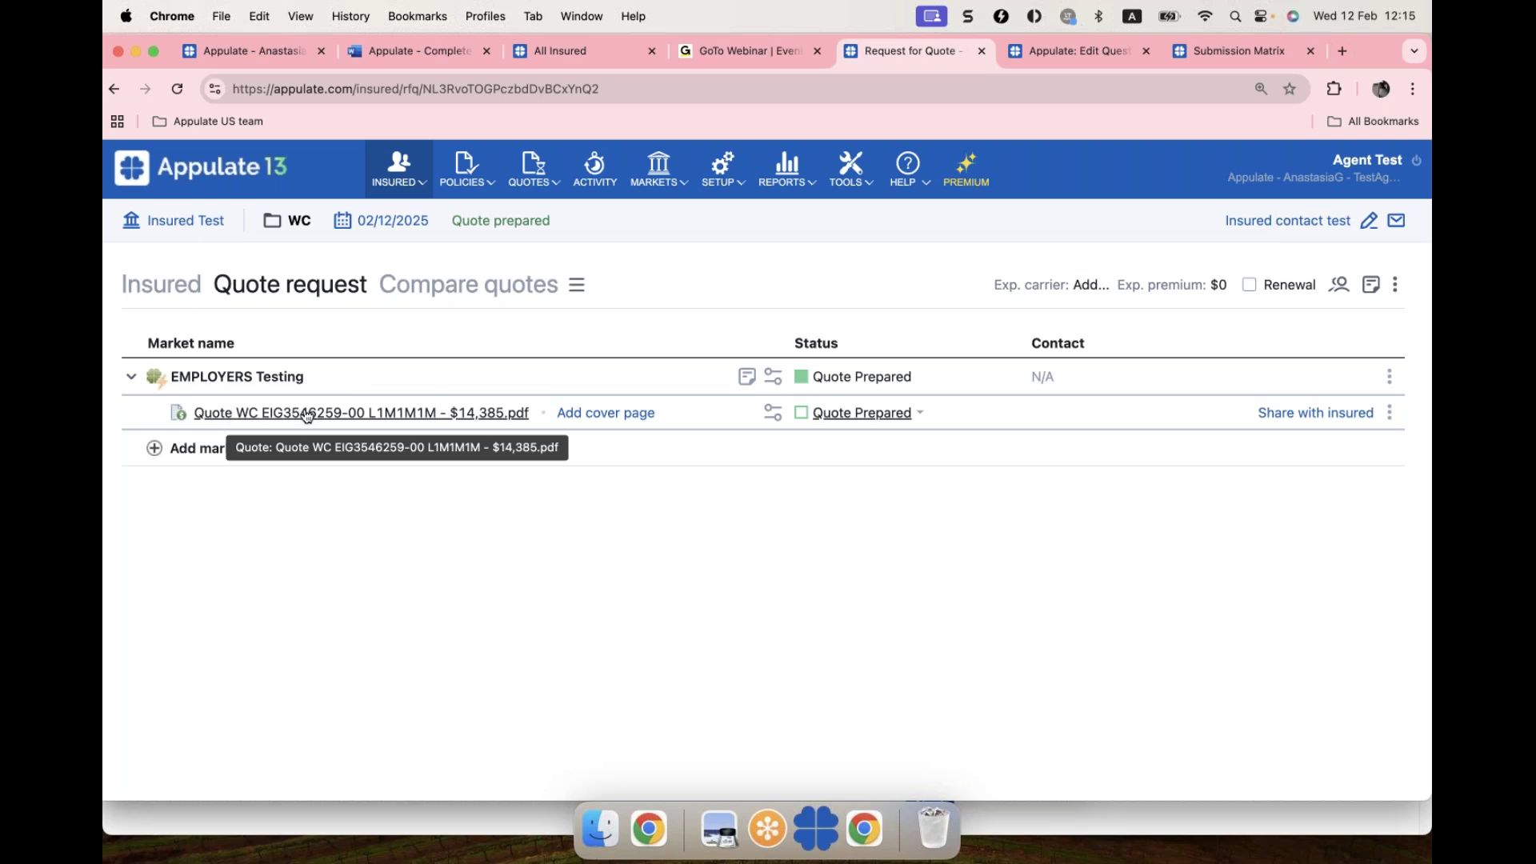
Step: Save the $14,385 quote PDF to the Desktop, review it, and return to the quote request
click(306, 413)
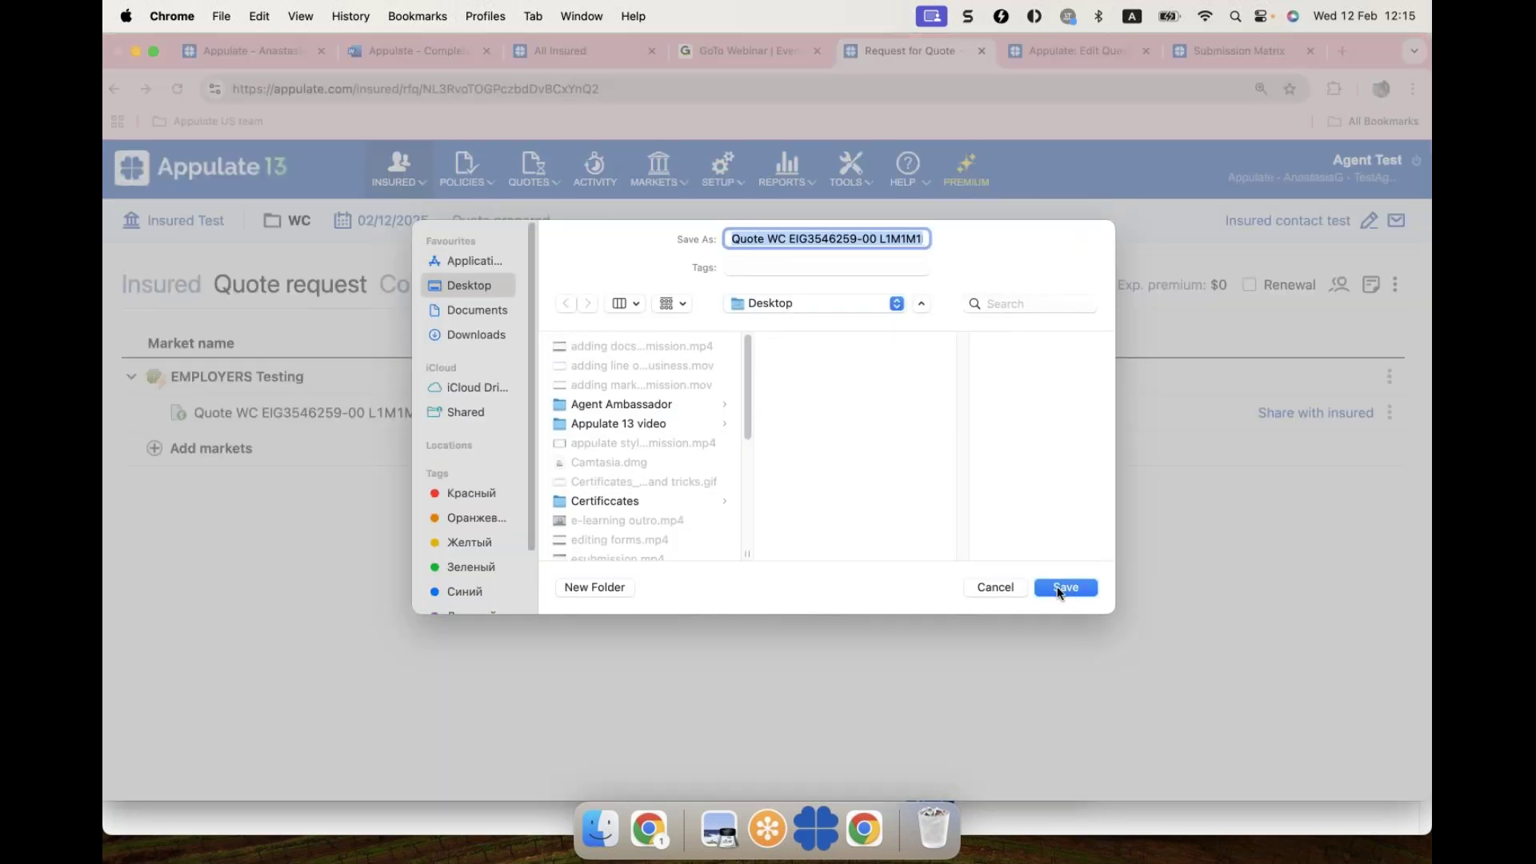
click(1058, 587)
click(1182, 128)
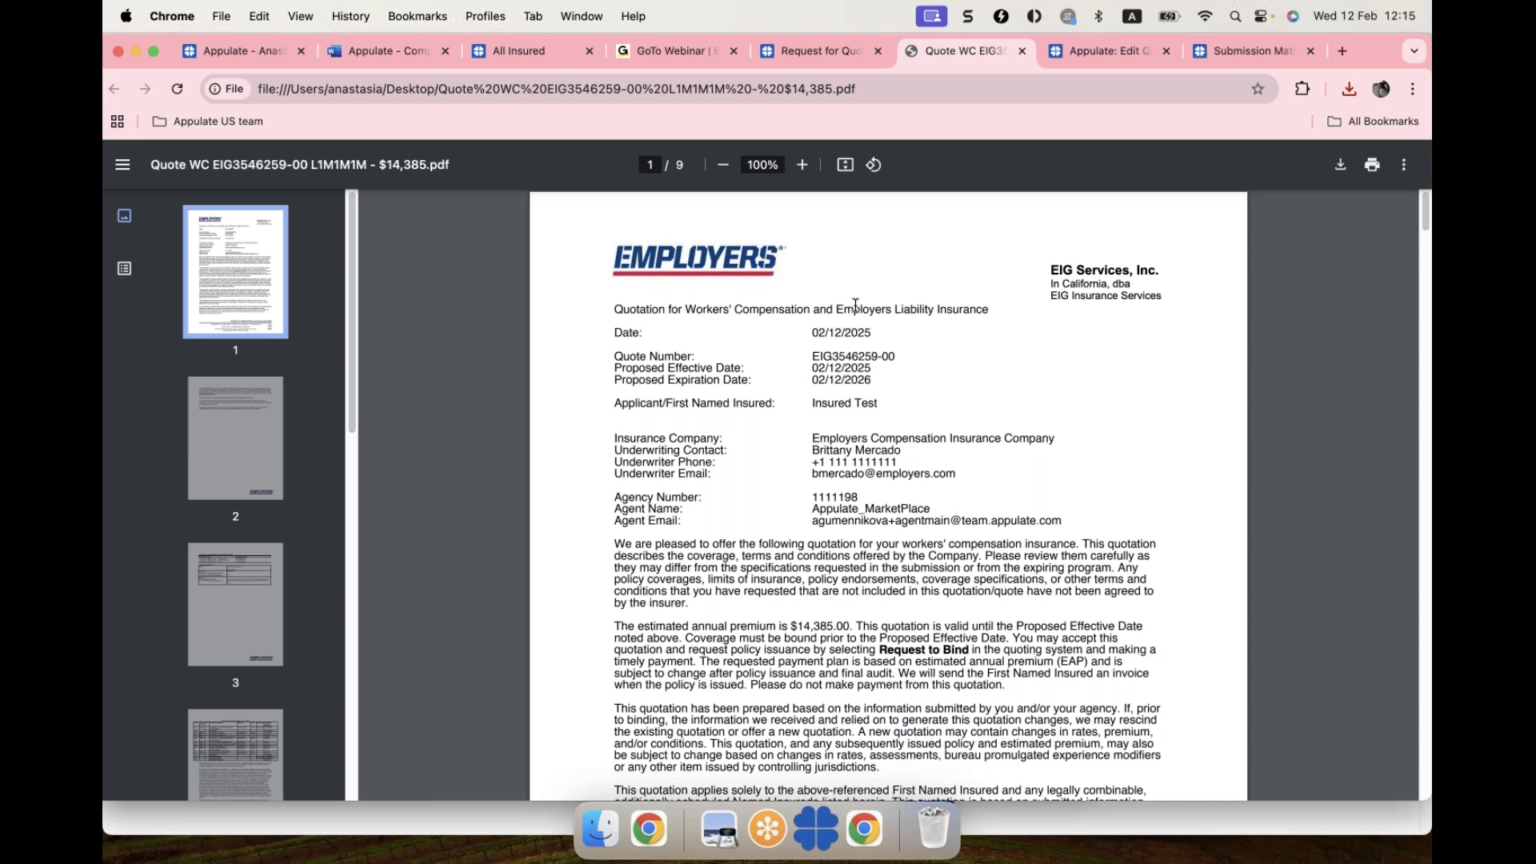
scroll(855, 305, down, 7)
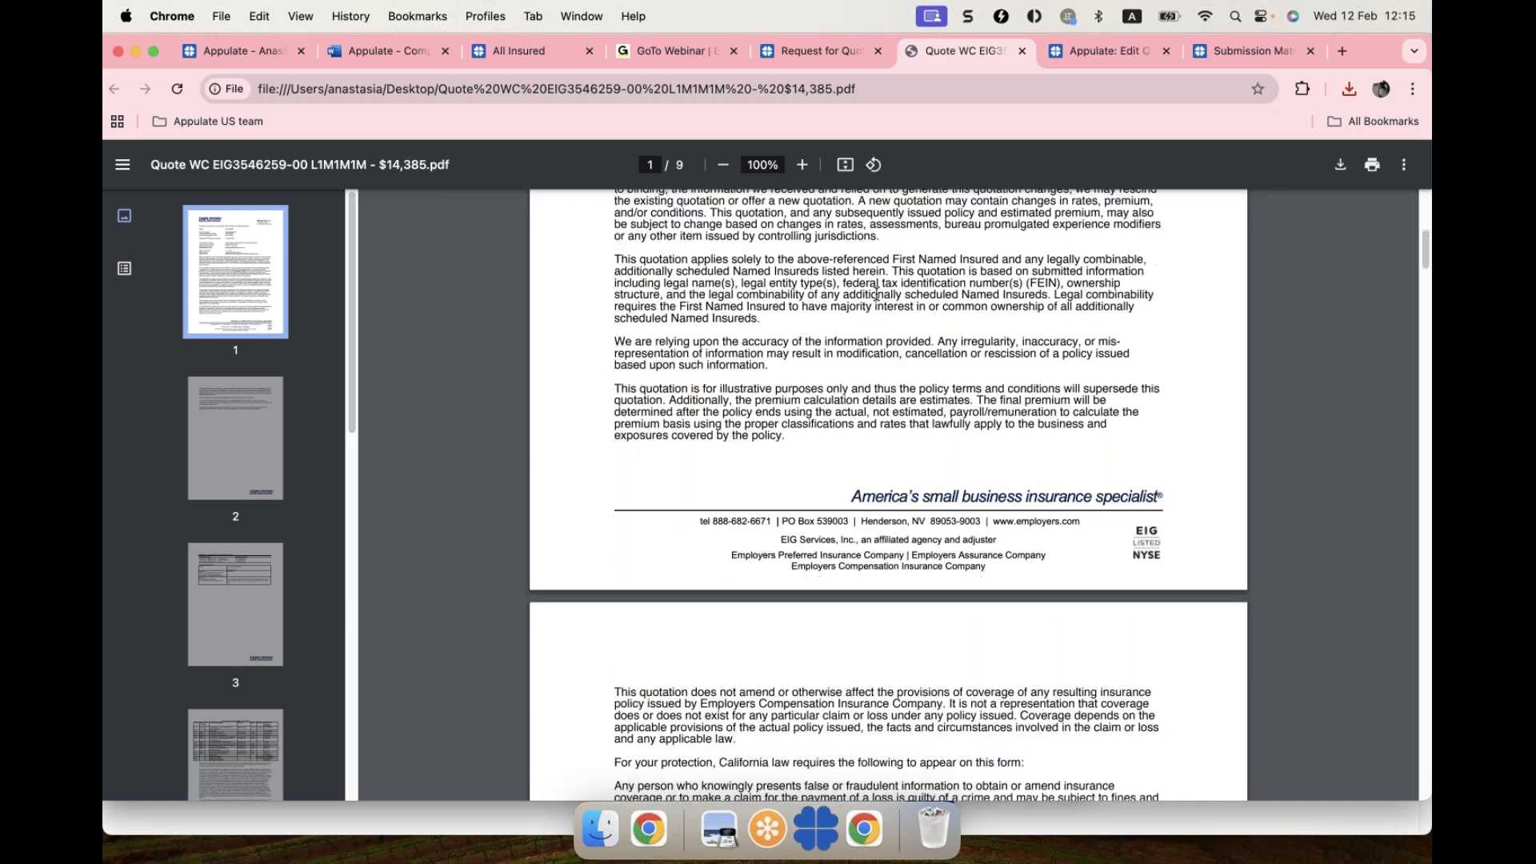
click(822, 50)
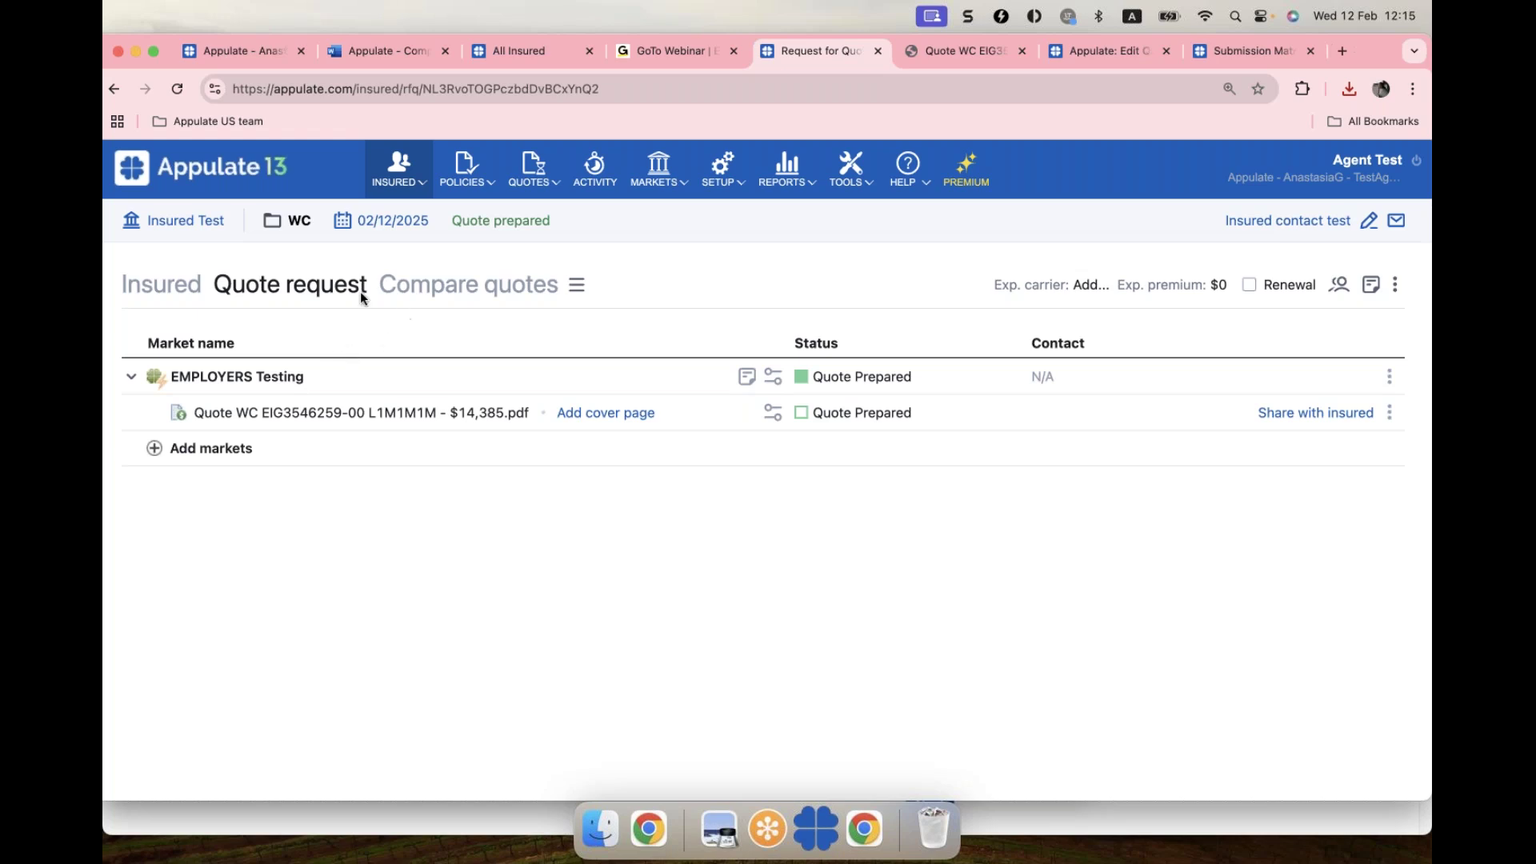
Step: Select all quotes on Compare quotes, share them with the insured, and preview the Insured Portal
click(464, 296)
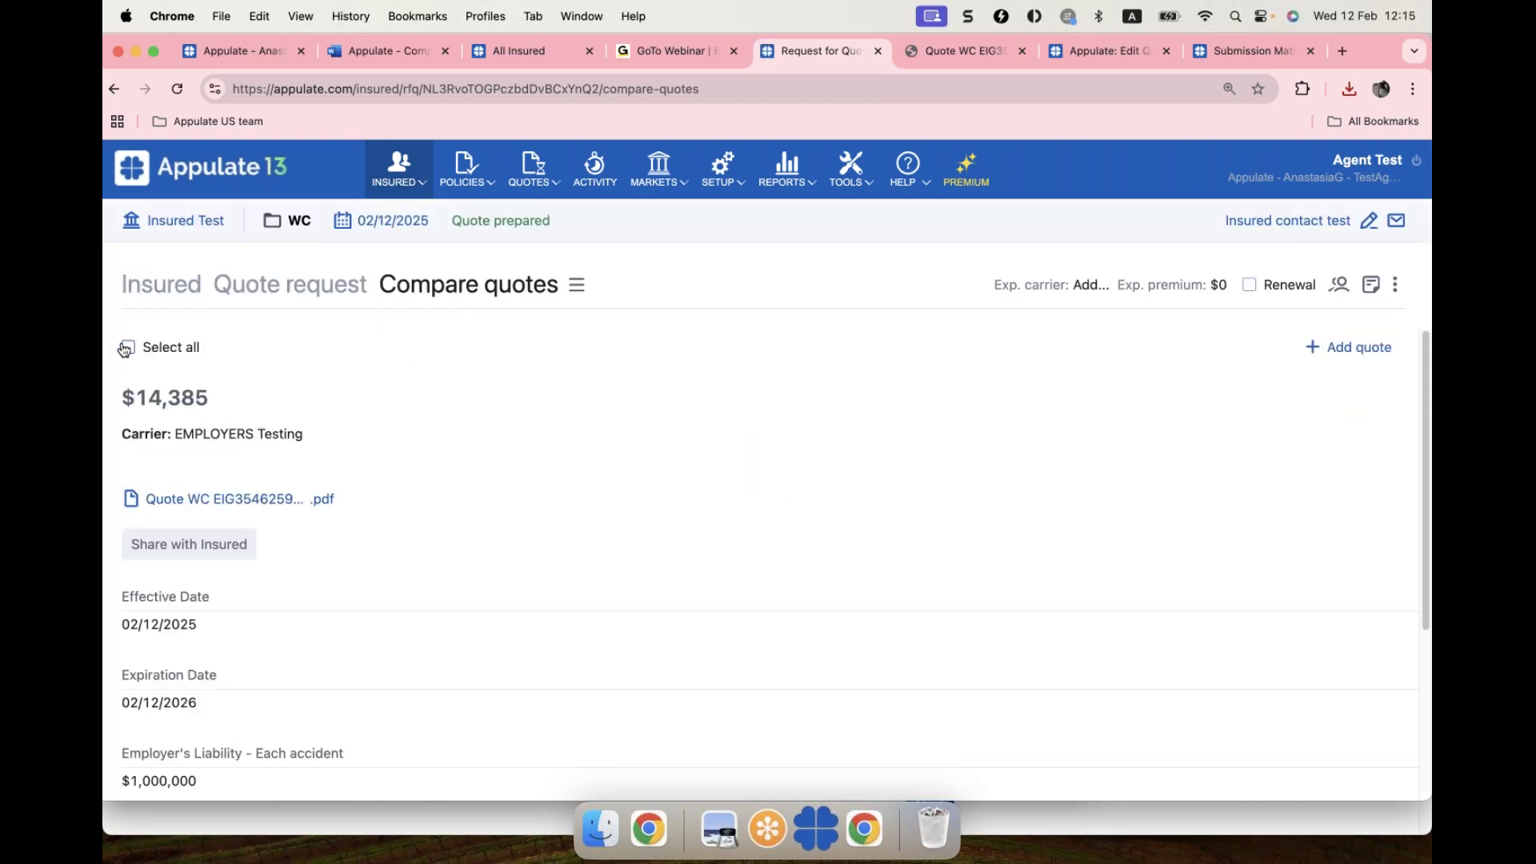
click(186, 352)
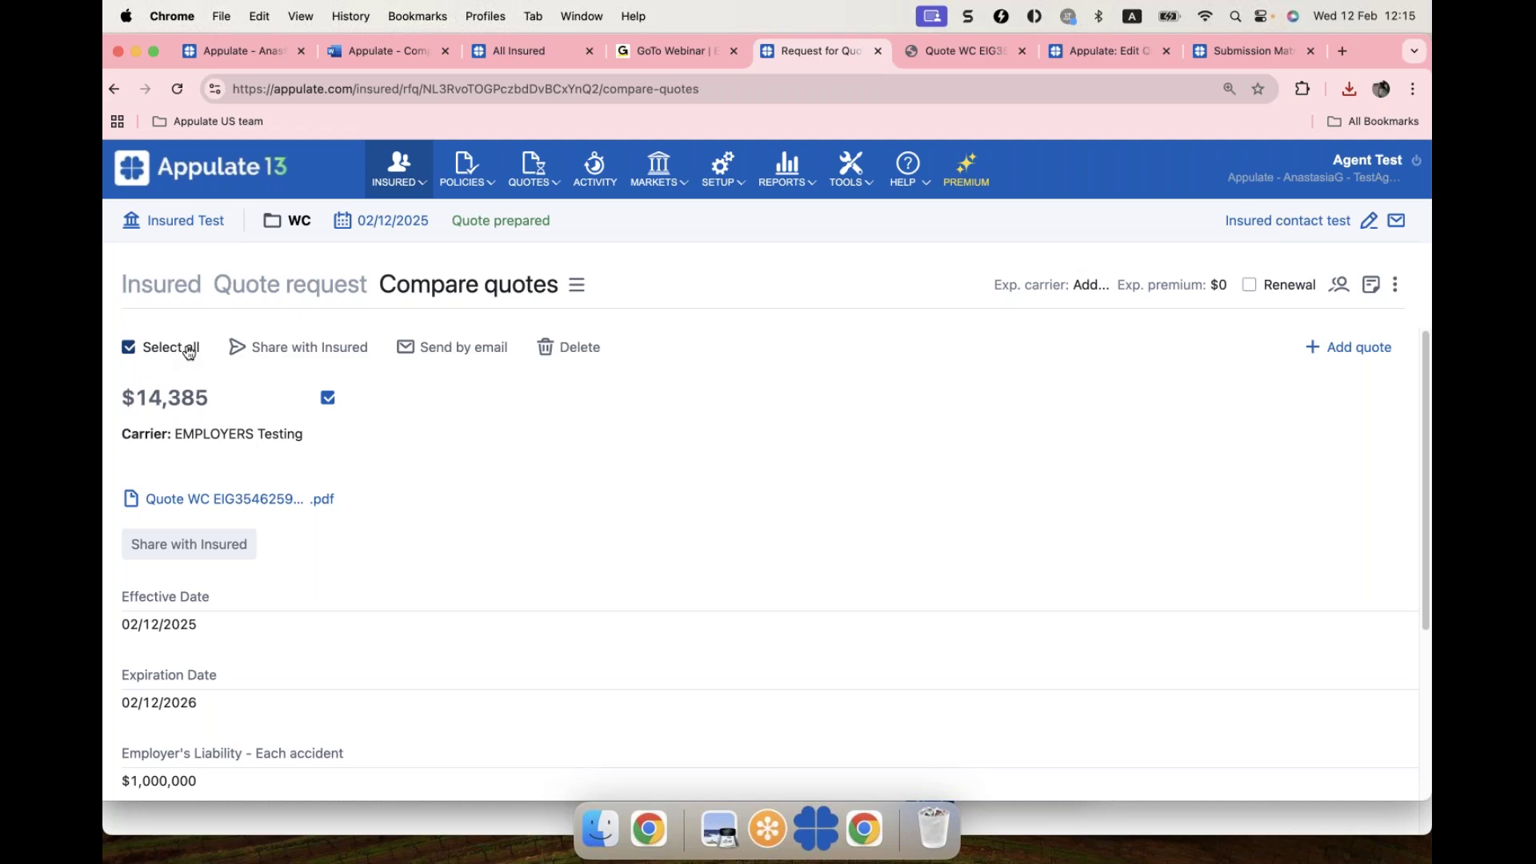
click(315, 352)
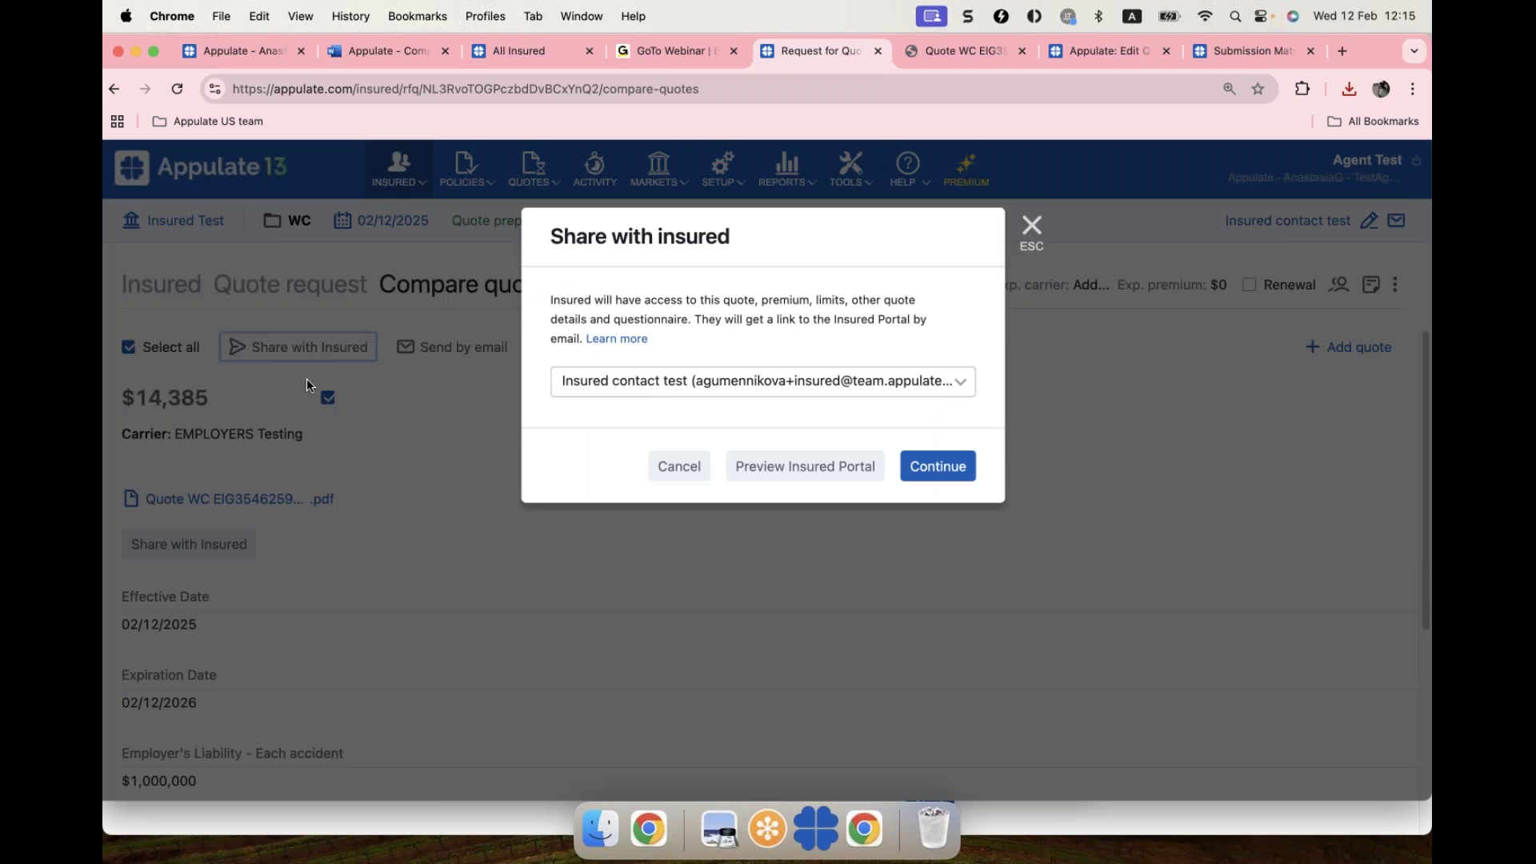
click(828, 468)
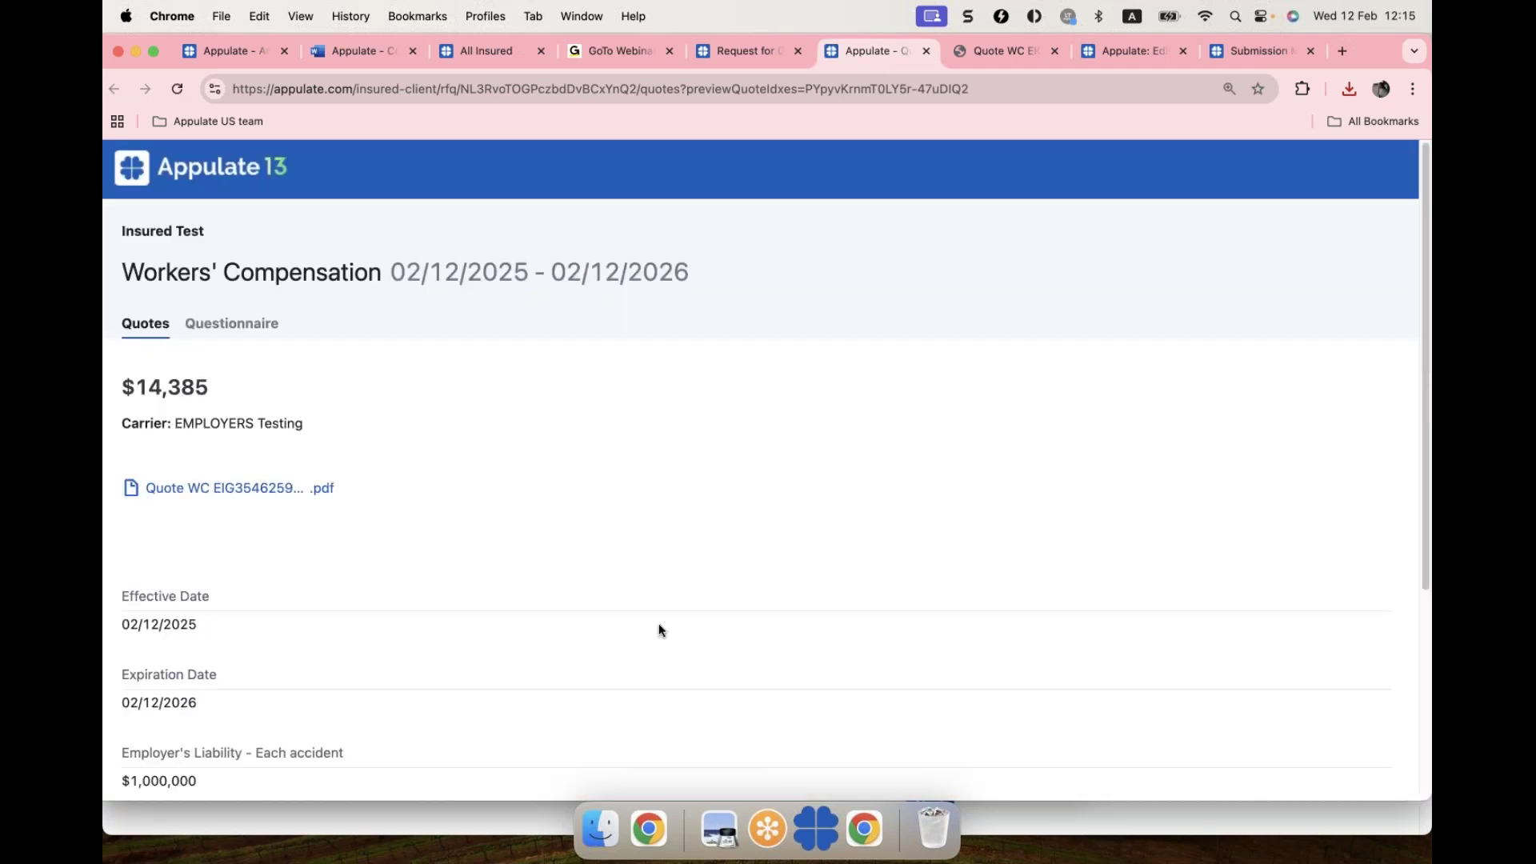
Step: Scroll through the portal preview of the $14,385 EMPLOYERS Testing quote and its $1,000,000 limits
scroll(728, 538, down, 1)
scroll(728, 539, down, 3)
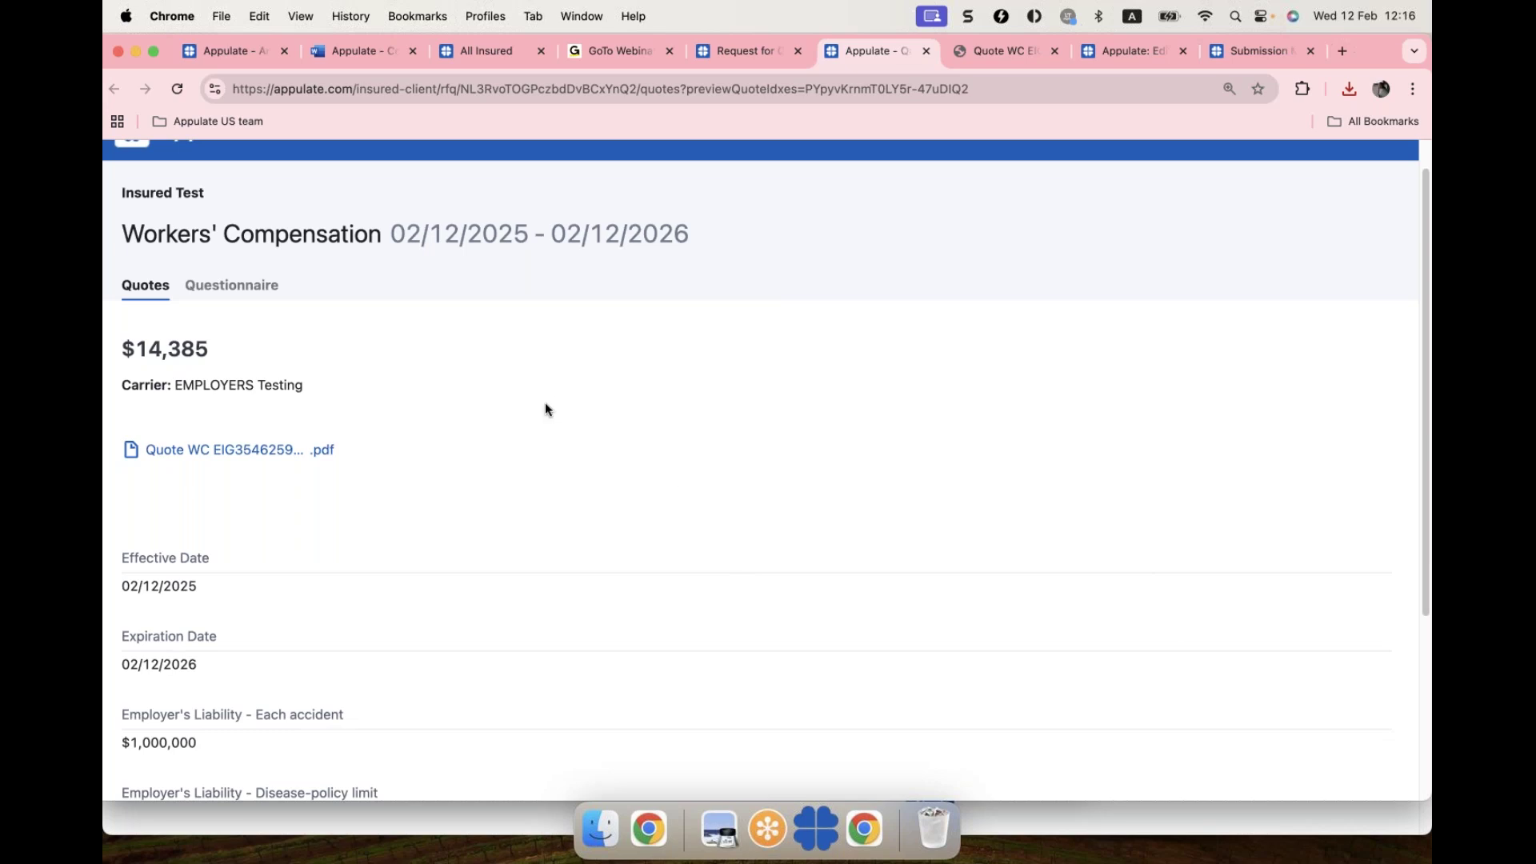
Step: Back on the WC quote request, close the Share with insured window and show the request sections list
click(742, 51)
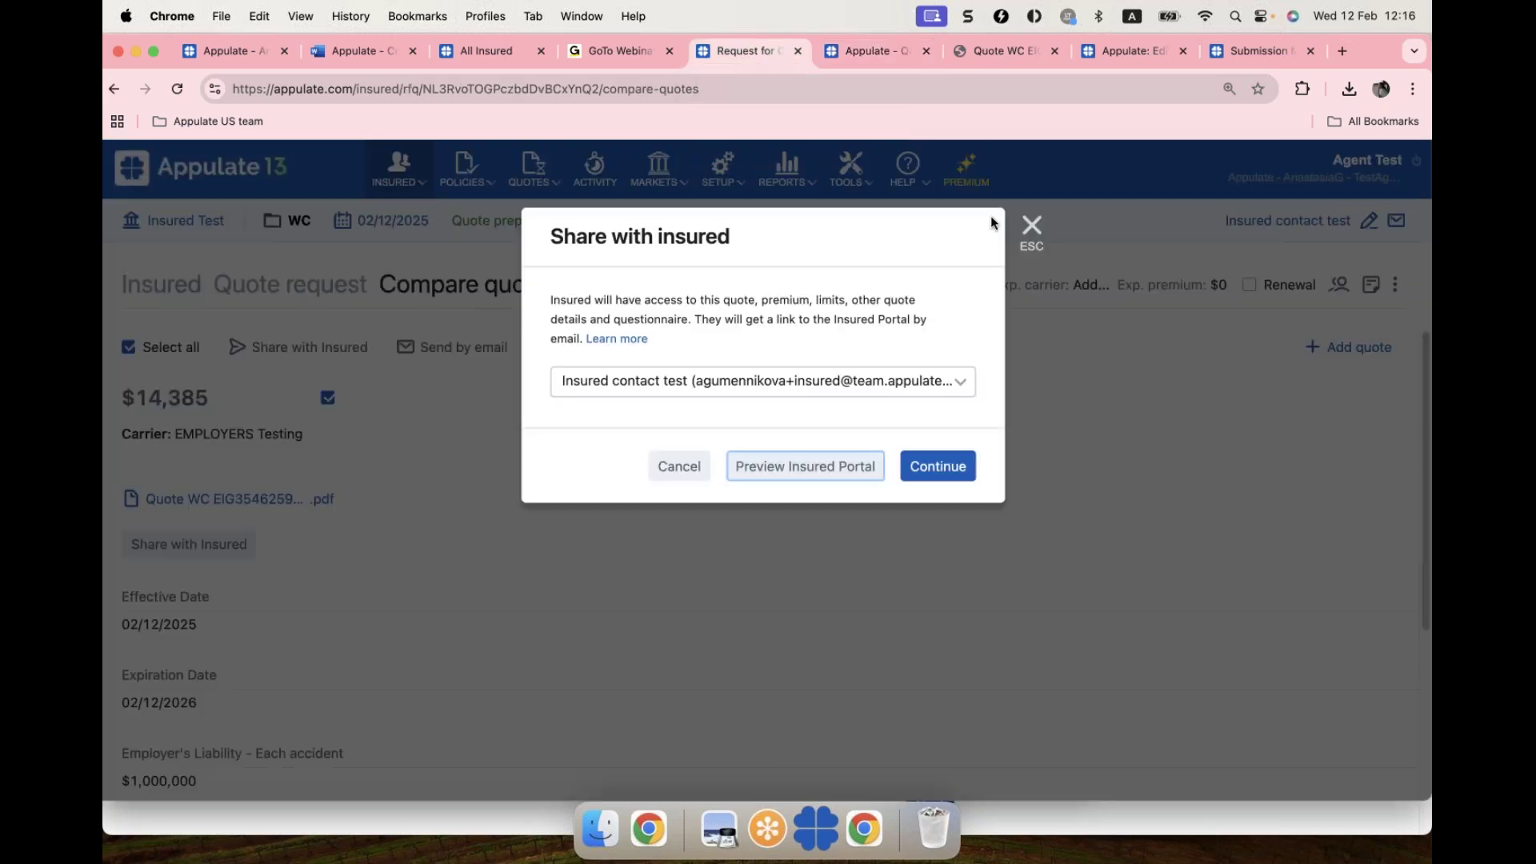
click(1029, 225)
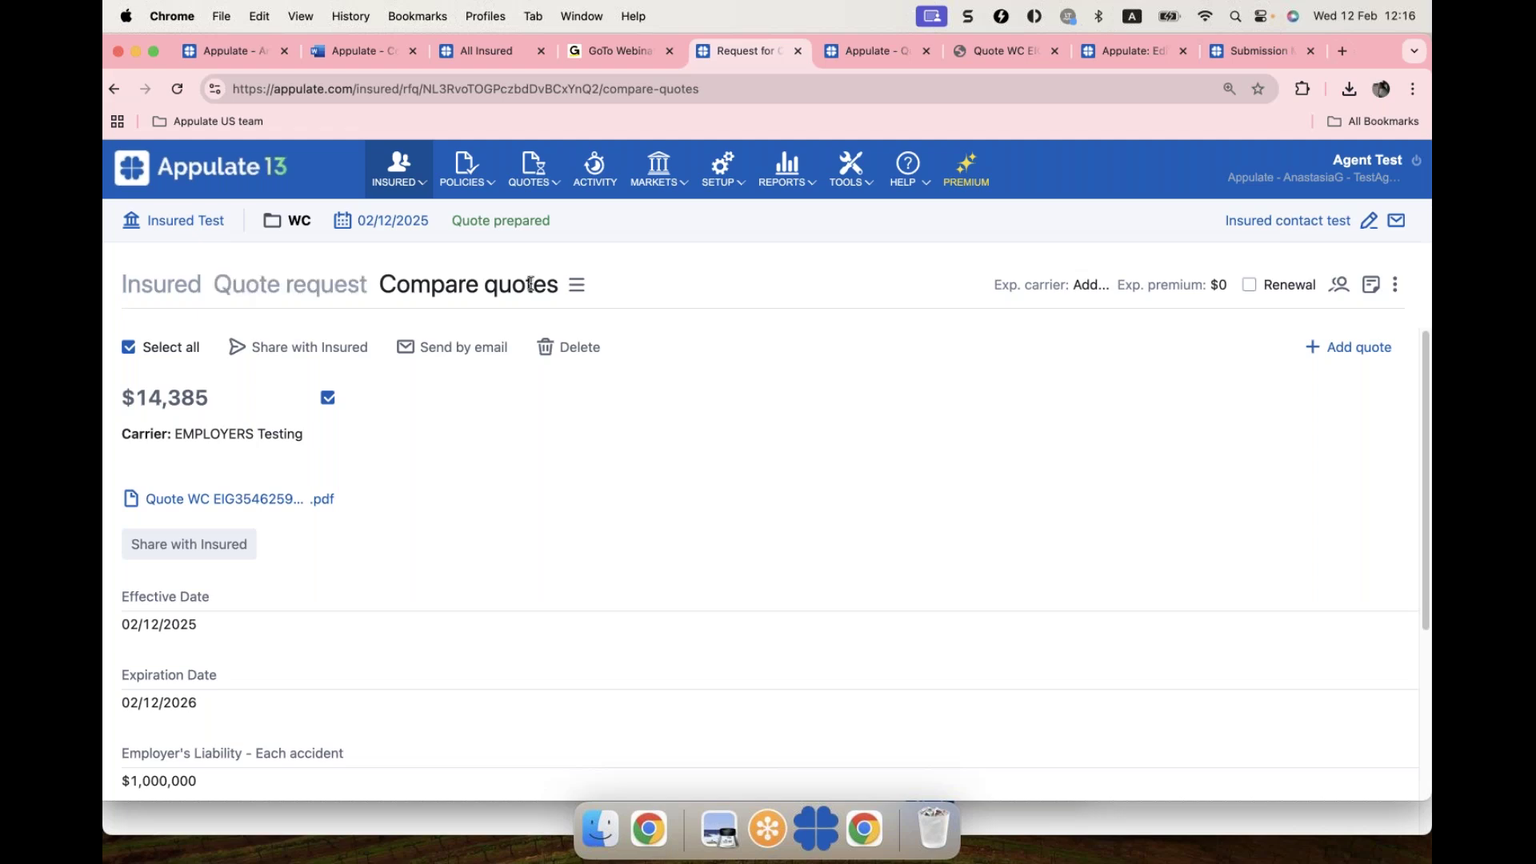
click(580, 291)
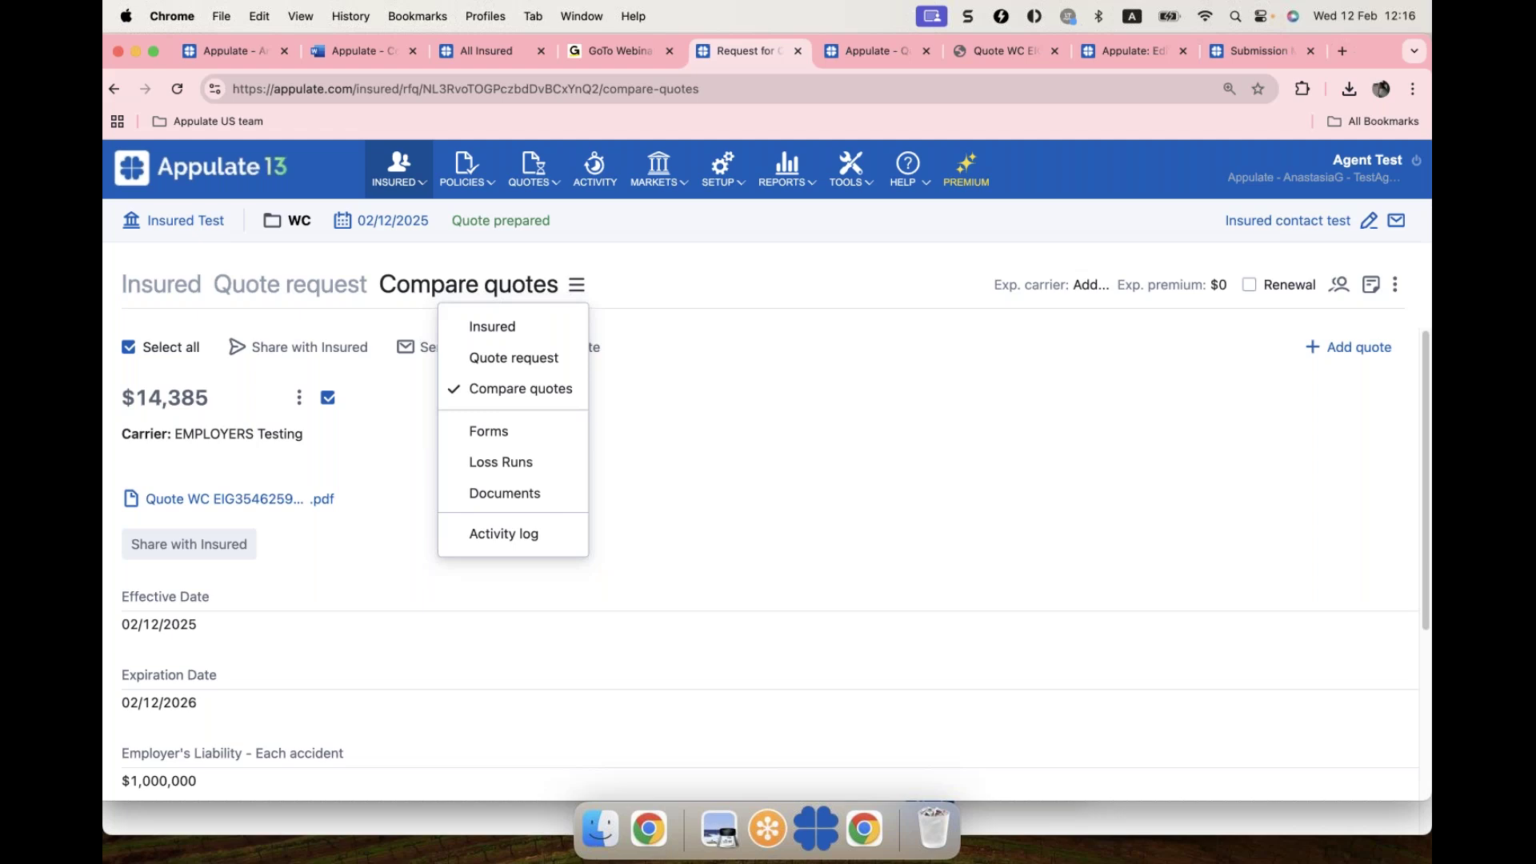
Step: Review the Activity log, then return to the Quote request page with the $14,385 EMPLOYERS quote
click(505, 536)
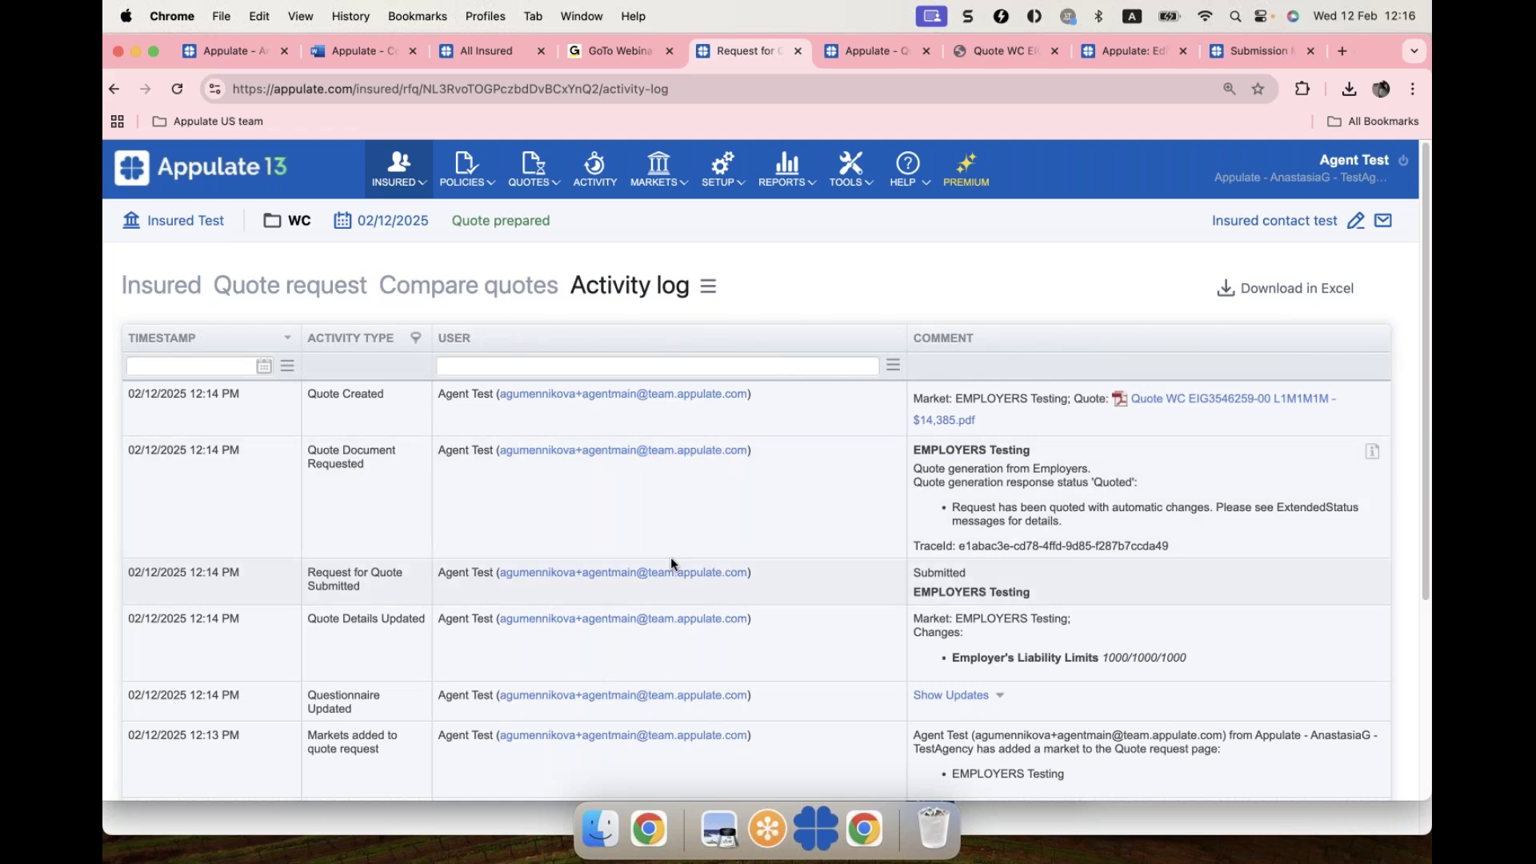
scroll(671, 562, down, 1)
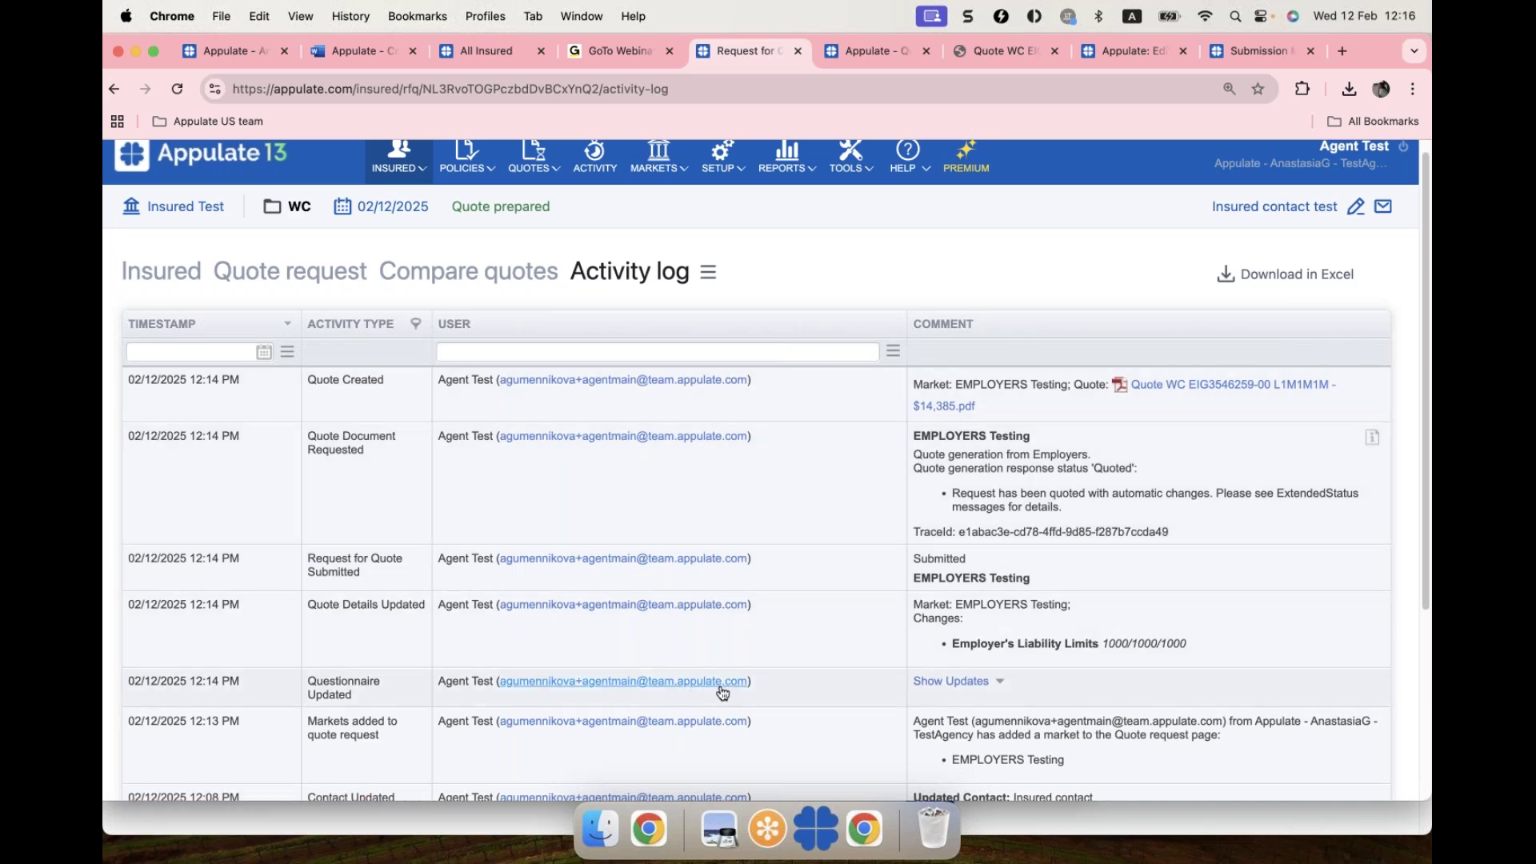
click(332, 276)
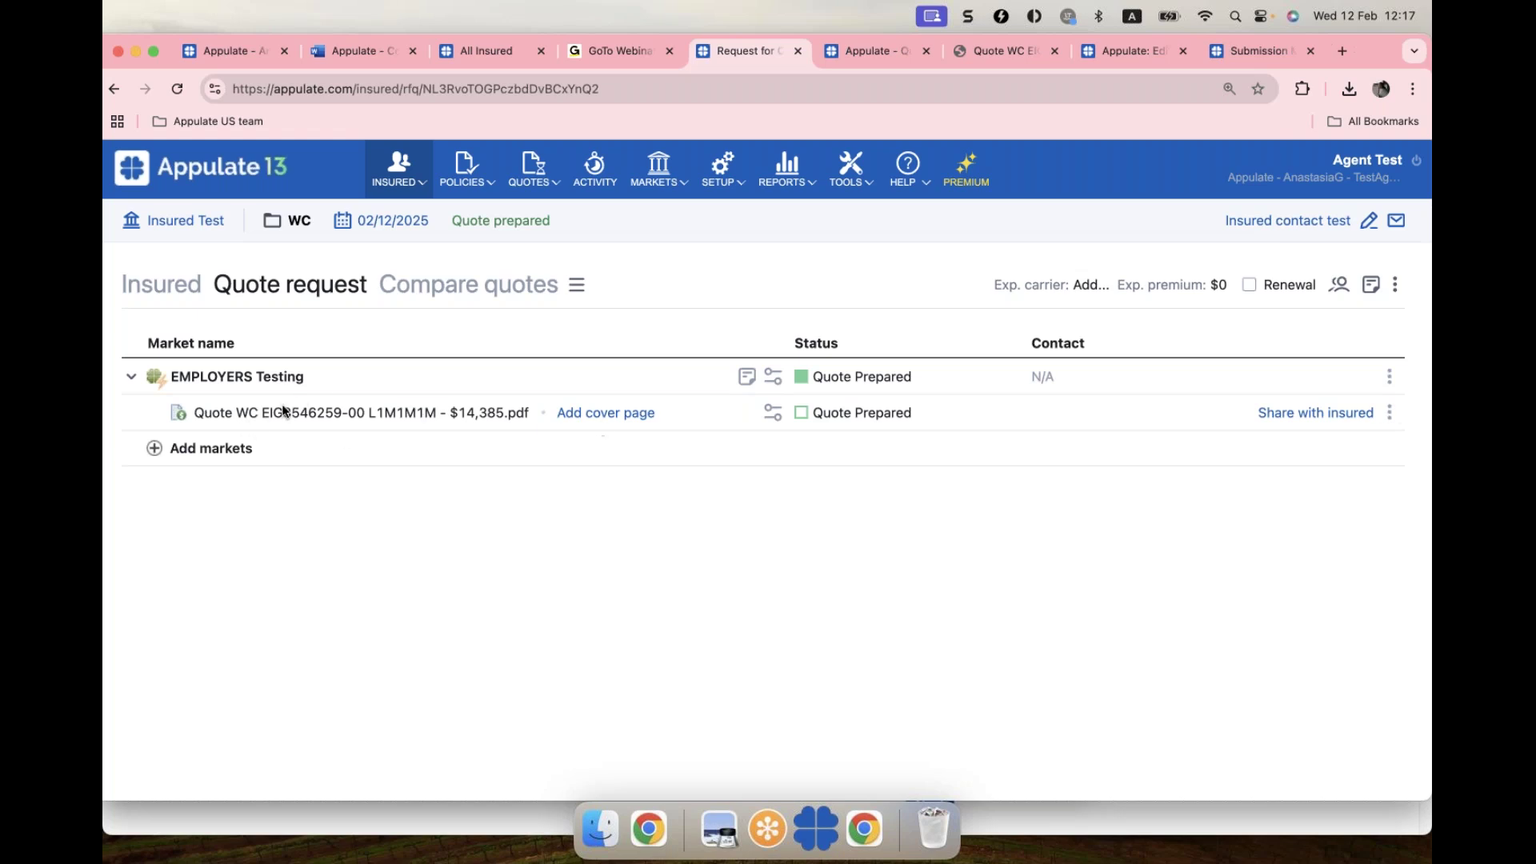
Step: Mark the $14,385 EMPLOYERS Testing quote as bound, making it an active policy
click(1393, 415)
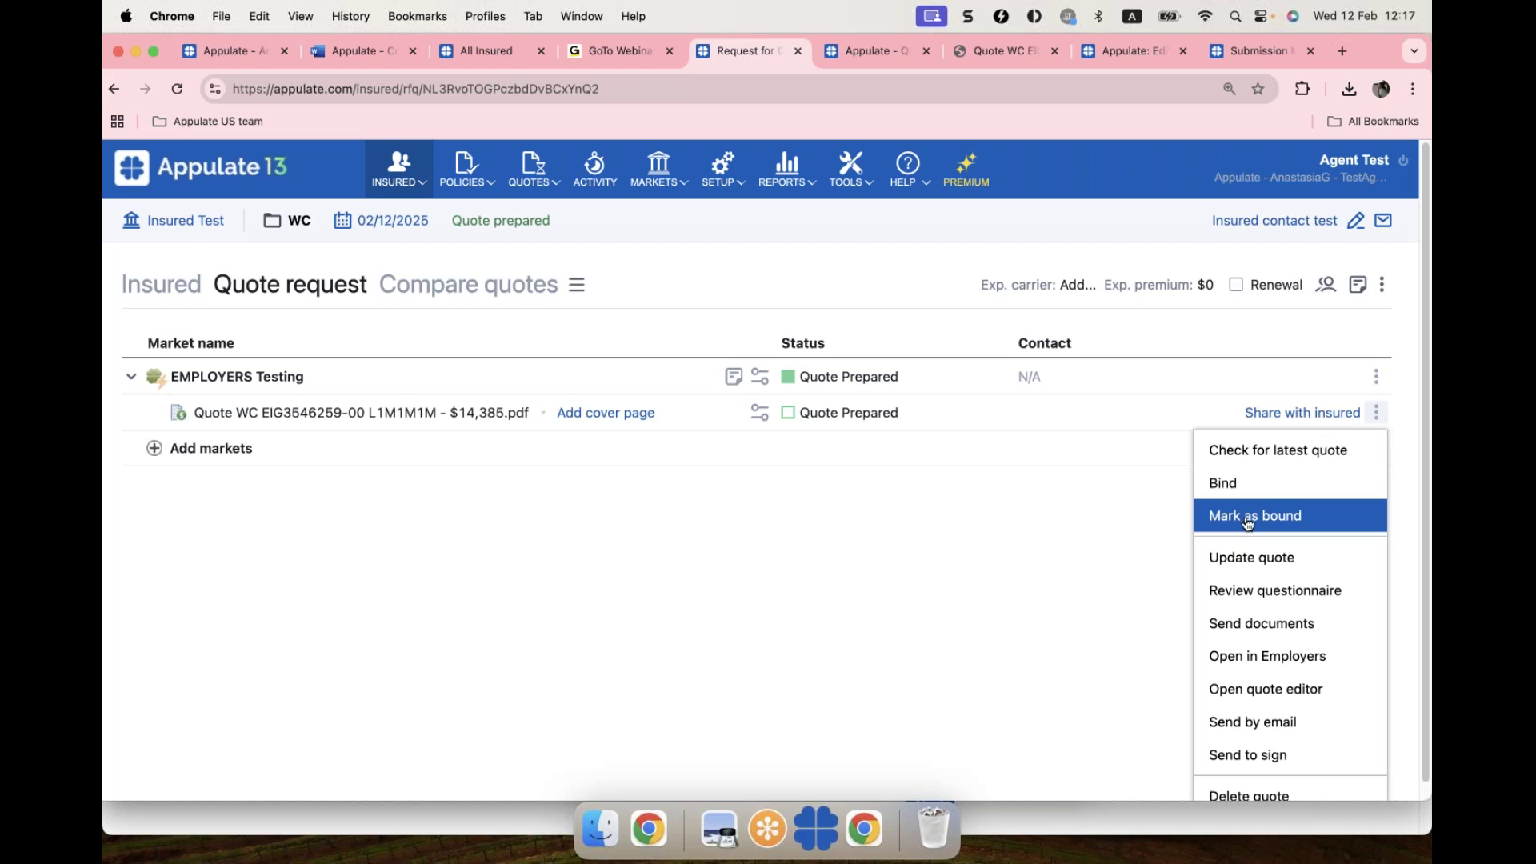
click(1246, 520)
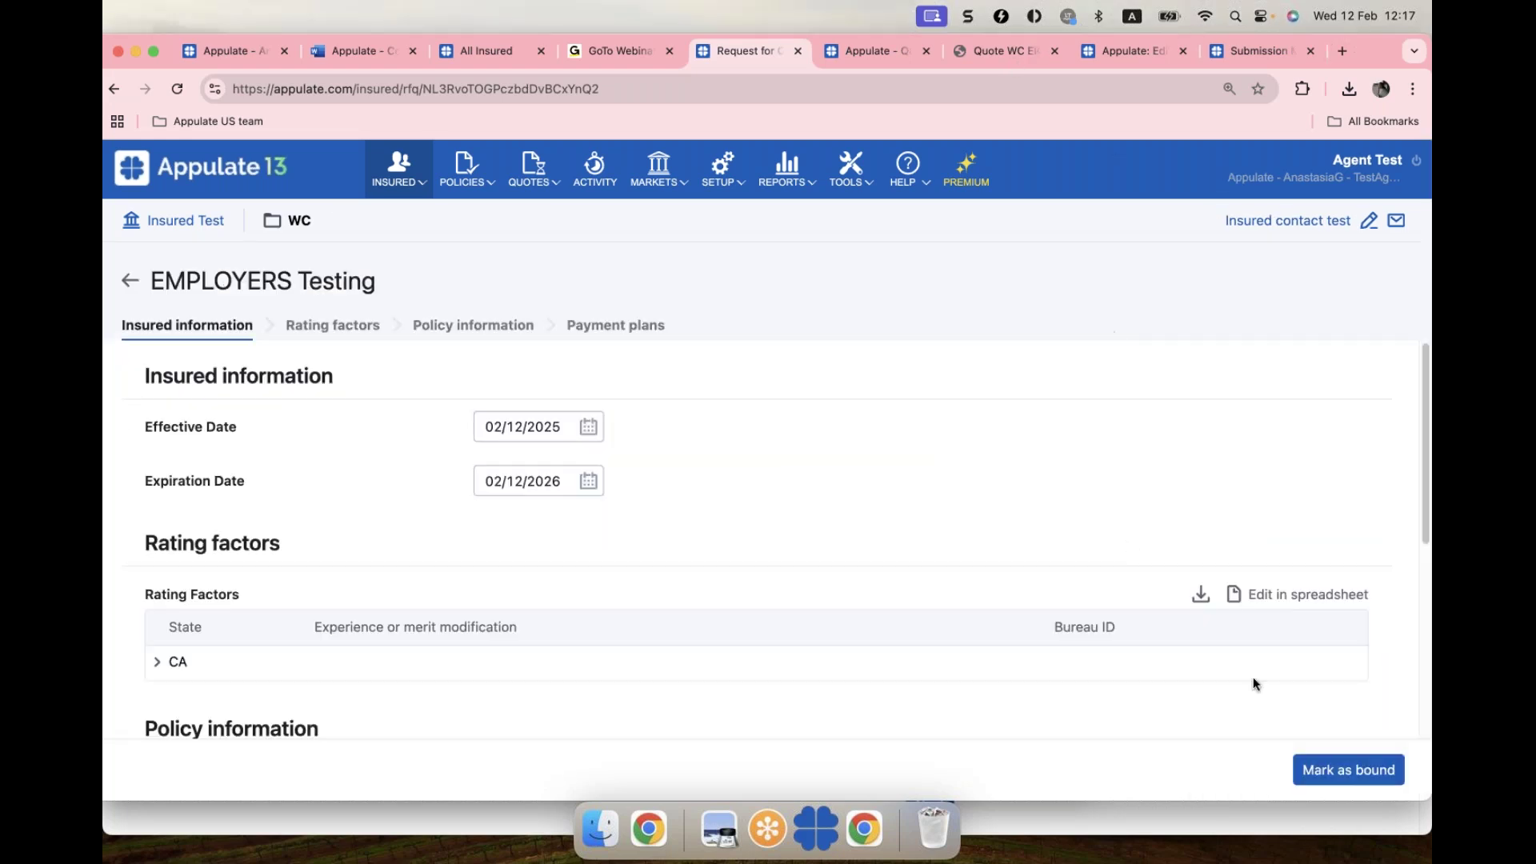
click(1347, 771)
click(904, 373)
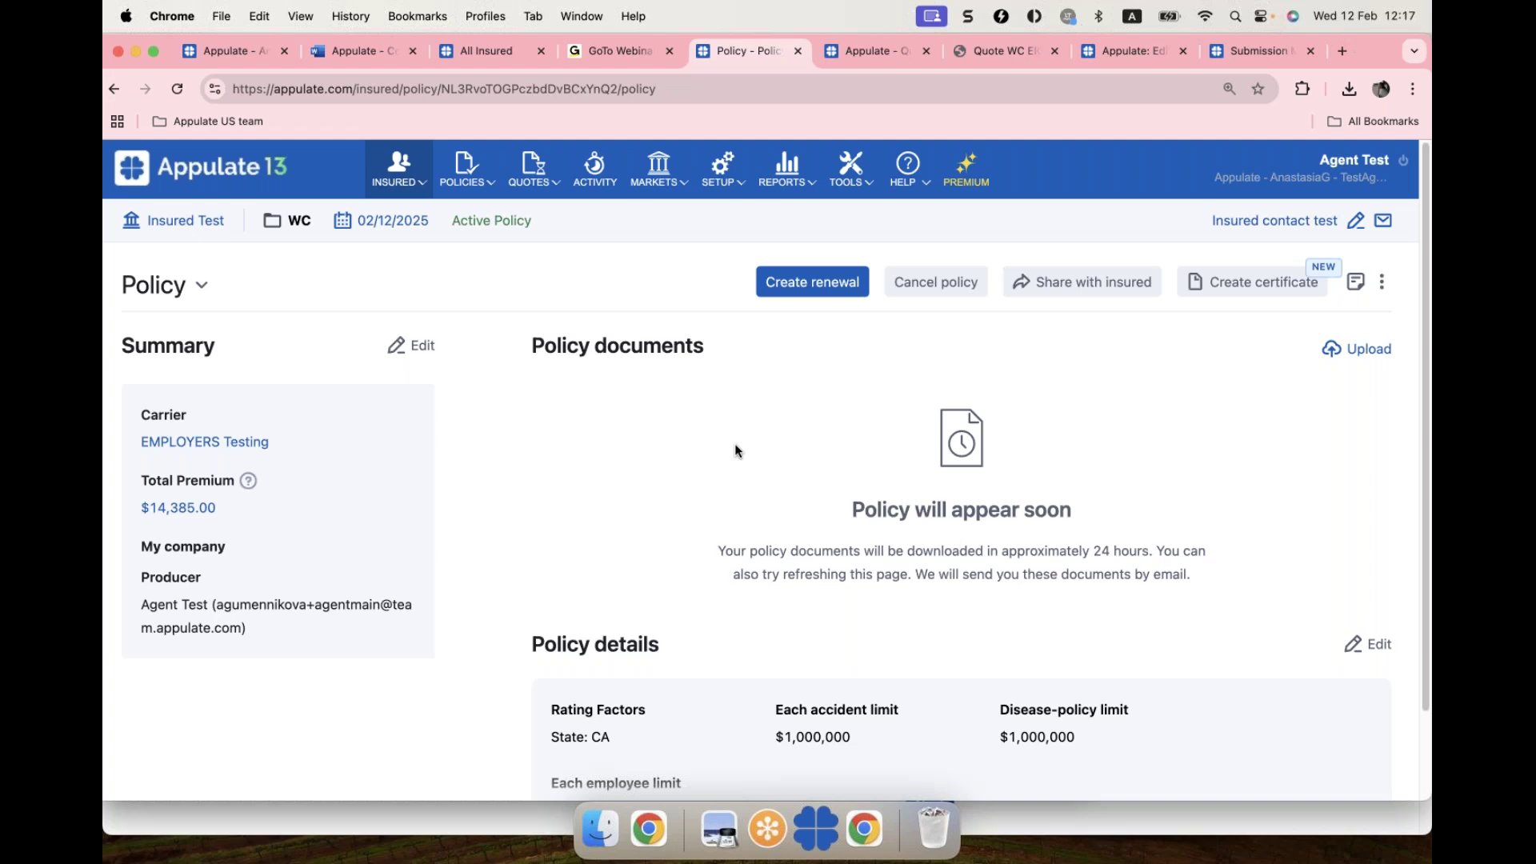
Step: Edit the policy summary to auto-create a remarketing request on 11/14/2025 and save
scroll(736, 450, down, 2)
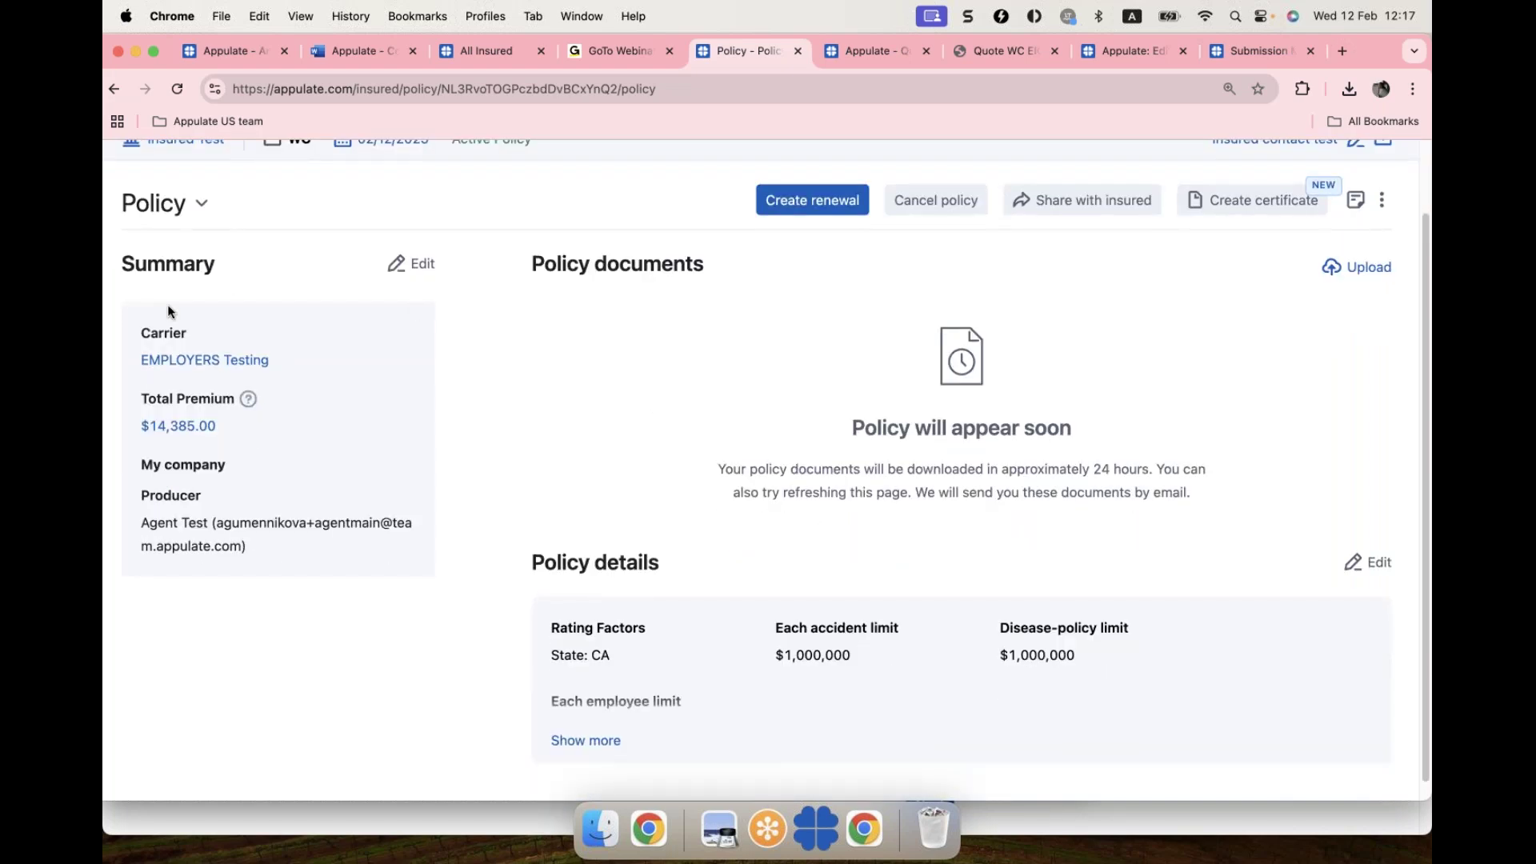
click(425, 271)
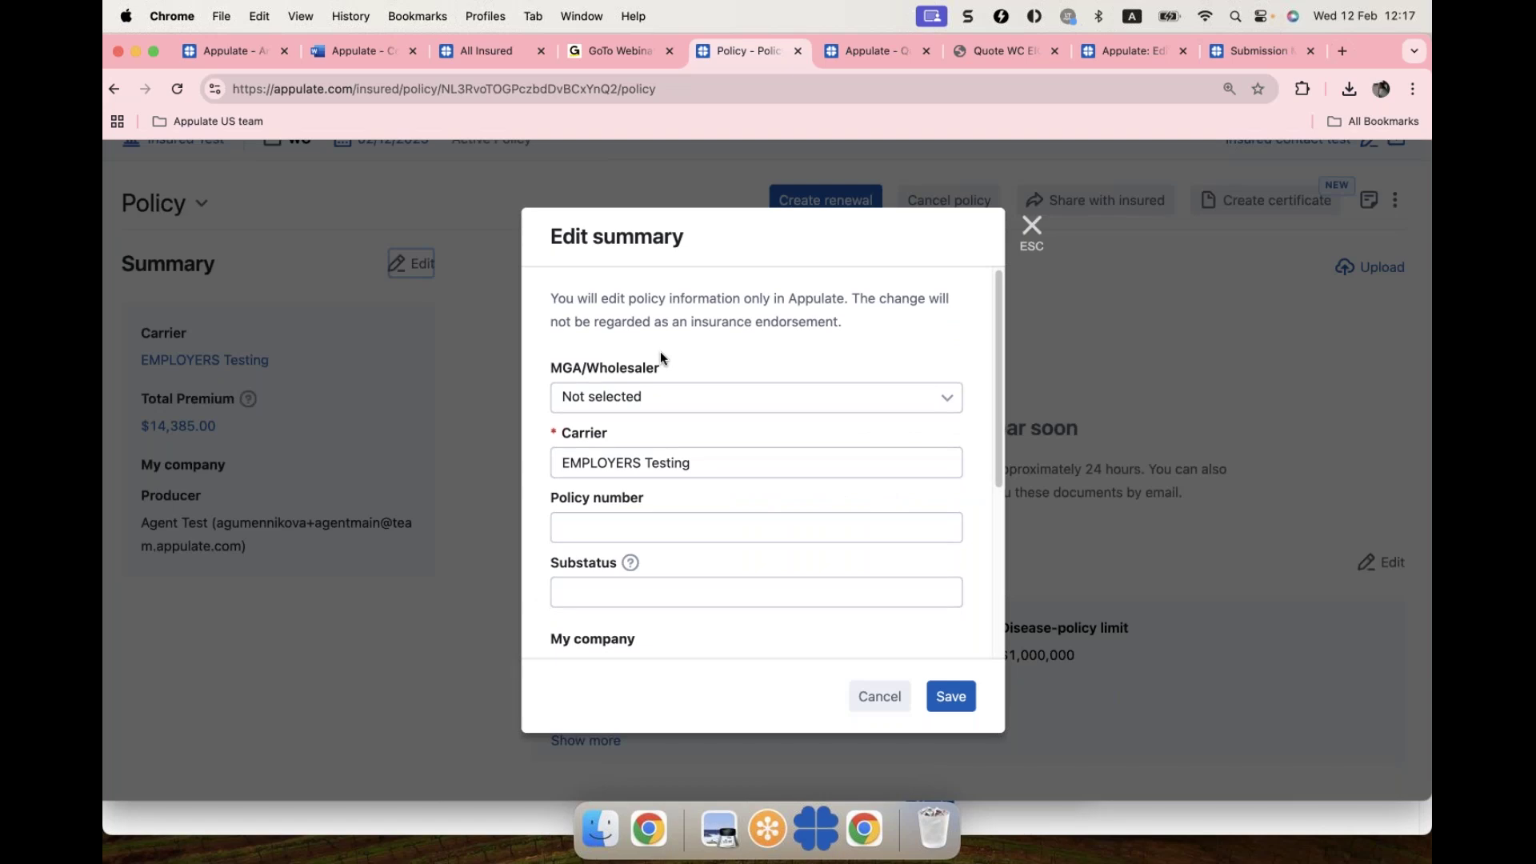
scroll(670, 353, down, 5)
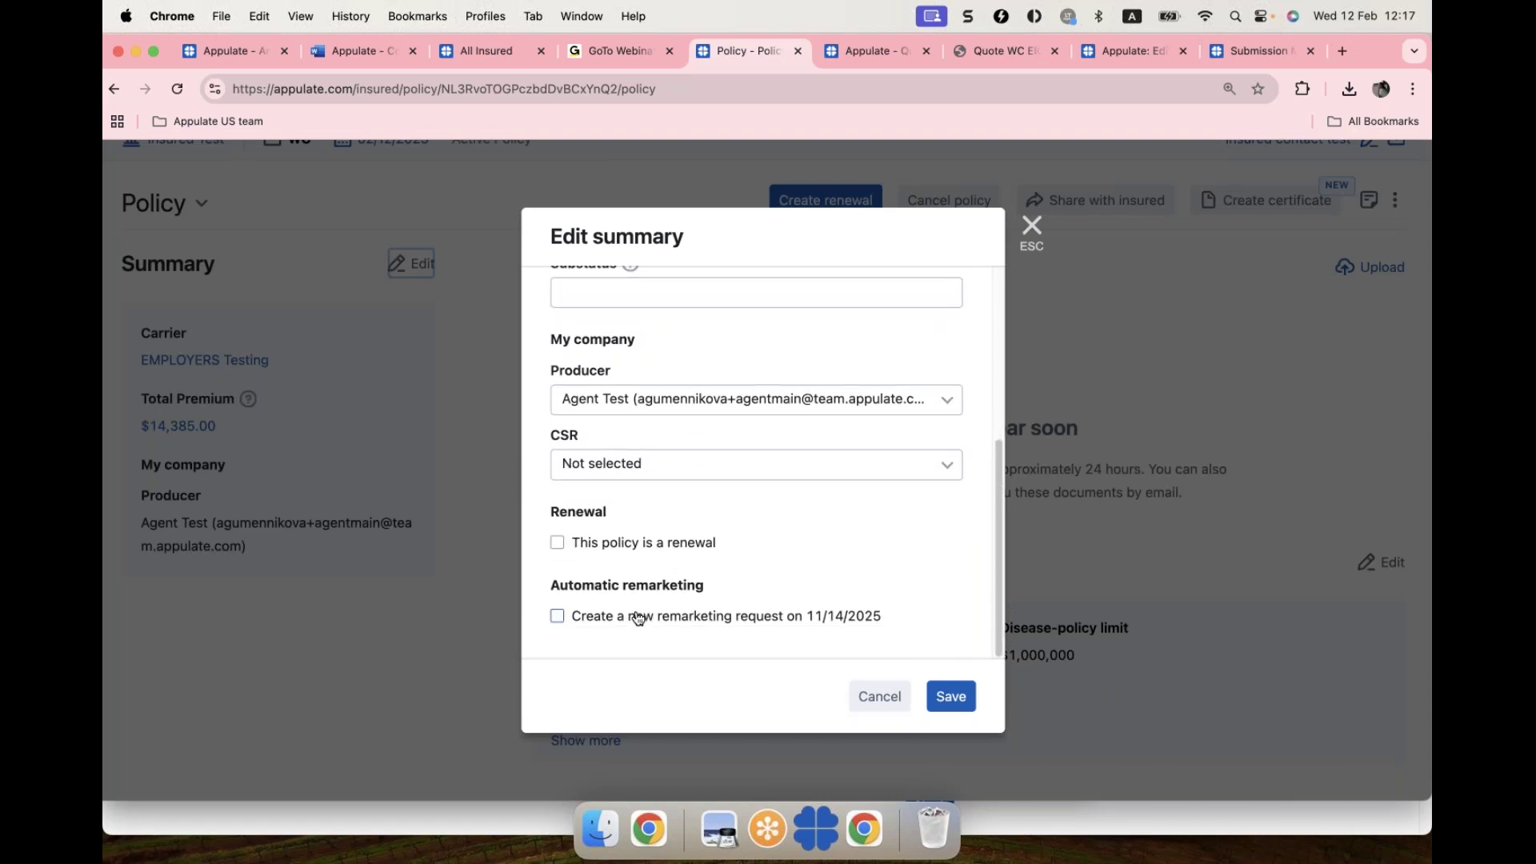
click(646, 623)
click(951, 696)
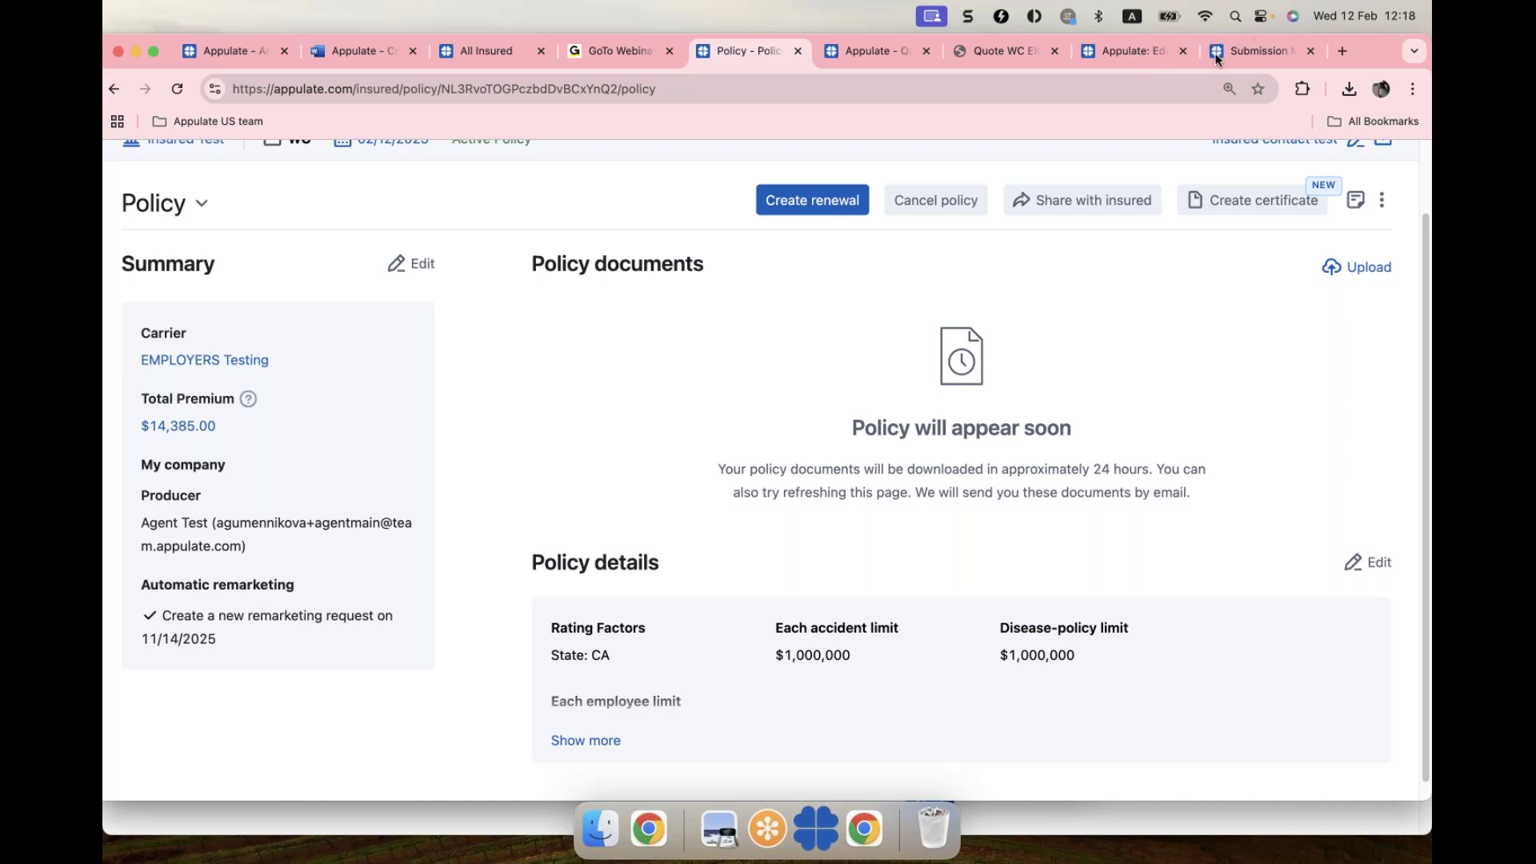
Step: Start a certificate, back out to the insured's profile, then return to the policy page
click(1263, 196)
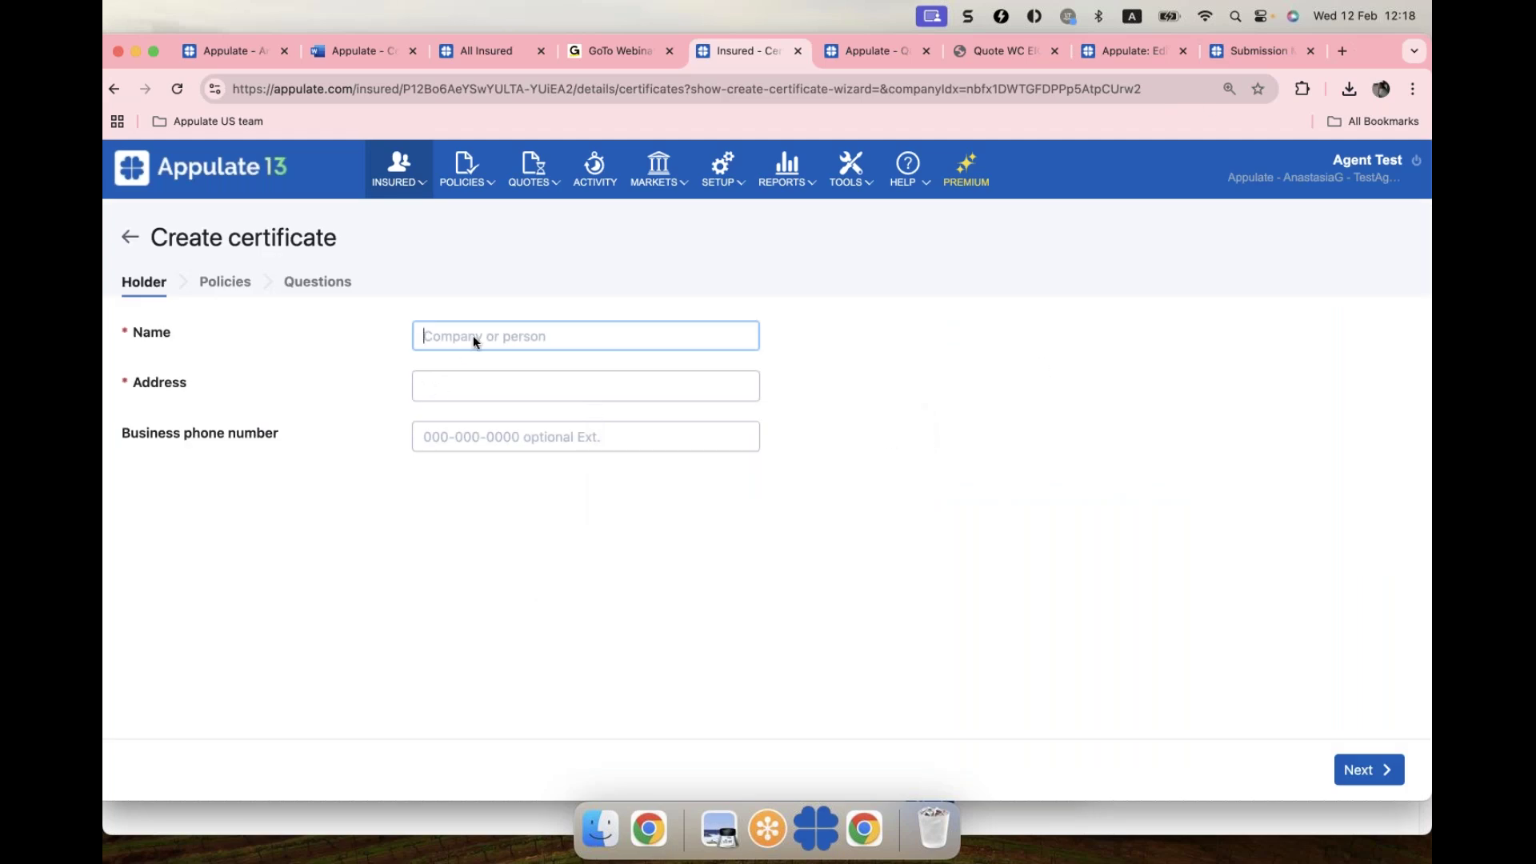
click(121, 239)
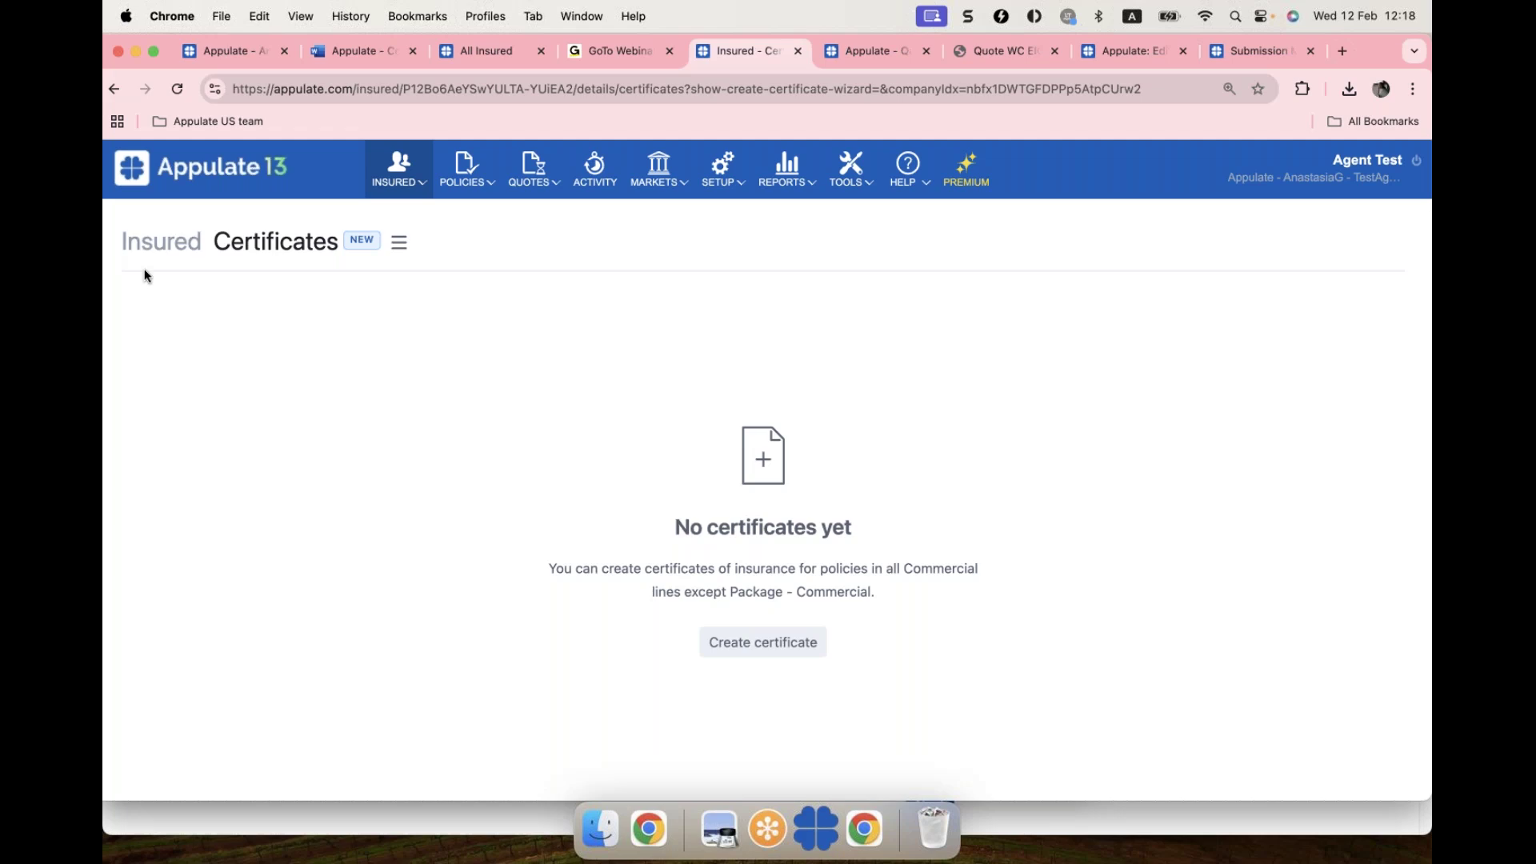
click(156, 248)
click(115, 89)
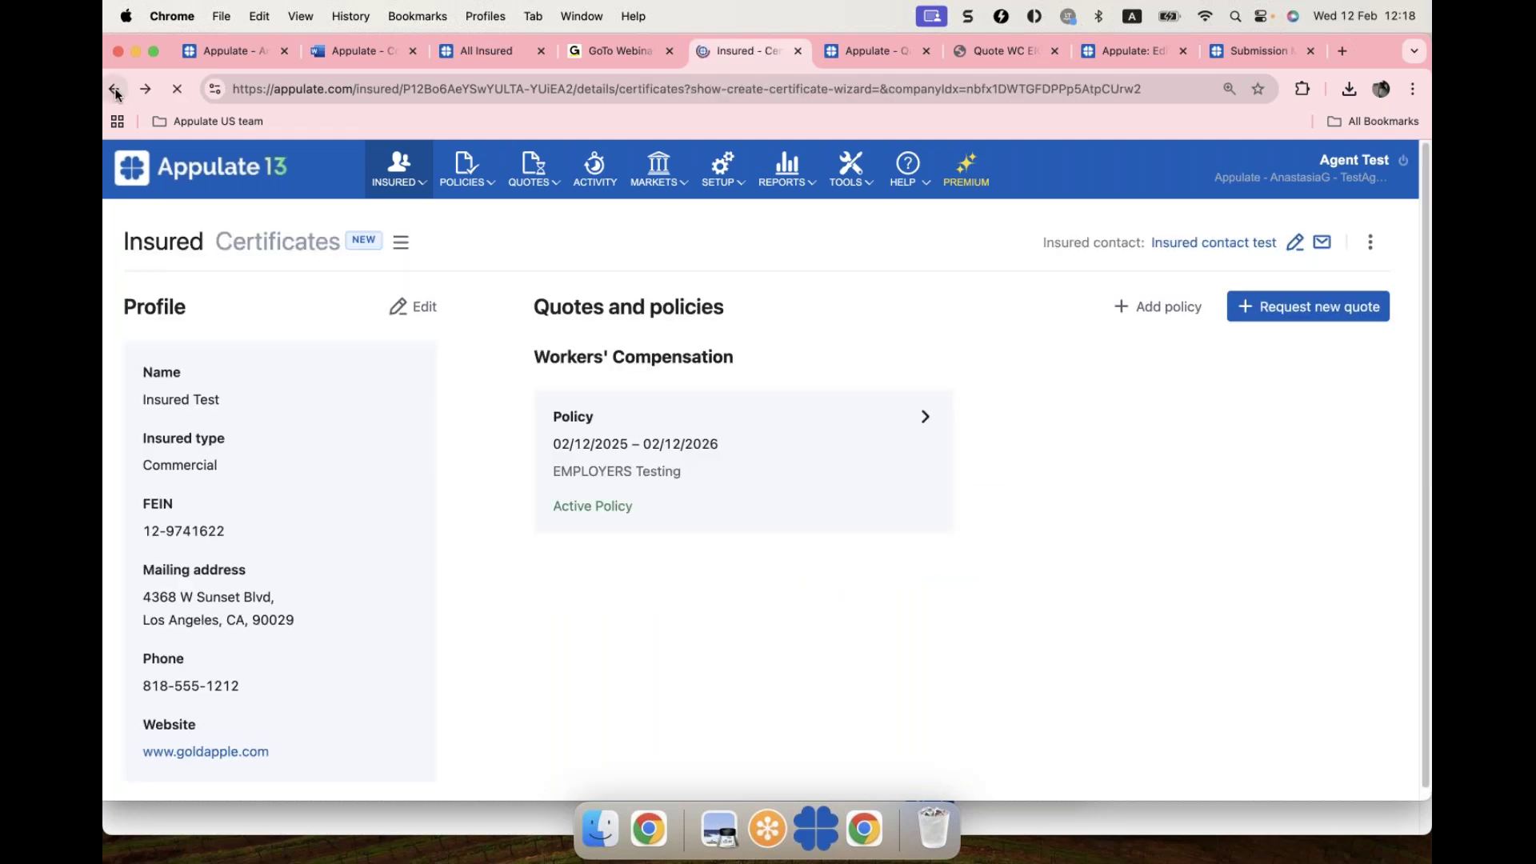
click(115, 90)
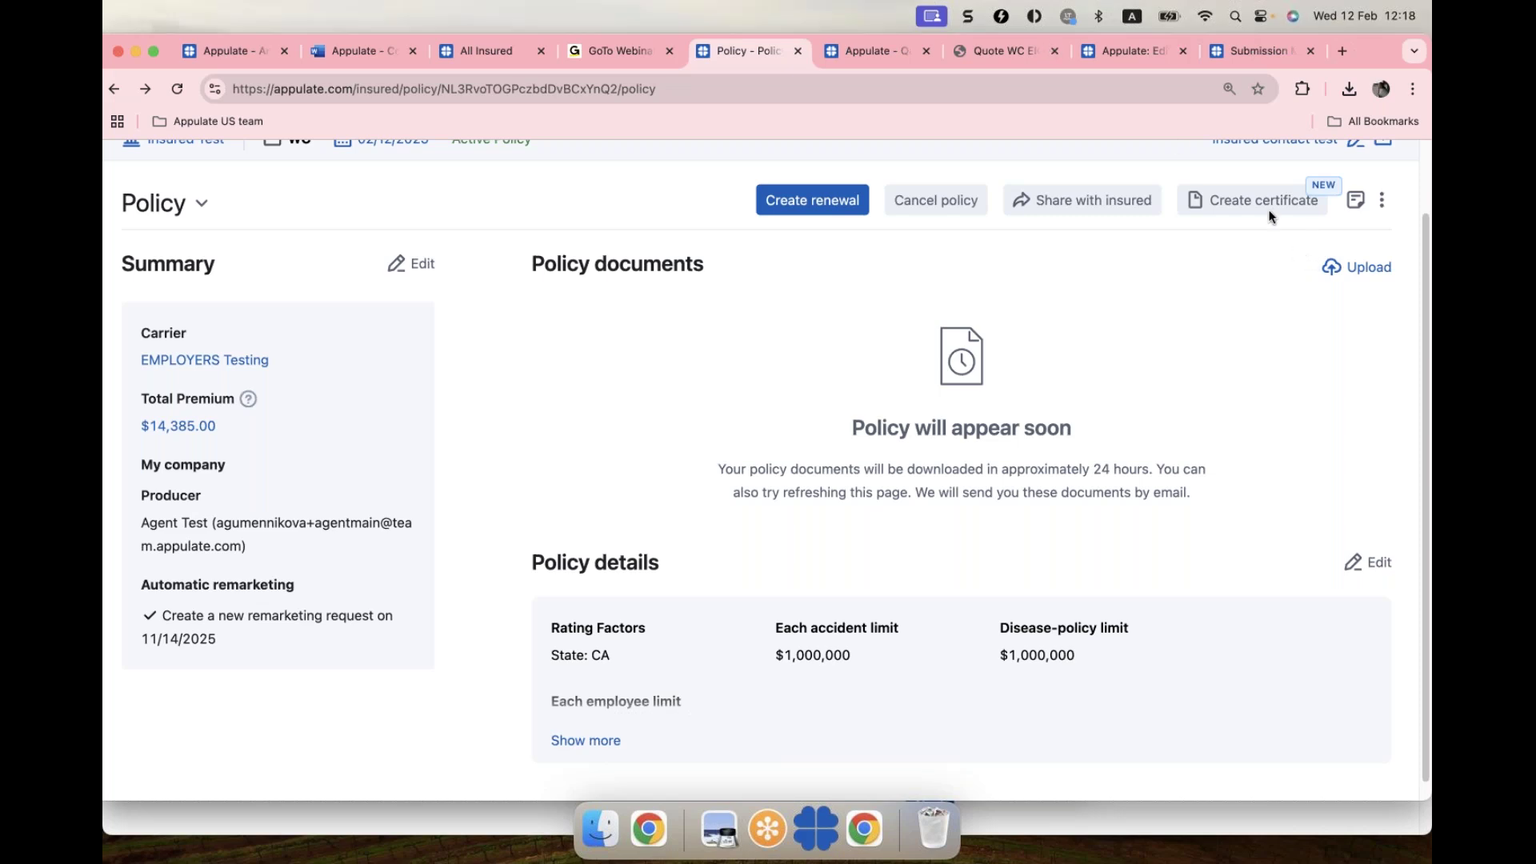
Step: Start a new certificate with holder name and address 'test', including the Workers' Compensation policy
click(1248, 200)
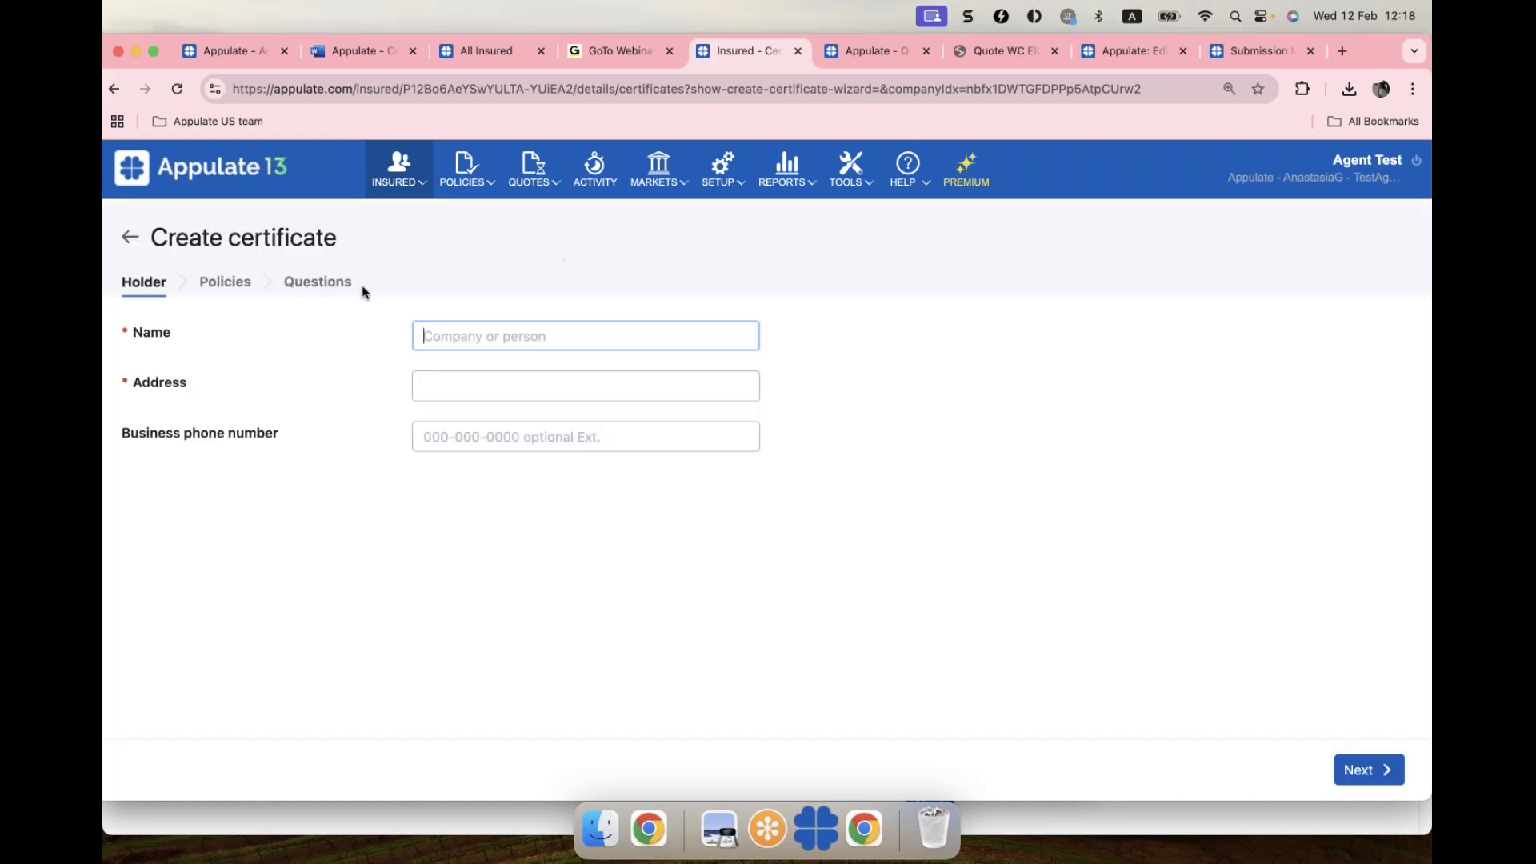
click(473, 338)
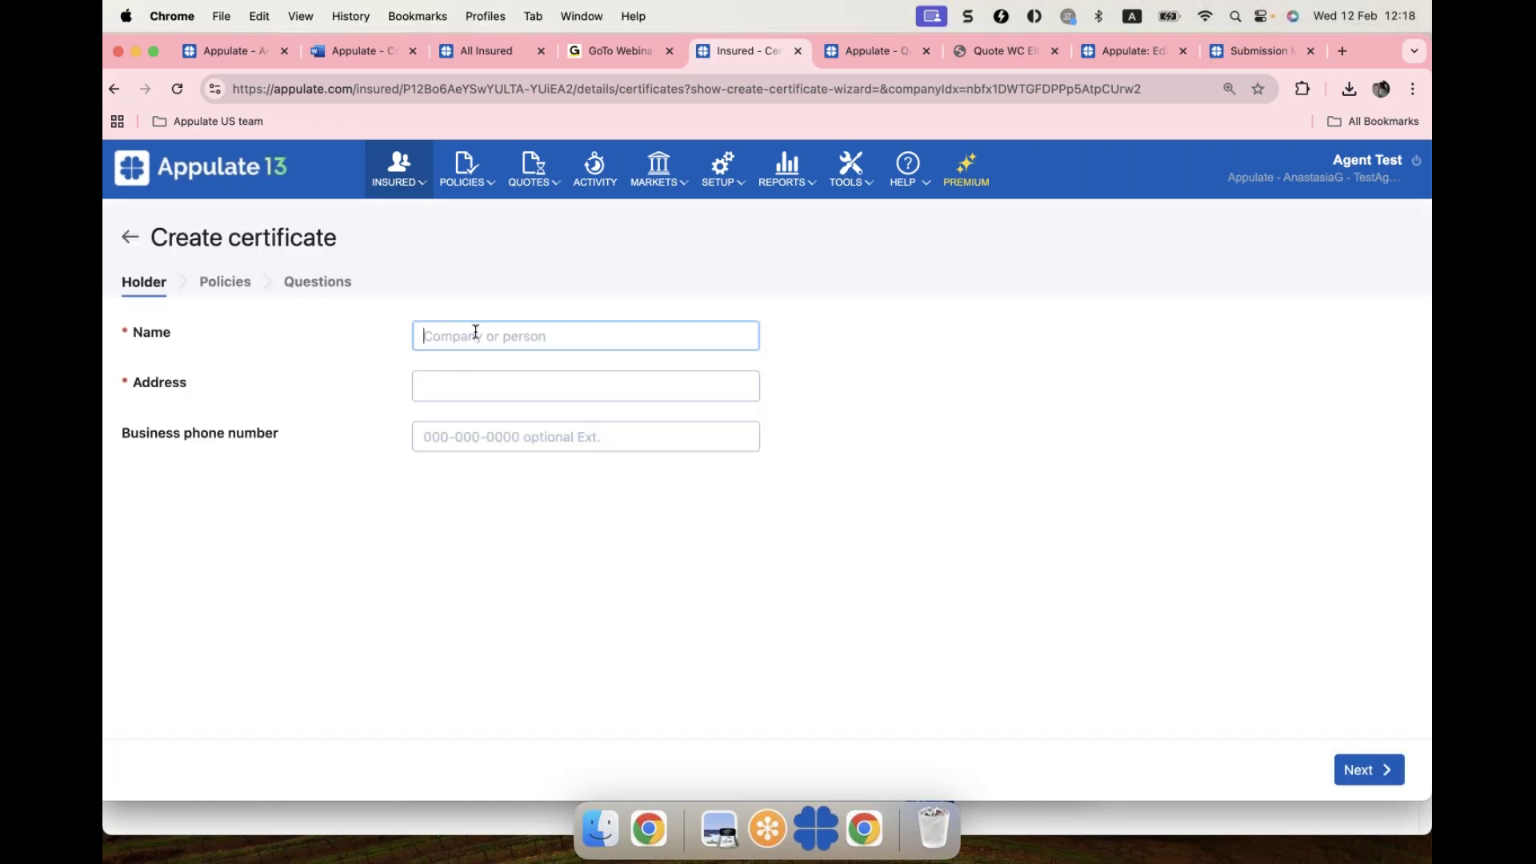
text(test)
click(477, 382)
text(test)
click(226, 283)
click(224, 284)
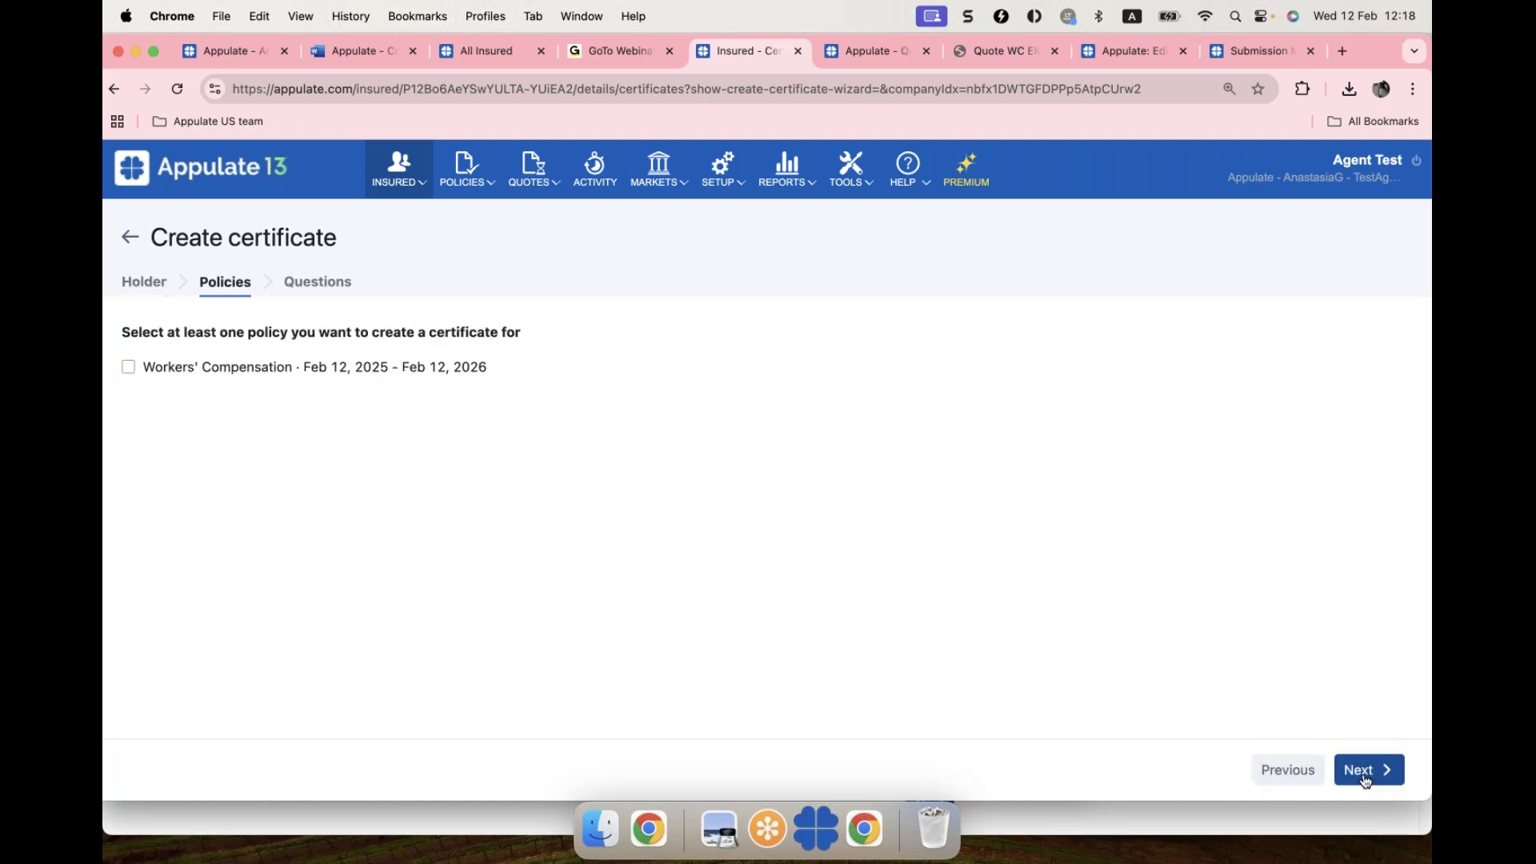
click(189, 372)
Step: Enter certificate number 12345678 and complete the certificate
click(1383, 770)
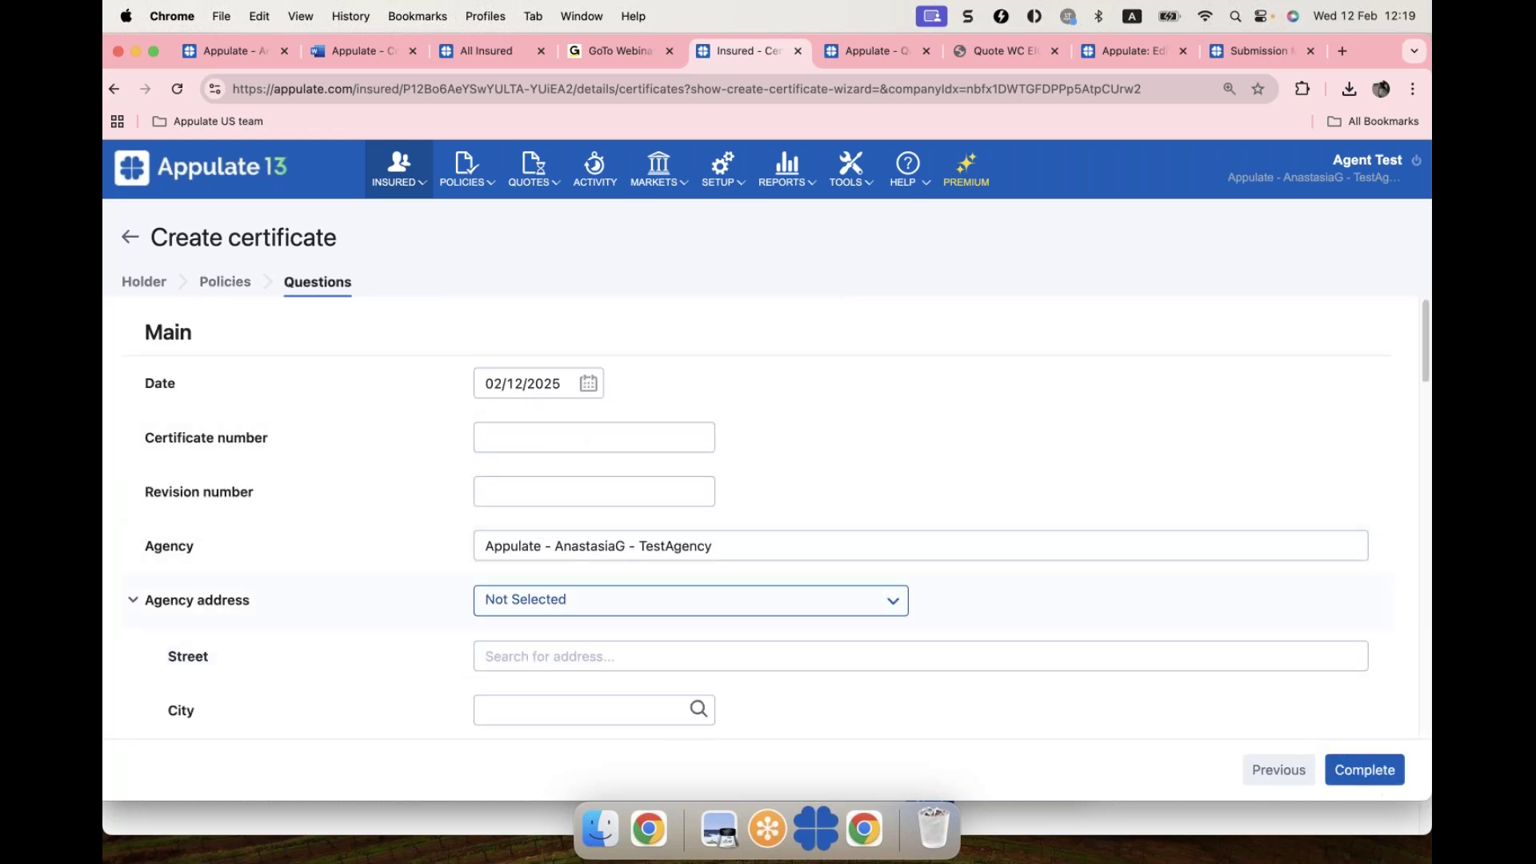
scroll(578, 516, down, 2)
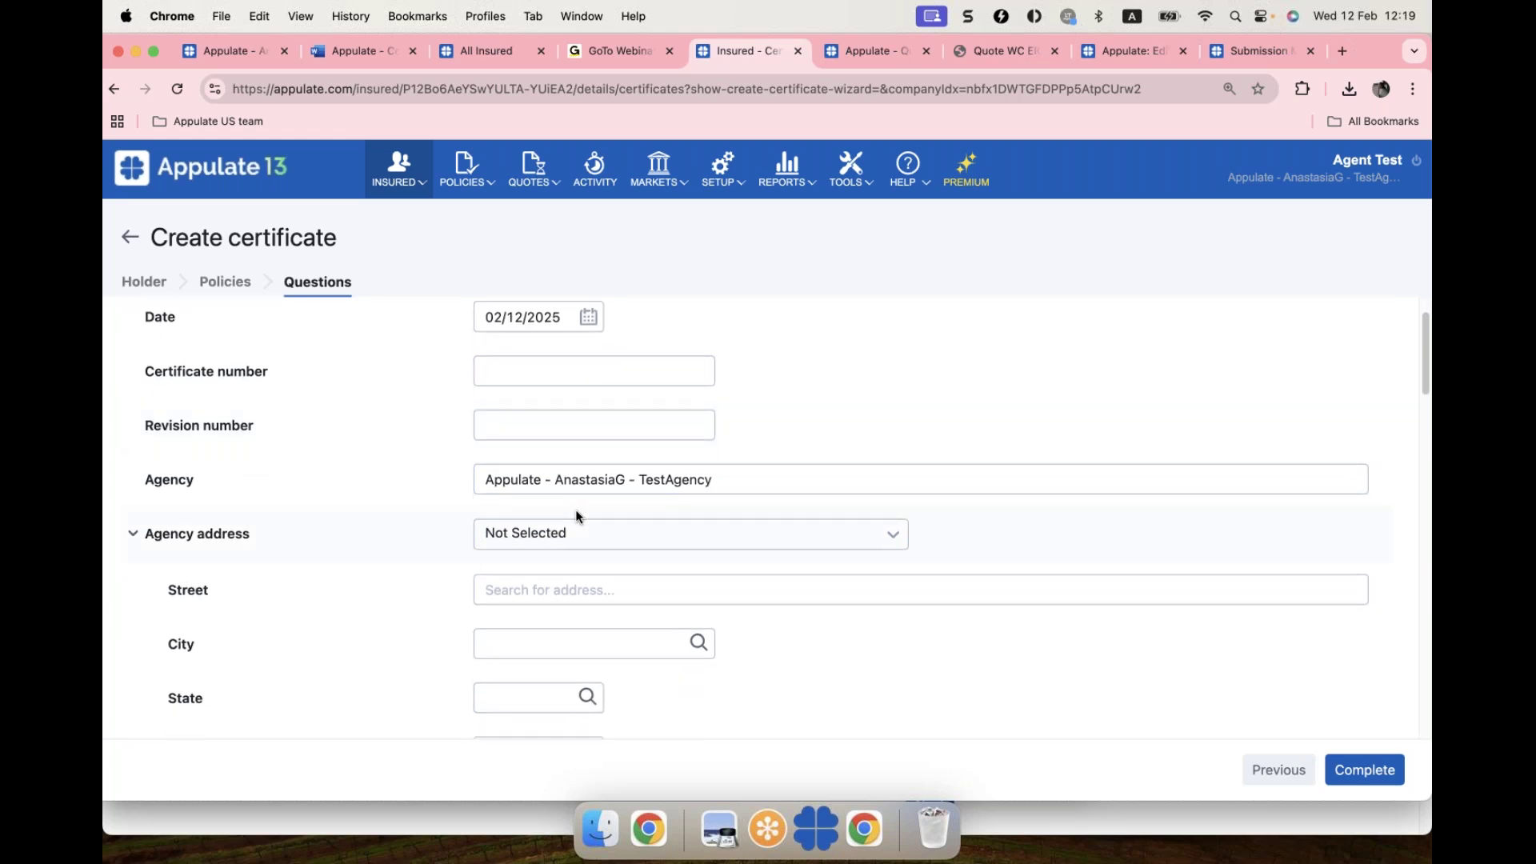
click(508, 613)
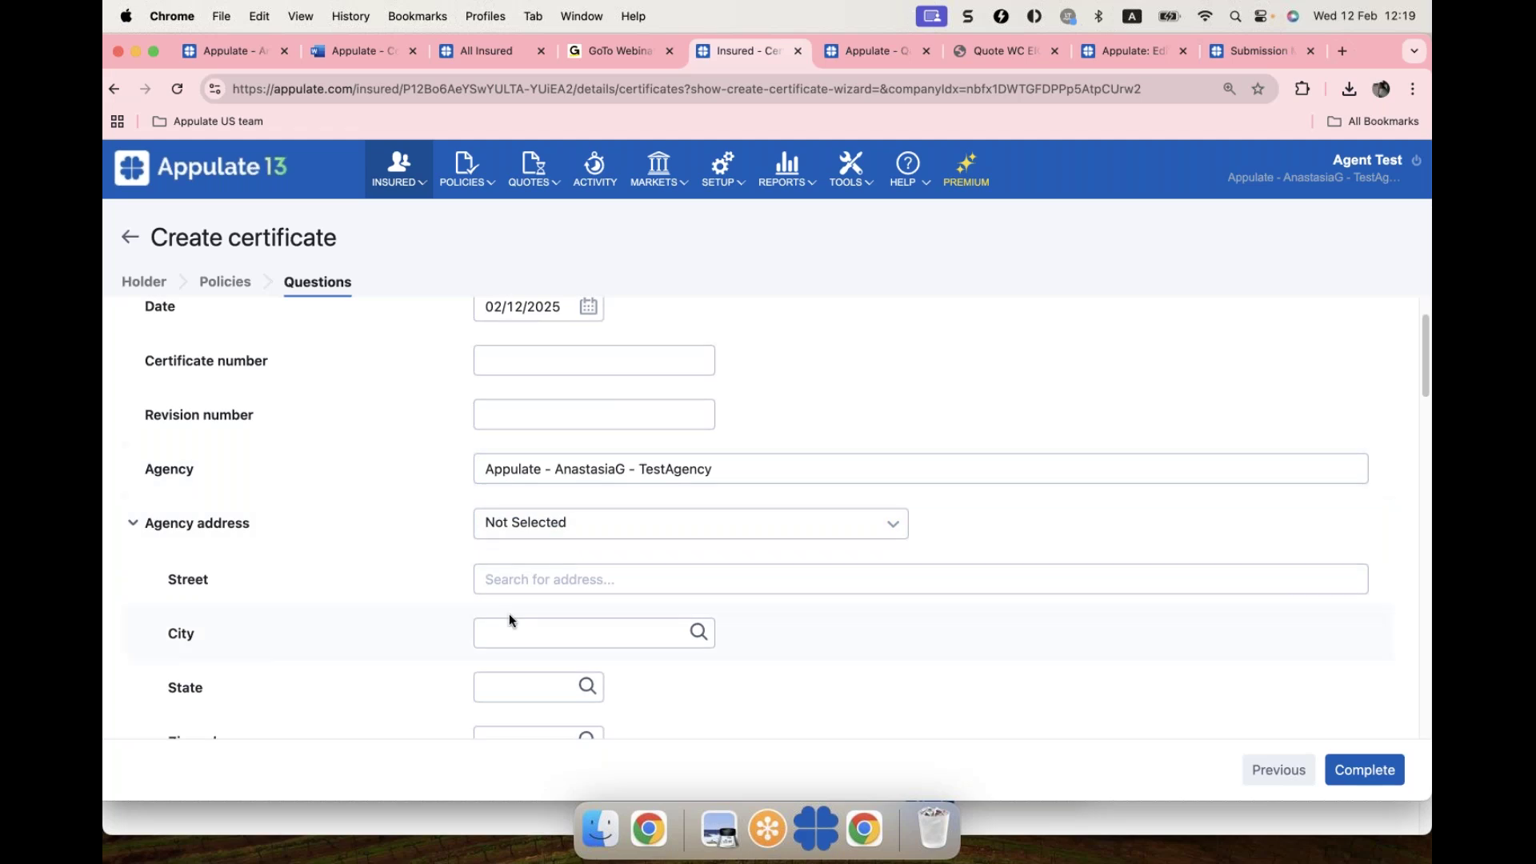
scroll(509, 613, up, 2)
click(497, 443)
text(12345678)
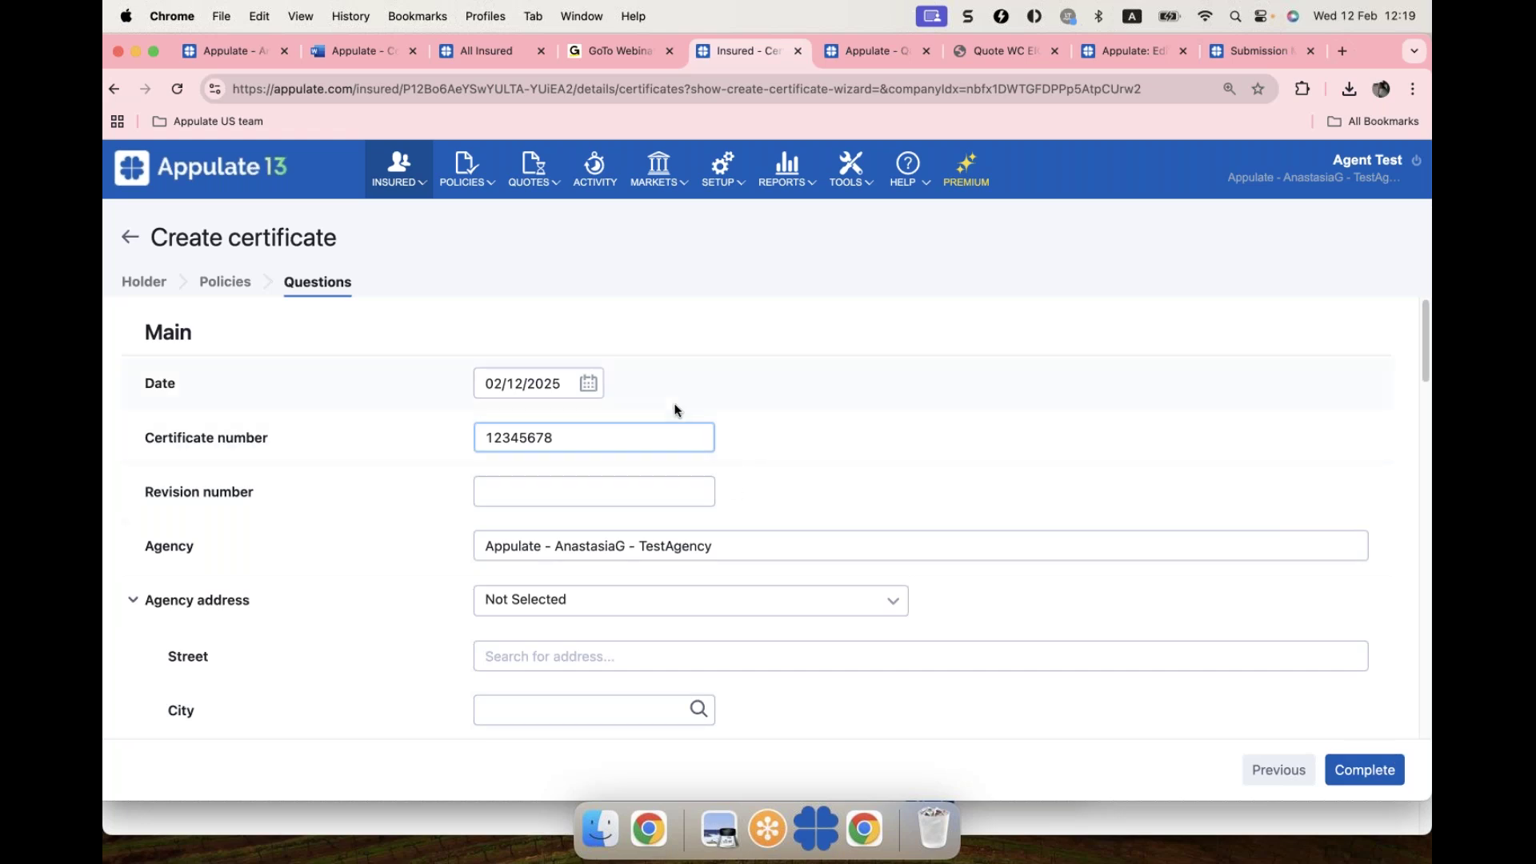
click(1366, 770)
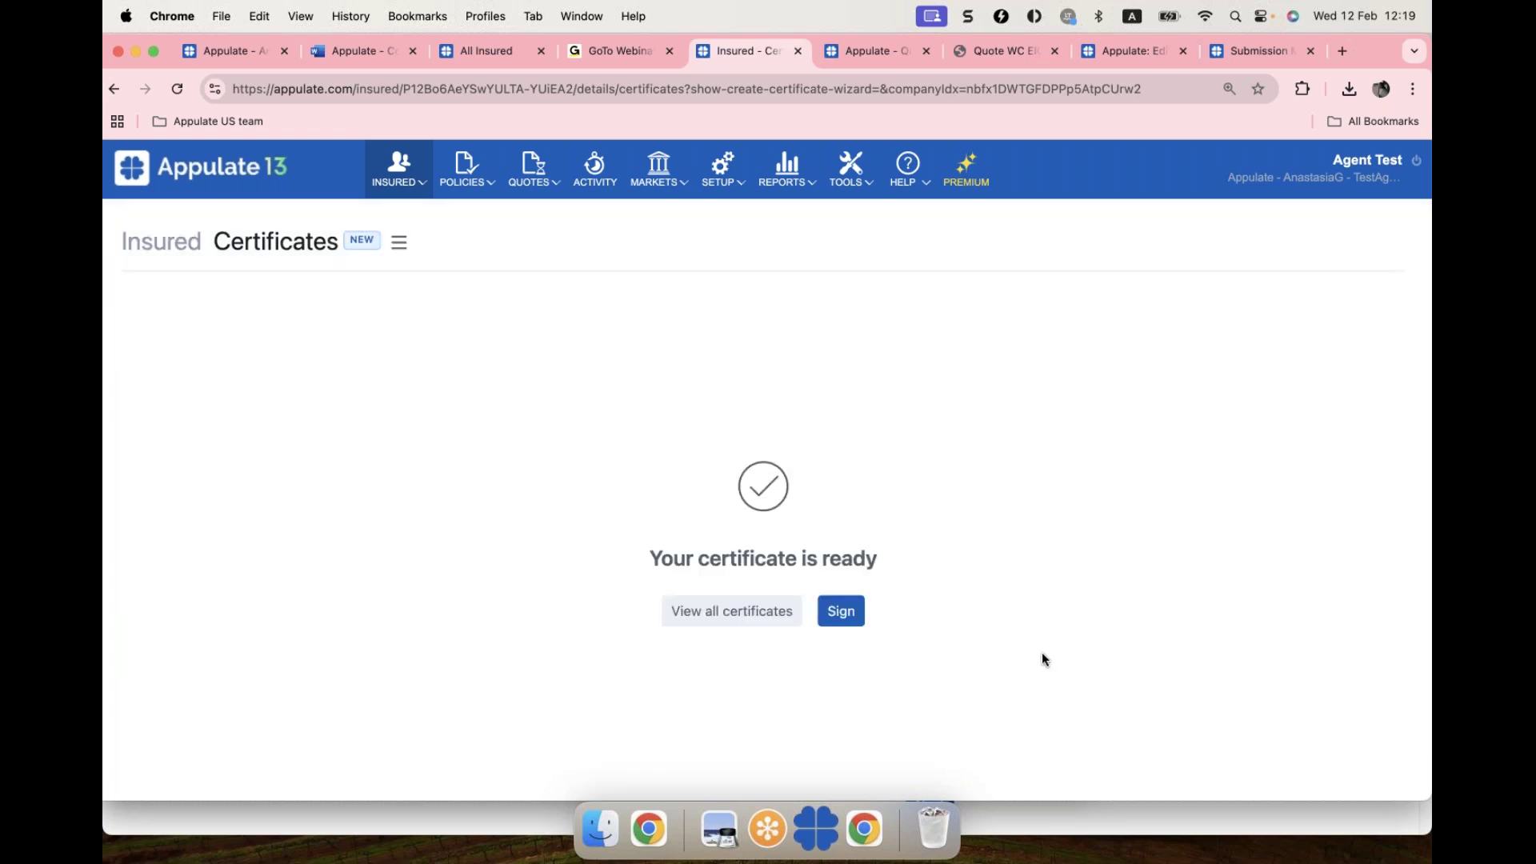
Step: From the full certificates list, save the 'test' holder's certificate PDF to the Desktop
click(714, 623)
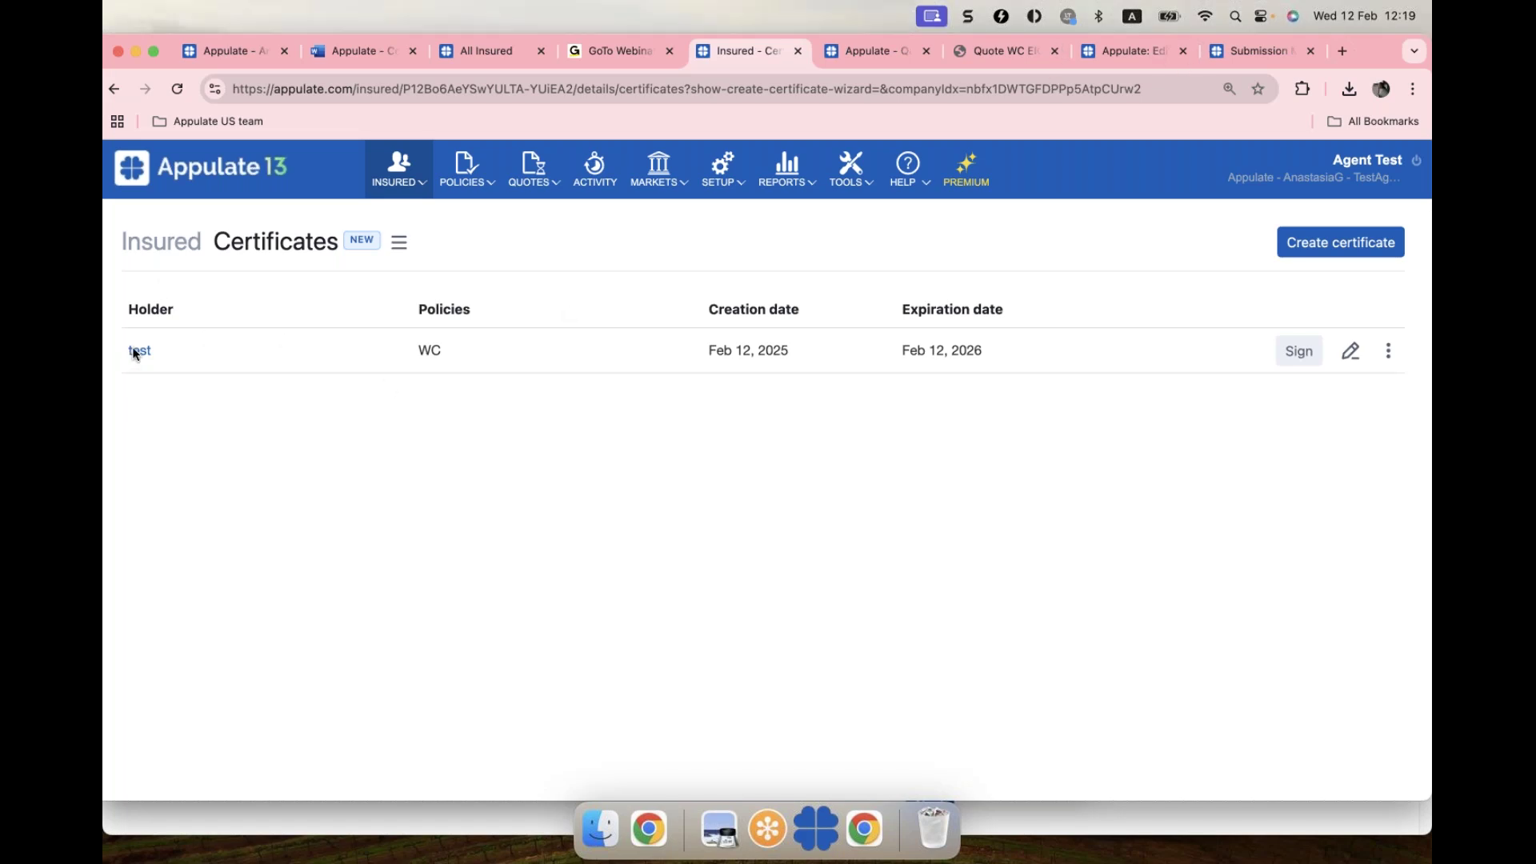
click(140, 351)
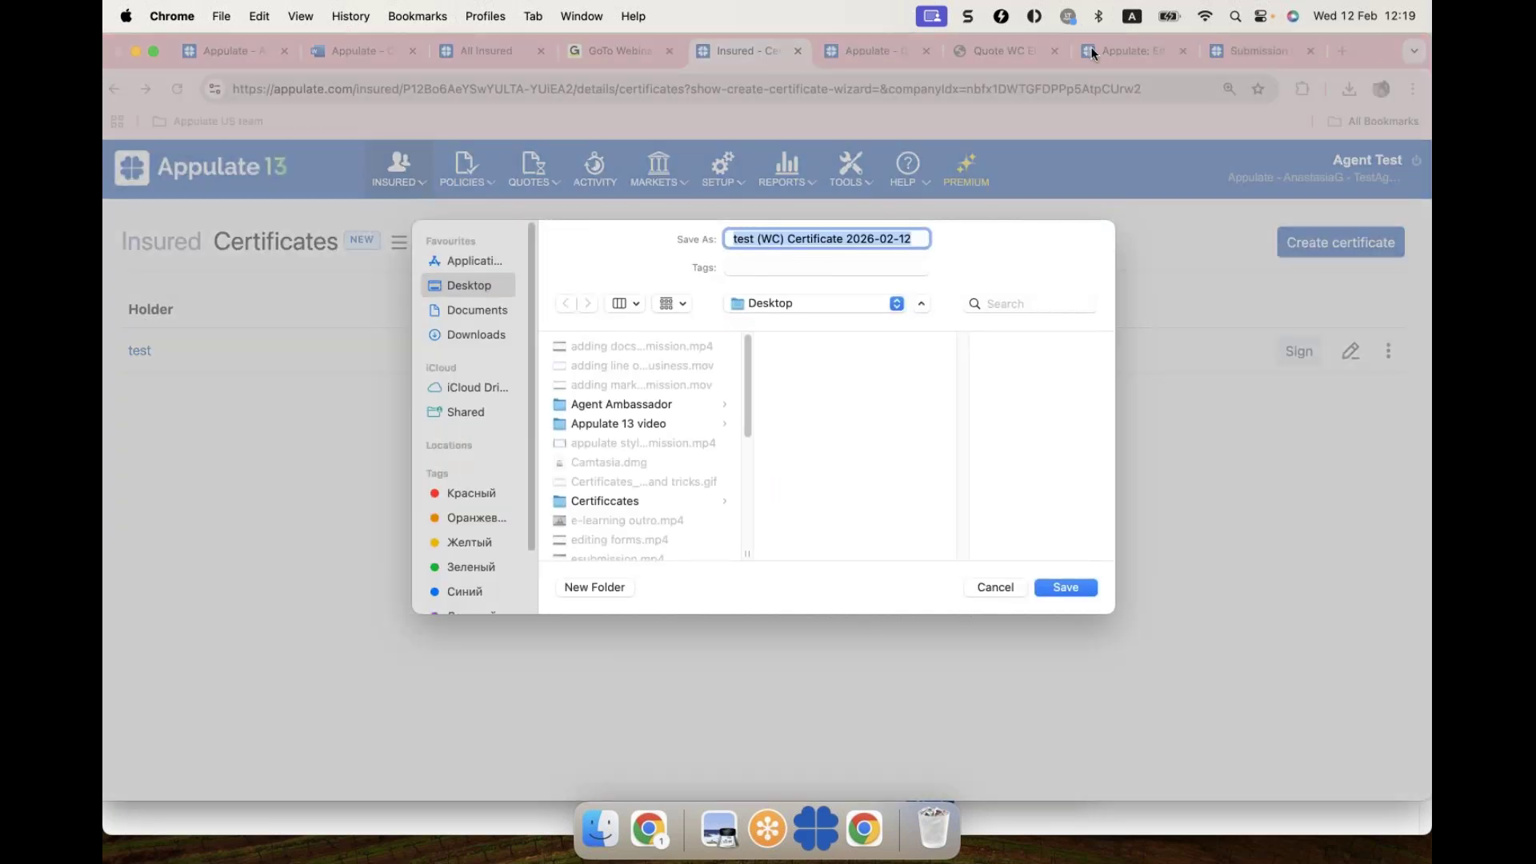
click(1067, 588)
Step: Open the downloaded ACORD certificate PDF, scroll through it, and return to Appulate
click(1202, 128)
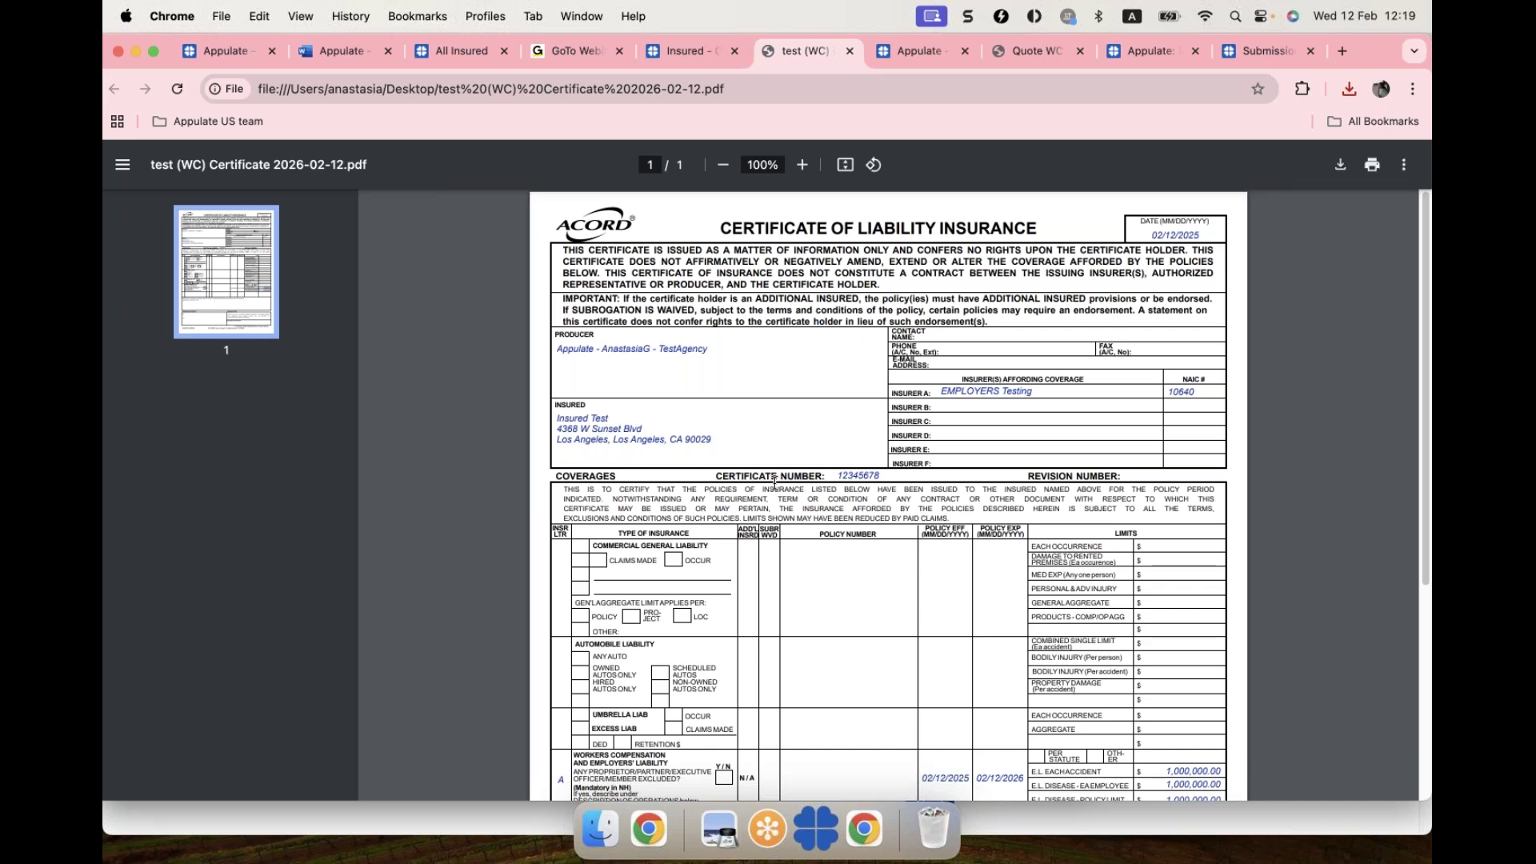
scroll(774, 484, down, 1)
scroll(775, 483, down, 5)
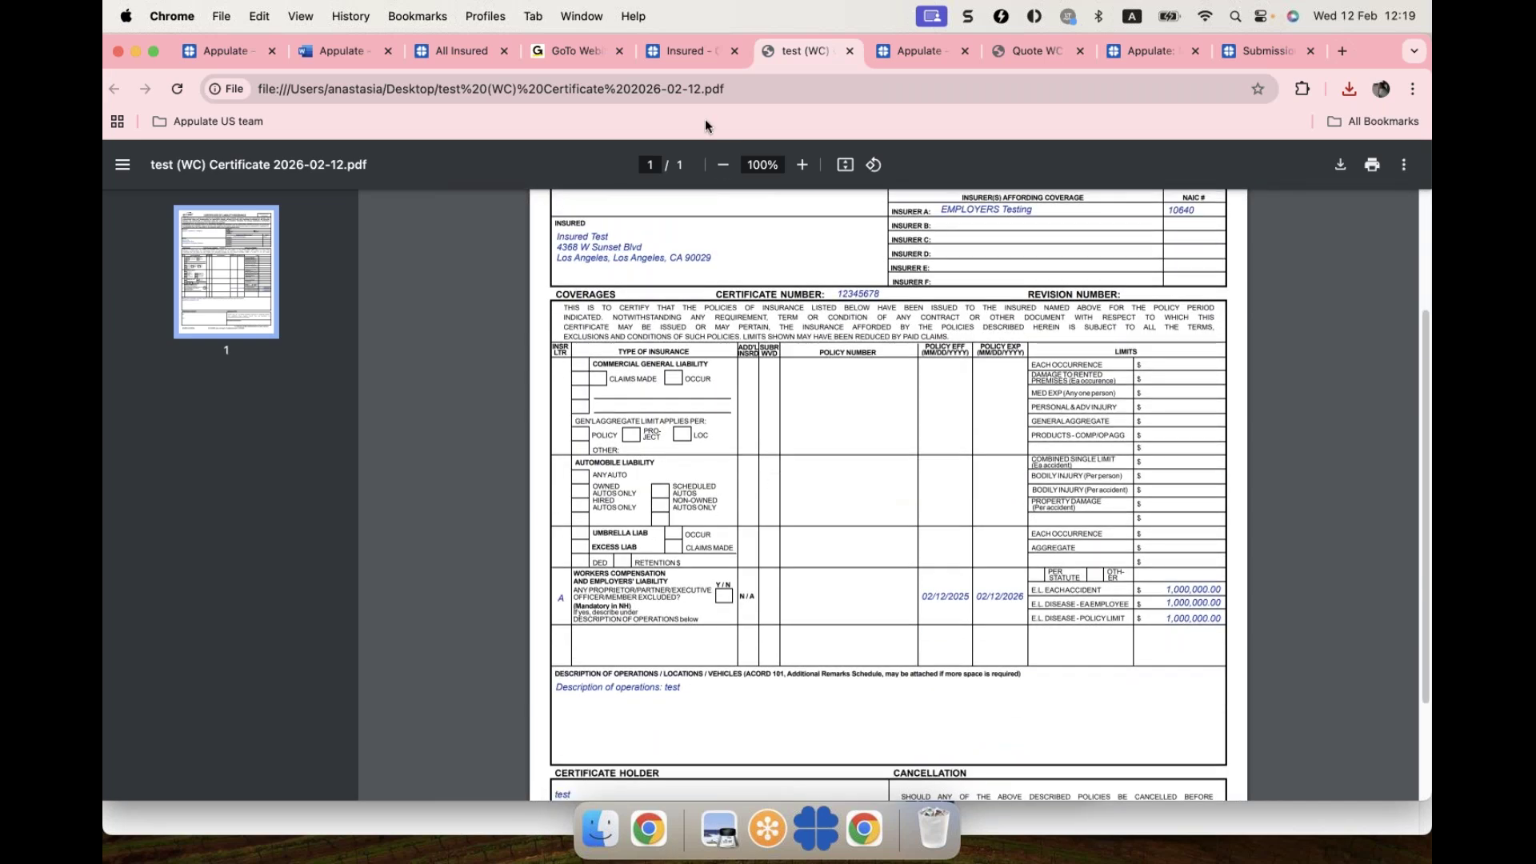
click(684, 46)
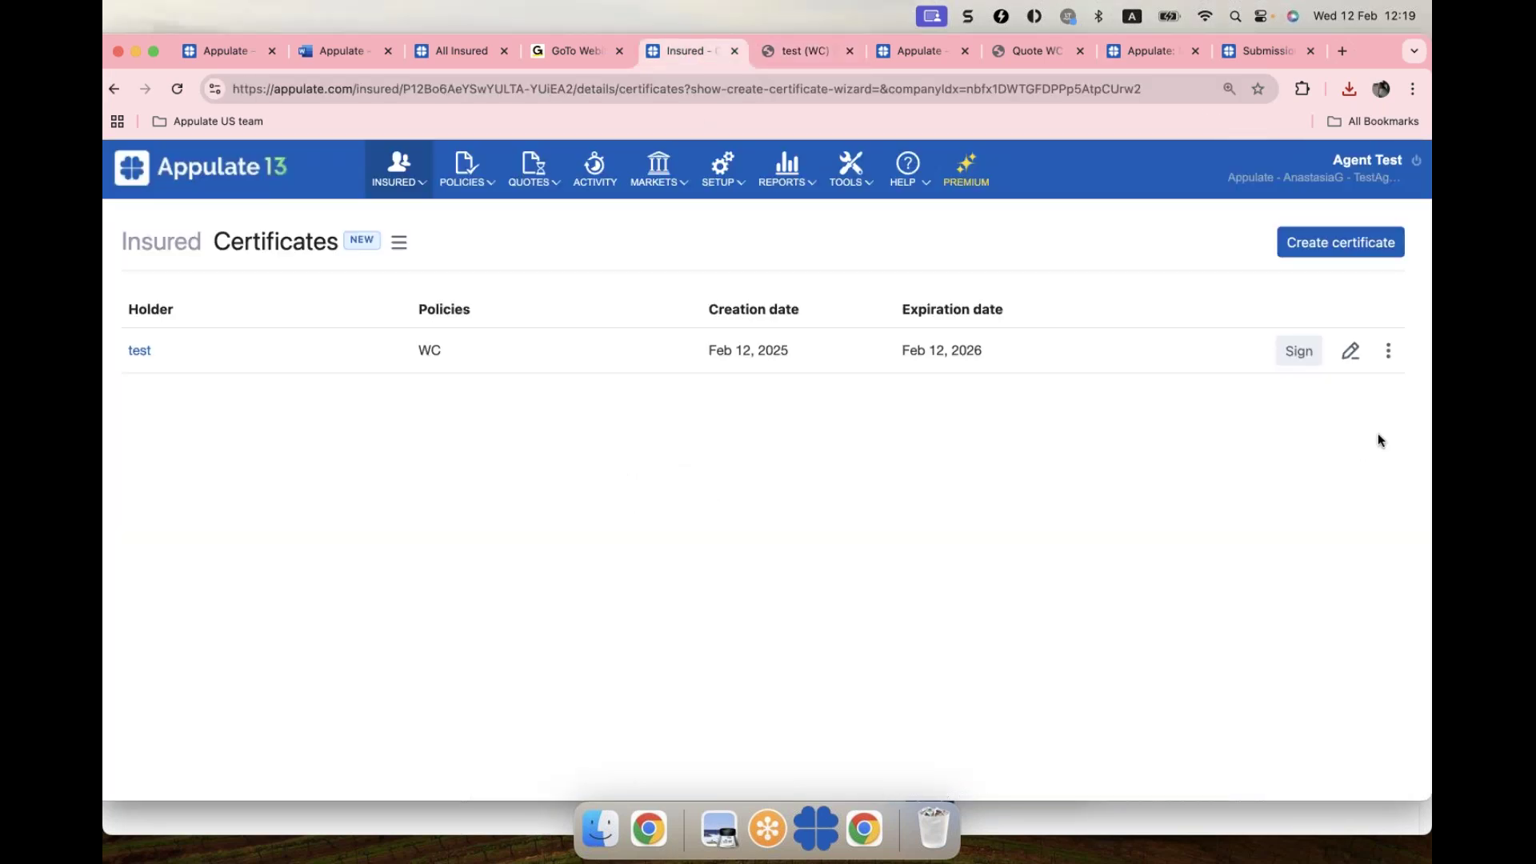
Step: Open and dismiss the test certificate's actions menu, then go to the All Insured list
click(1390, 354)
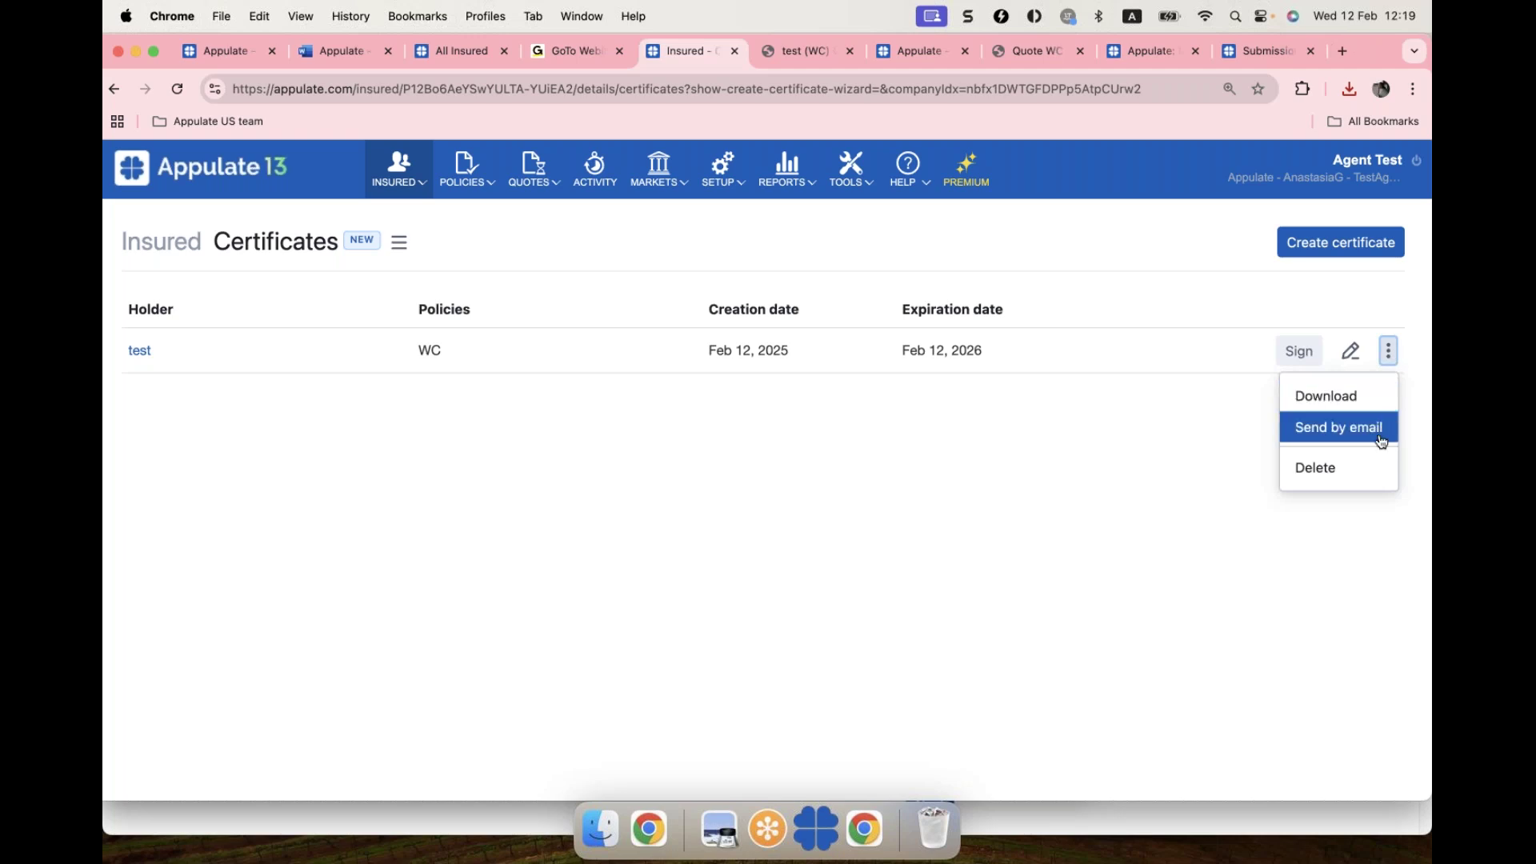
click(1388, 357)
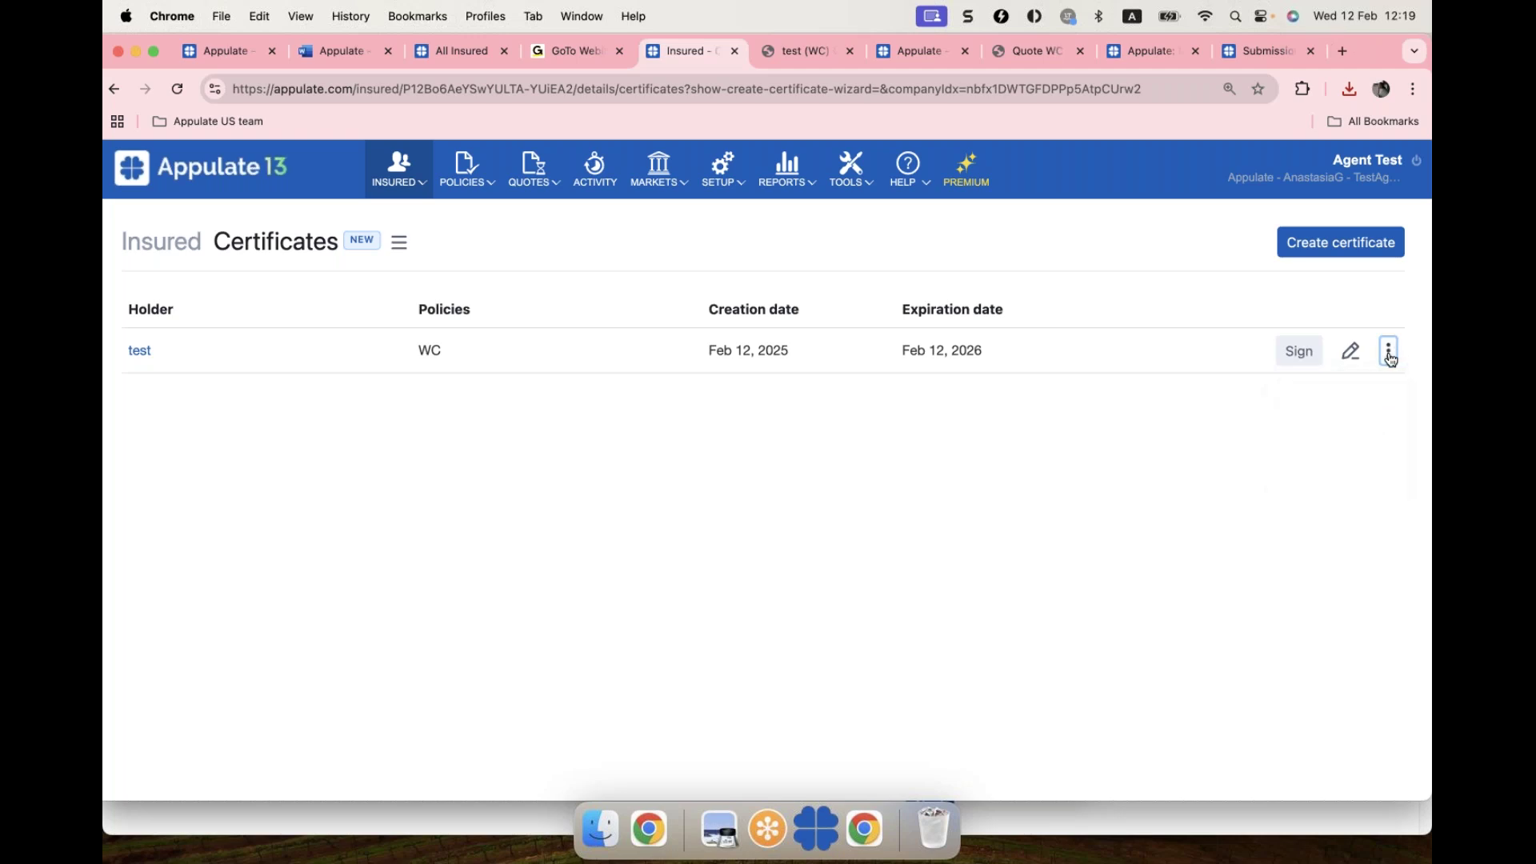
click(243, 181)
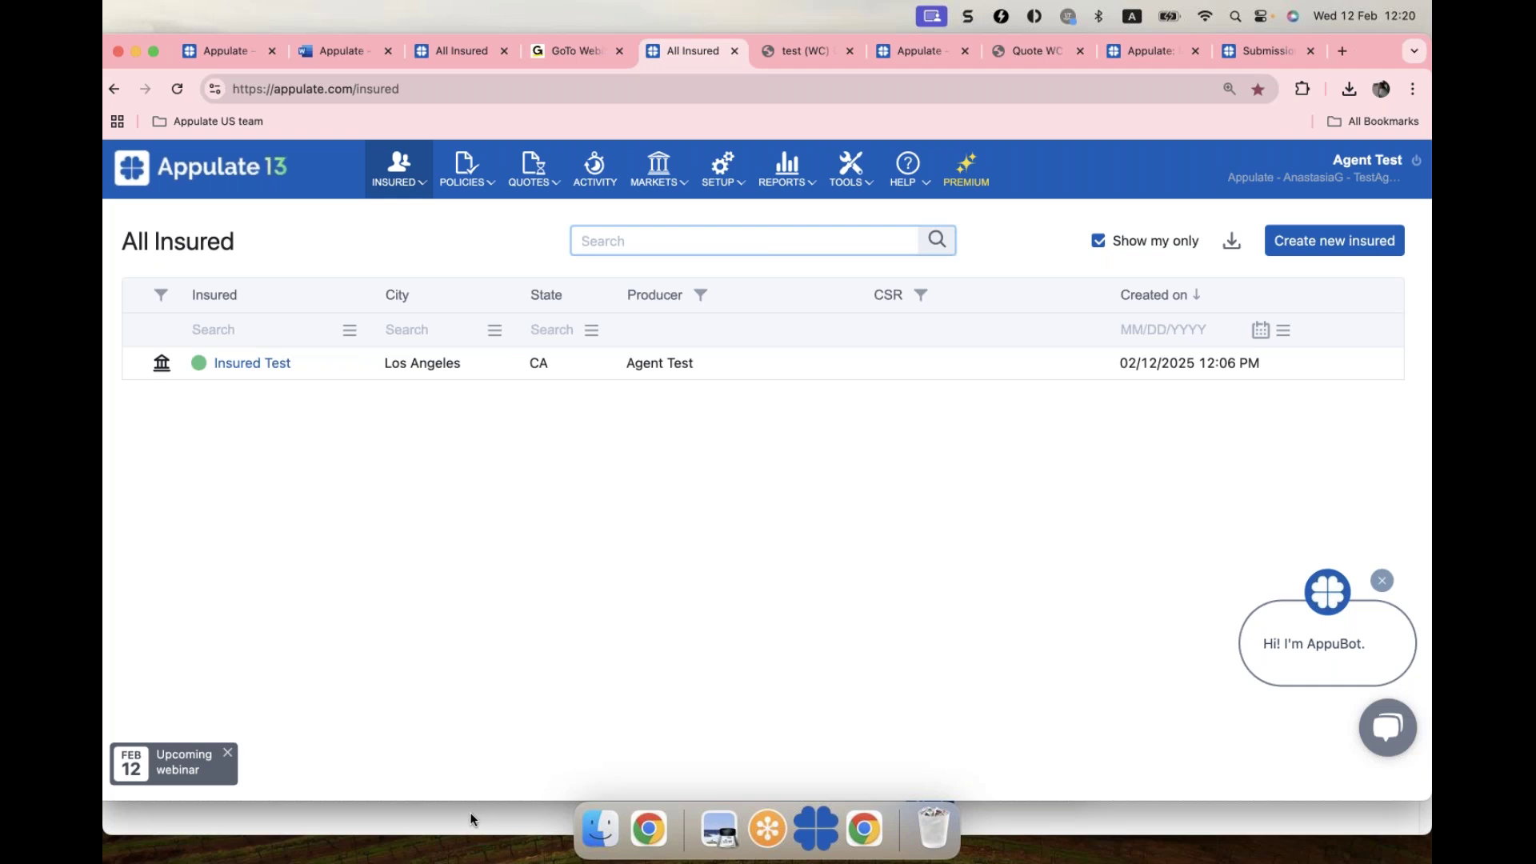
Step: In the Insured Connect form, enter the business name 'test'
key(super+grave)
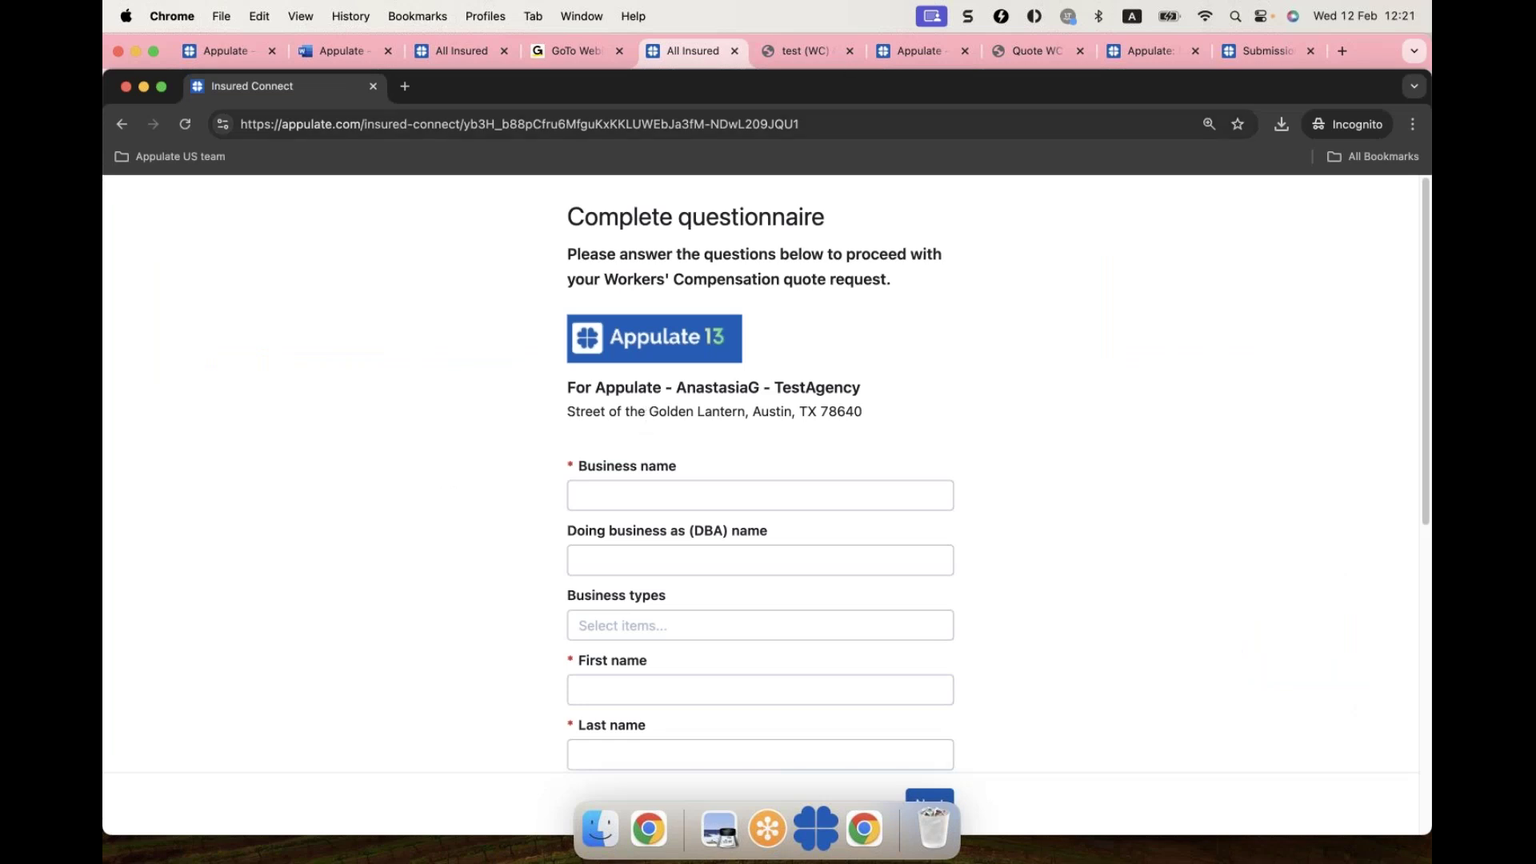
scroll(704, 420, down, 1)
scroll(704, 424, down, 1)
click(700, 421)
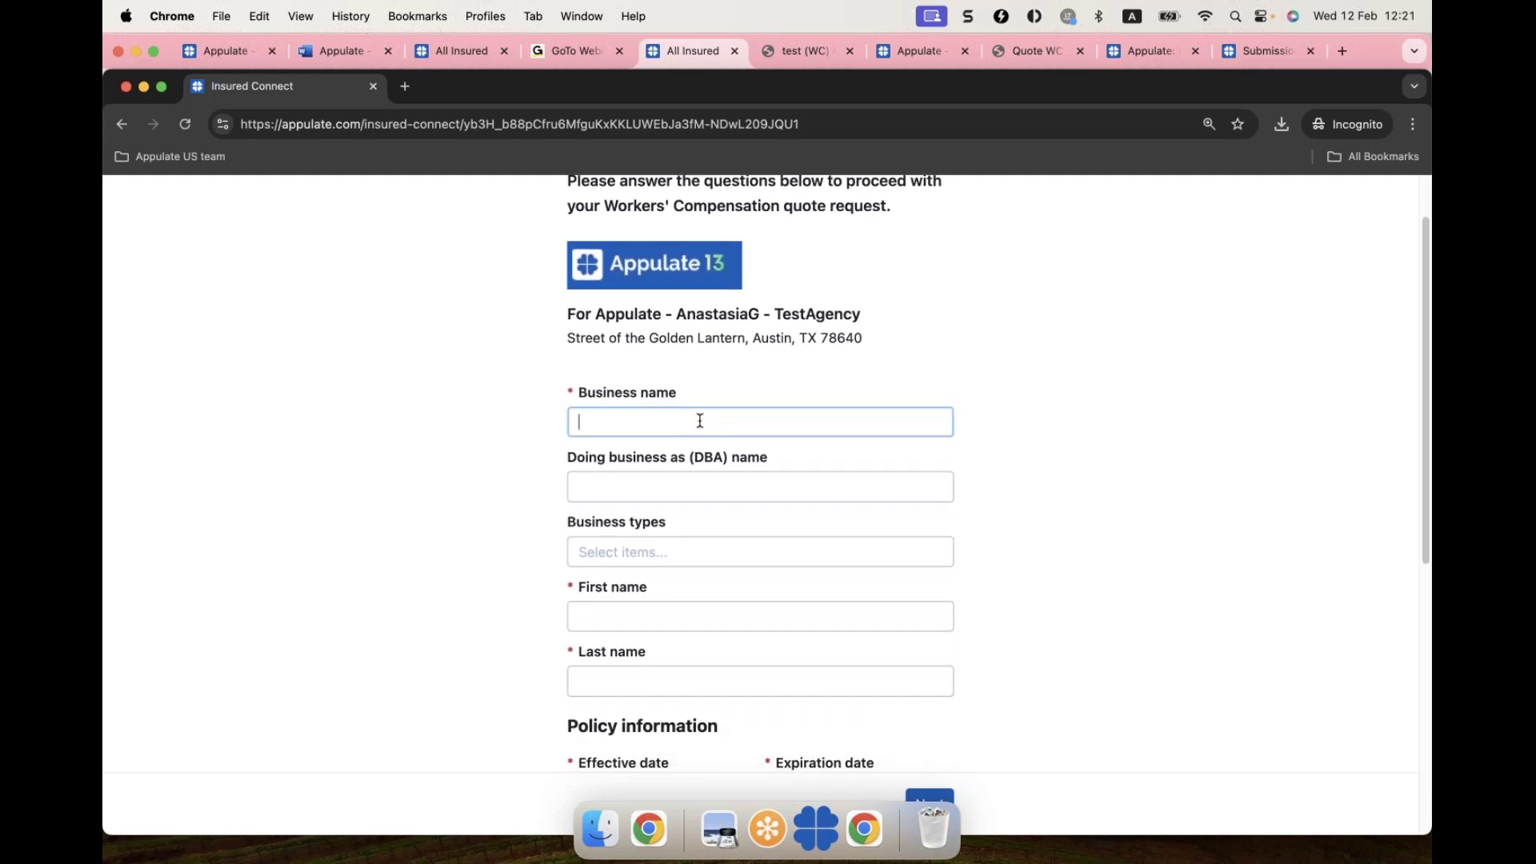
text(test)
Step: Enter contact first and last name 'test' and the contact's e-mail, then submit the form
scroll(608, 412, down, 5)
click(629, 407)
text(test)
click(627, 474)
text(test)
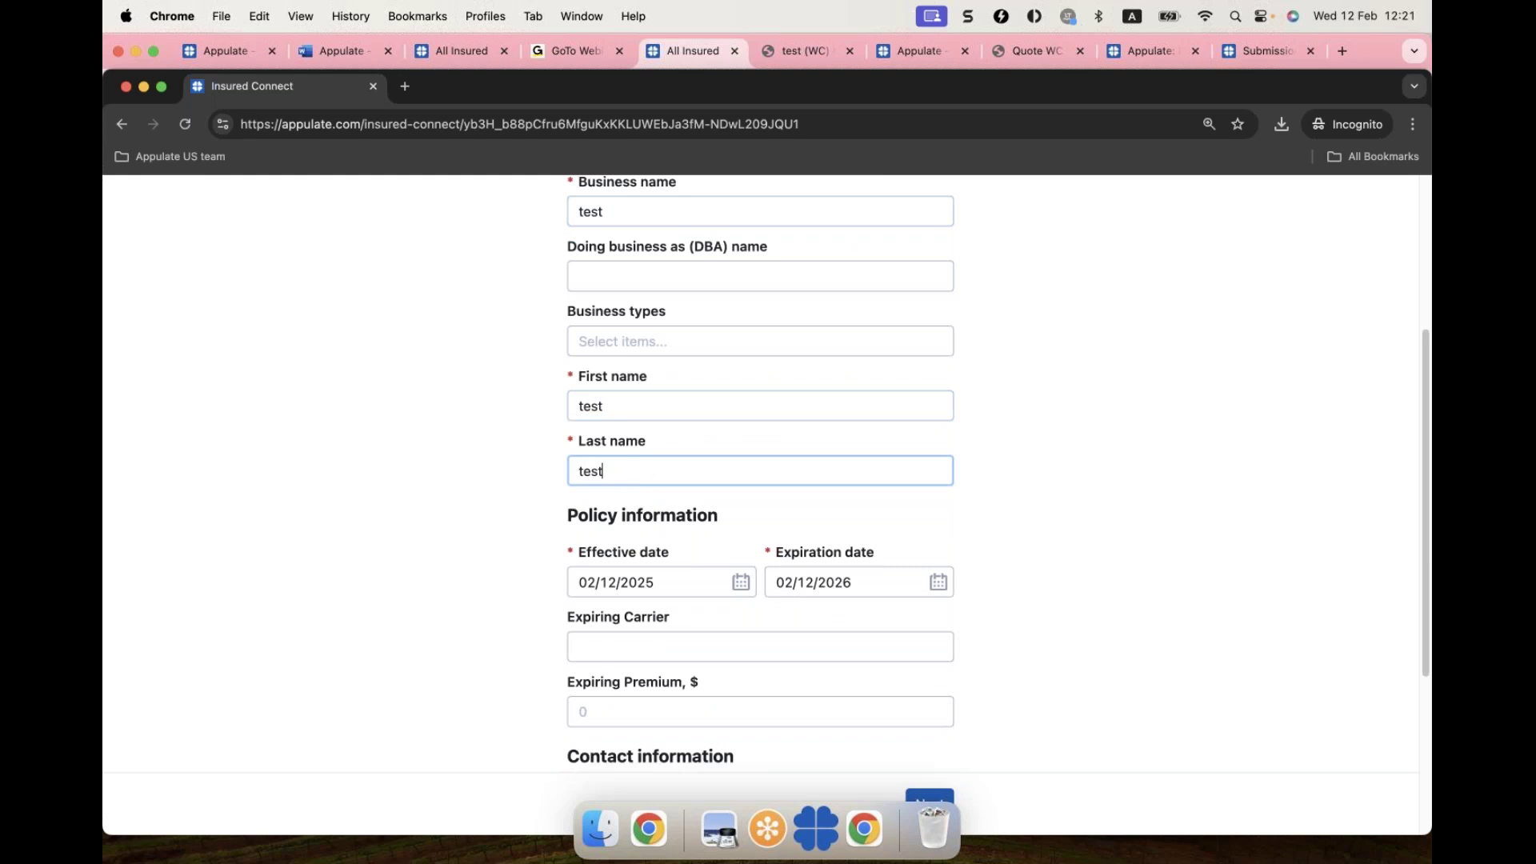
scroll(624, 700, down, 4)
click(625, 717)
text(a)
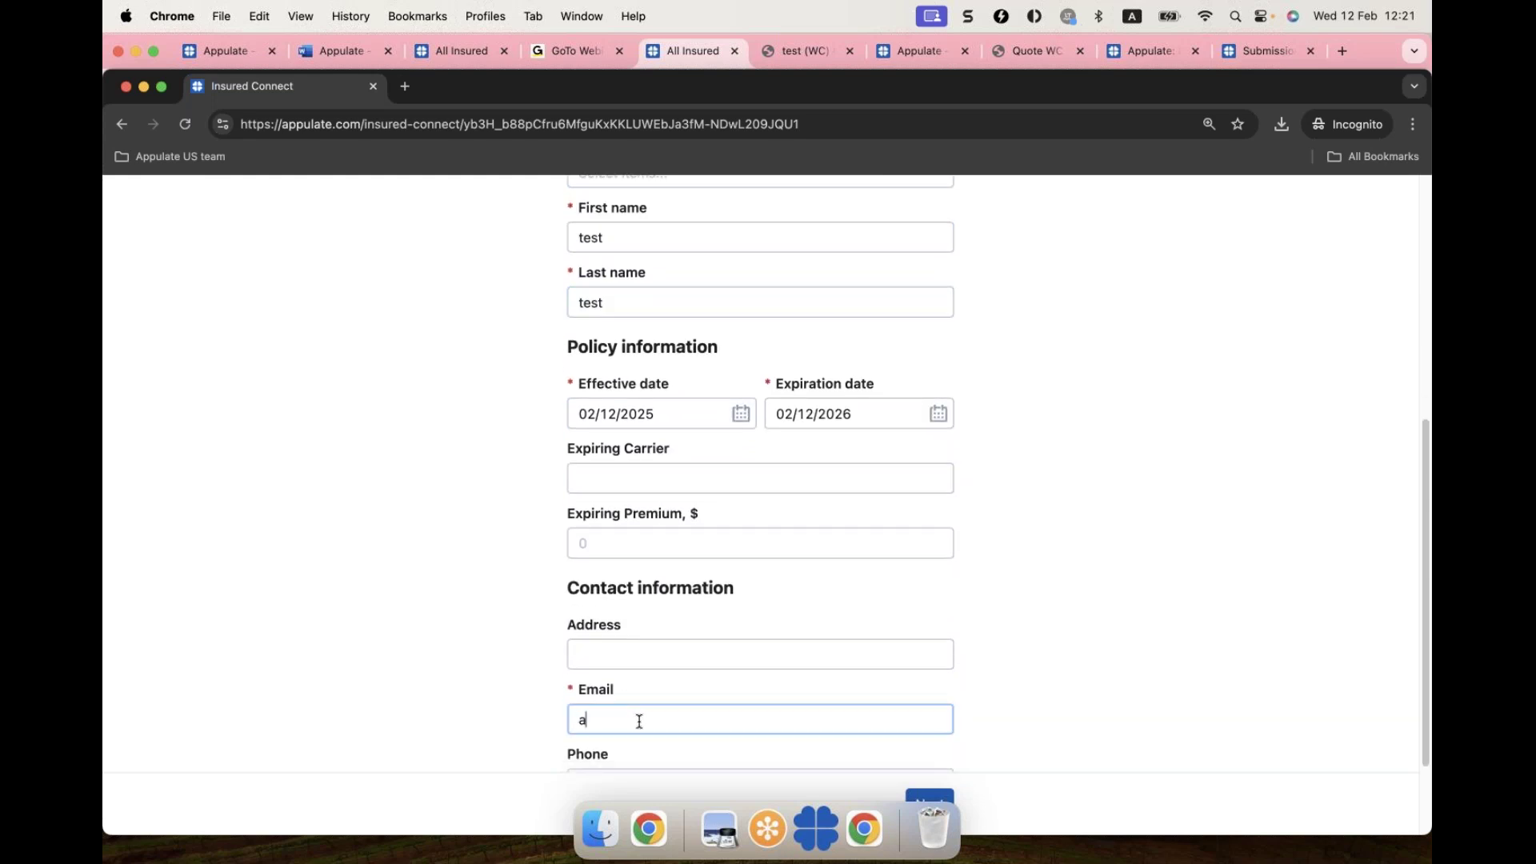
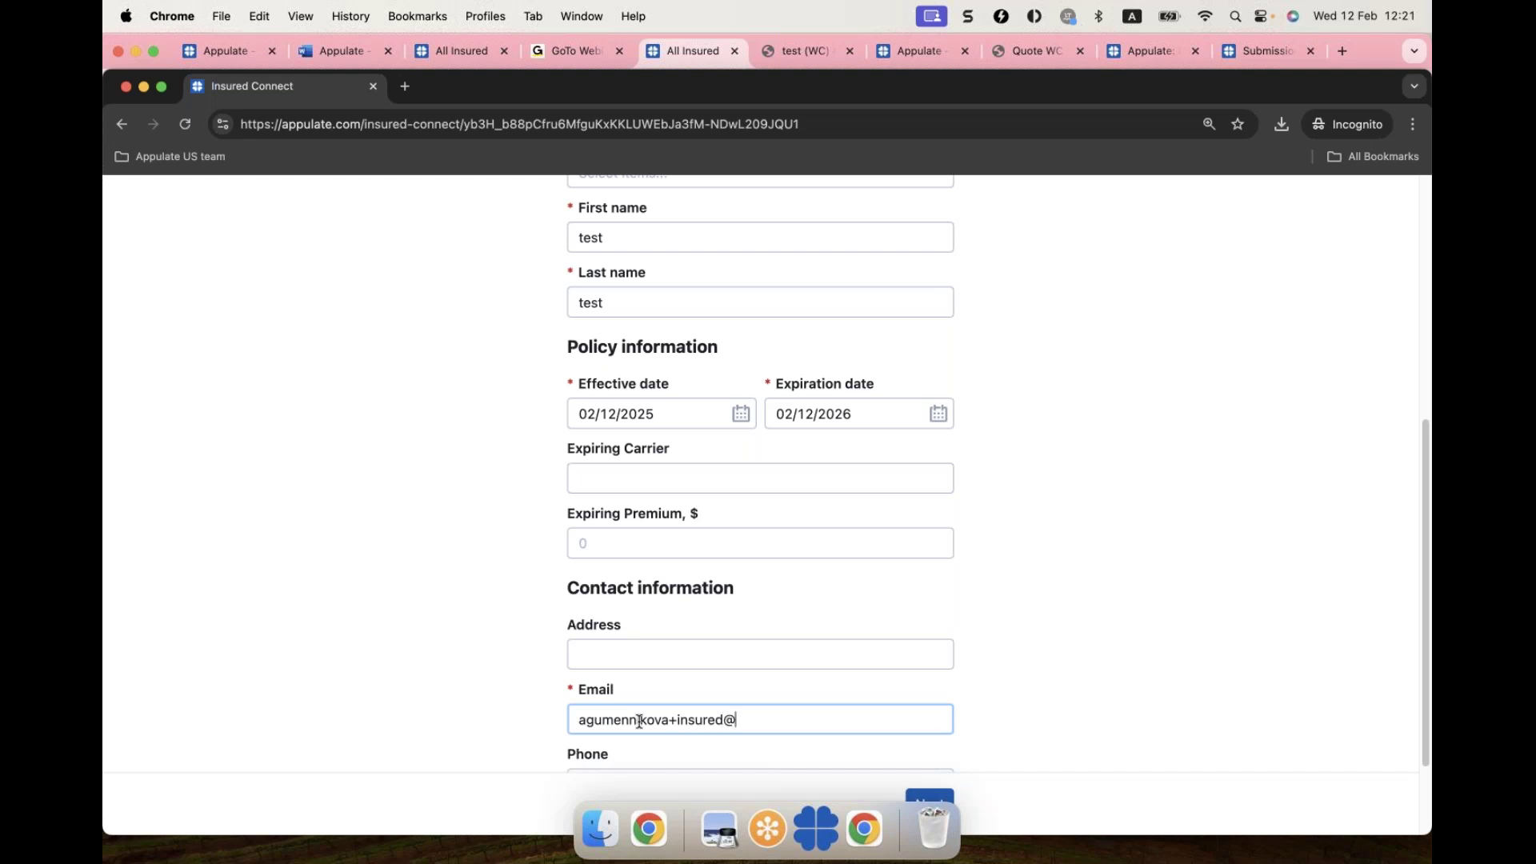
scroll(696, 663, down, 3)
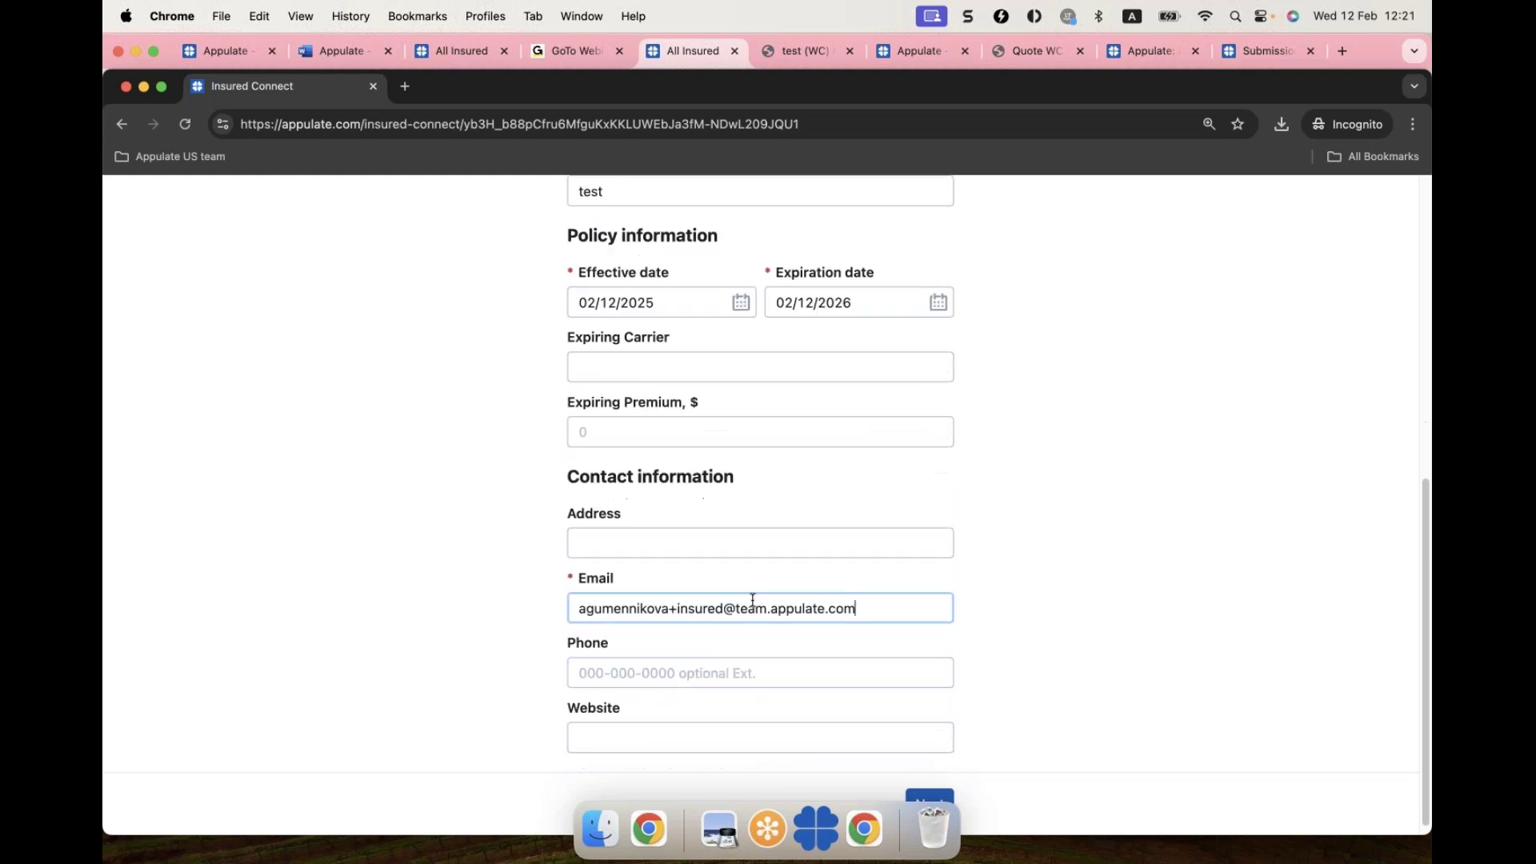
click(930, 797)
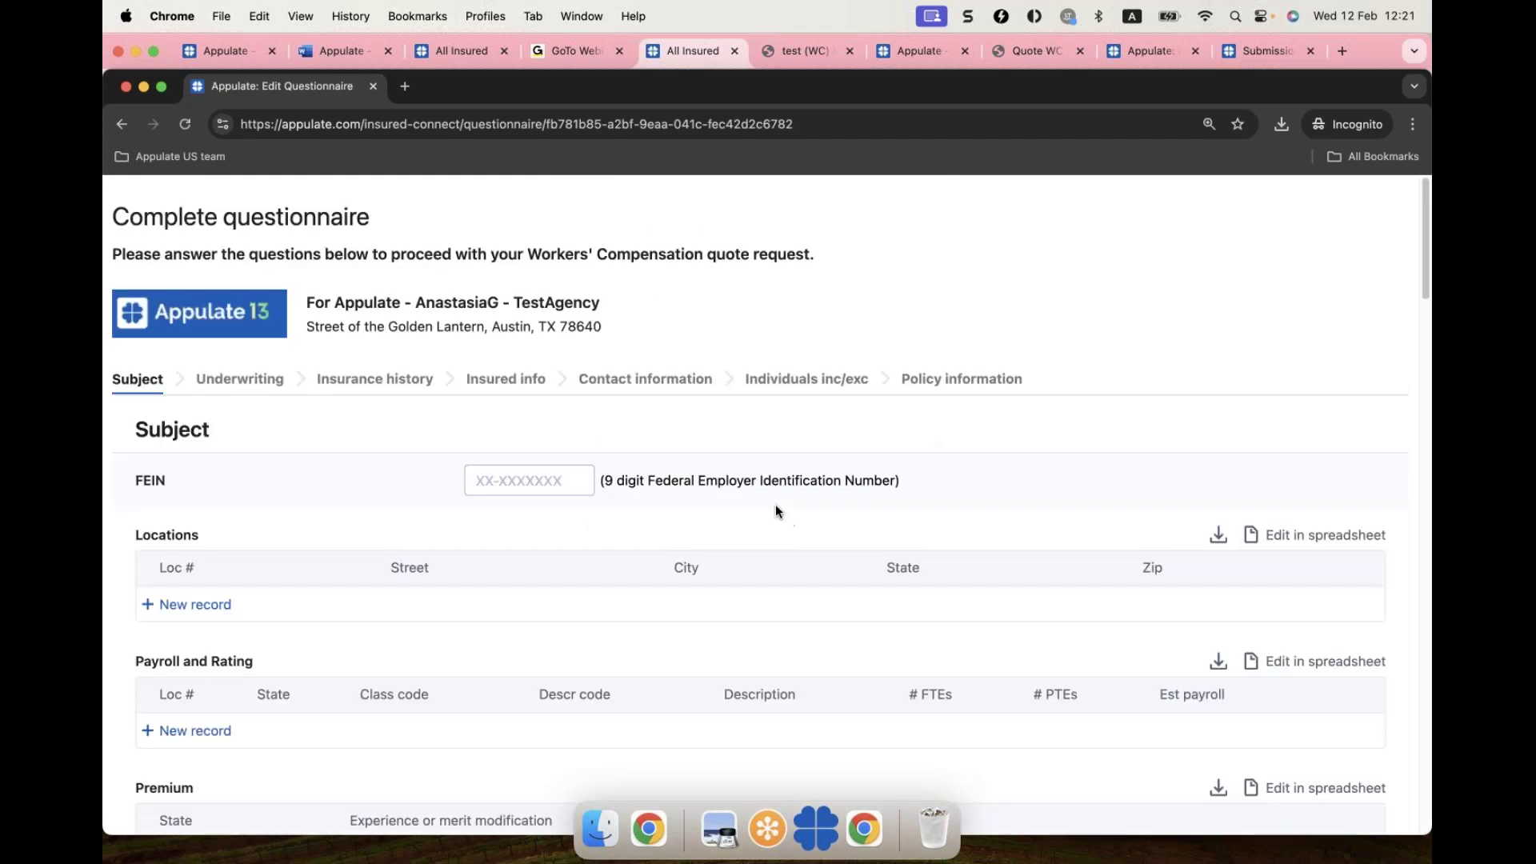
Step: Enter the business FEIN as 12-3456798 in the questionnaire
scroll(620, 525, down, 1)
scroll(621, 528, down, 1)
click(479, 469)
text(12-345679)
scroll(307, 559, down, 2)
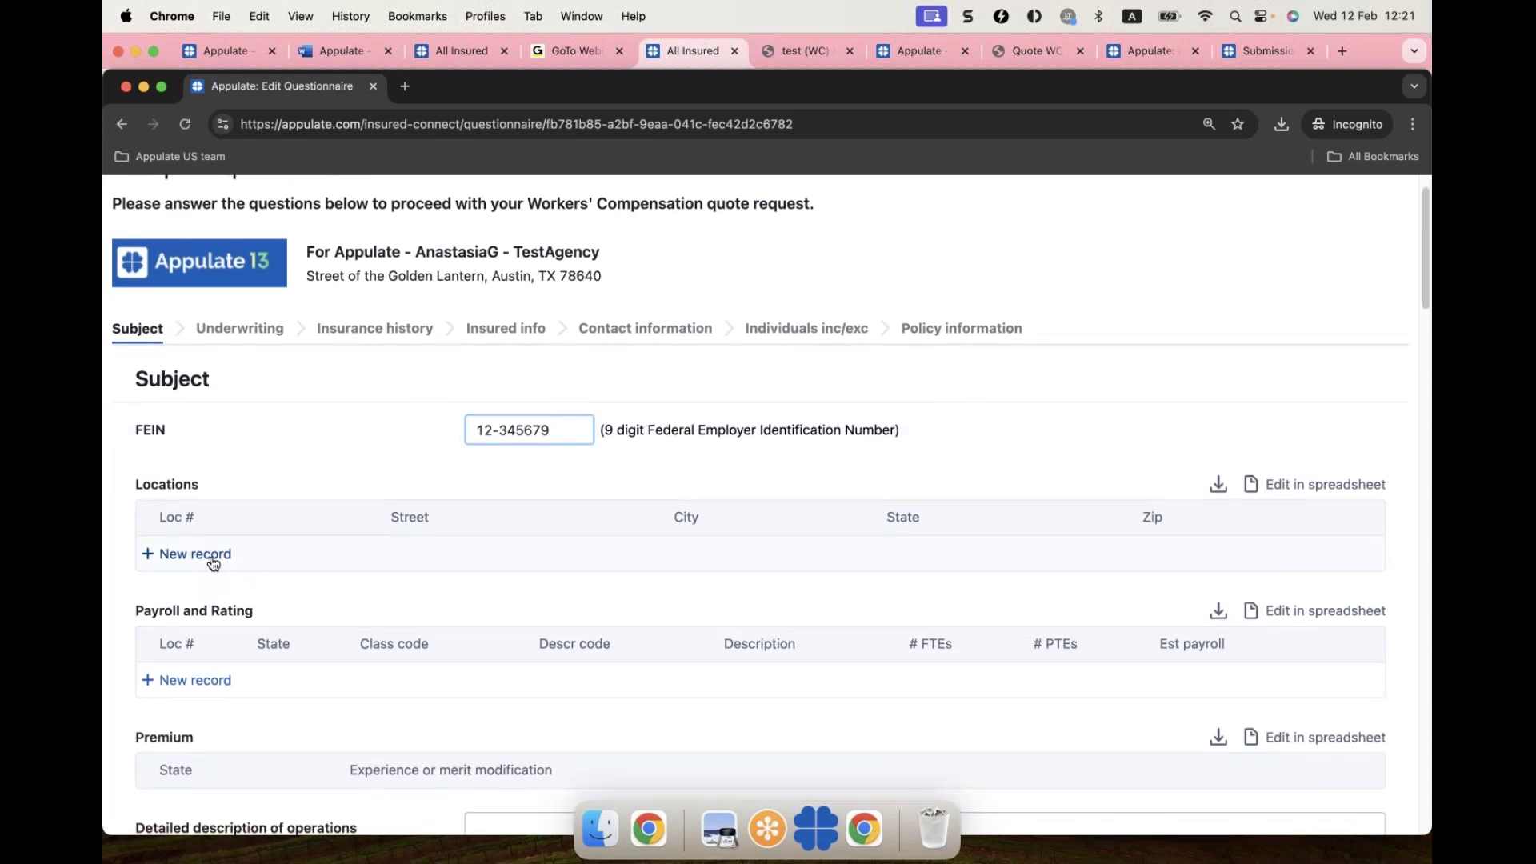
click(212, 562)
scroll(496, 488, down, 1)
click(586, 400)
text(8)
scroll(426, 514, down, 1)
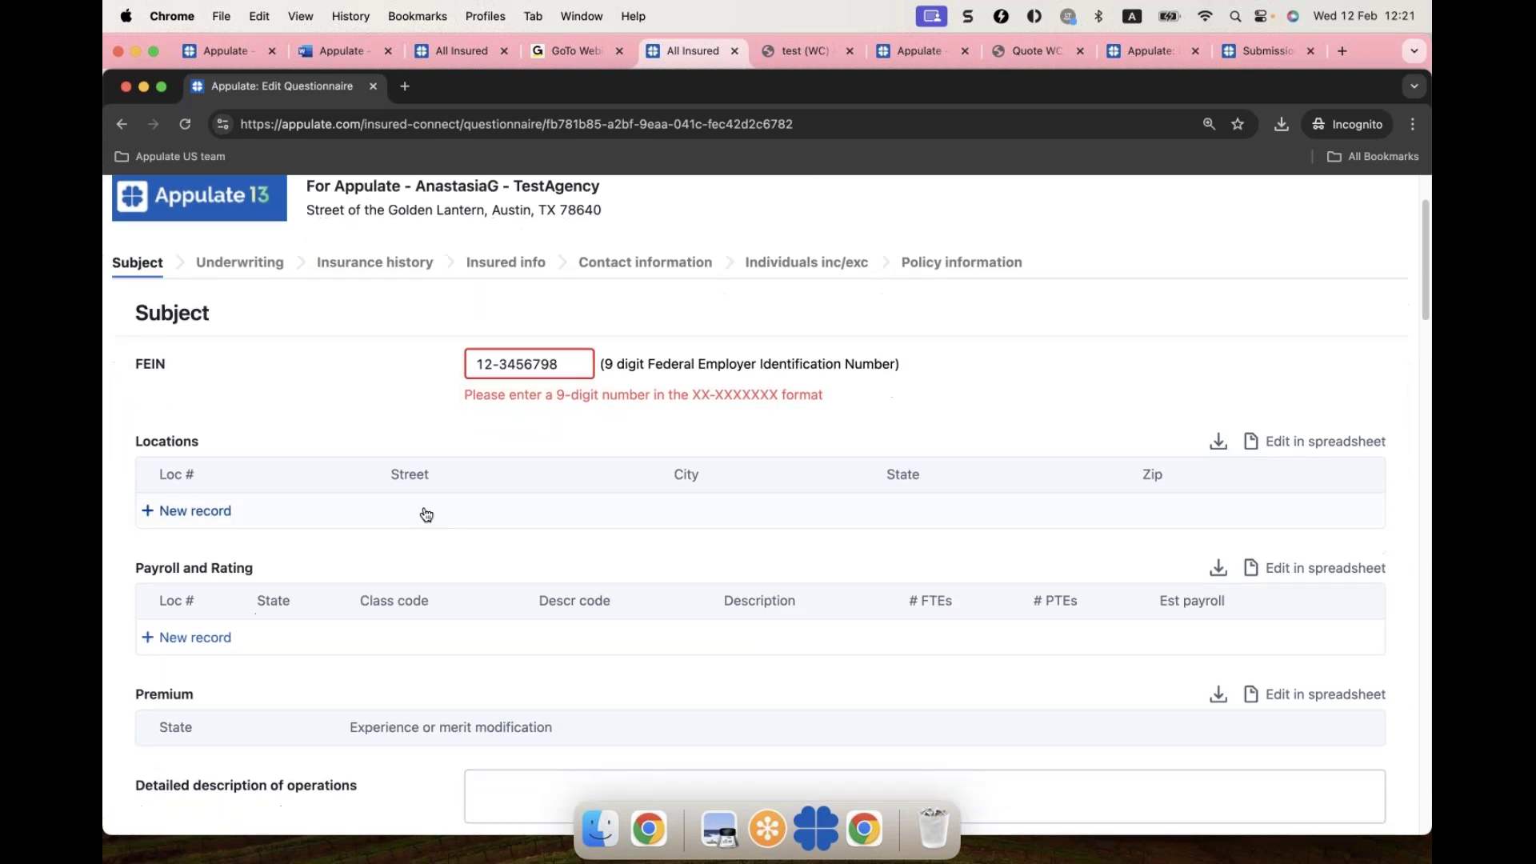
Step: Add a location record with street 'test' and describe the operations as 'test'
click(216, 489)
scroll(538, 538, down, 1)
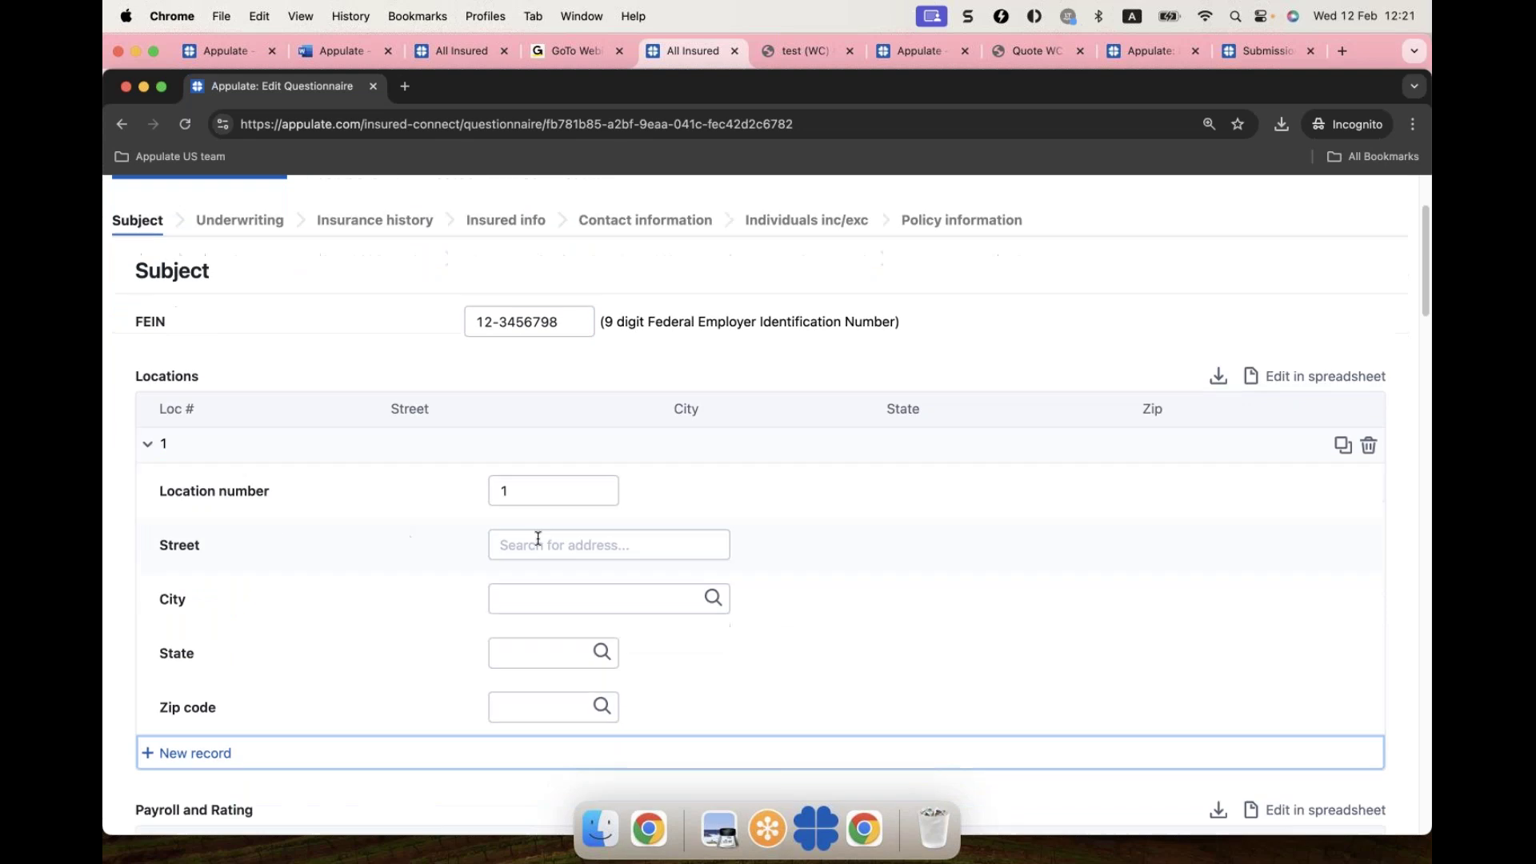
click(531, 552)
text(test)
click(520, 594)
text(test)
scroll(539, 703, down, 5)
click(497, 781)
text(te)
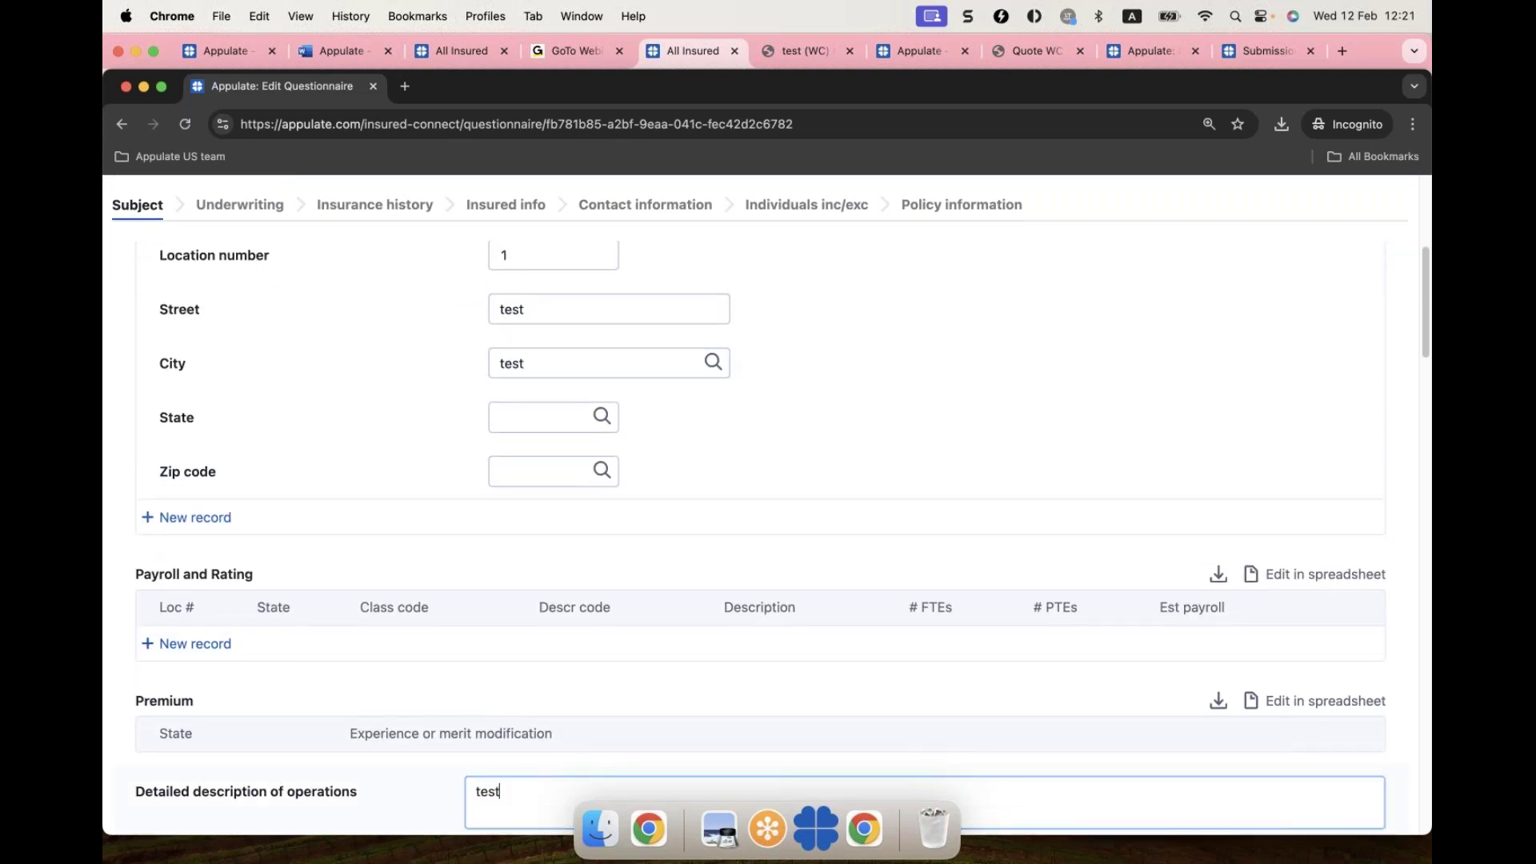
text(st)
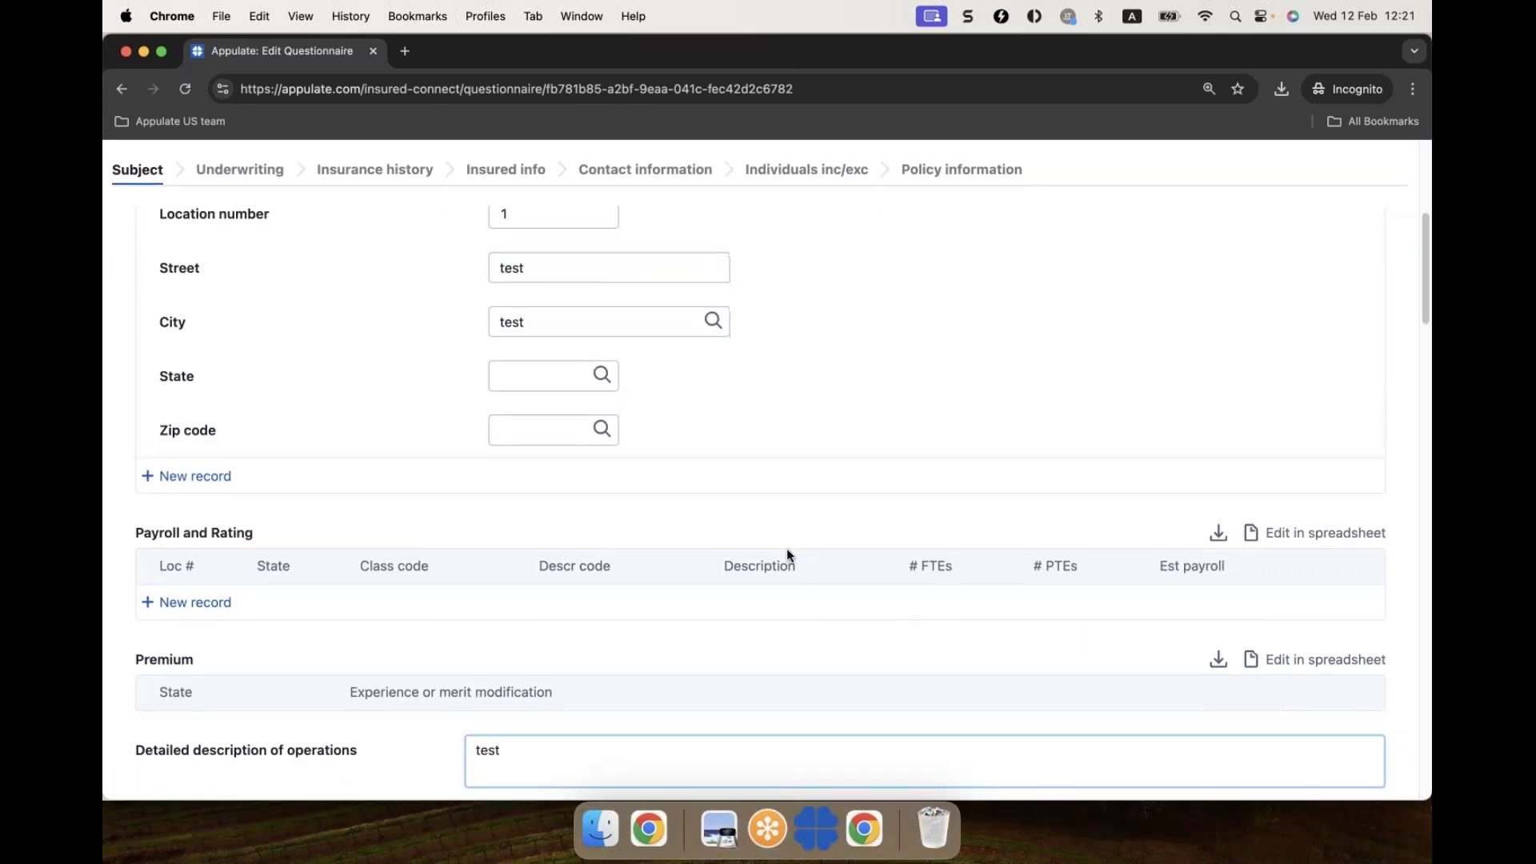
Step: Add the note 'test' for the agent and send the completed questionnaire
scroll(785, 549, down, 20)
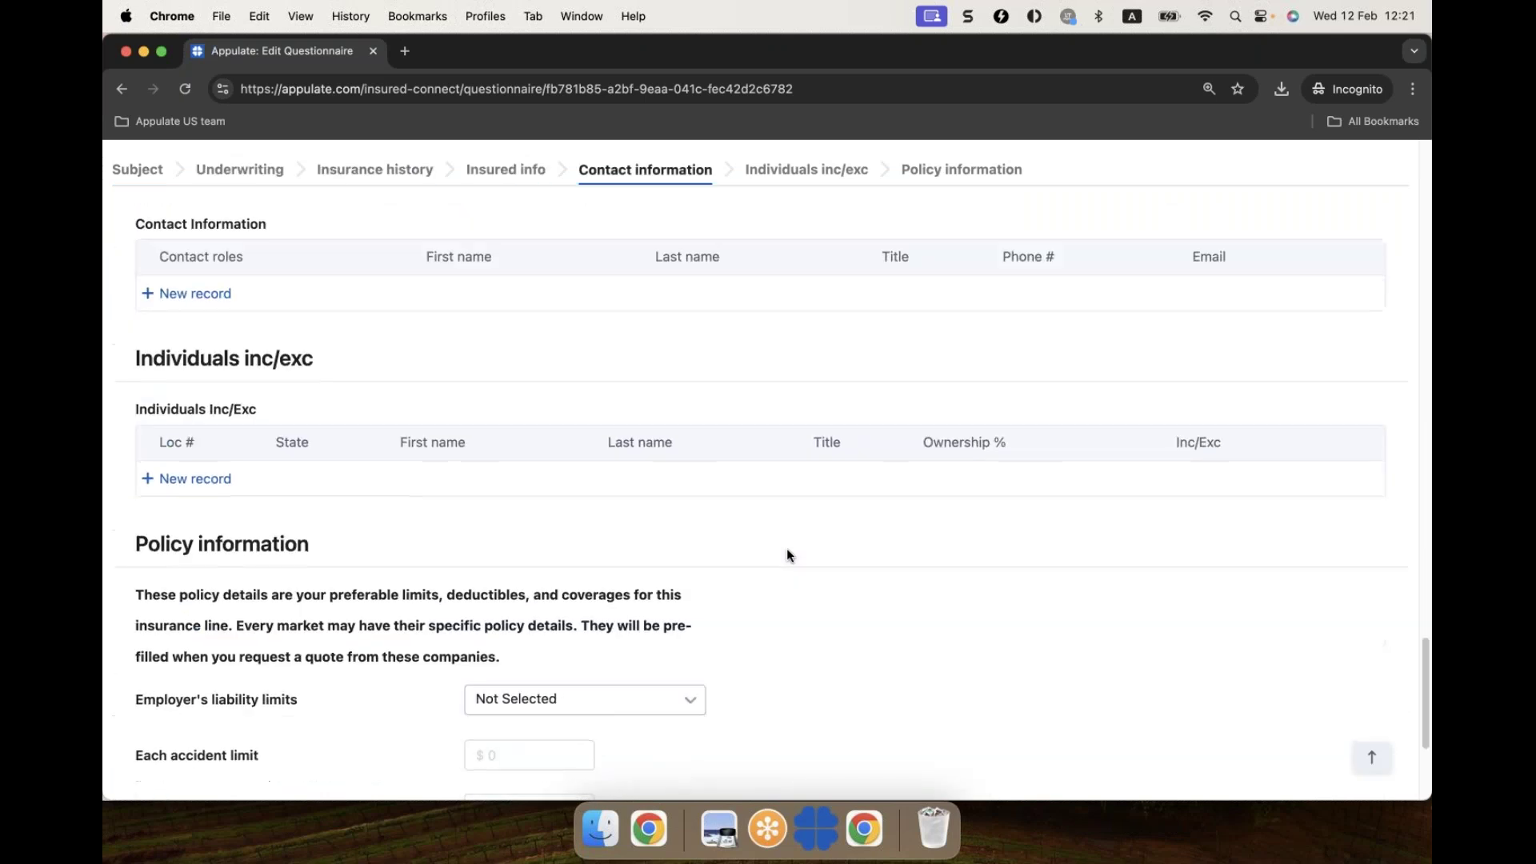
scroll(786, 552, down, 5)
click(757, 761)
click(711, 497)
text(test)
click(723, 585)
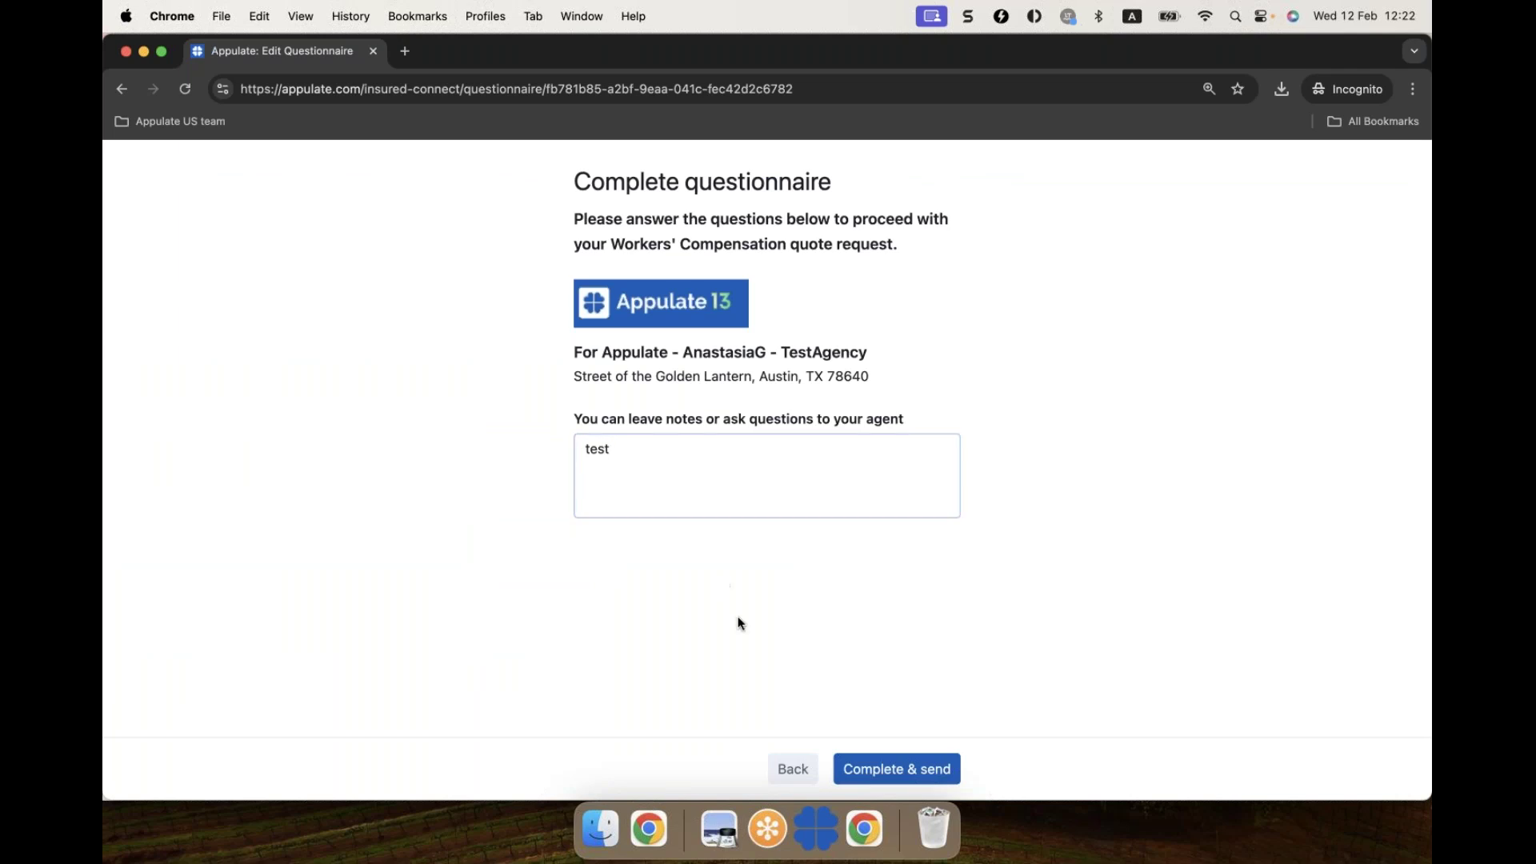
click(903, 773)
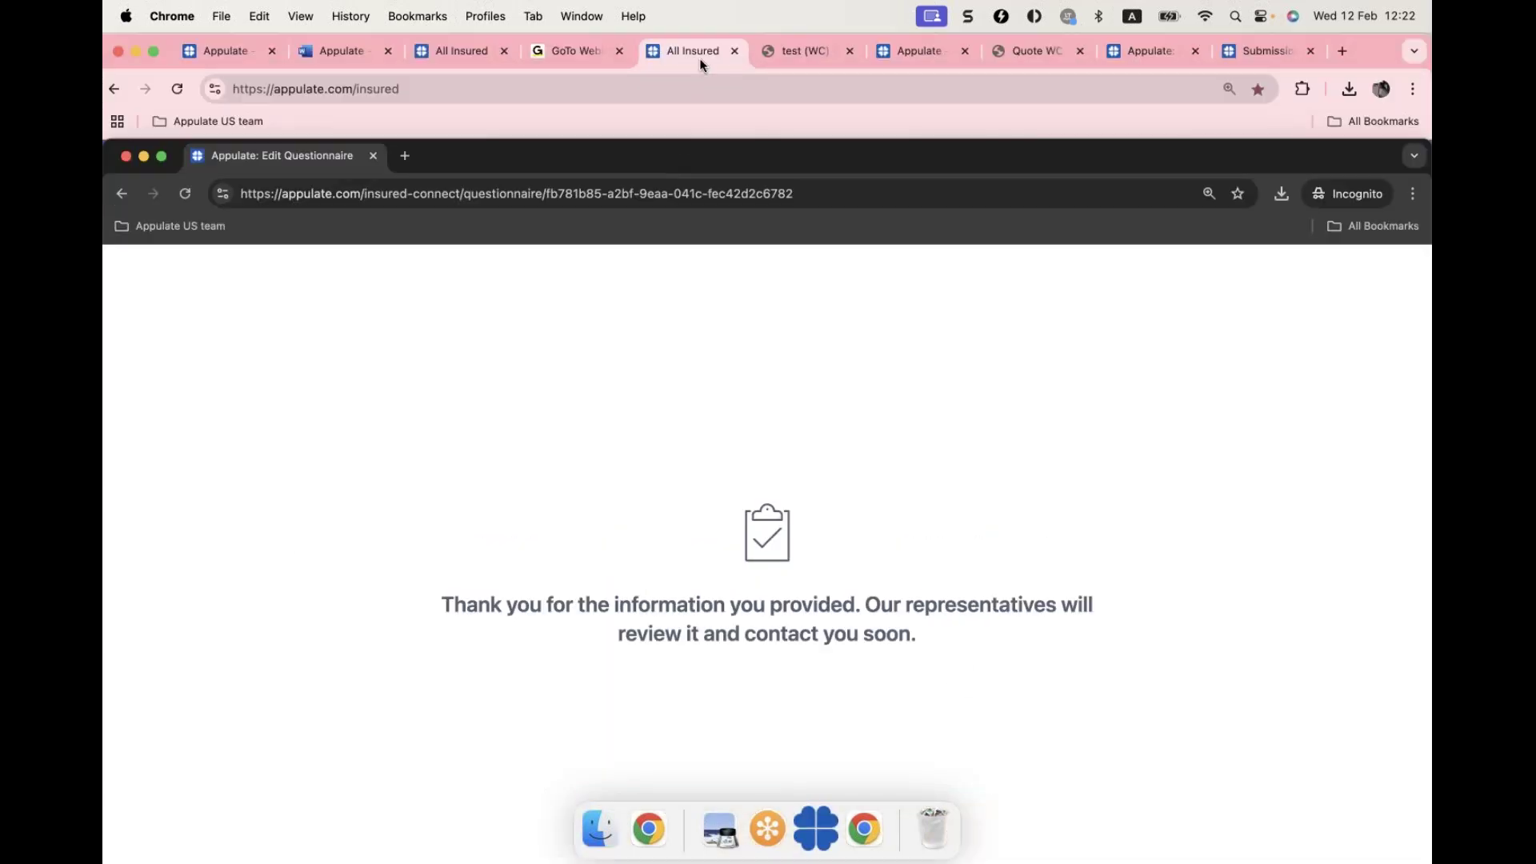
click(699, 58)
Step: Refresh All Insured and open the test insured's Workers' Compensation quote request
click(177, 88)
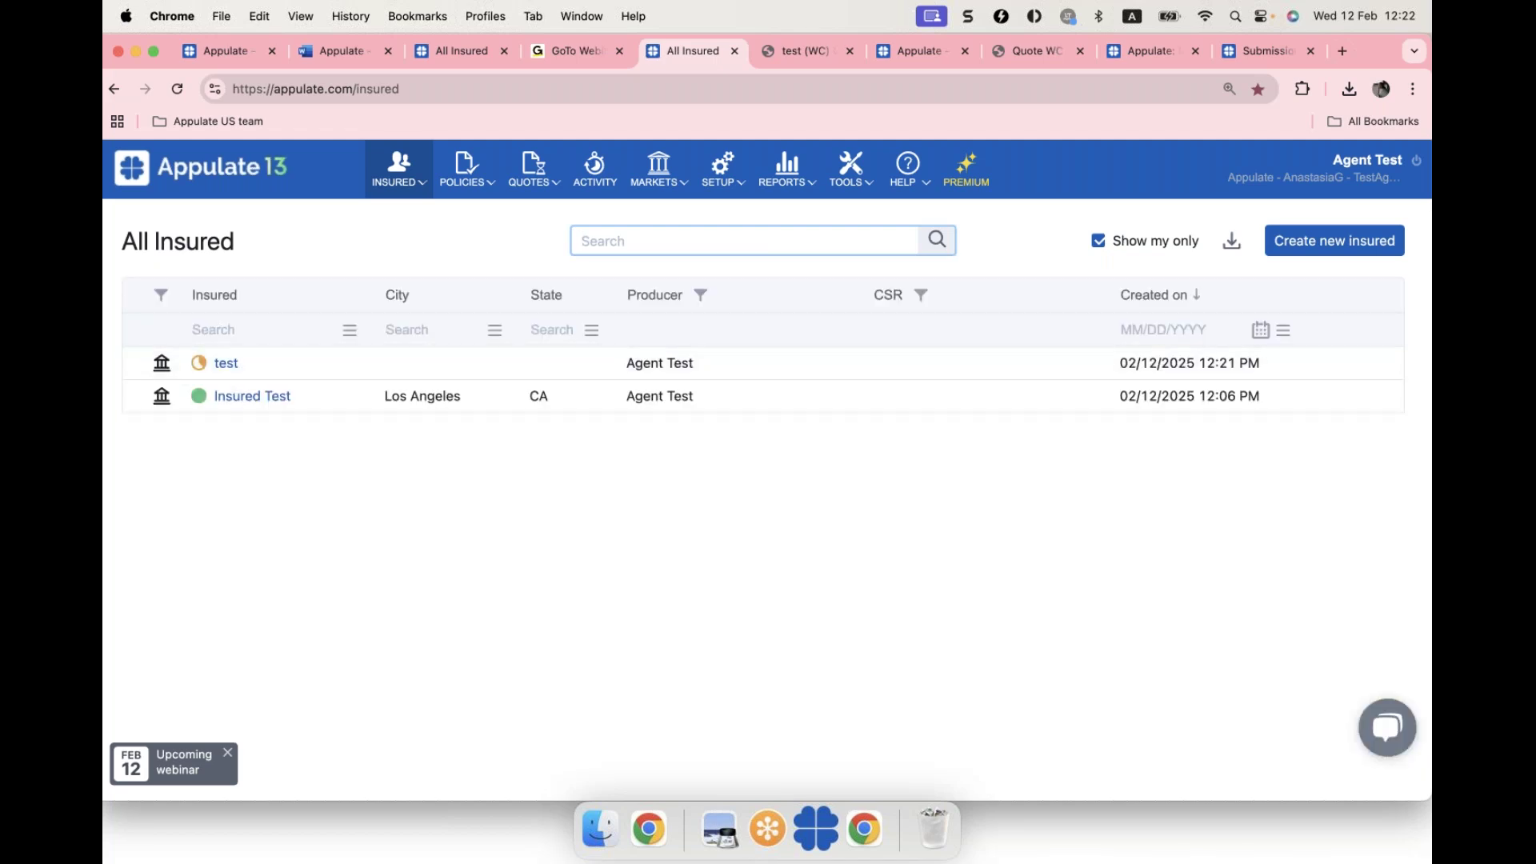
click(138, 364)
click(283, 396)
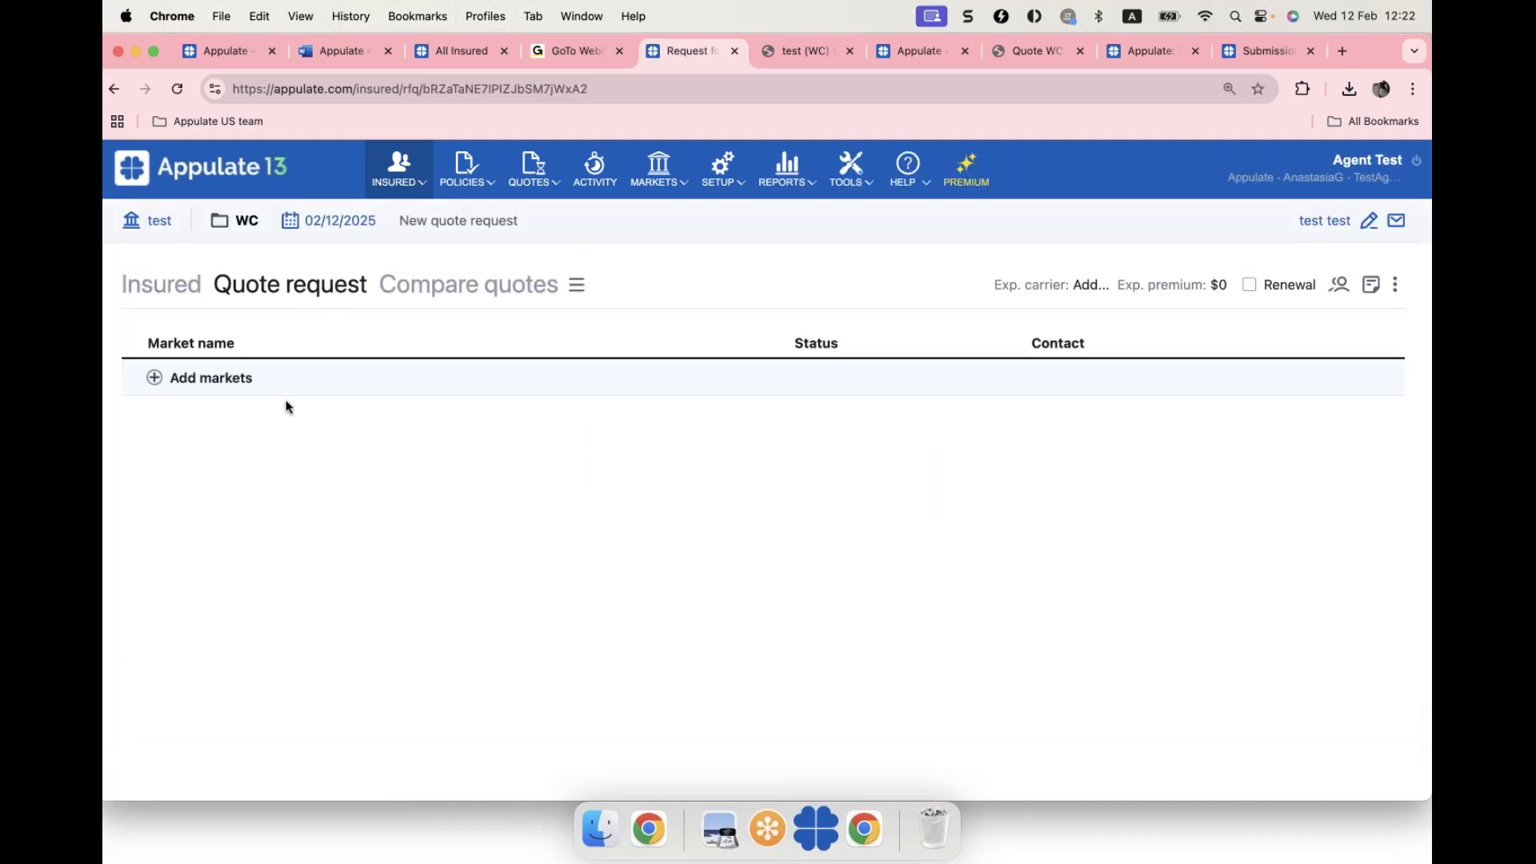
click(163, 229)
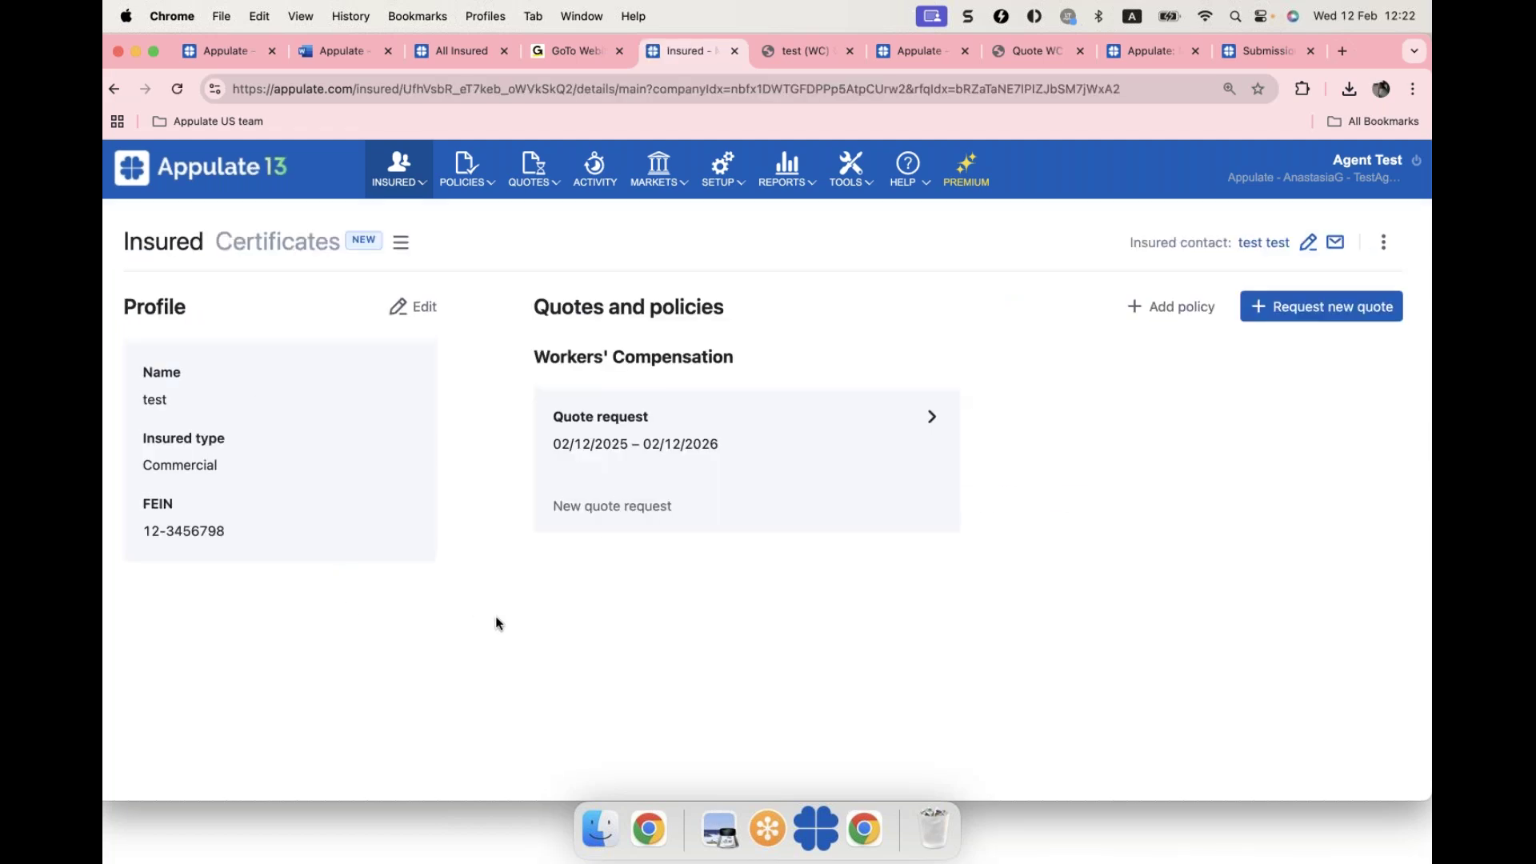
click(829, 477)
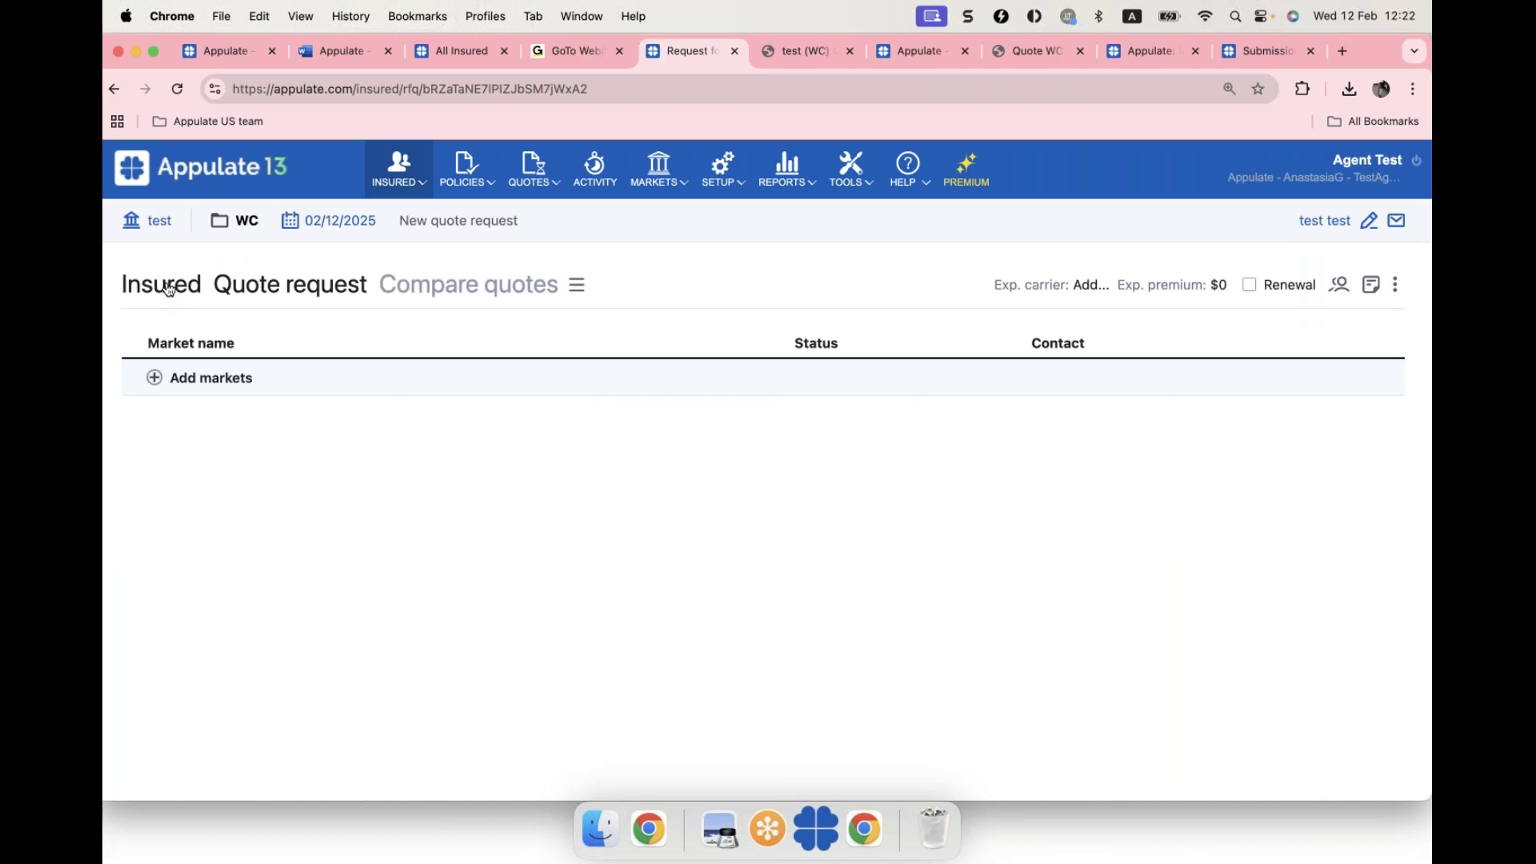
Step: Review the insured details including FEIN 12-3456798, then return to the All Insured list
click(154, 292)
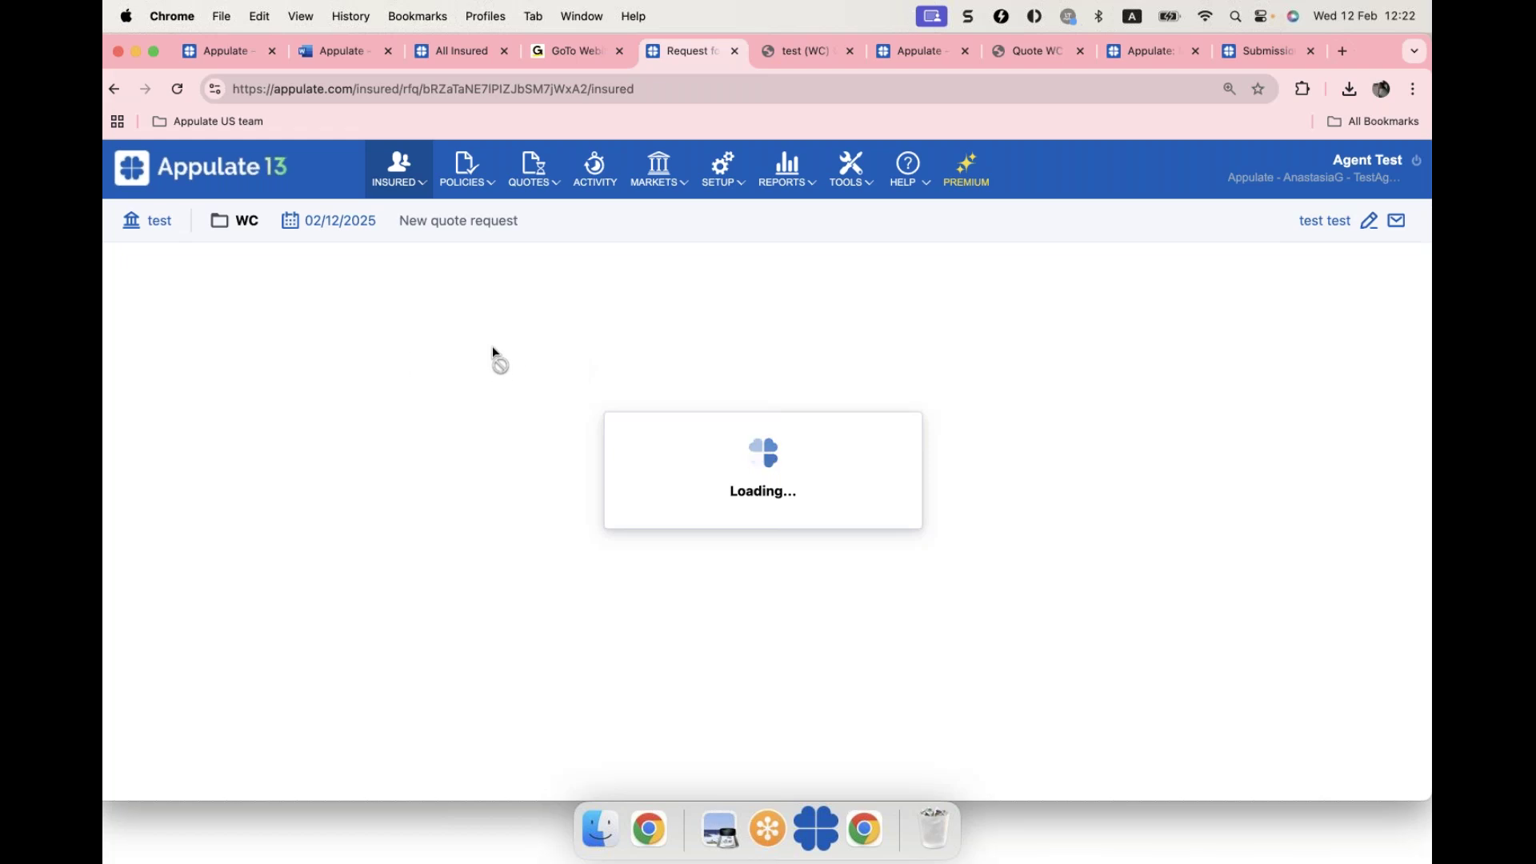
click(500, 459)
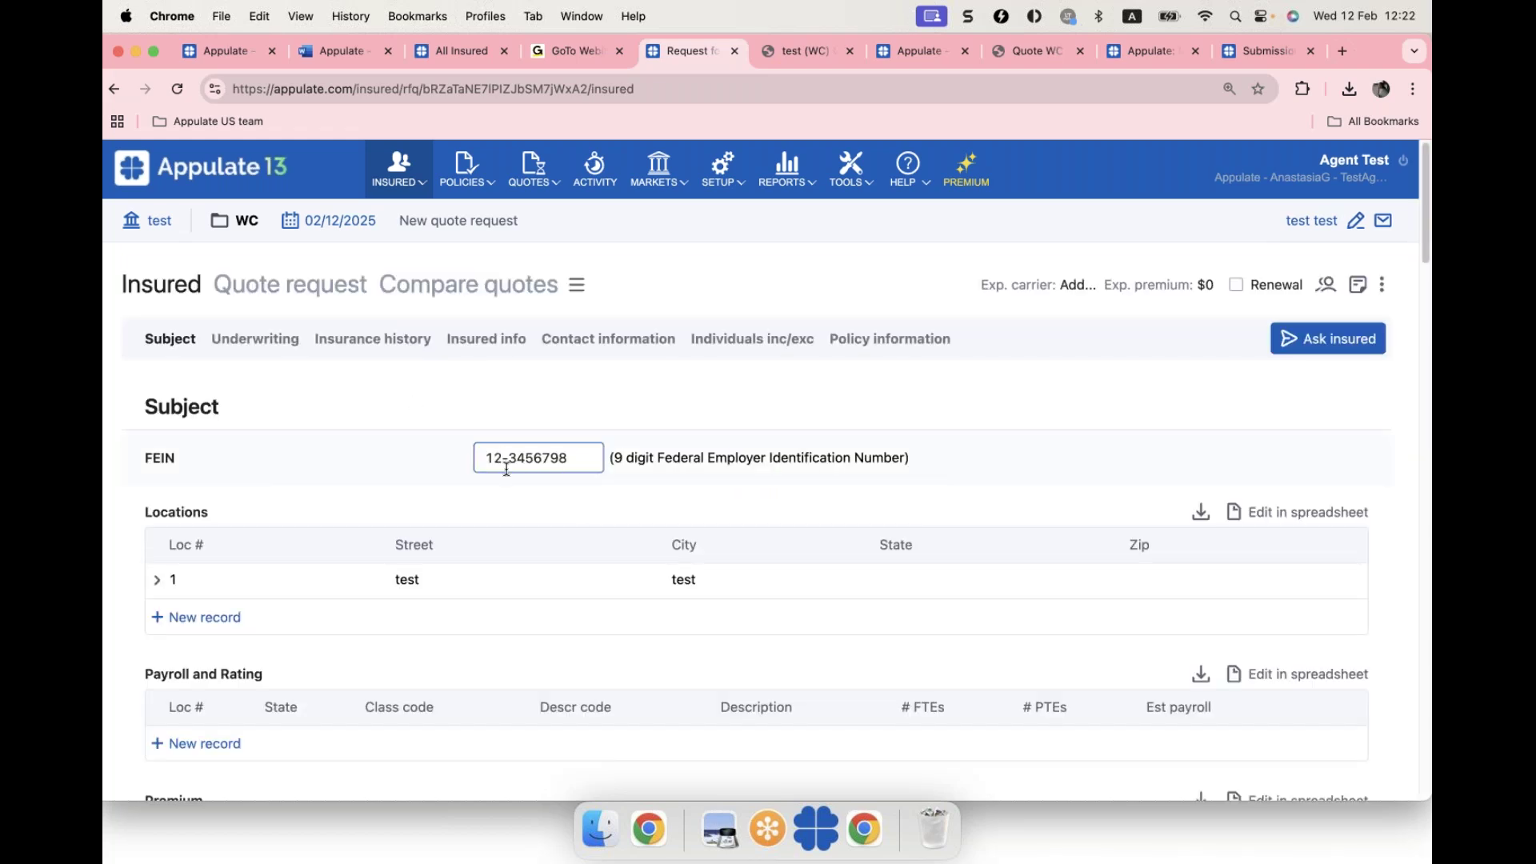
scroll(507, 470, down, 4)
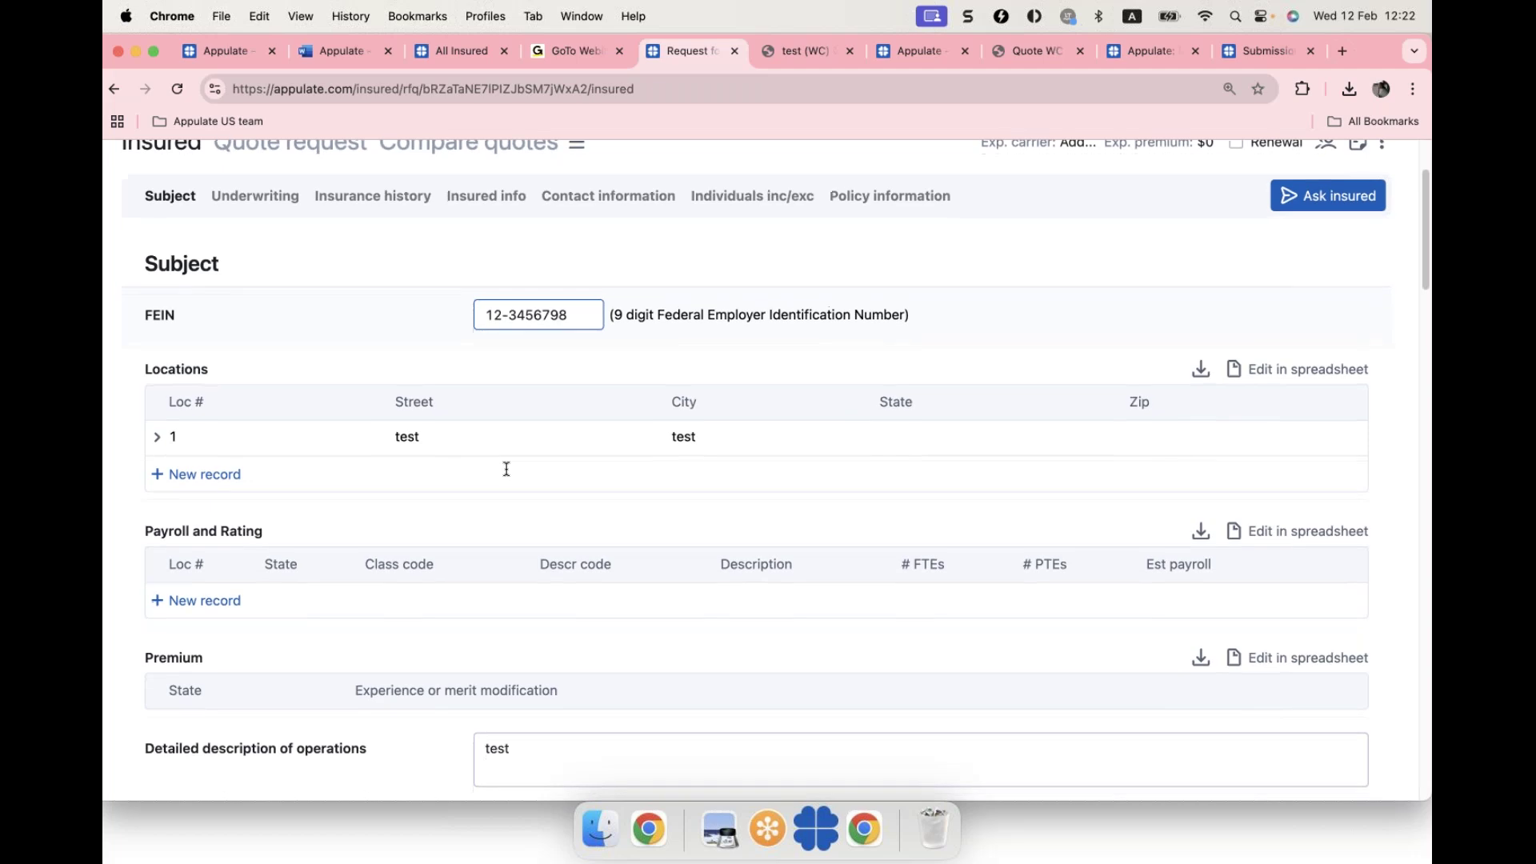
scroll(507, 470, up, 4)
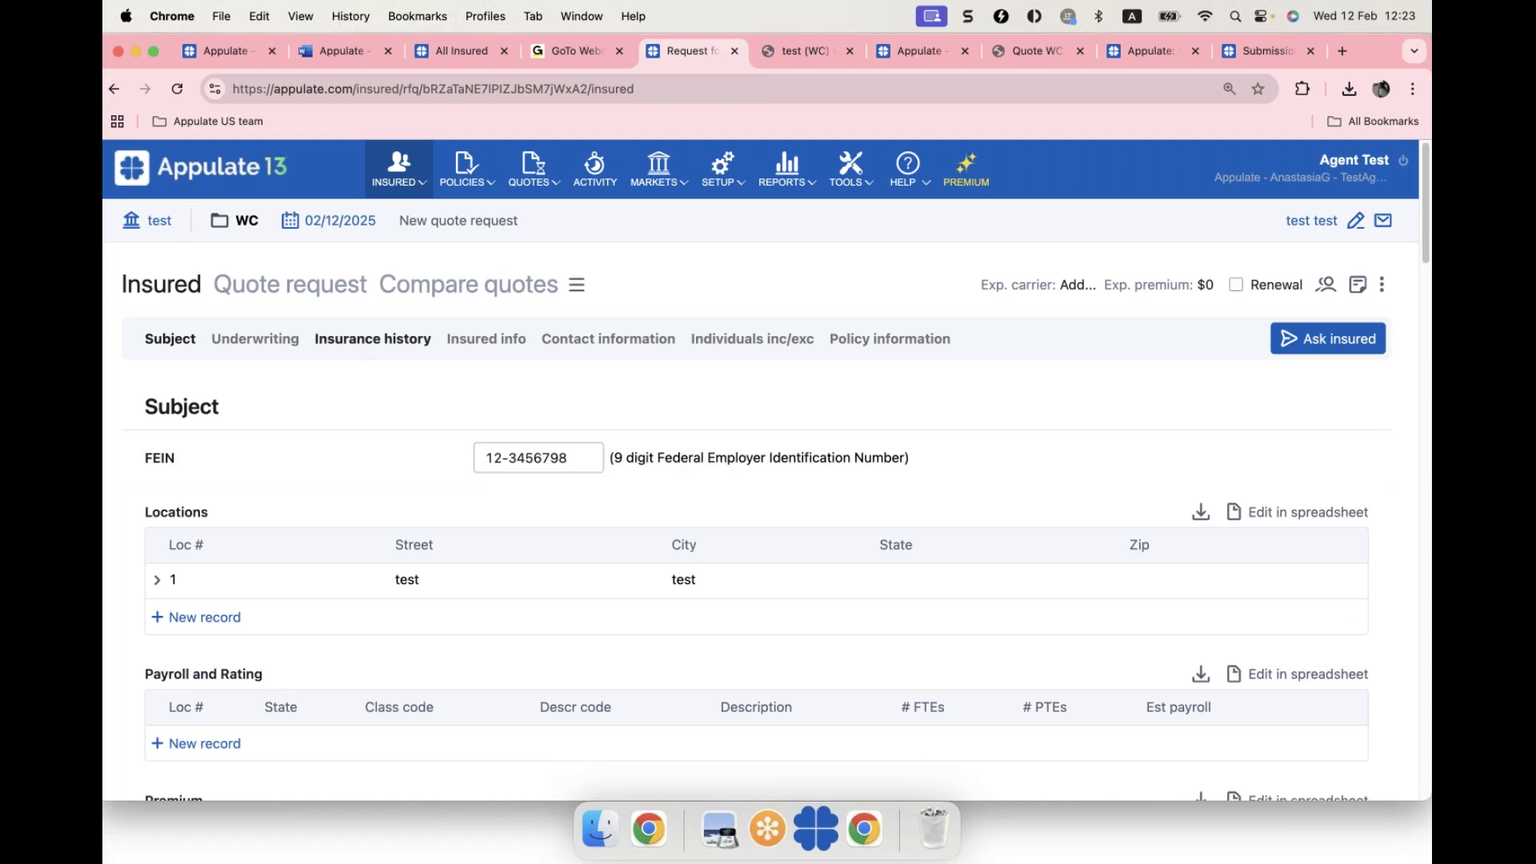
click(209, 179)
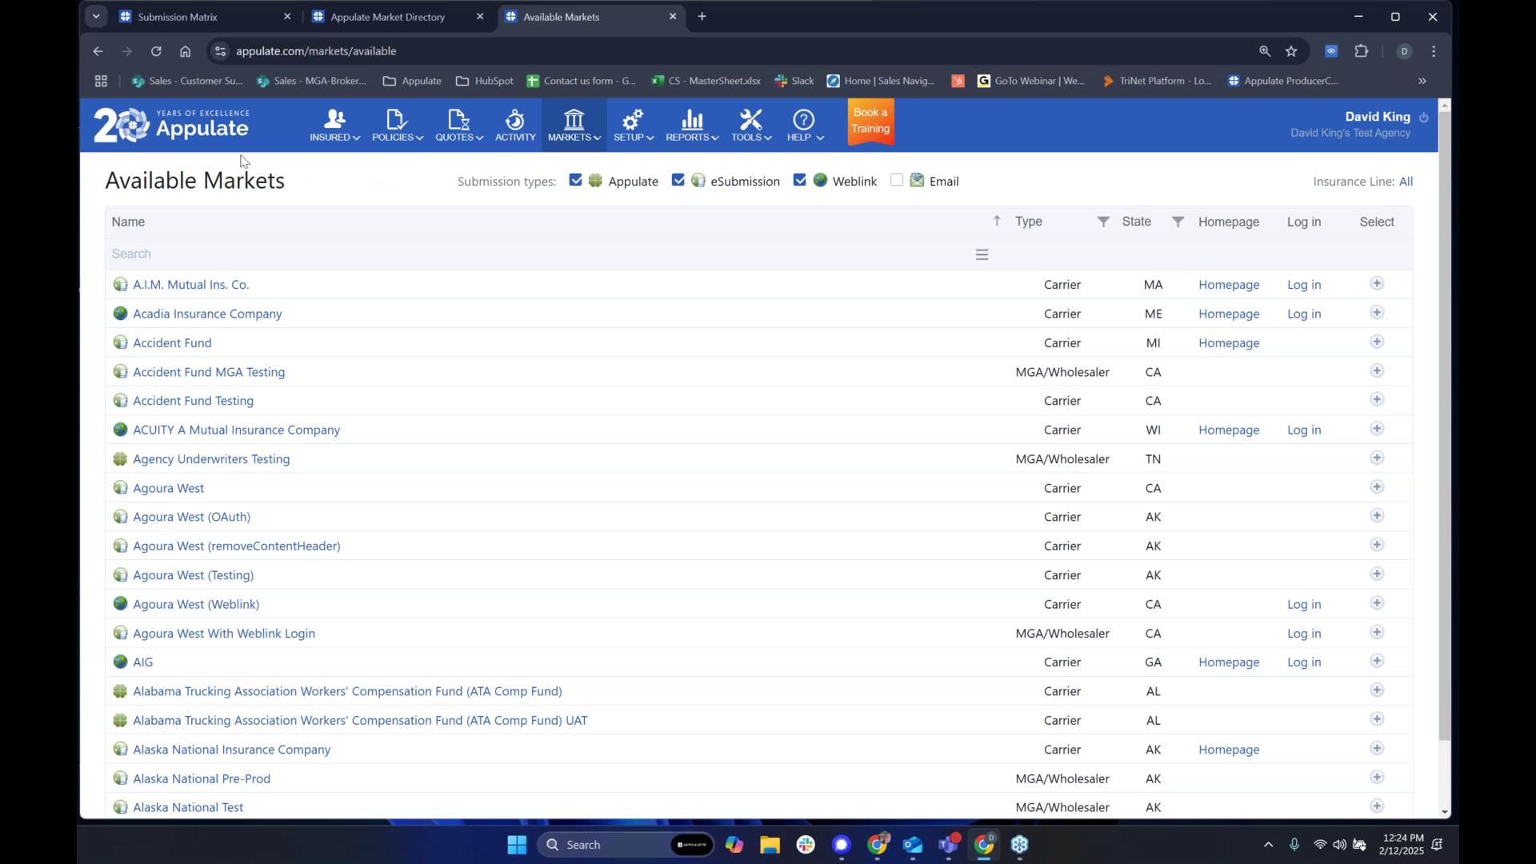
Step: Limit the Submission Matrix to commercial lines of business only
click(200, 23)
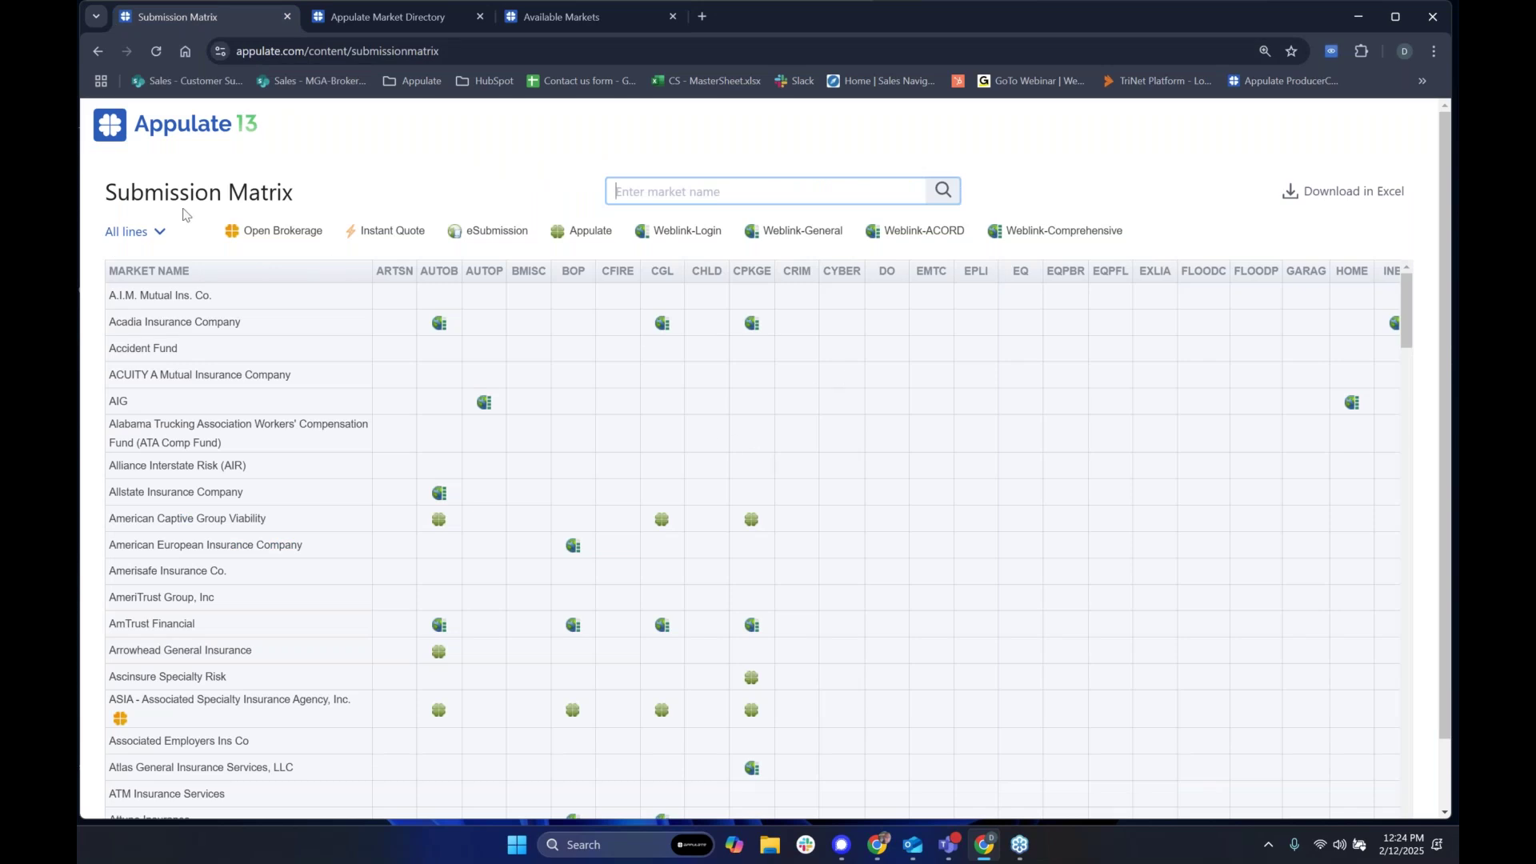
click(170, 233)
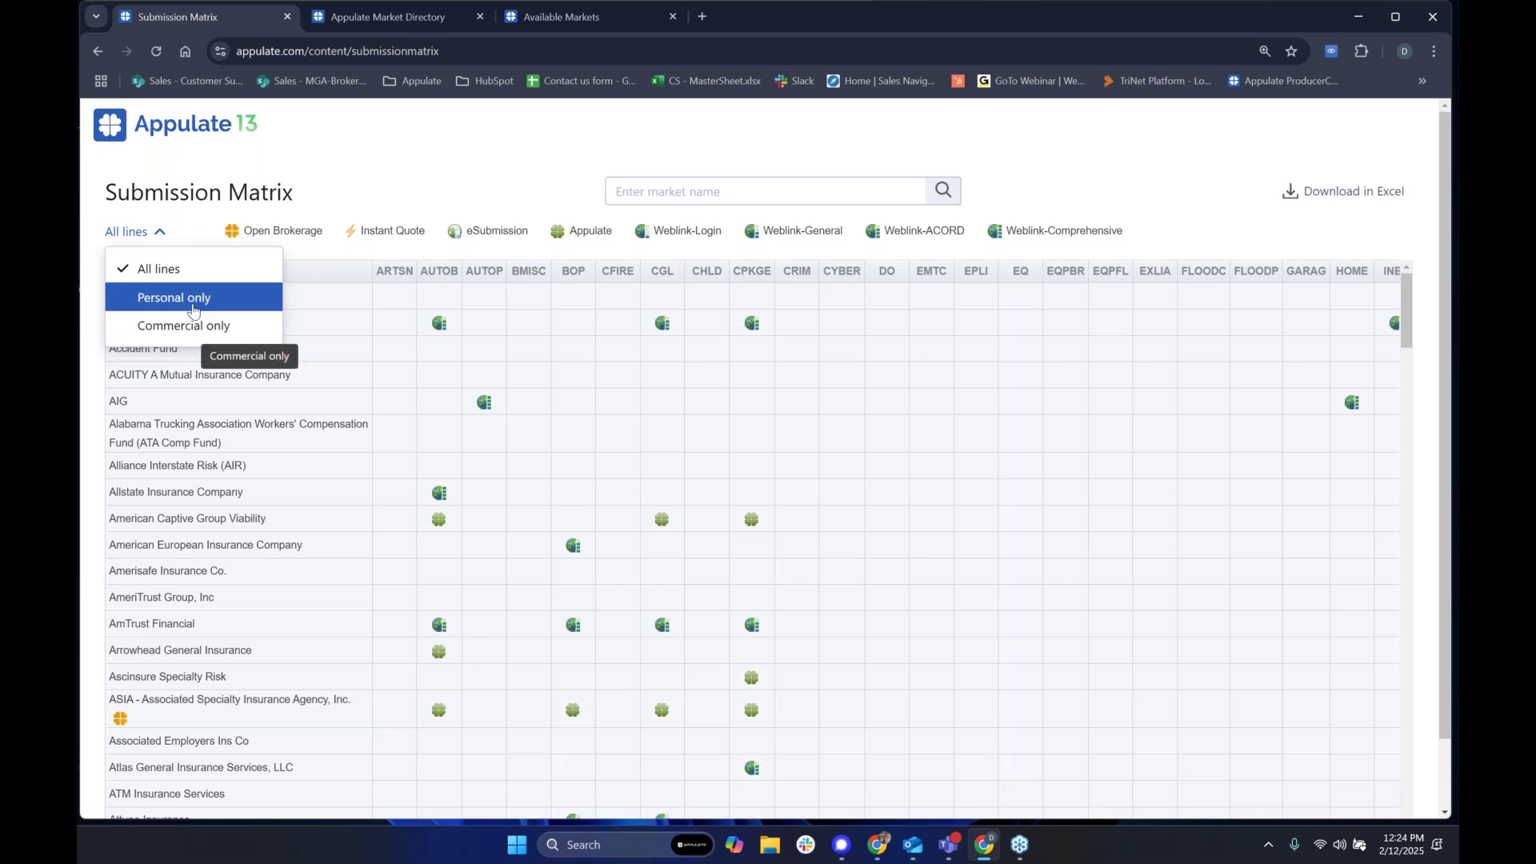
click(223, 328)
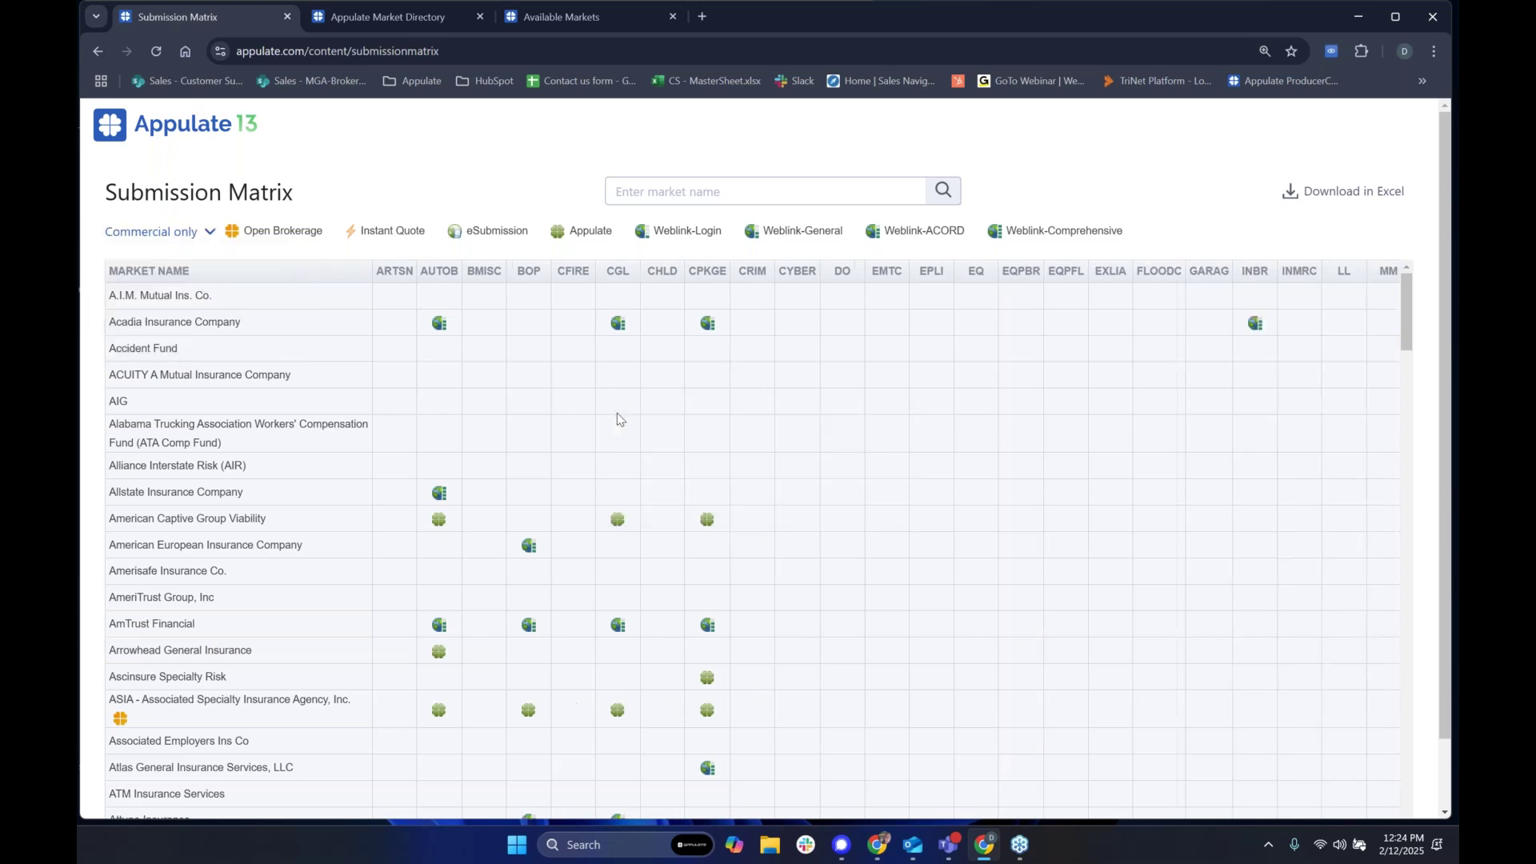
Step: Review the four Weblink submission types in the legend and scroll through the matrix rows
drag(631, 241, 1148, 236)
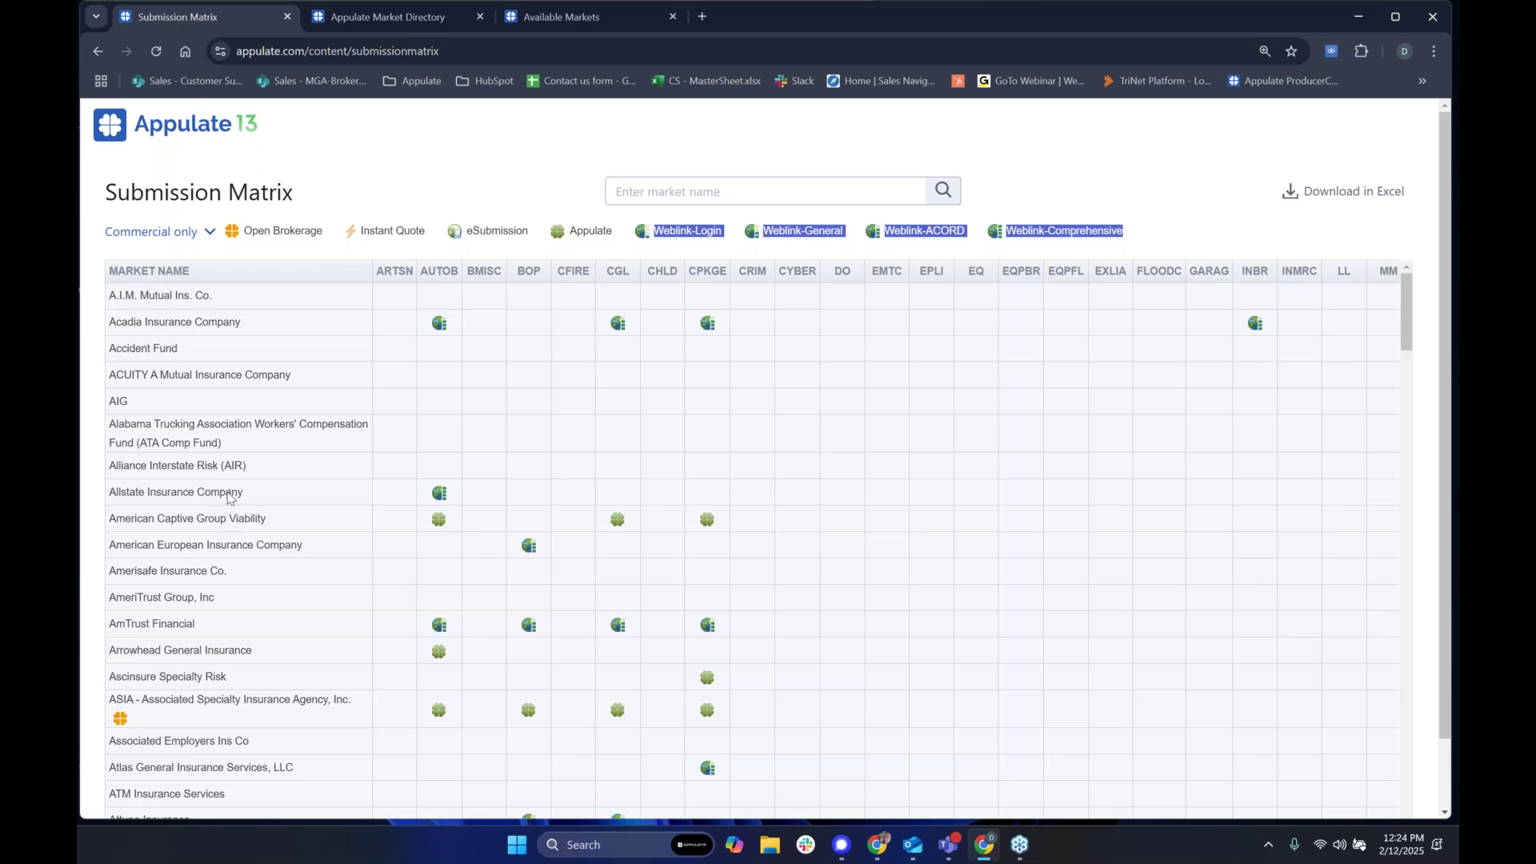
click(439, 497)
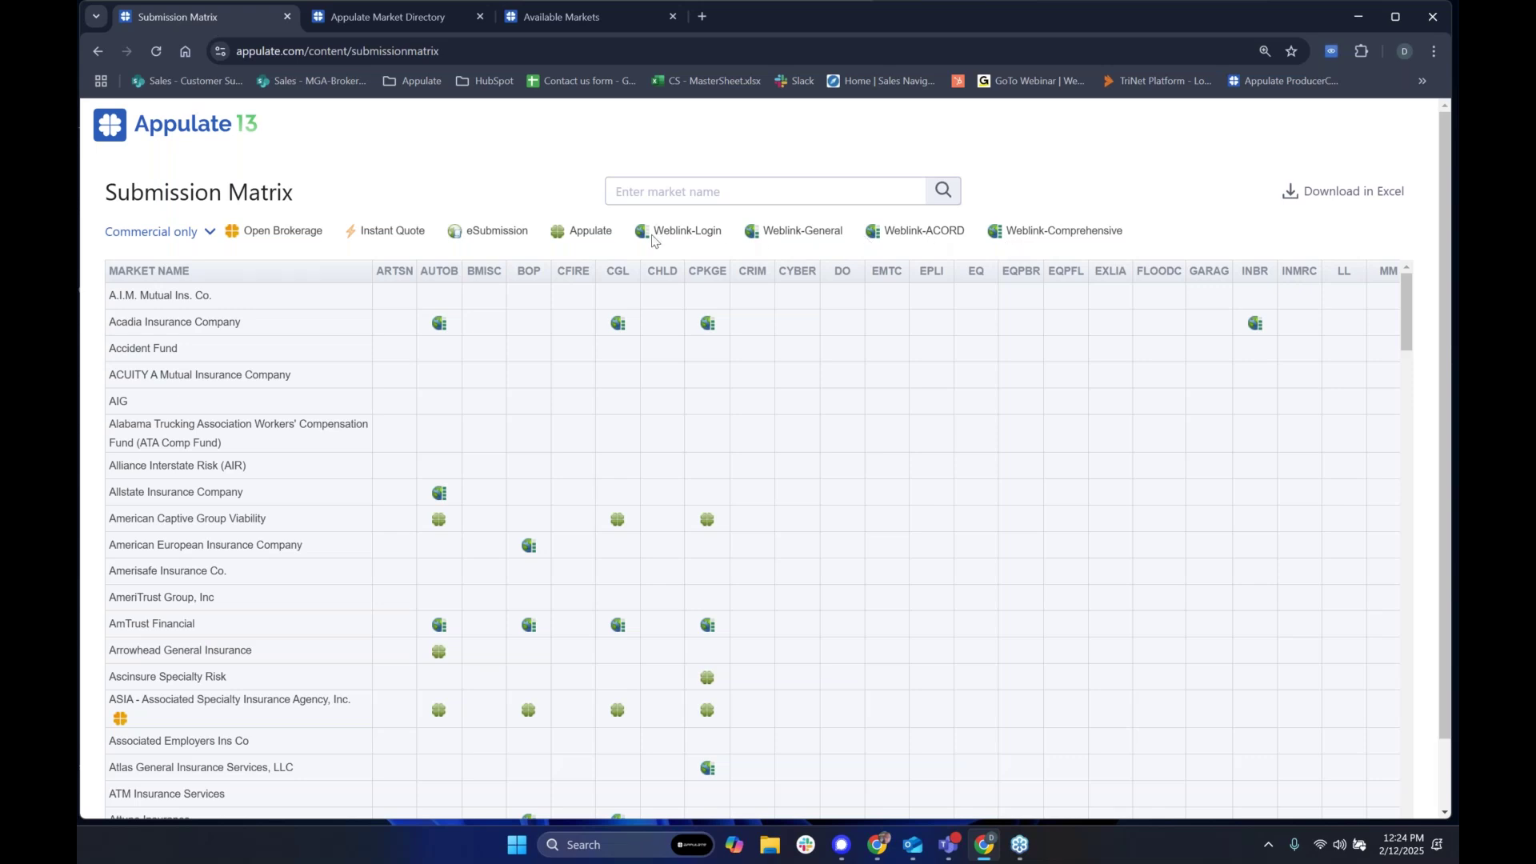
mouse_move(653, 240)
scroll(498, 544, down, 12)
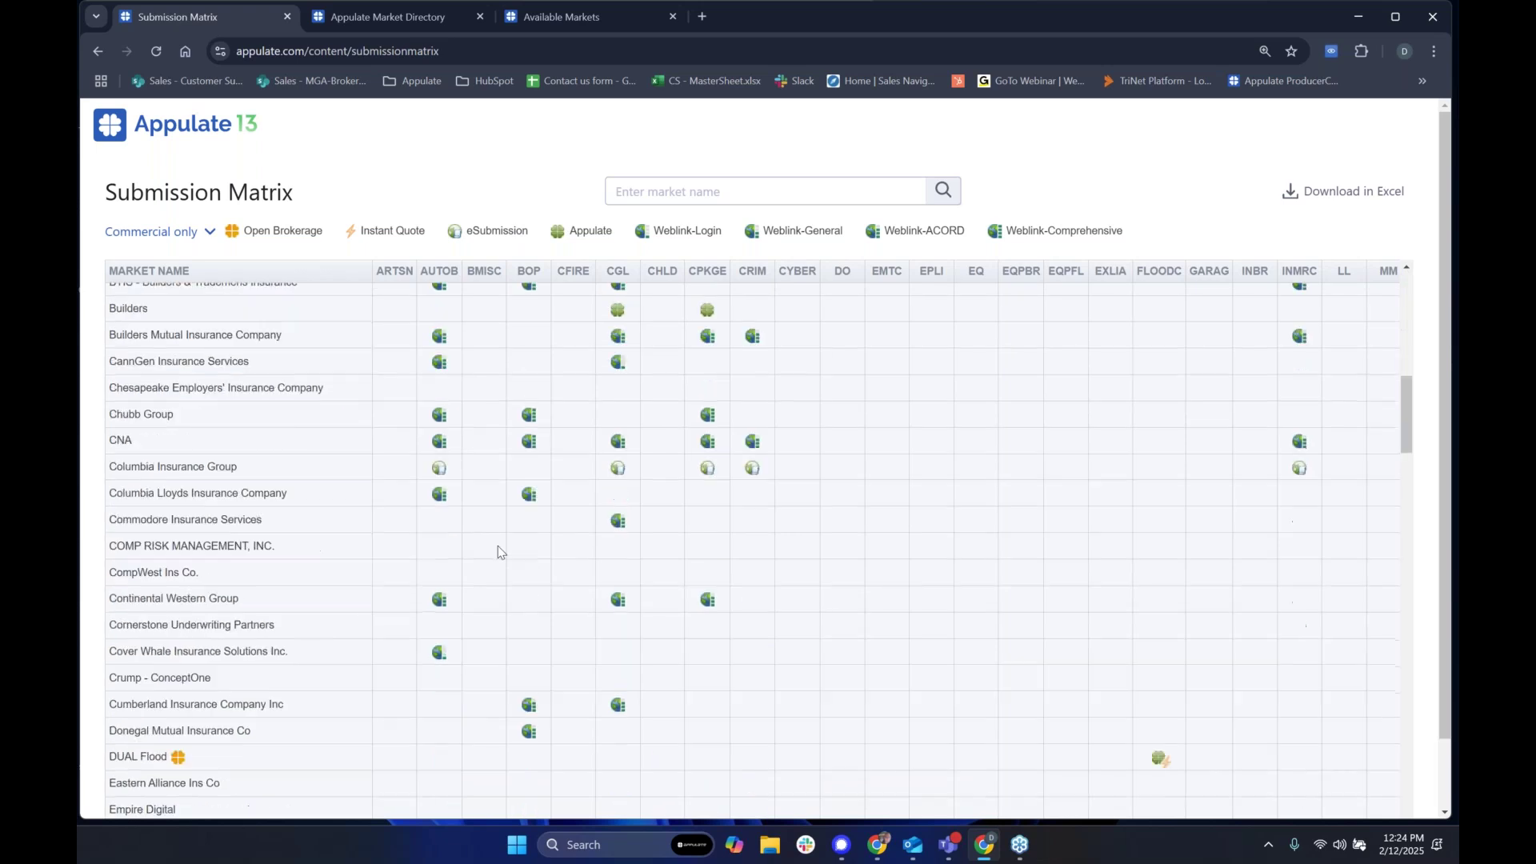
scroll(496, 581, down, 4)
scroll(496, 572, up, 15)
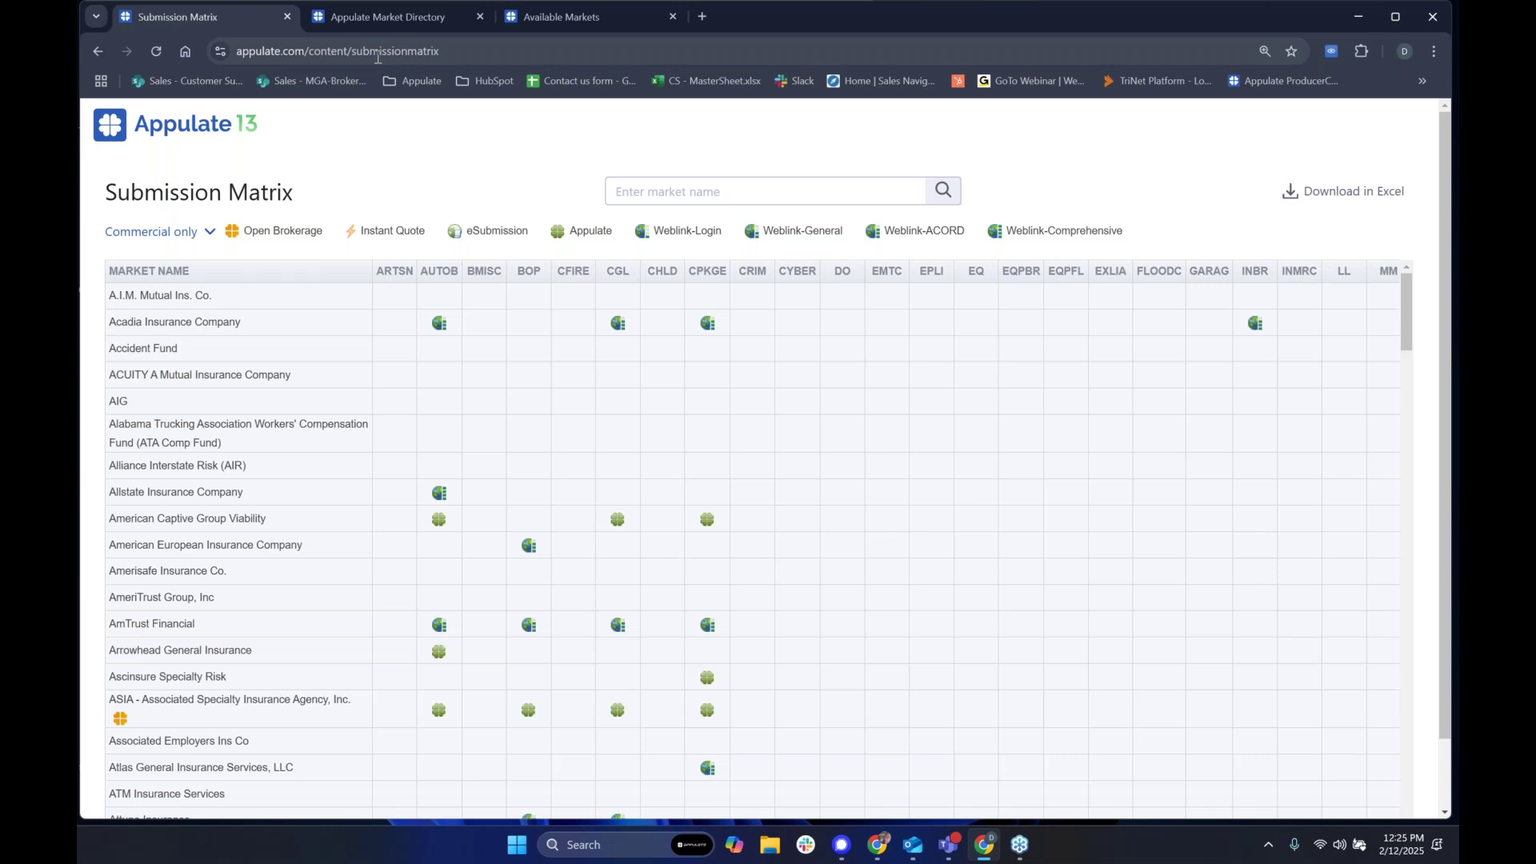
Step: Glance at the Available Markets and market directory pages, then return to the Submission Matrix
click(559, 17)
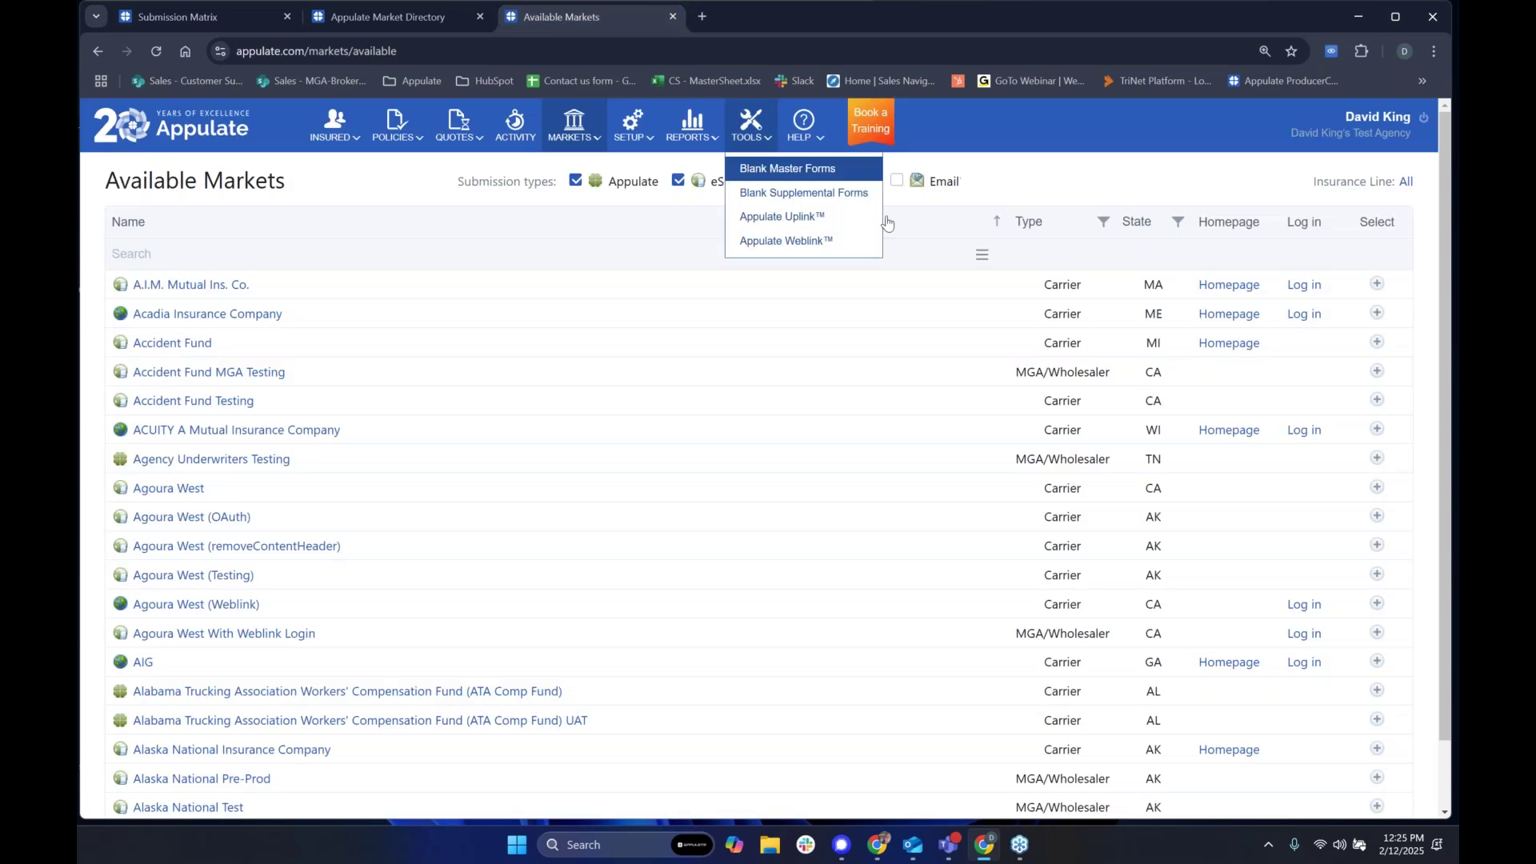
mouse_move(803, 122)
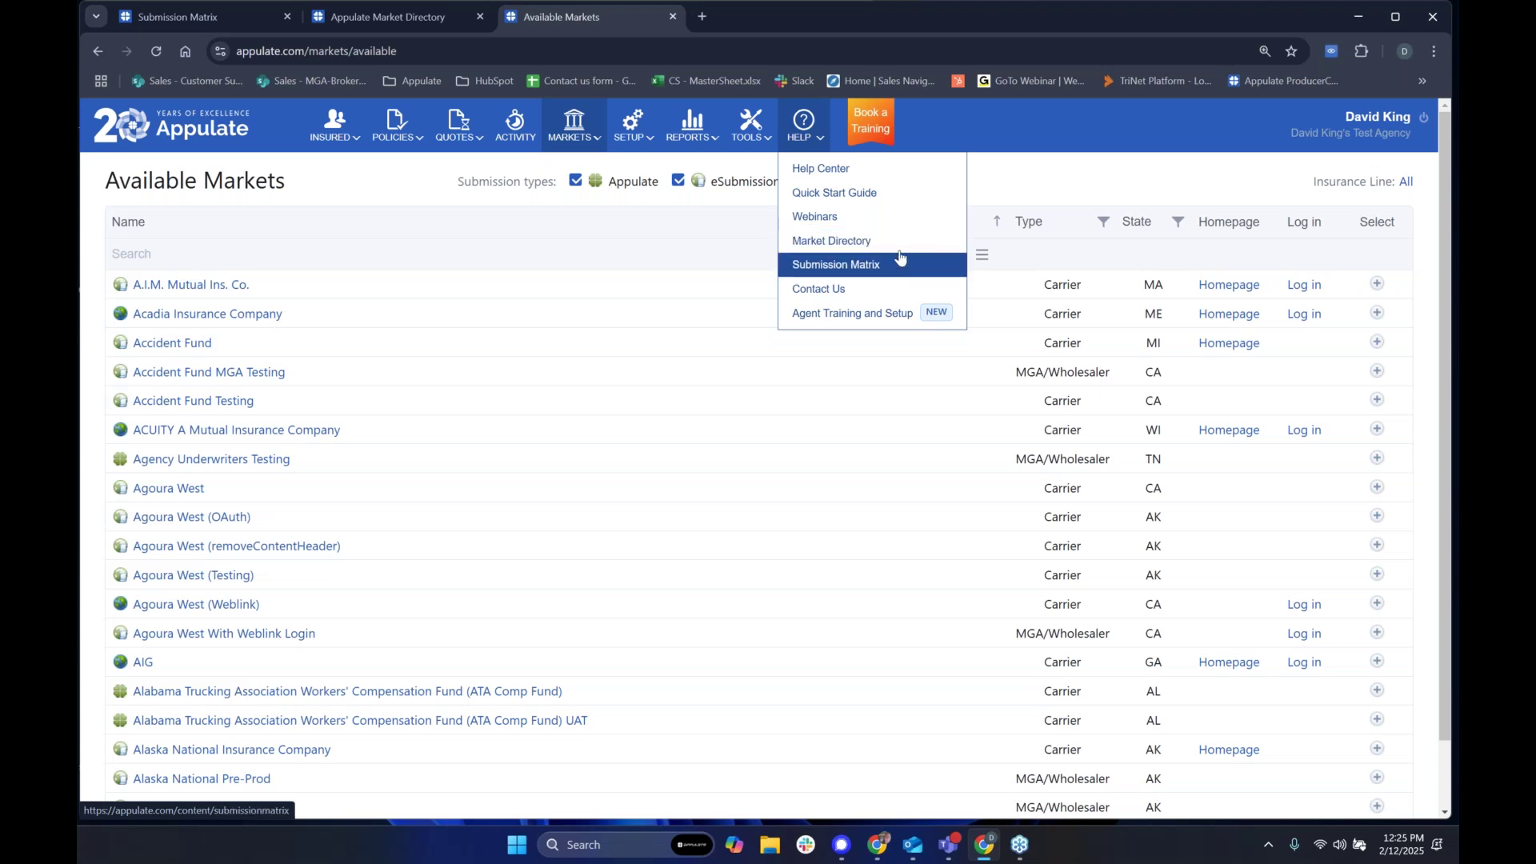
click(414, 23)
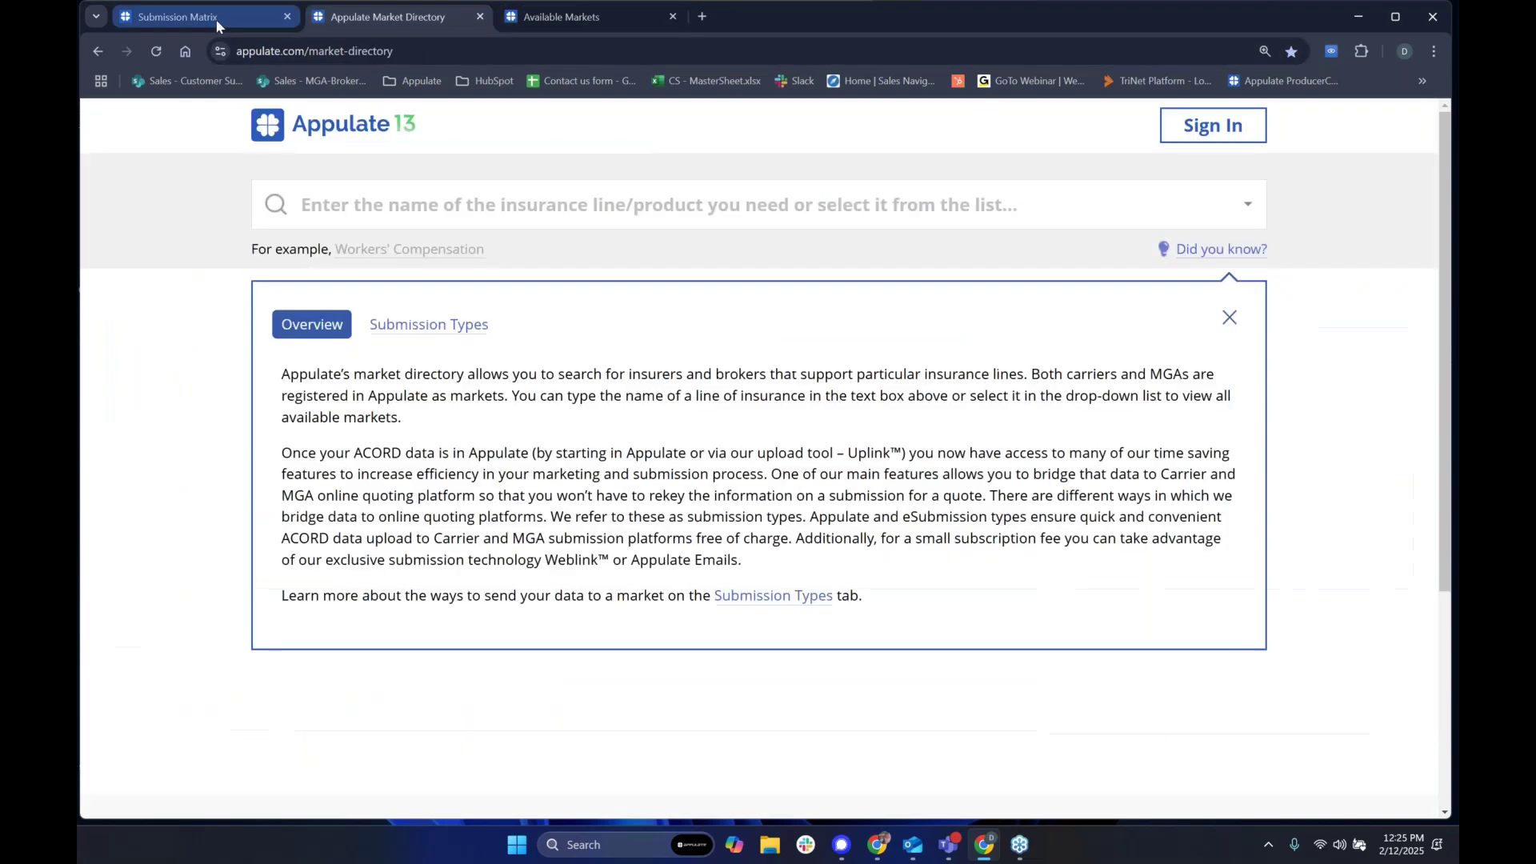
click(184, 17)
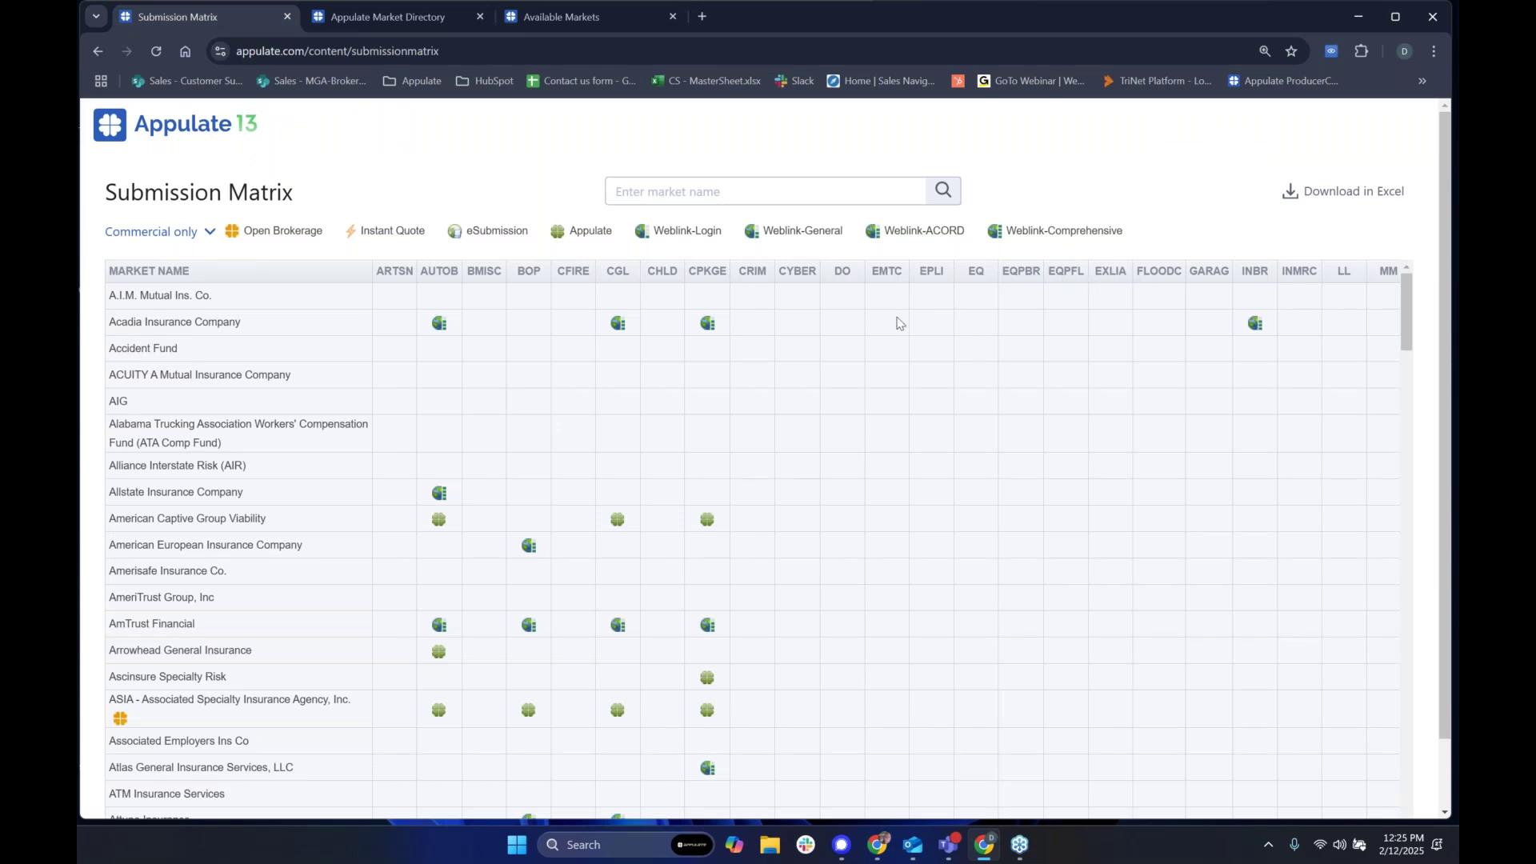
Step: Scroll through the commercial matrix rows, such as AmTrust Financial, and back to the top
scroll(638, 442, down, 15)
scroll(506, 650, down, 20)
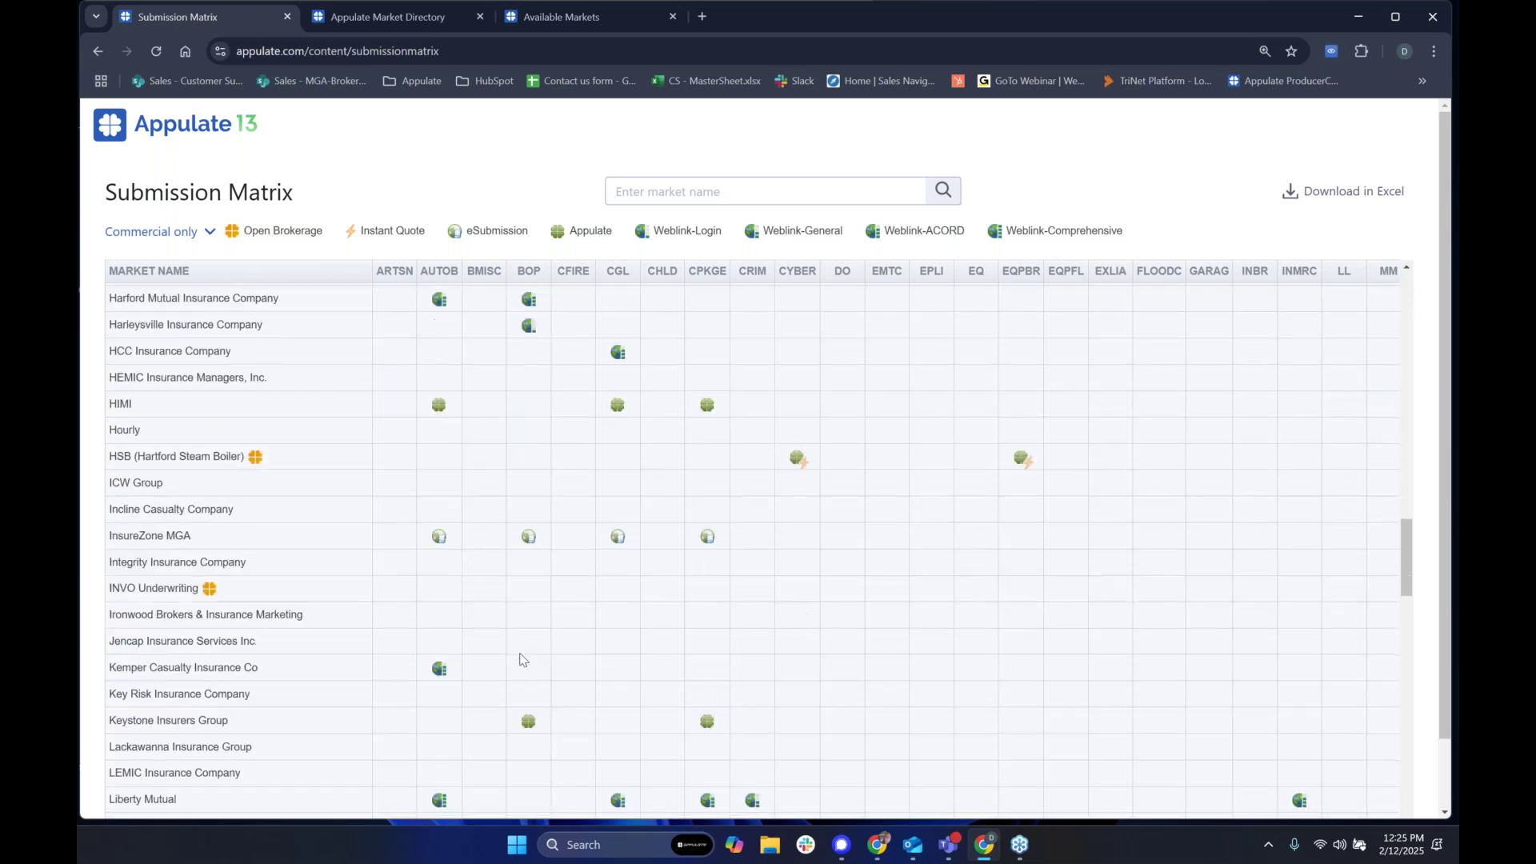
scroll(527, 672, up, 20)
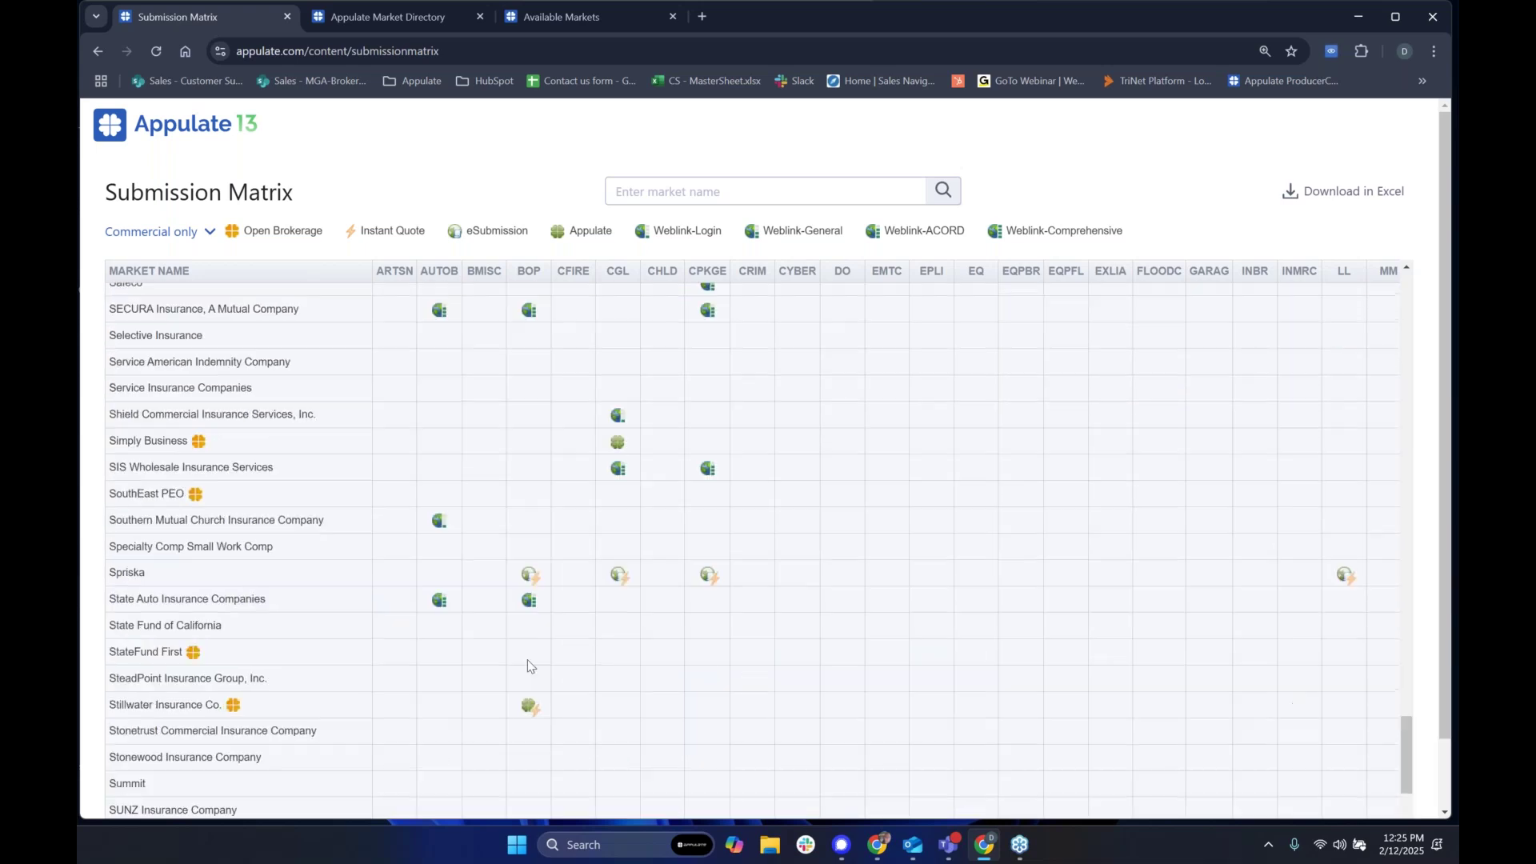
scroll(588, 552, up, 15)
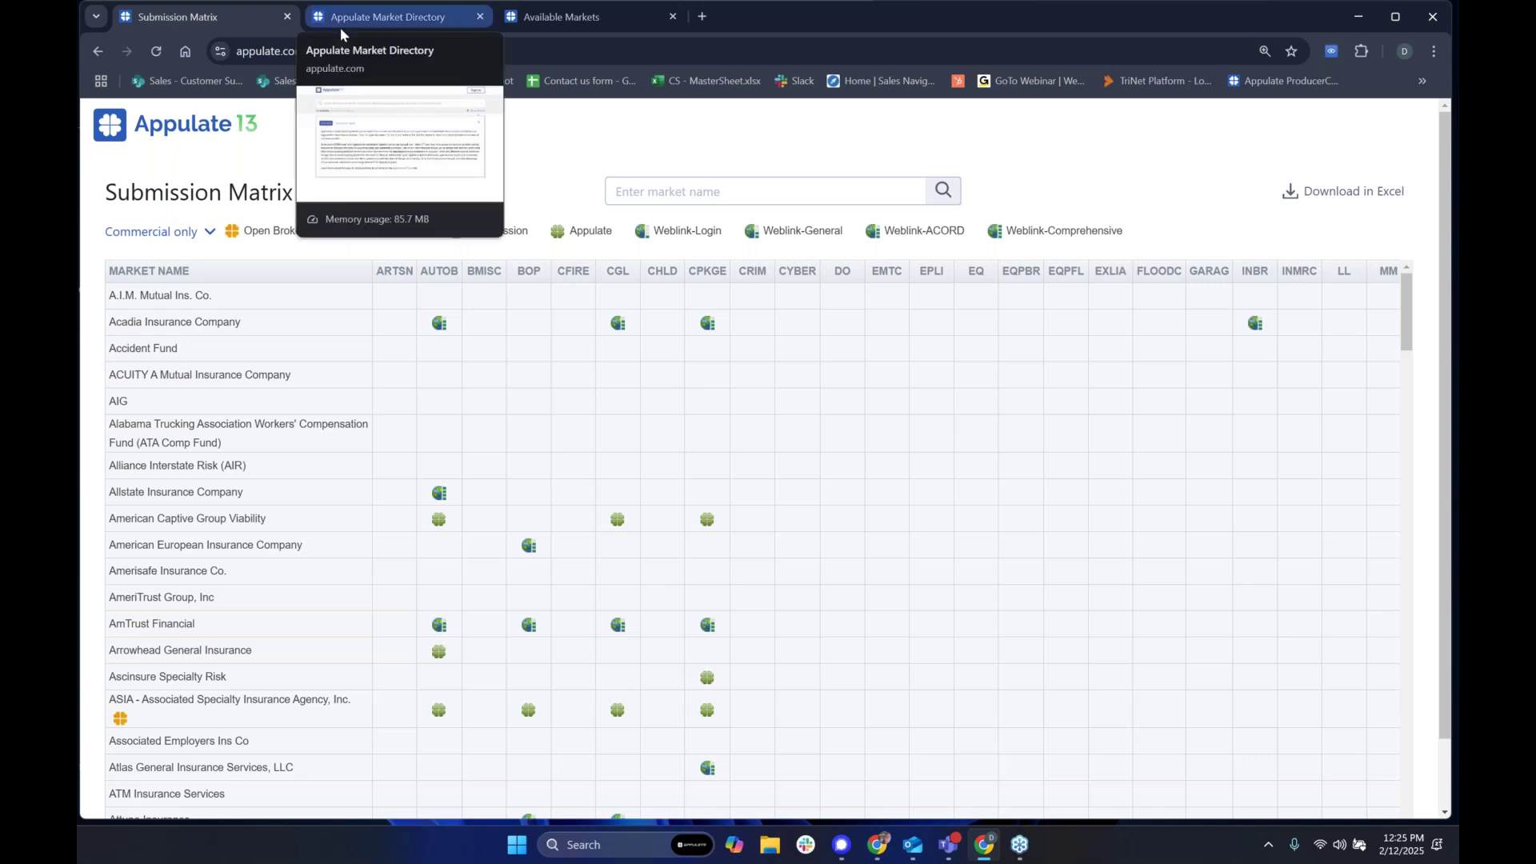
Step: Search the market directory's insurance lines for 'commercial au' and pick Auto - Commercial
click(403, 199)
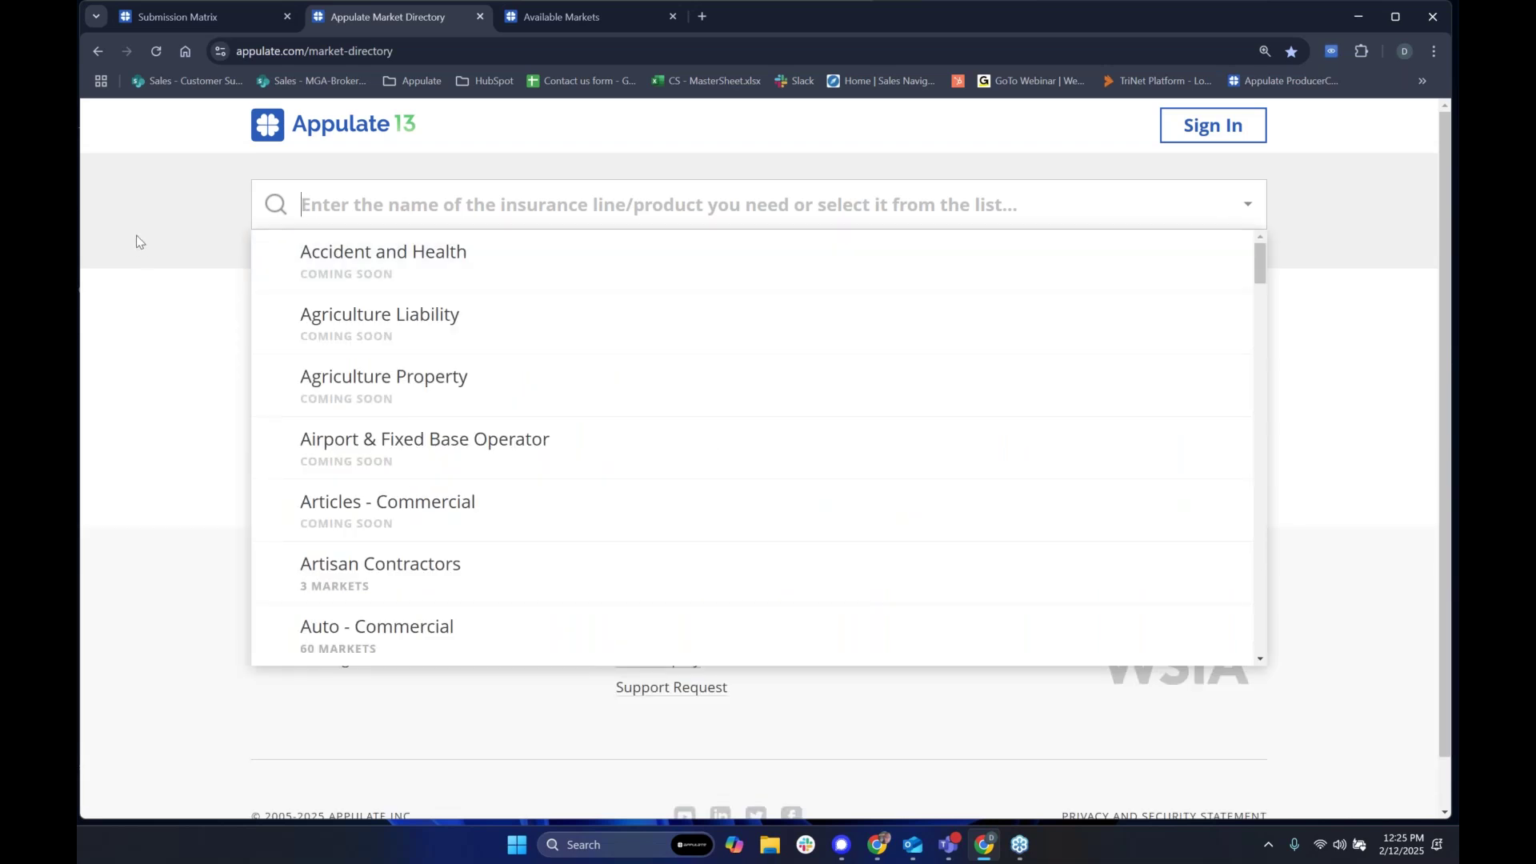
text(business)
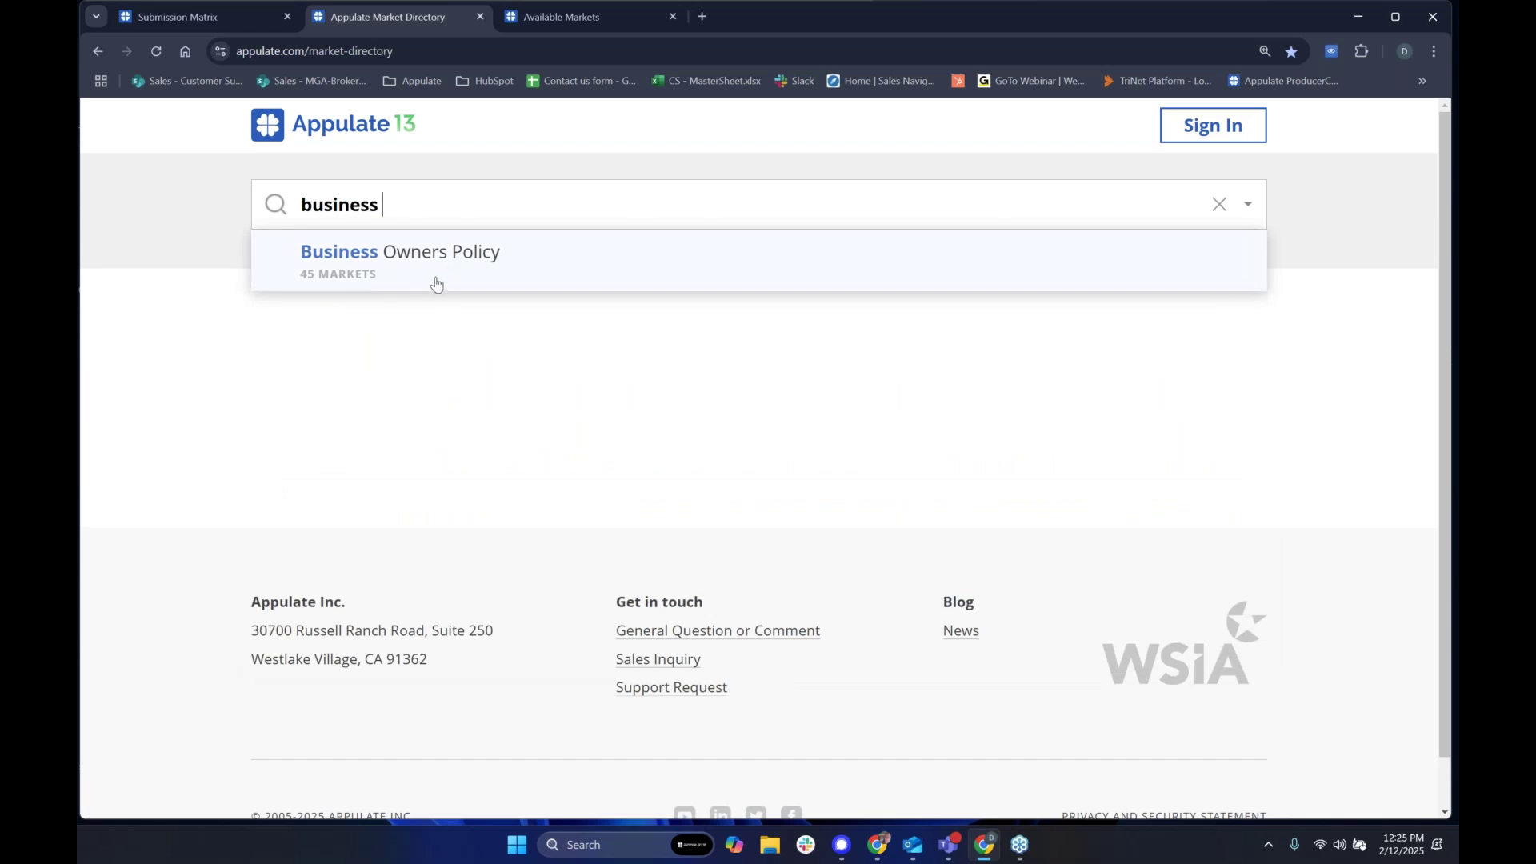
key(BackSpace)
key(BackSpace)
key(BackSpace)
key(BackSpace)
key(BackSpace)
key(BackSpace)
key(BackSpace)
key(BackSpace)
text(commerical au)
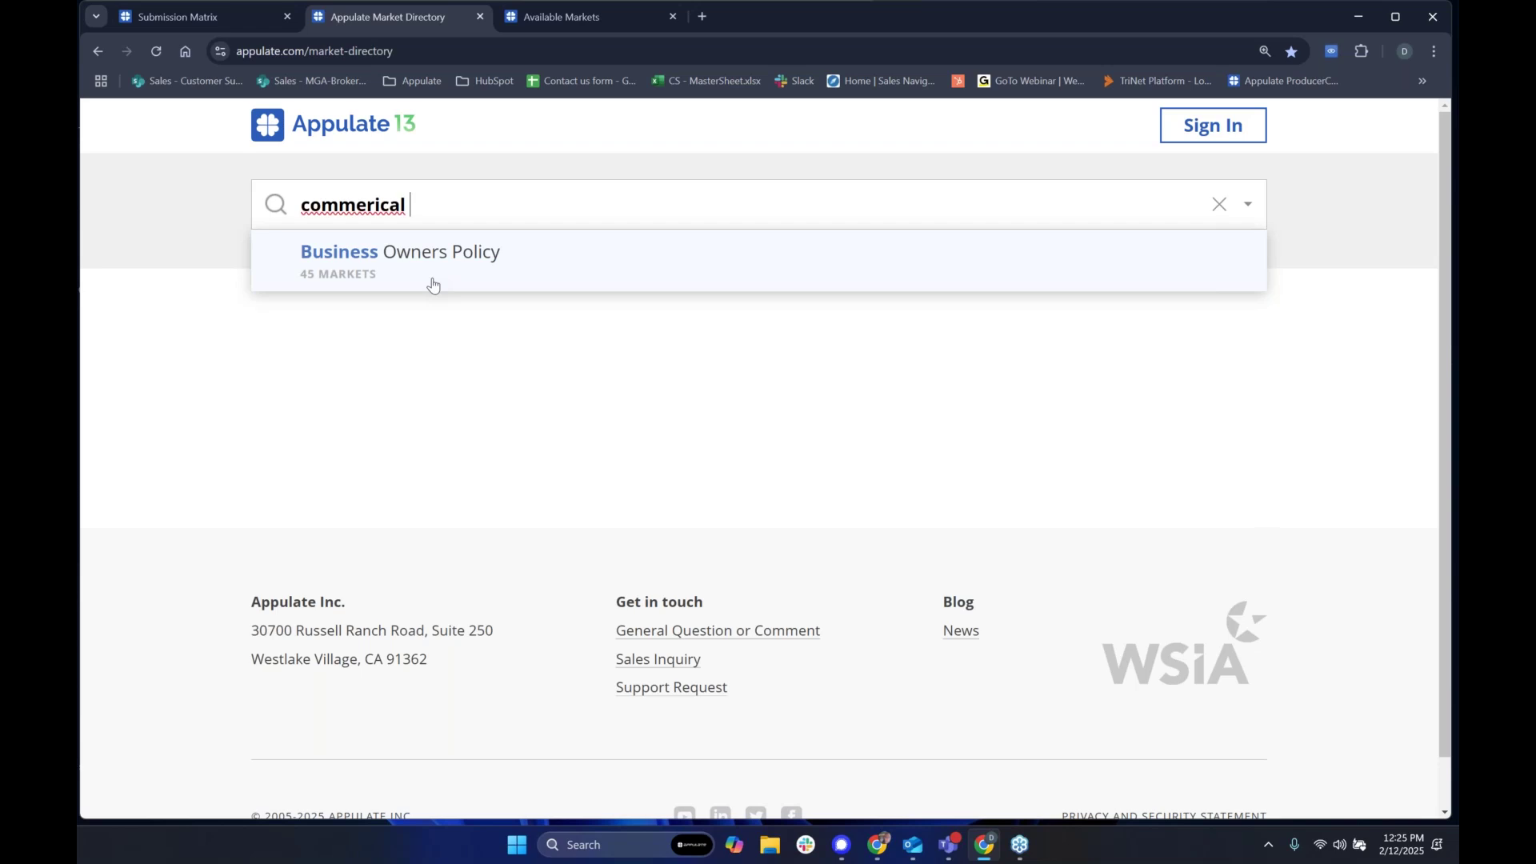
key(BackSpace)
key(BackSpace)
key(BackSpace)
key(BackSpace)
key(BackSpace)
key(BackSpace)
key(BackSpace)
key(BackSpace)
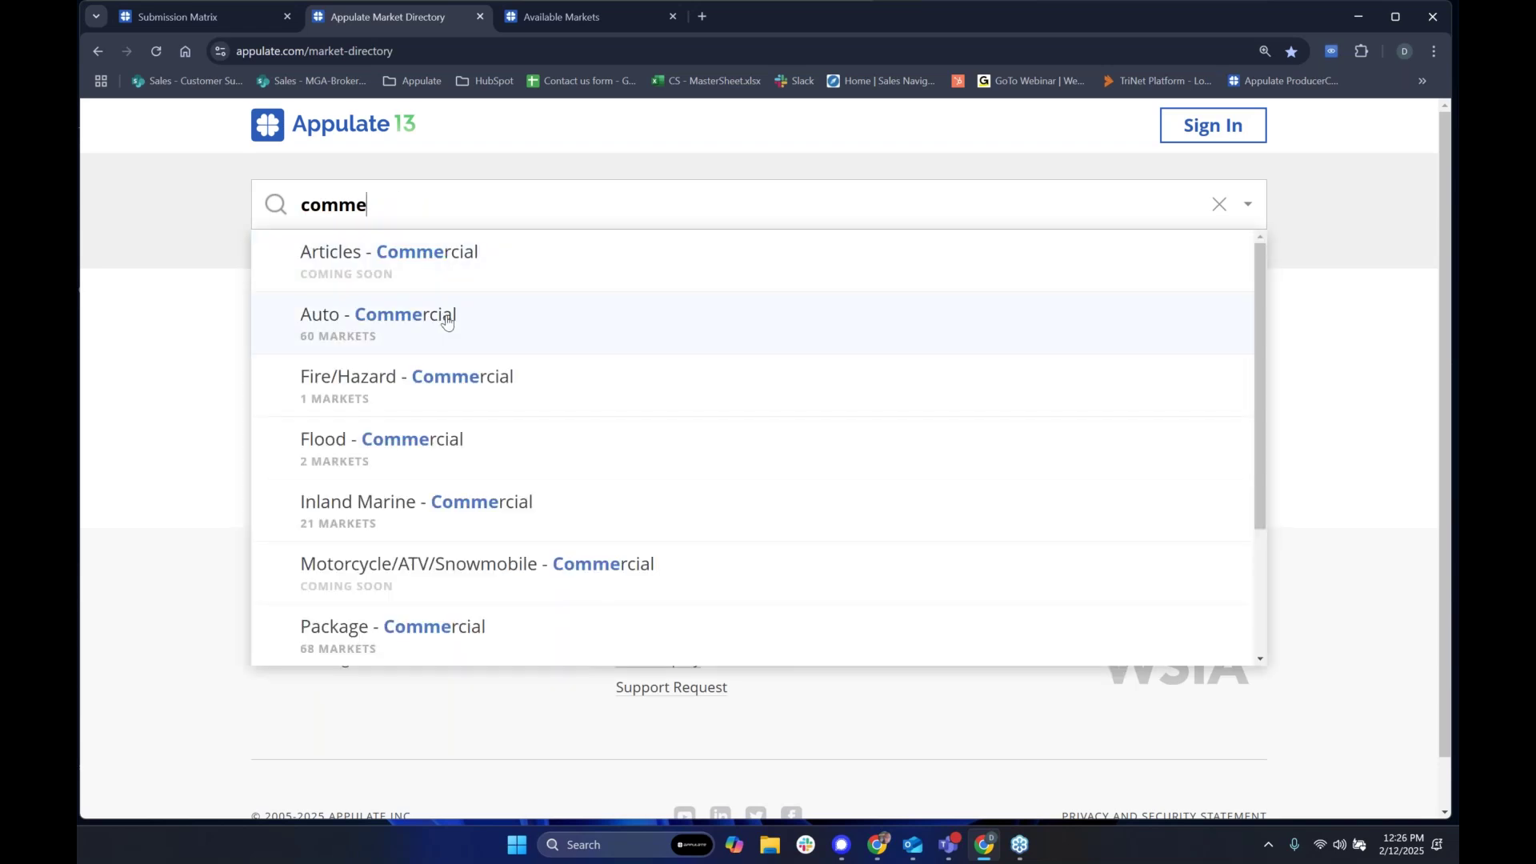
click(445, 320)
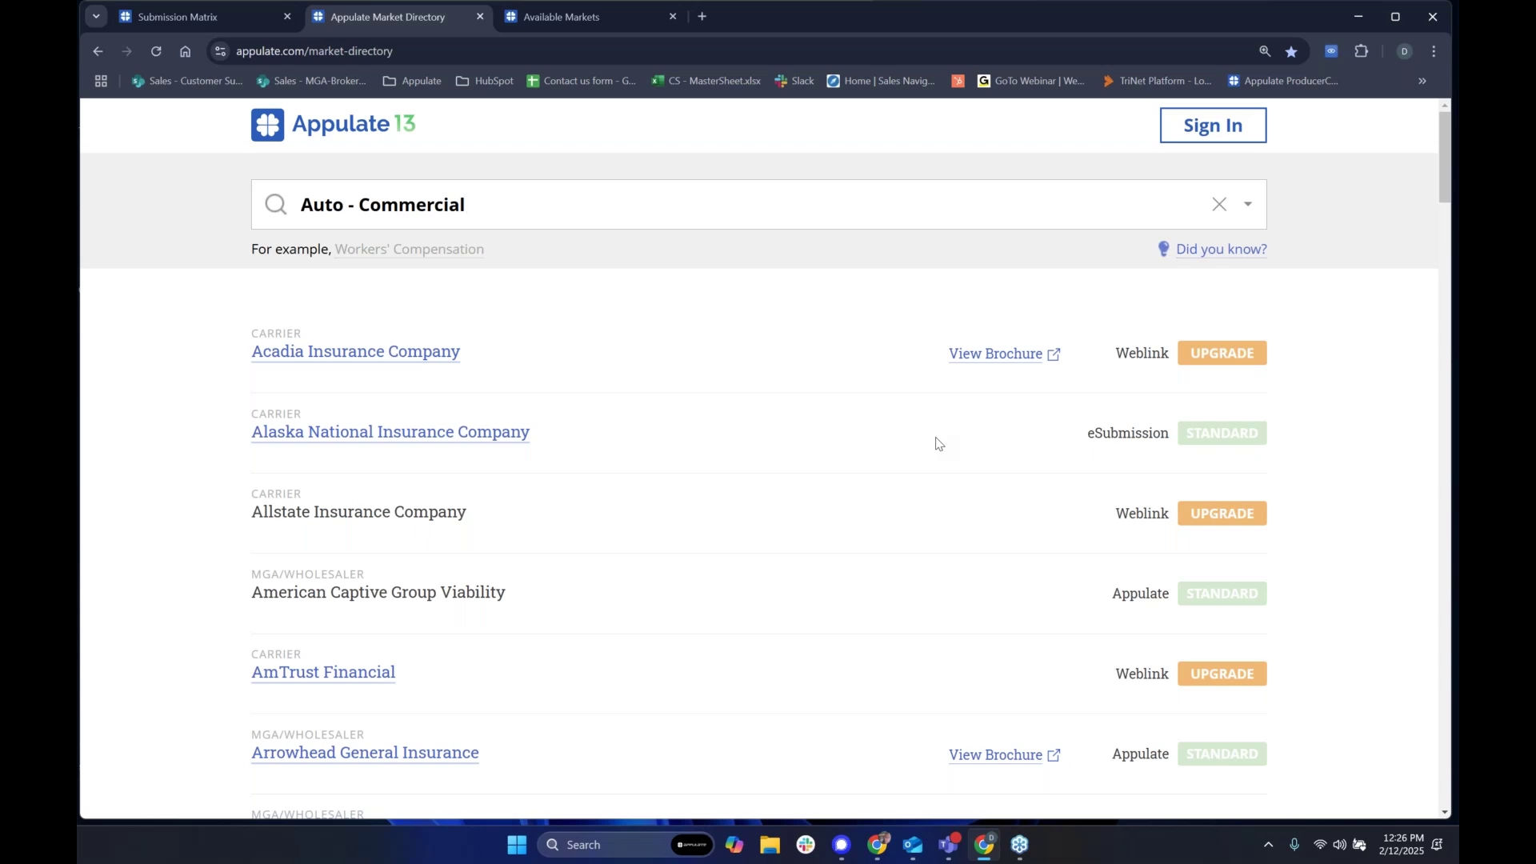
Step: Review the Auto - Commercial carrier results, then return to Available Markets
scroll(967, 440, down, 1)
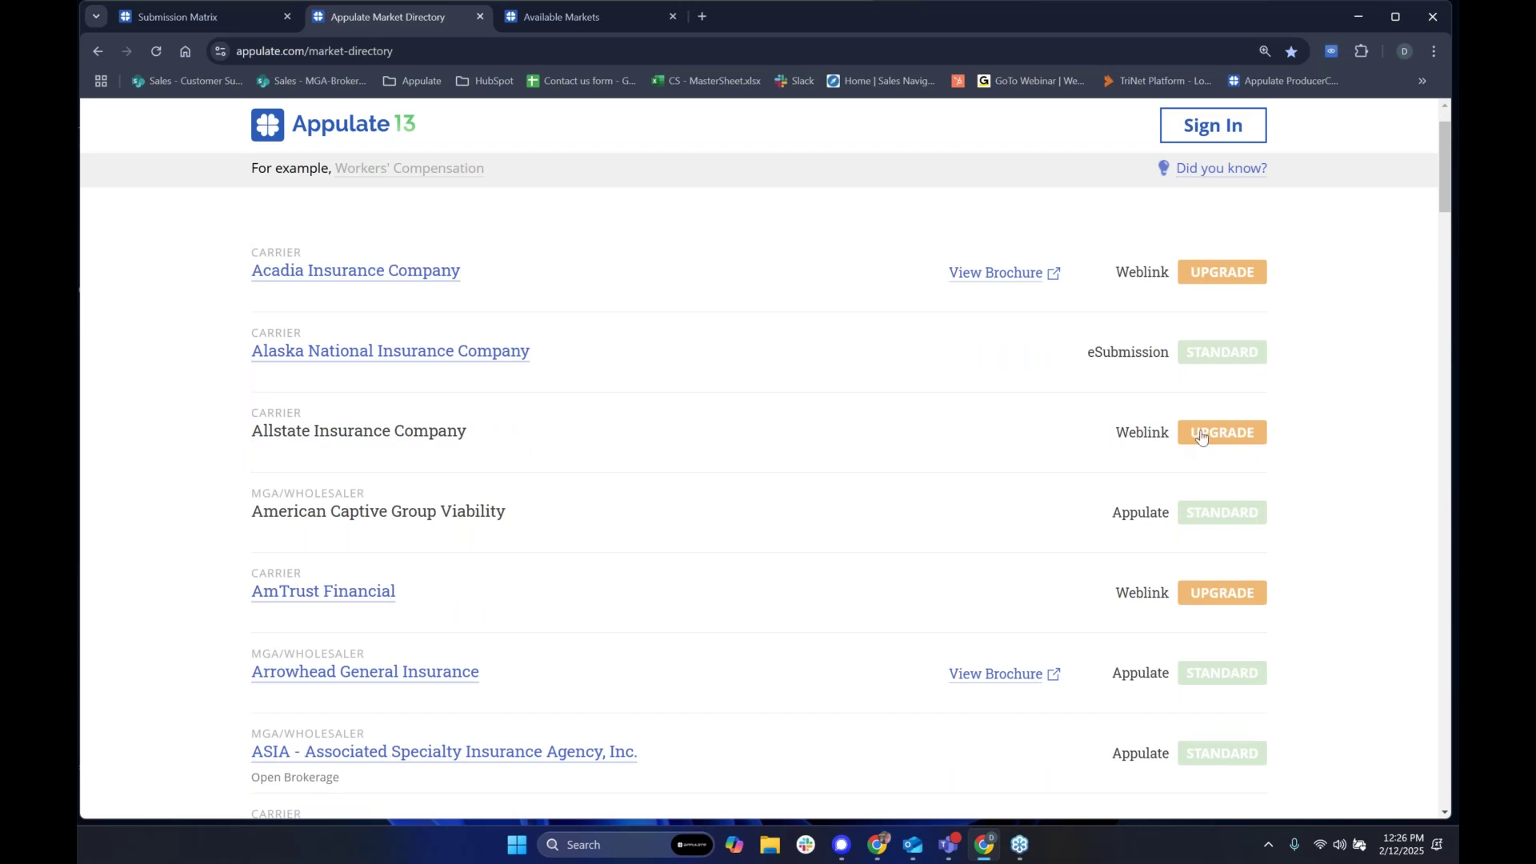
scroll(740, 432, up, 1)
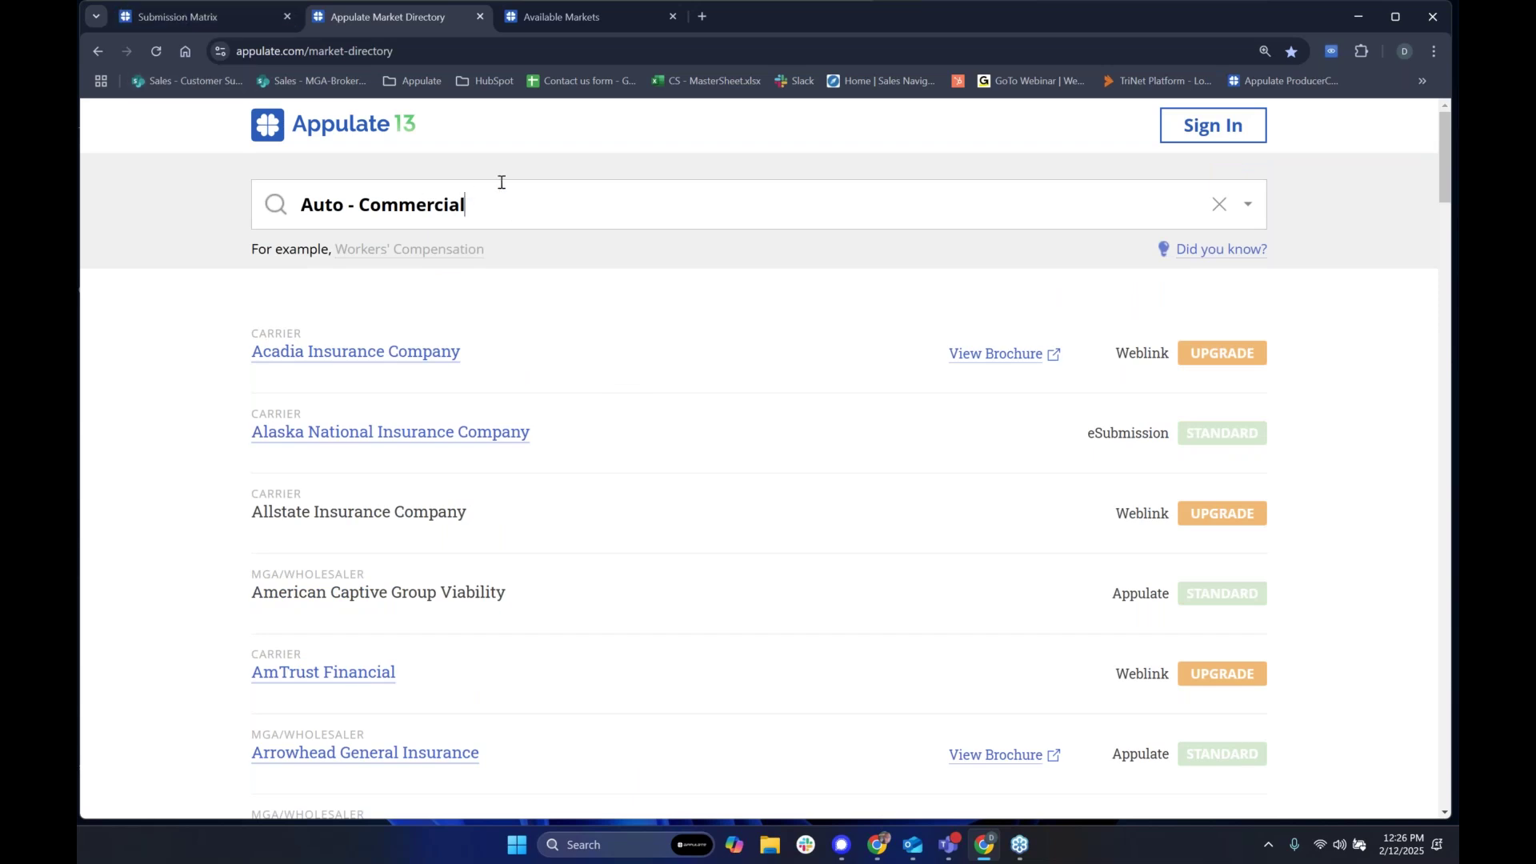
click(560, 16)
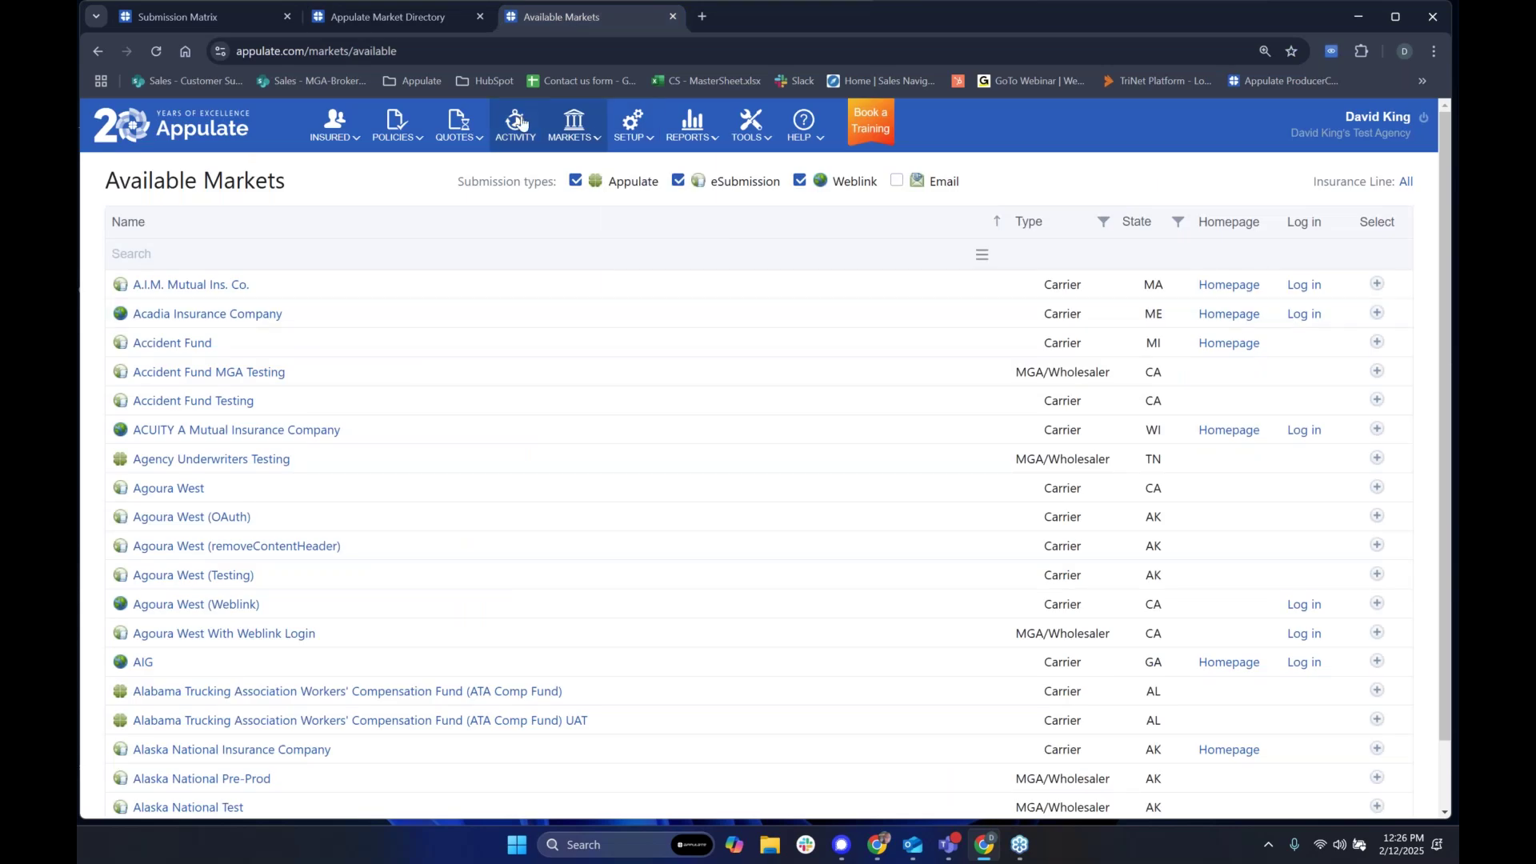
click(335, 124)
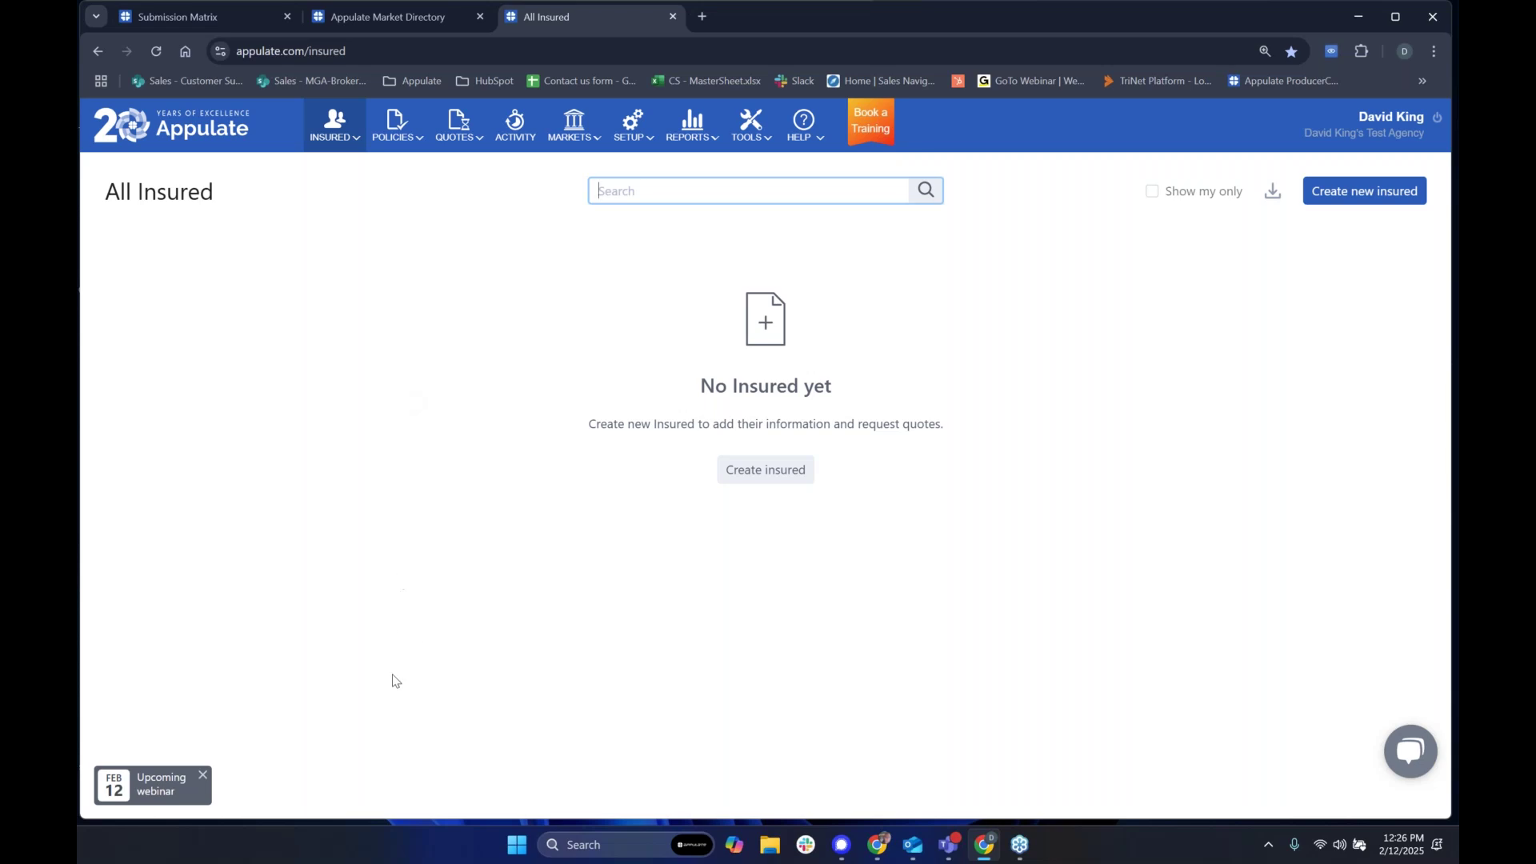
mouse_move(417, 117)
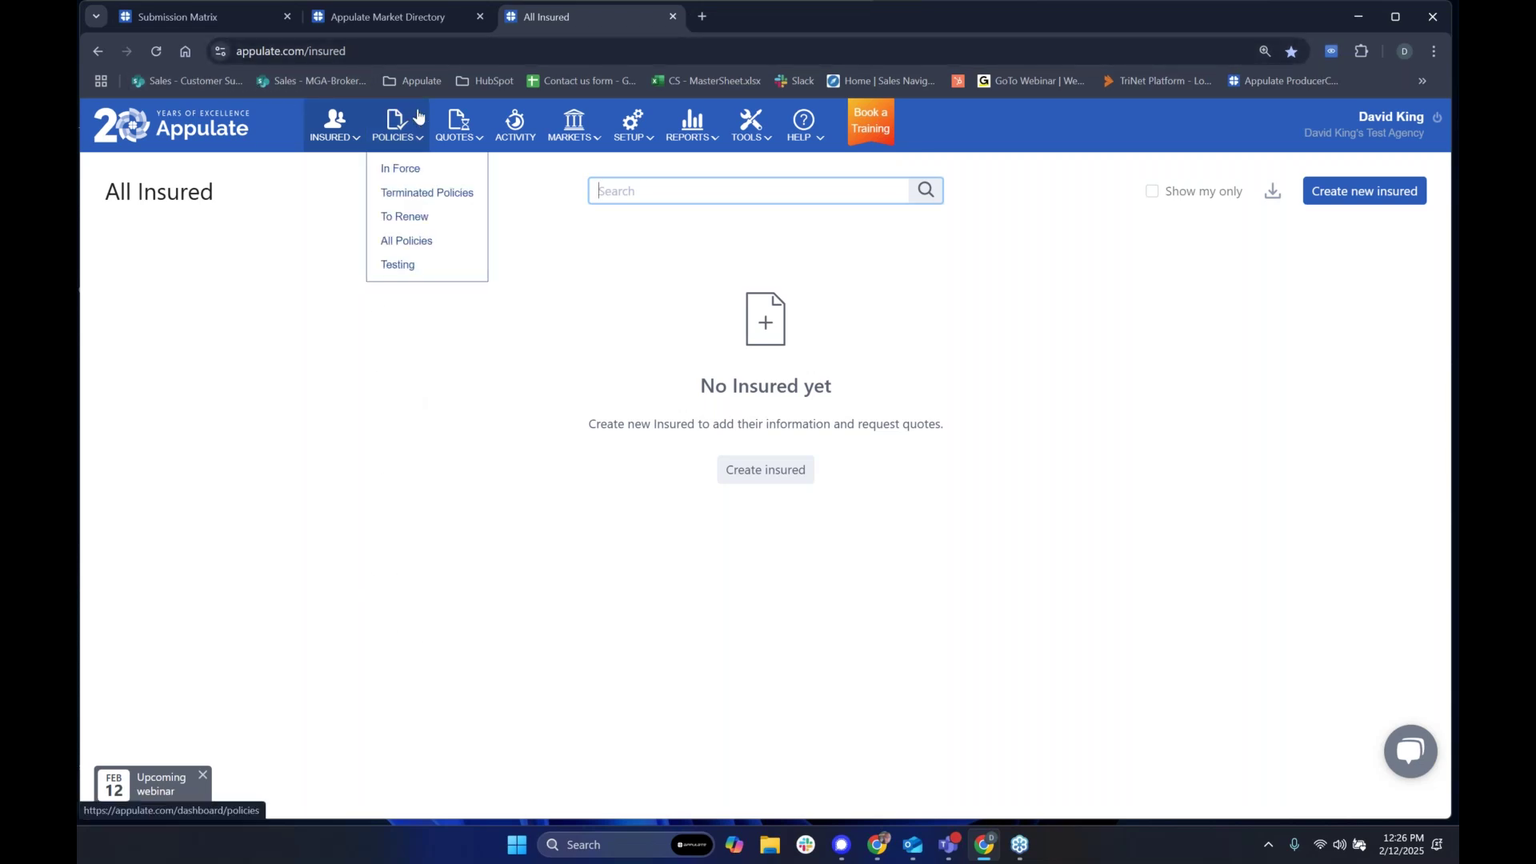
mouse_move(570, 125)
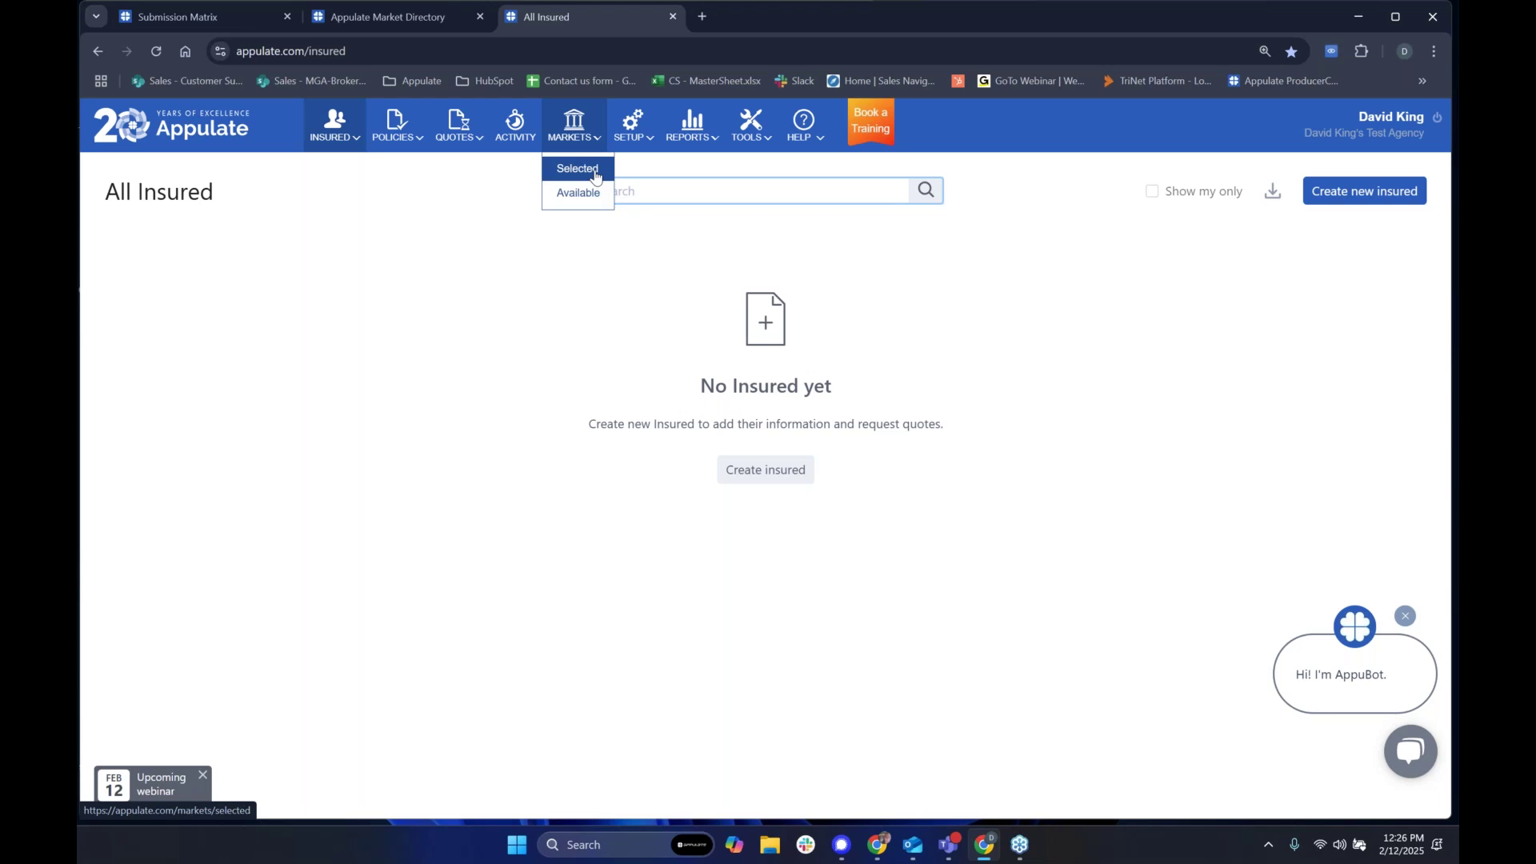
click(581, 198)
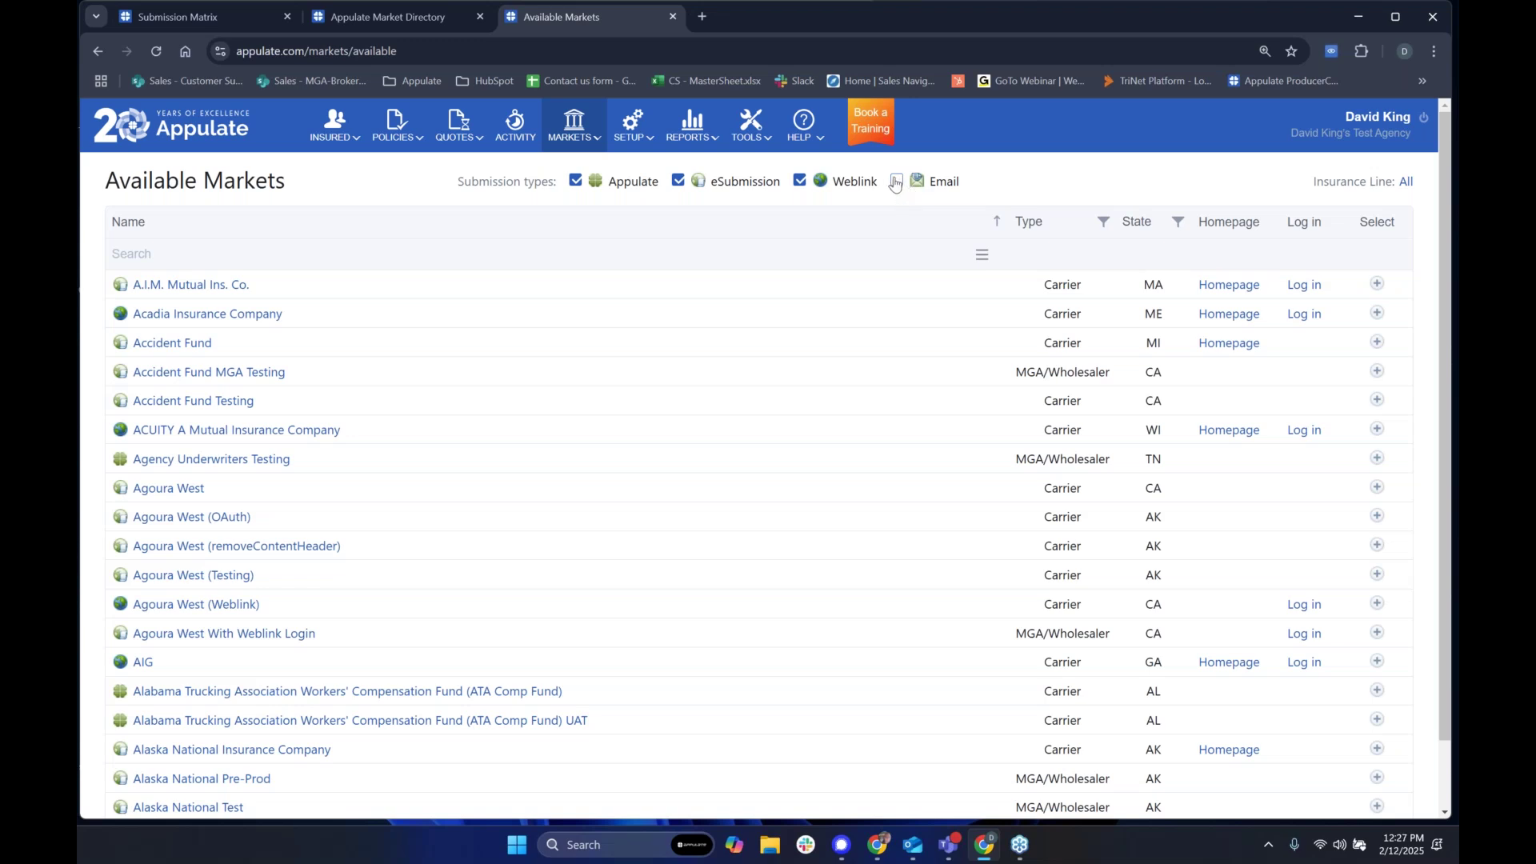
Step: Filter the Available Markets list to Weblink markets only and scroll through them
click(977, 256)
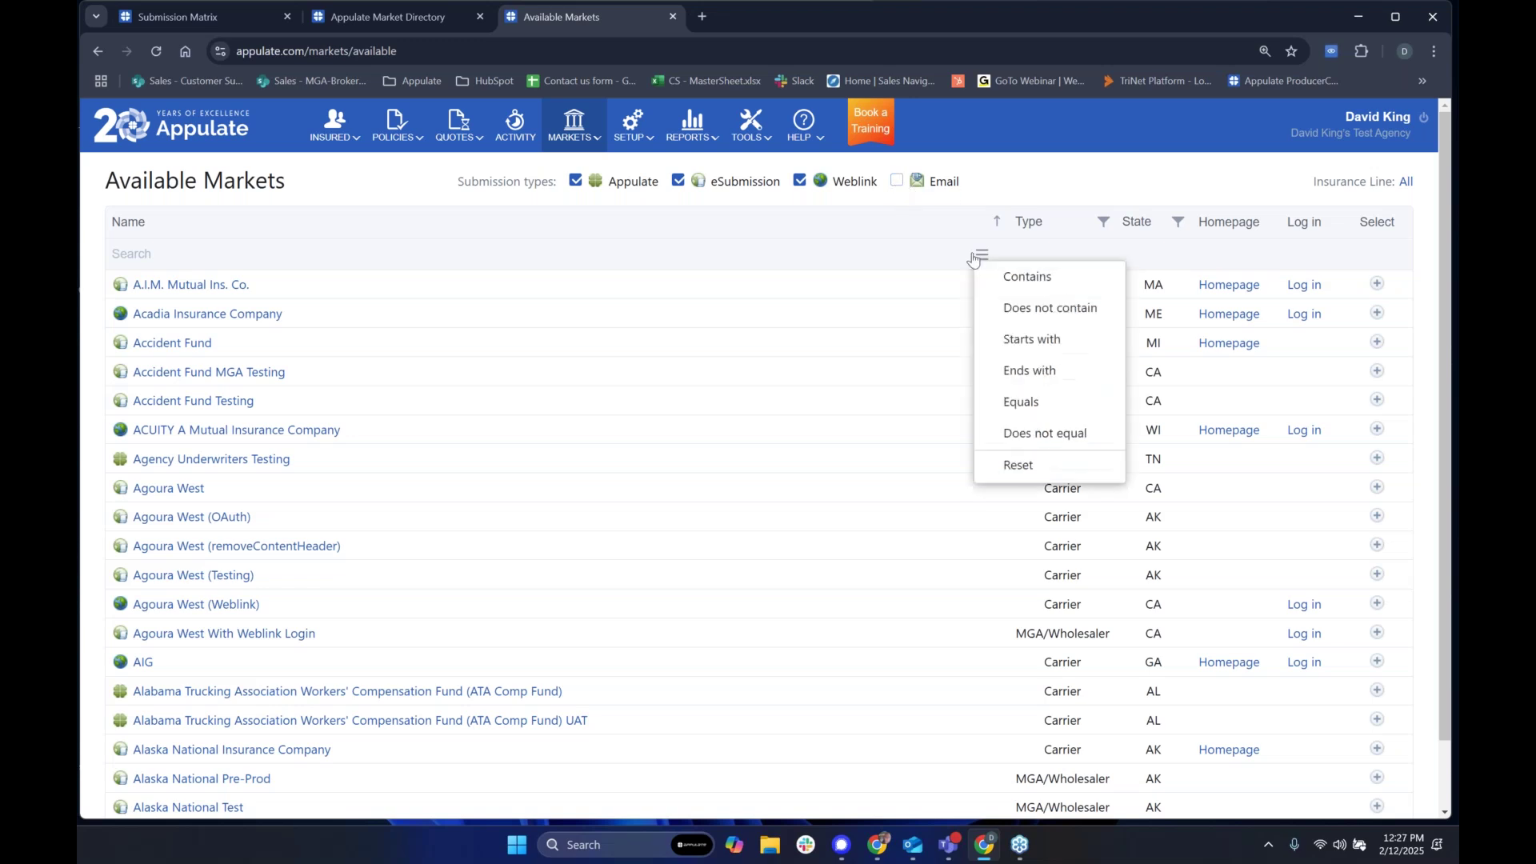
click(978, 254)
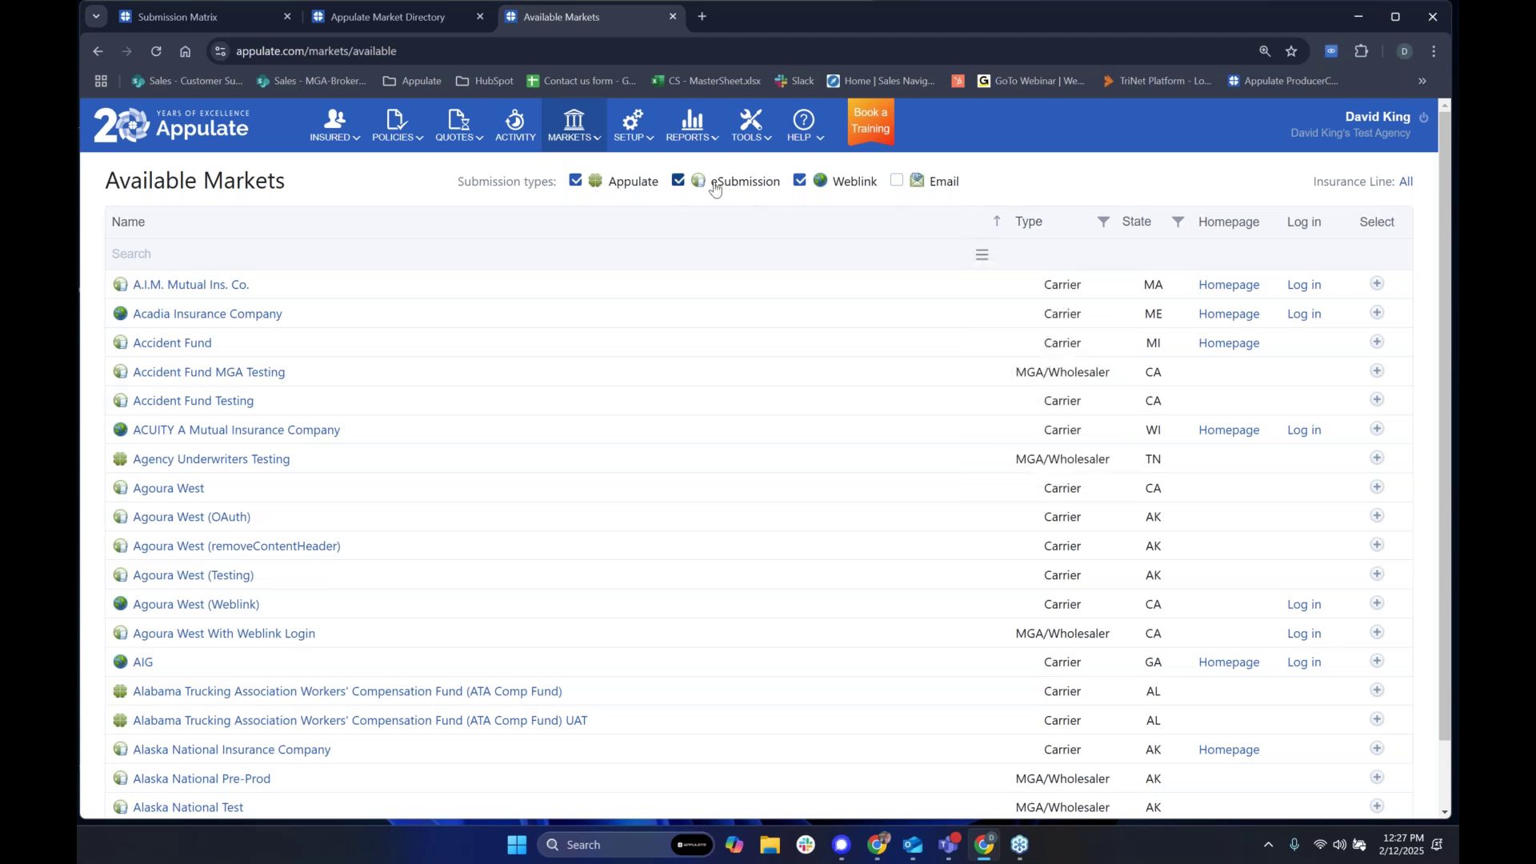
click(799, 180)
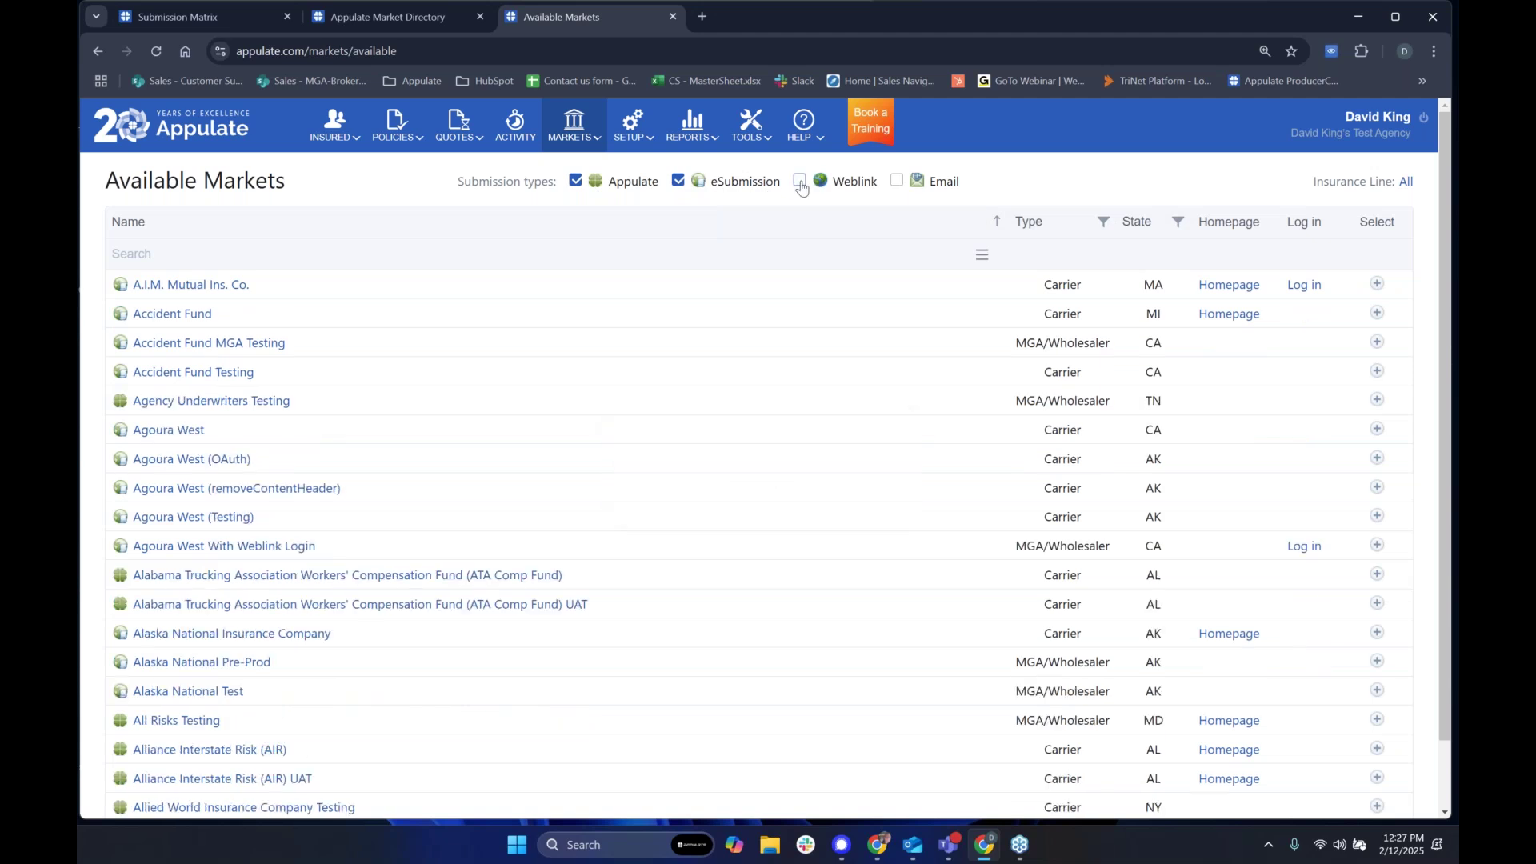
click(574, 180)
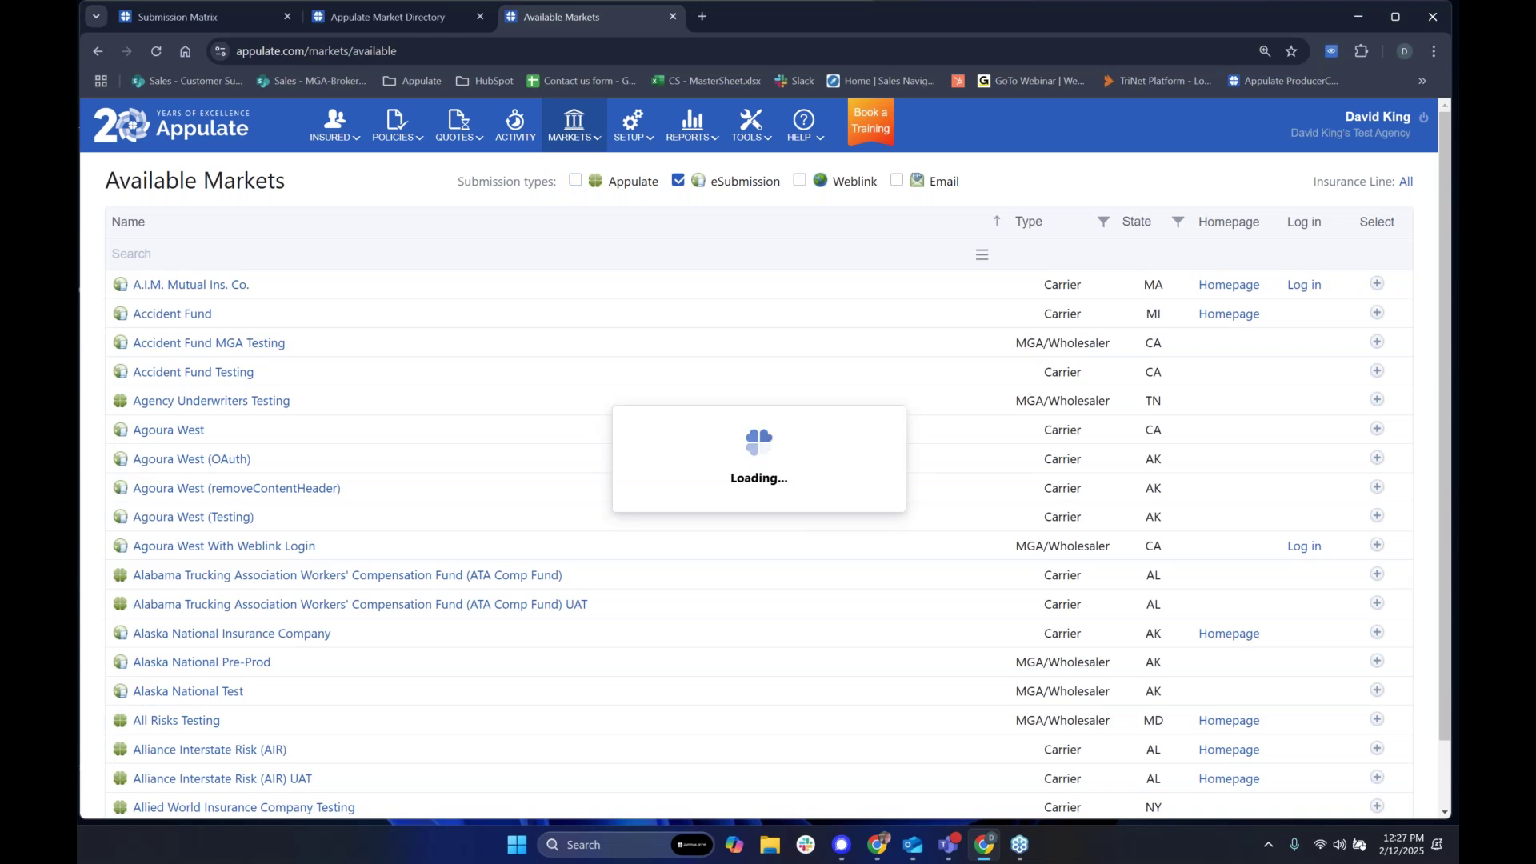
click(679, 180)
click(805, 182)
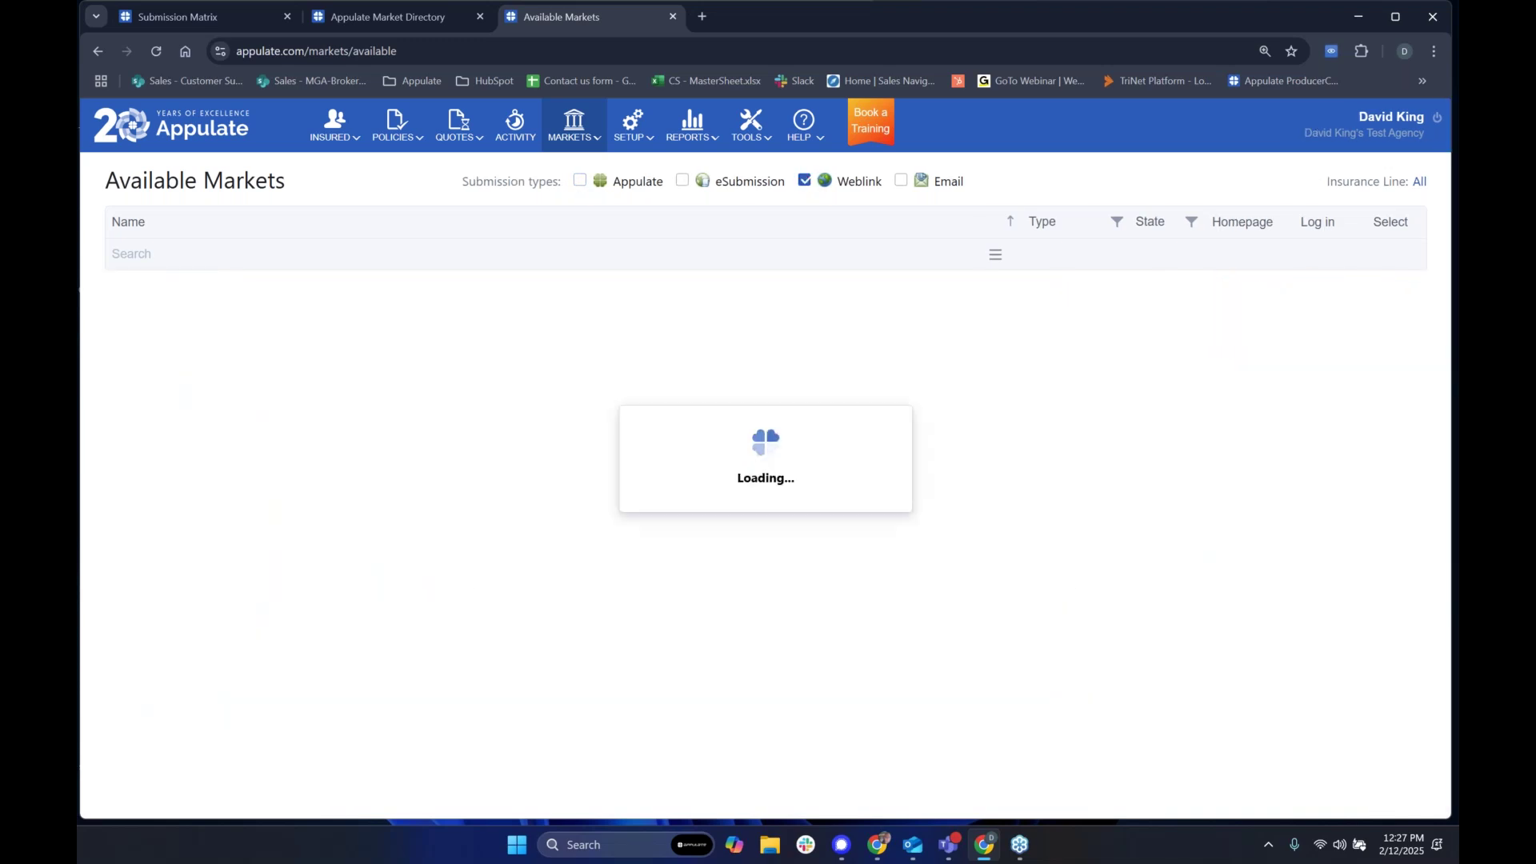
scroll(235, 432, down, 1)
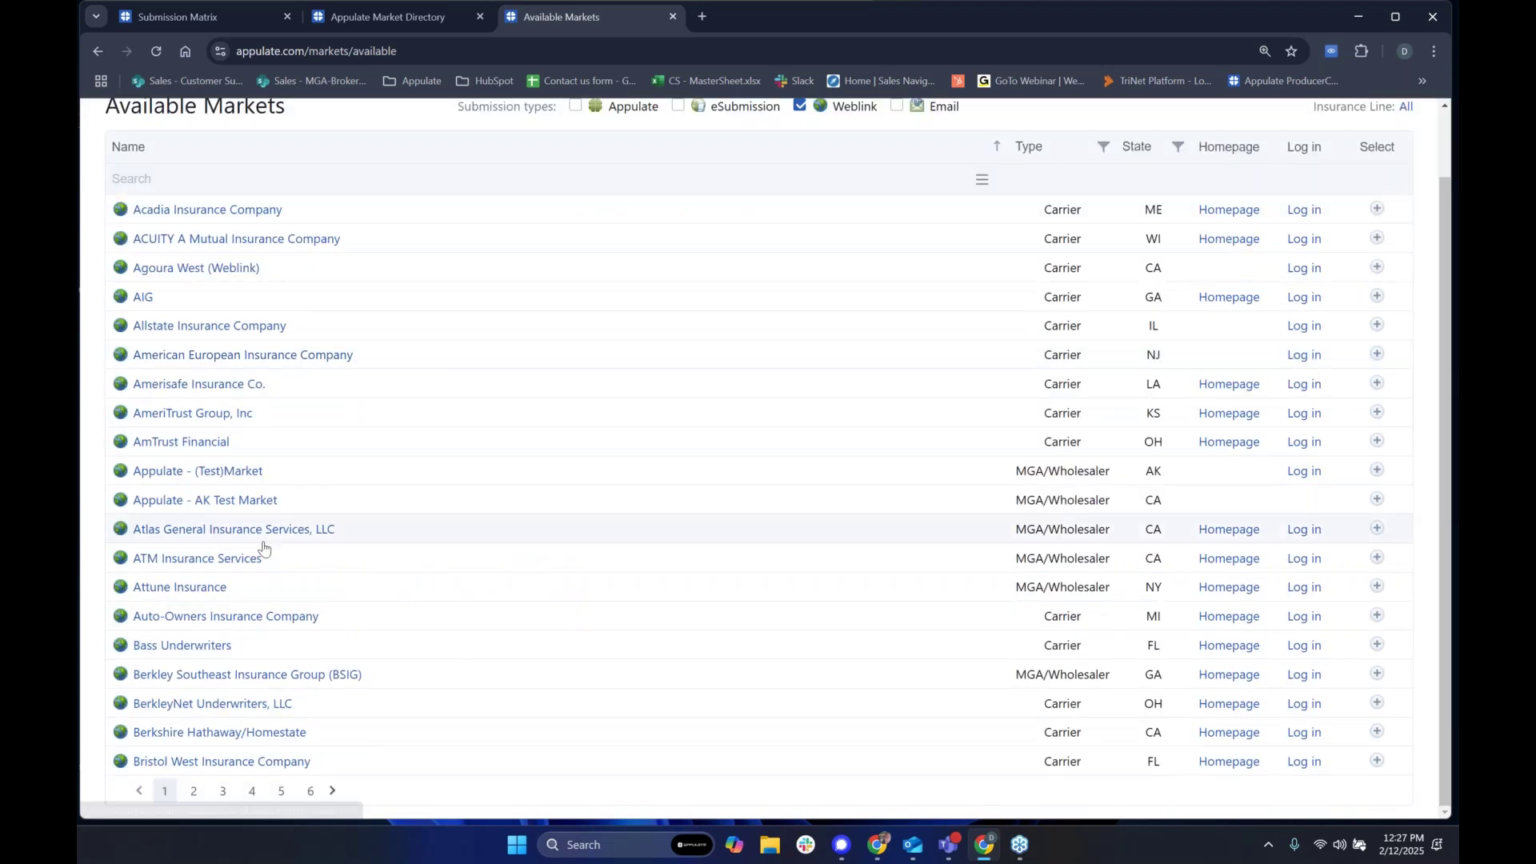
scroll(263, 547, up, 1)
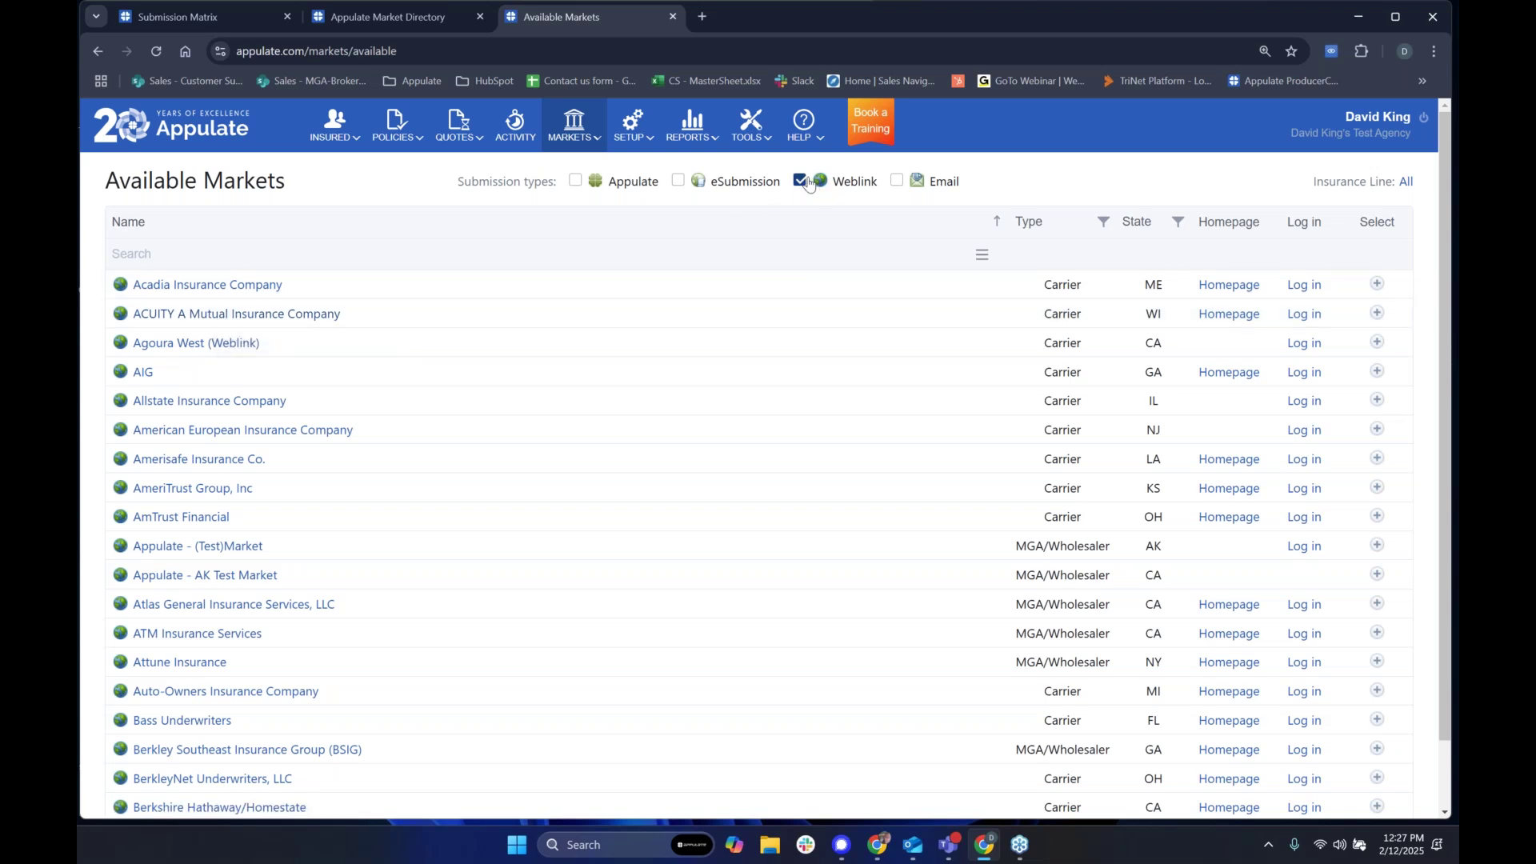
Step: Restore Appulate and eSubmission markets with Weblink excluded, and review the list
click(803, 182)
click(580, 181)
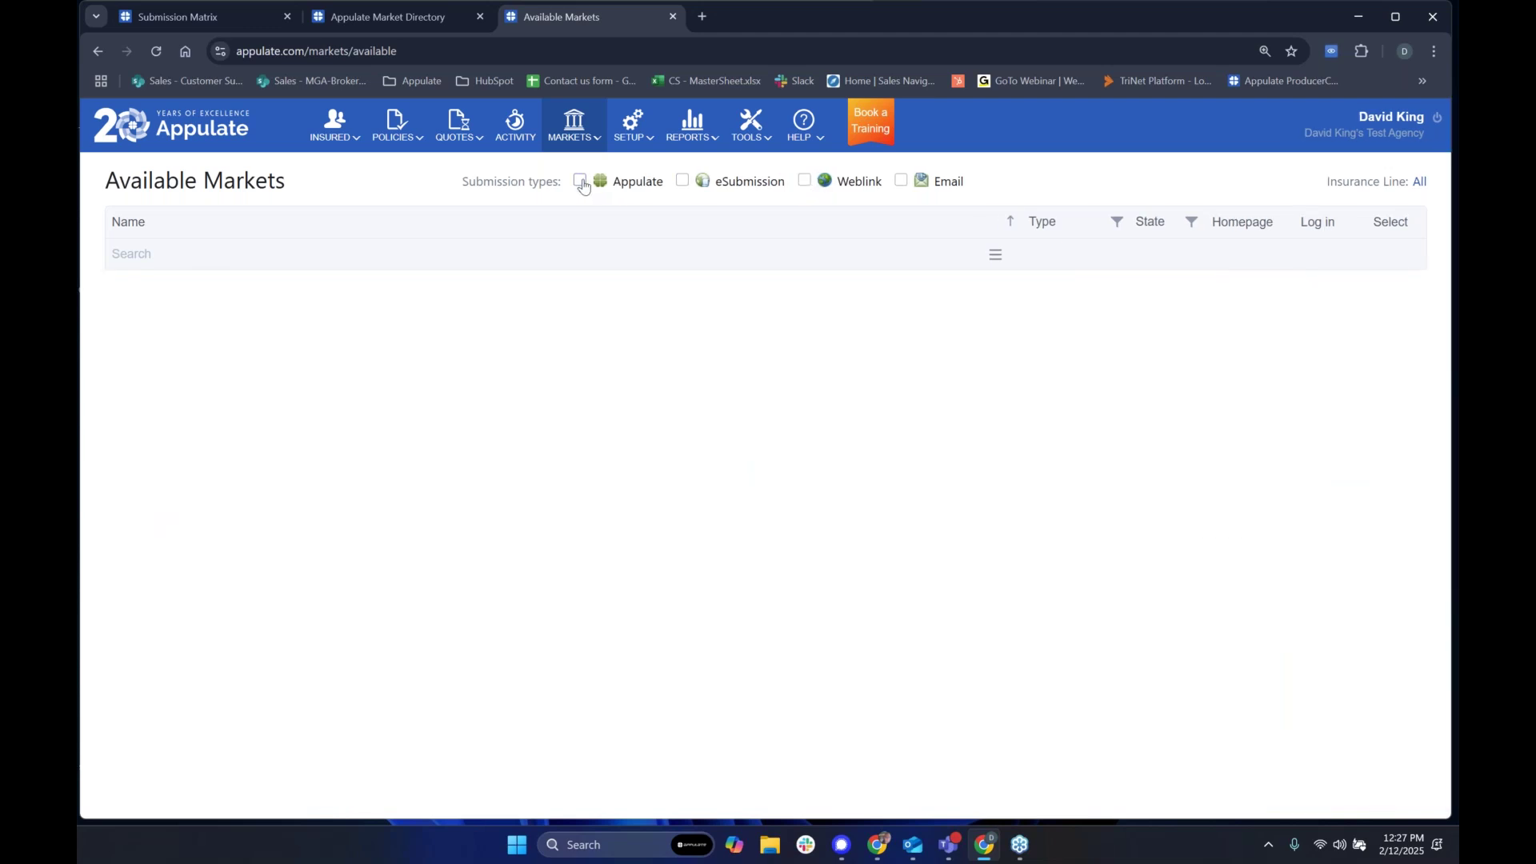
click(683, 184)
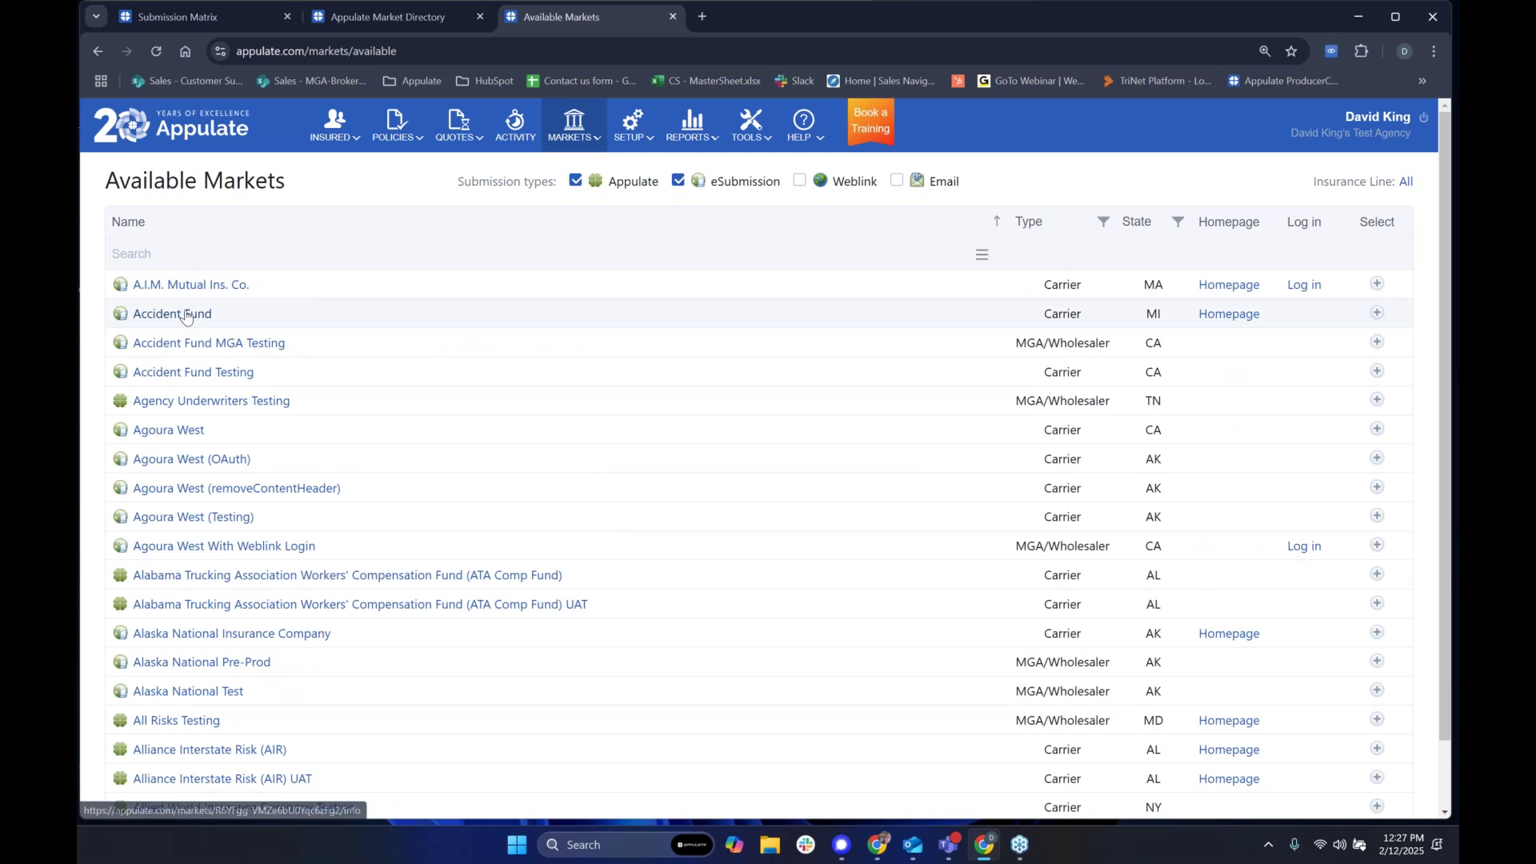
scroll(288, 524, down, 1)
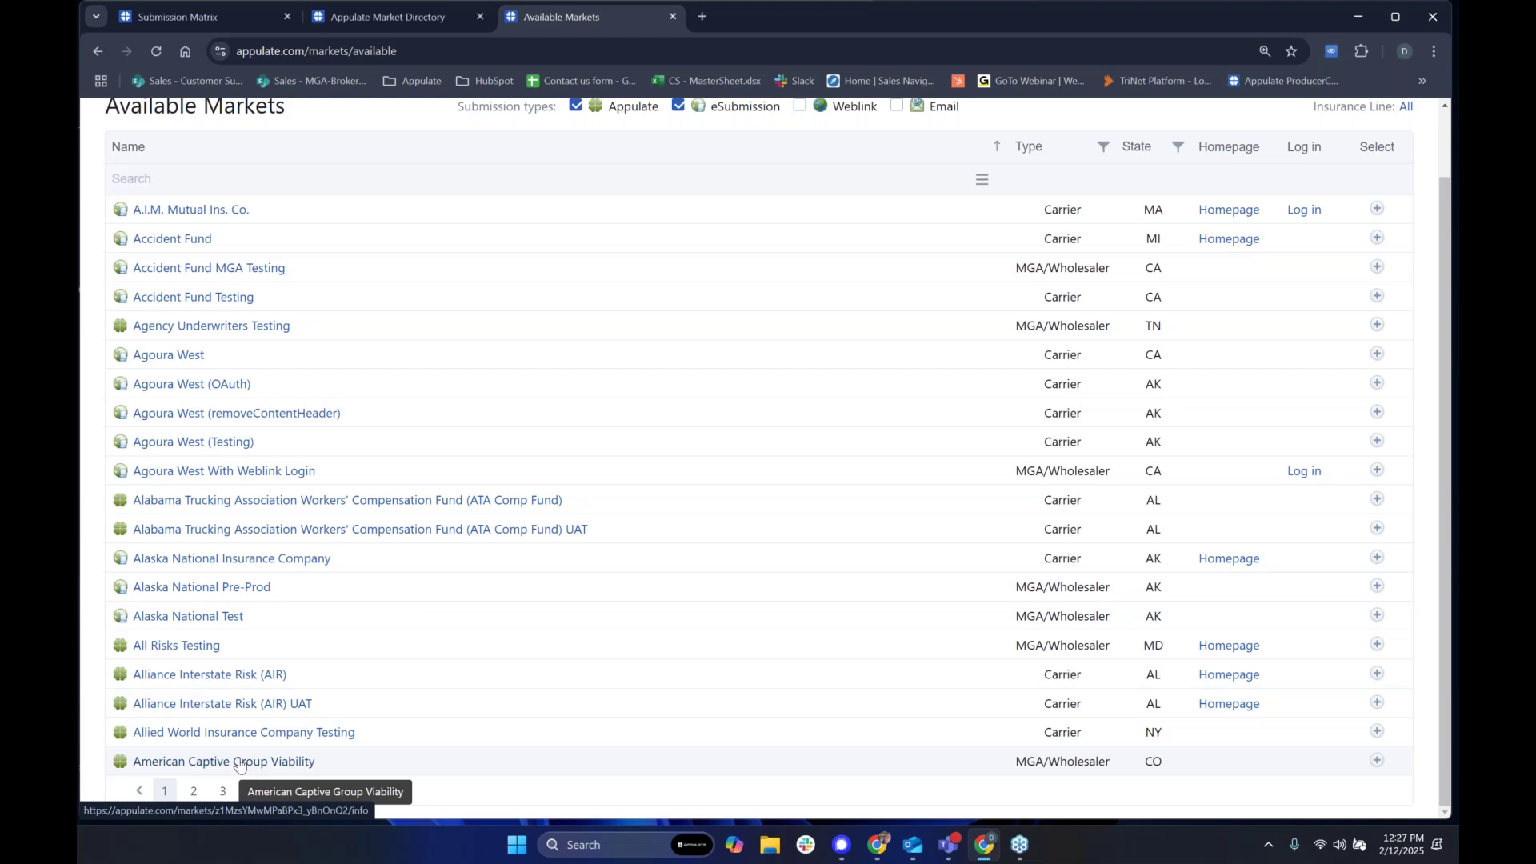
scroll(239, 764, up, 1)
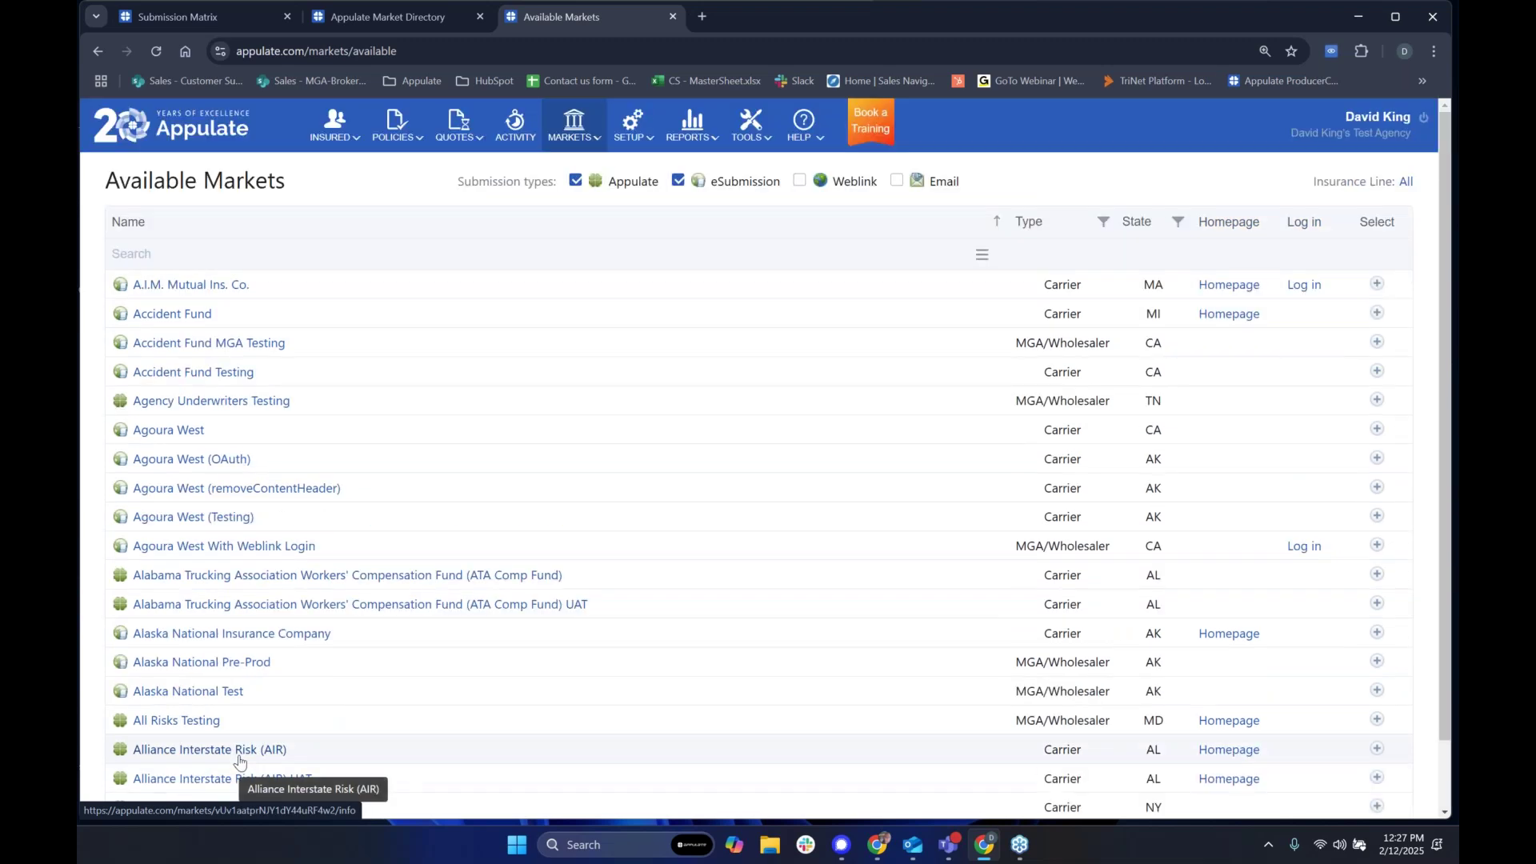
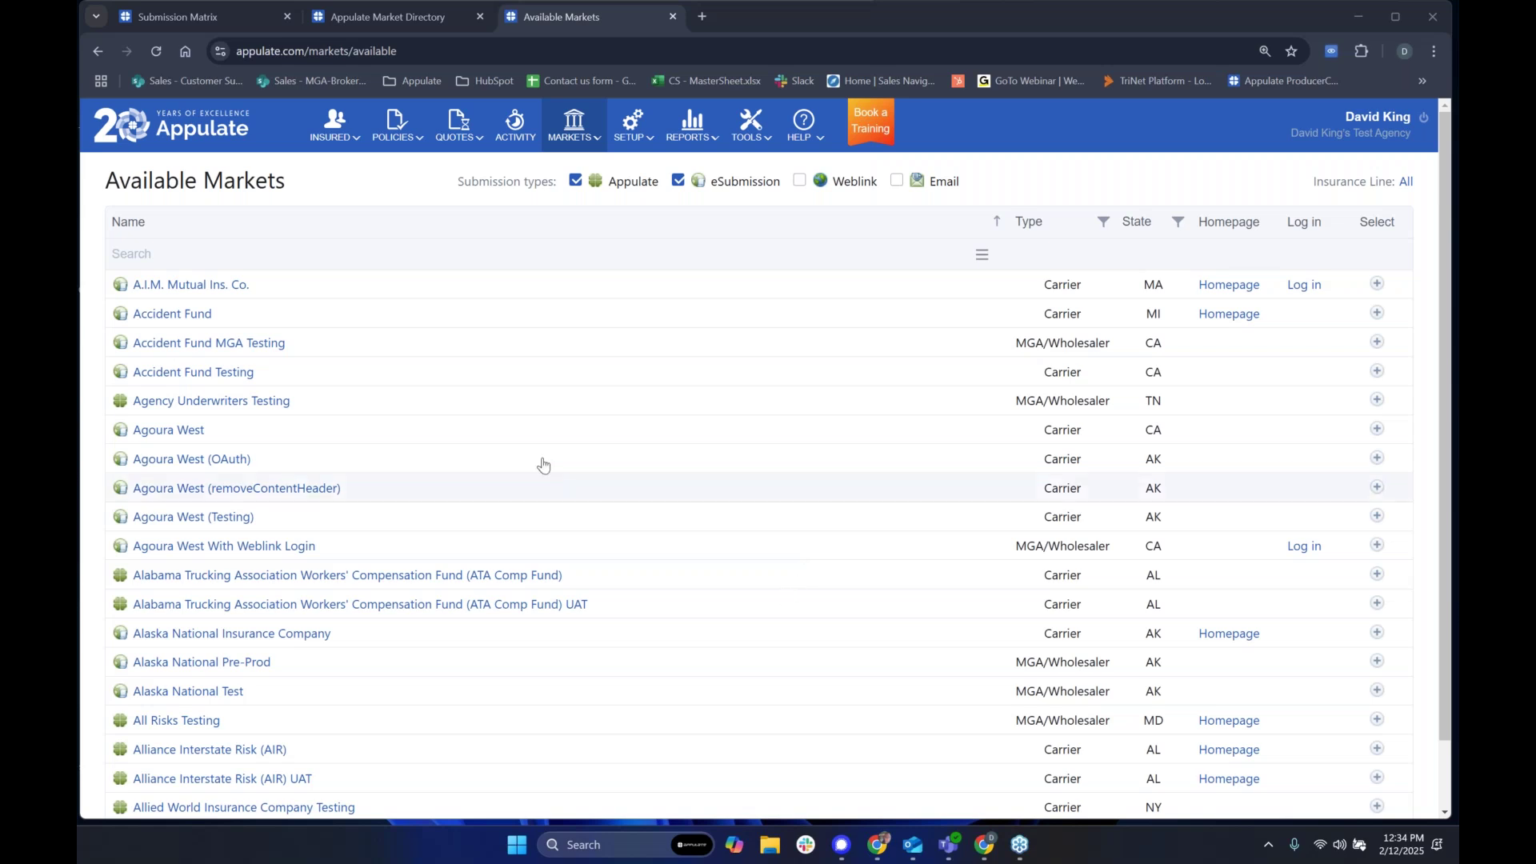
Step: Show the HELP menu's list of resources over the Available Markets page
click(803, 139)
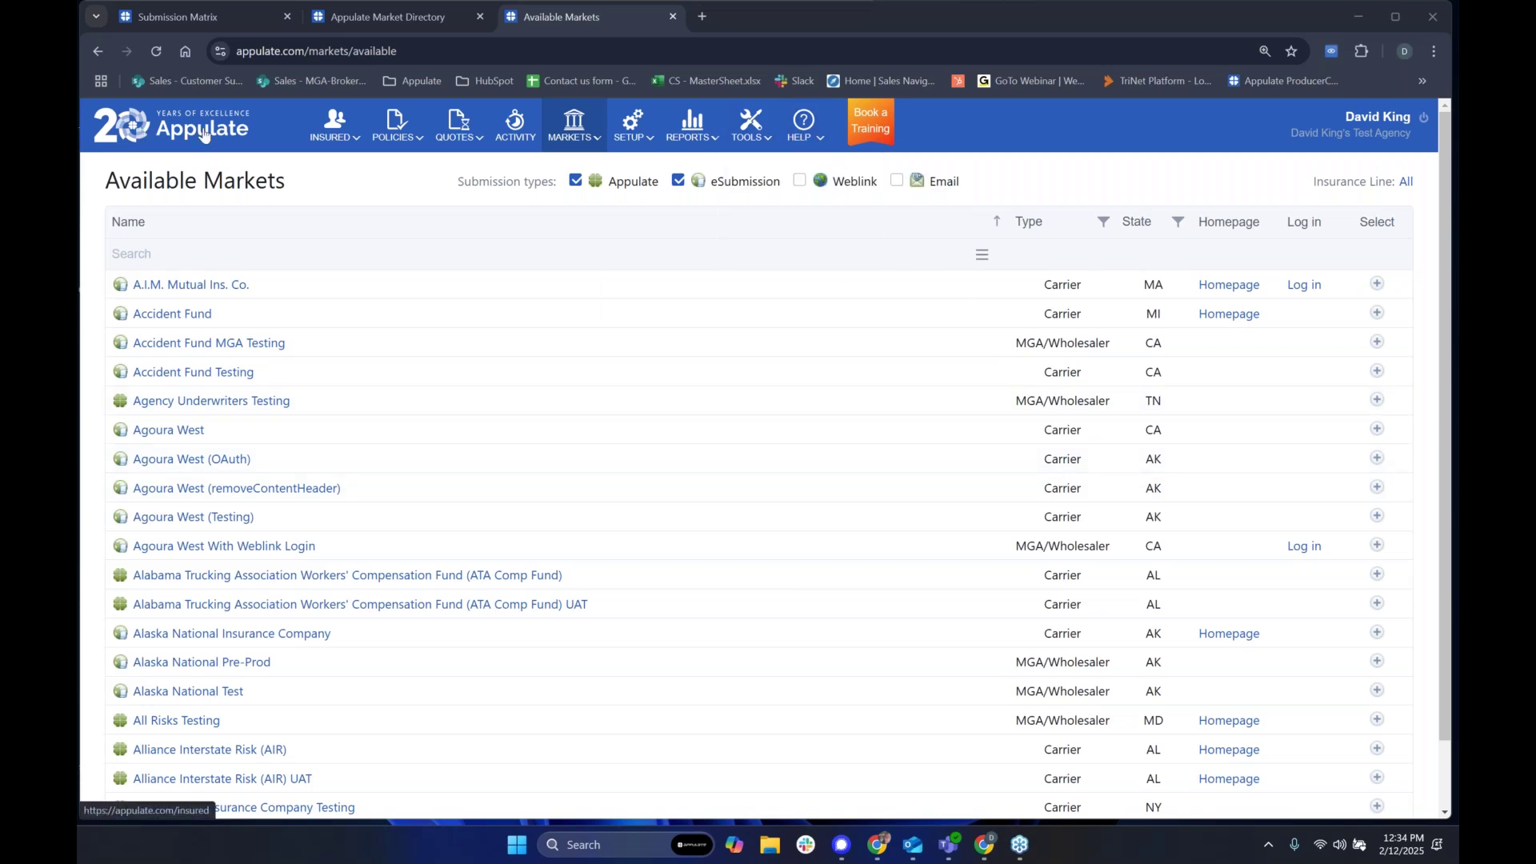
Step: Open Help Center in a new tab and go to its Getting started section
mouse_move(803, 127)
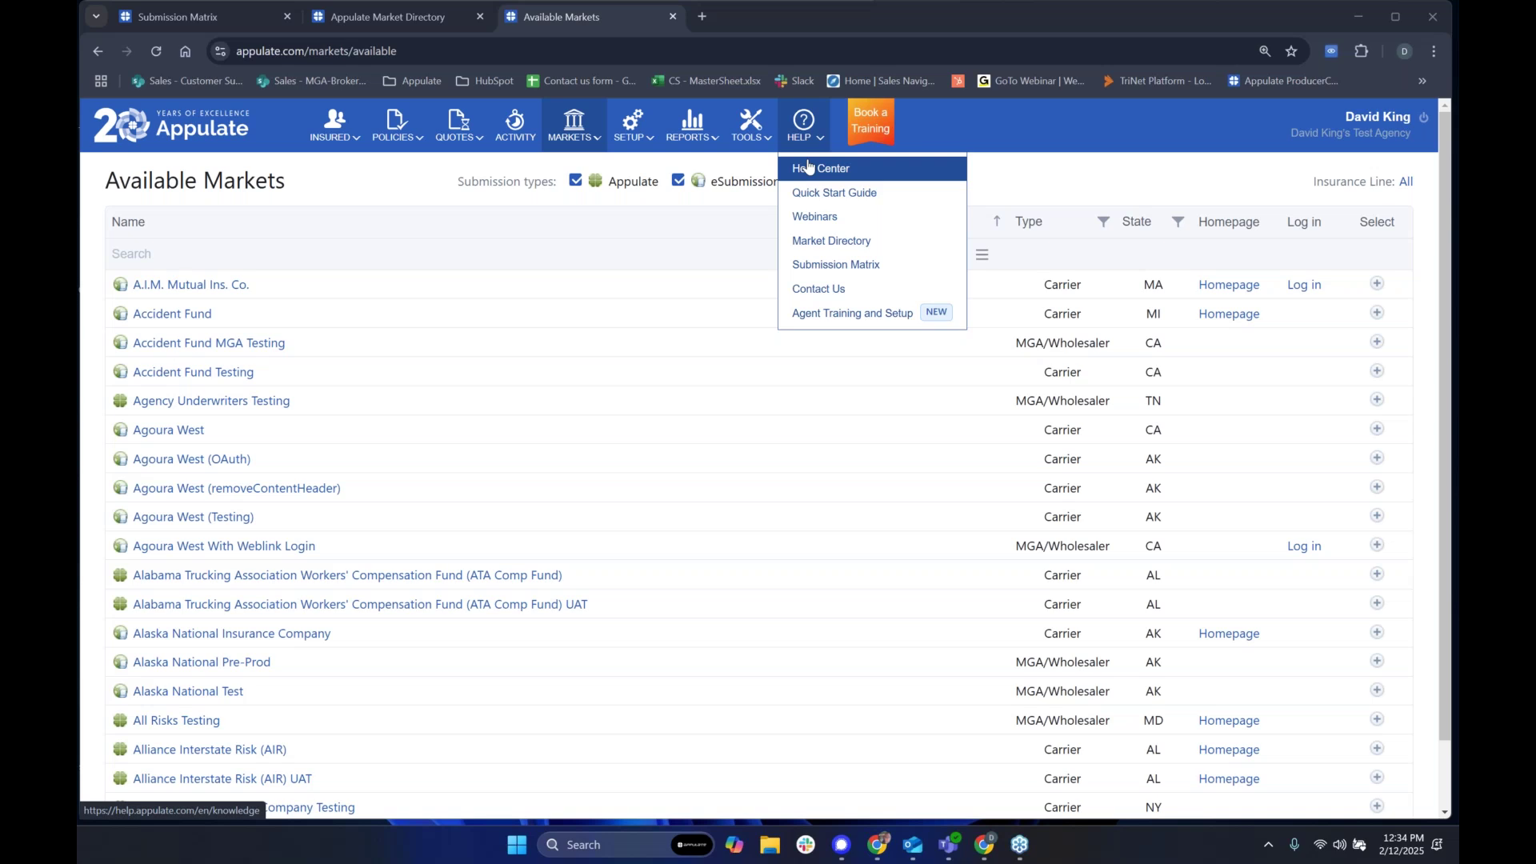
click(808, 163)
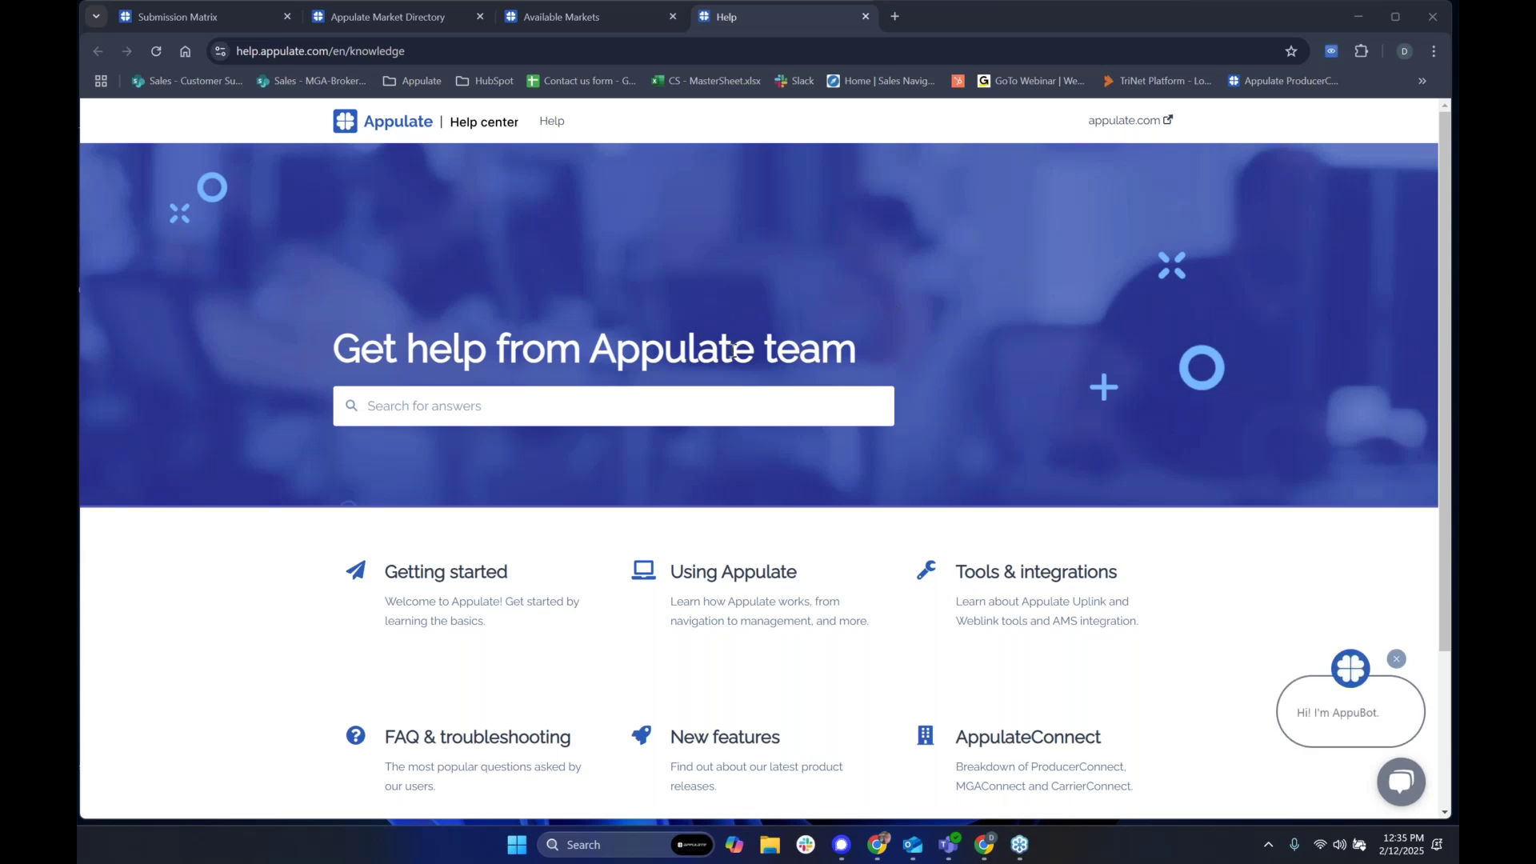
click(422, 574)
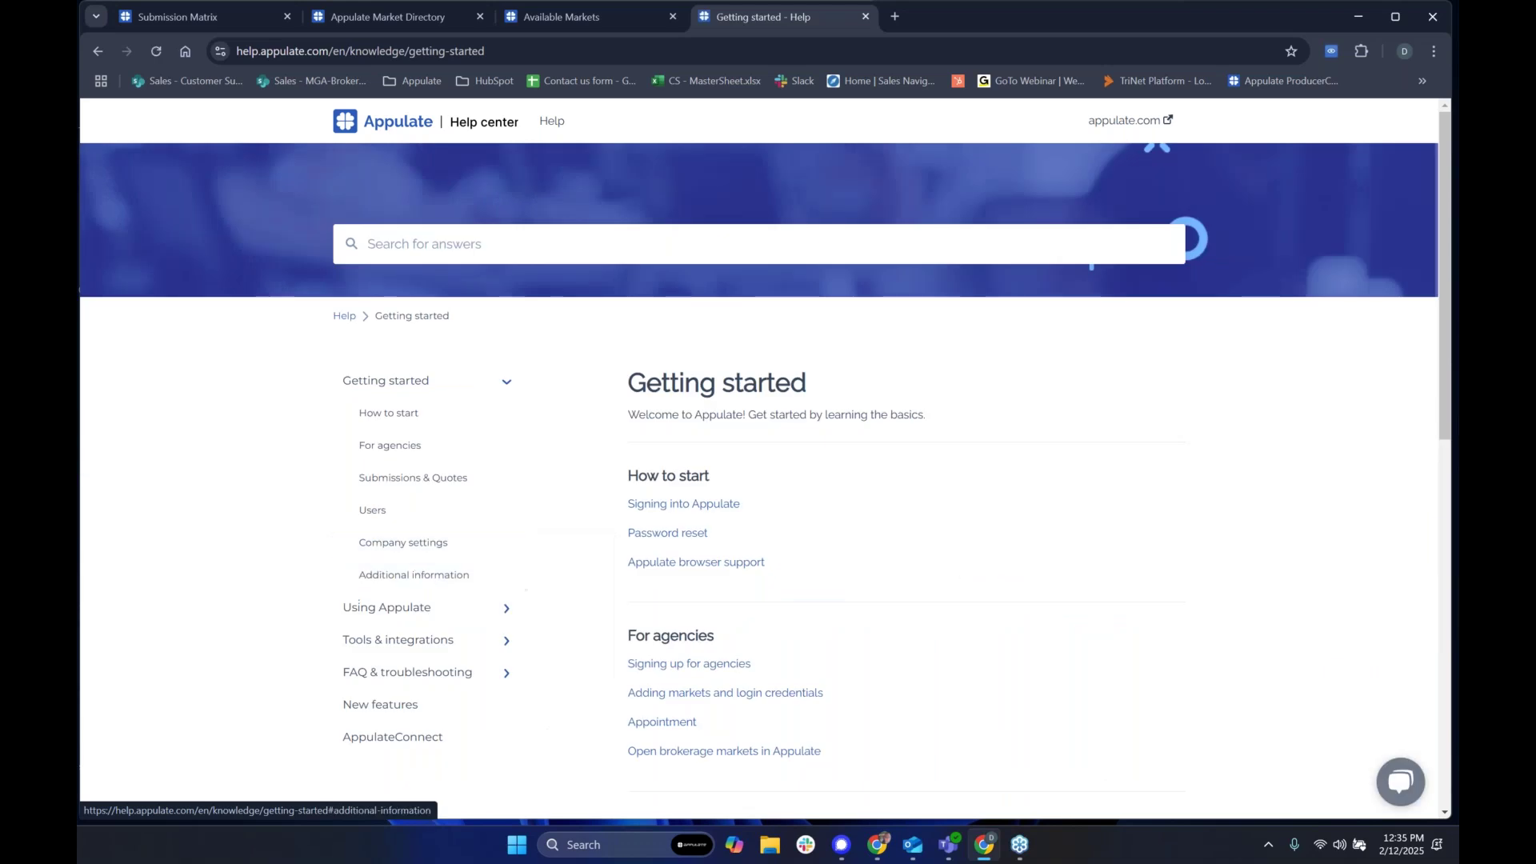